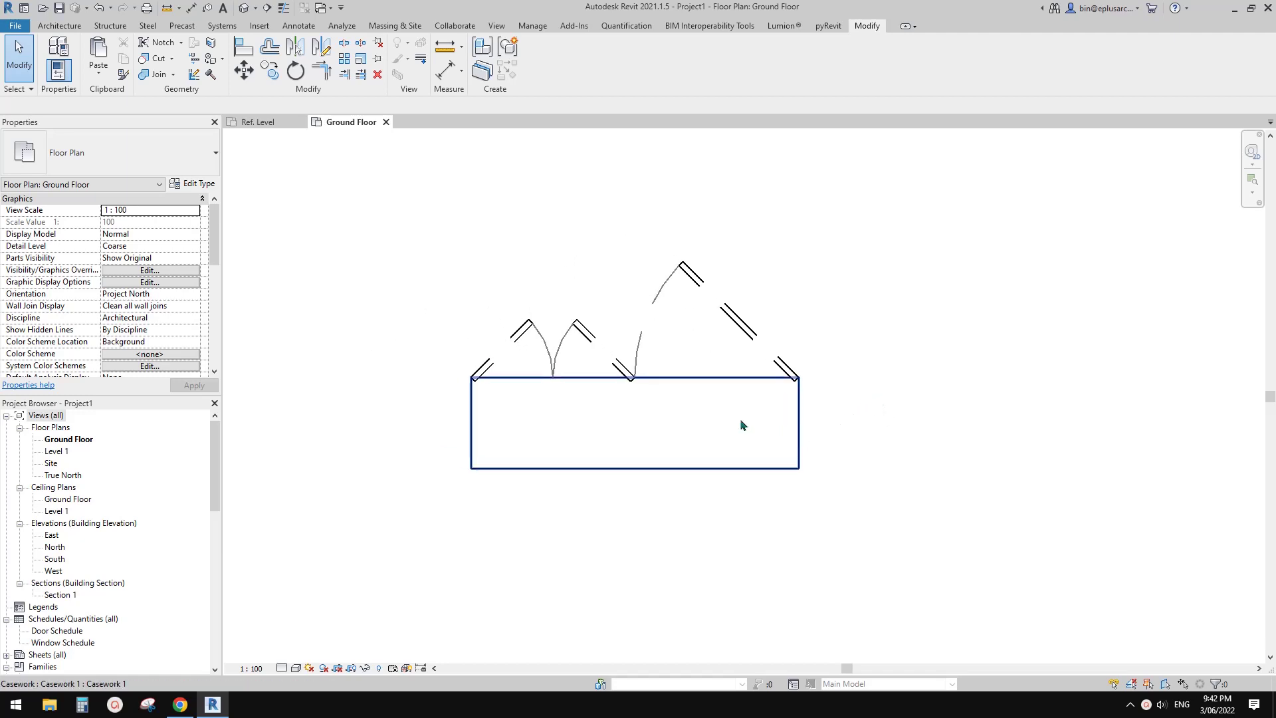
- Create a similar double-door detail item from the cabinet's existing swing, about 1620 mm long, in the empty area beside the cabinet
left_click(644, 363)
scroll(634, 345, "up", 1)
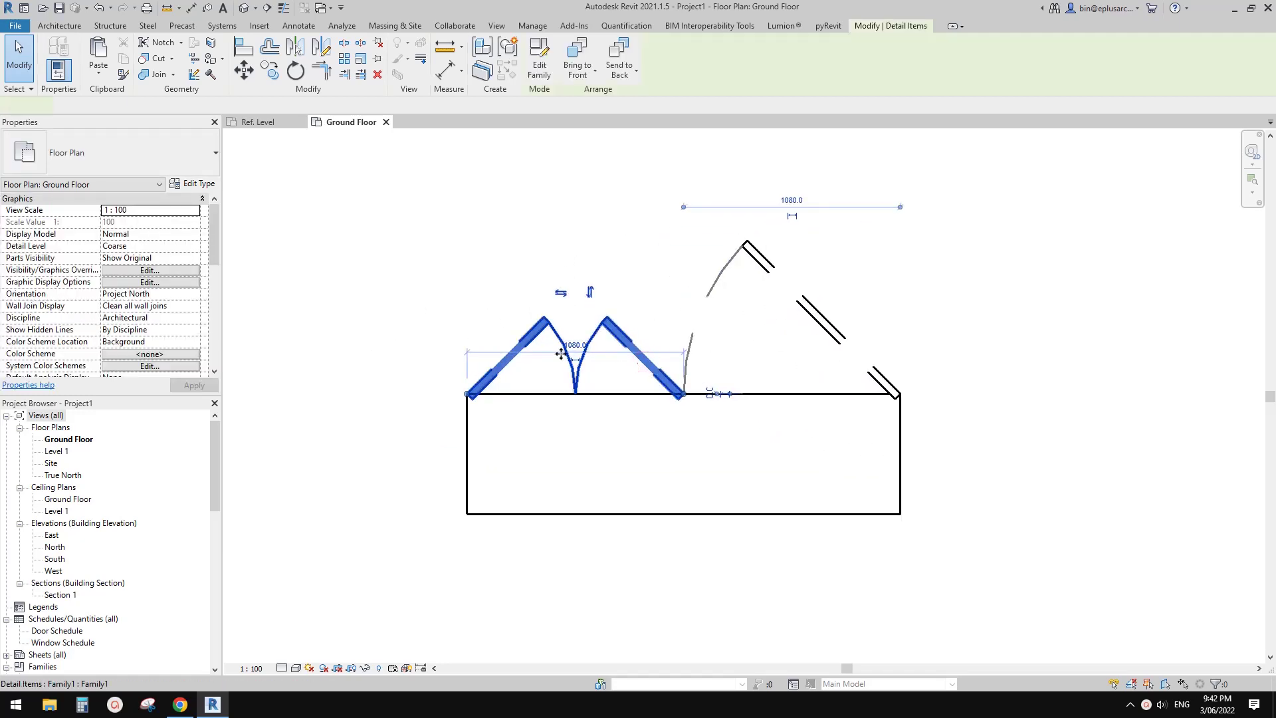
left_click(560, 354)
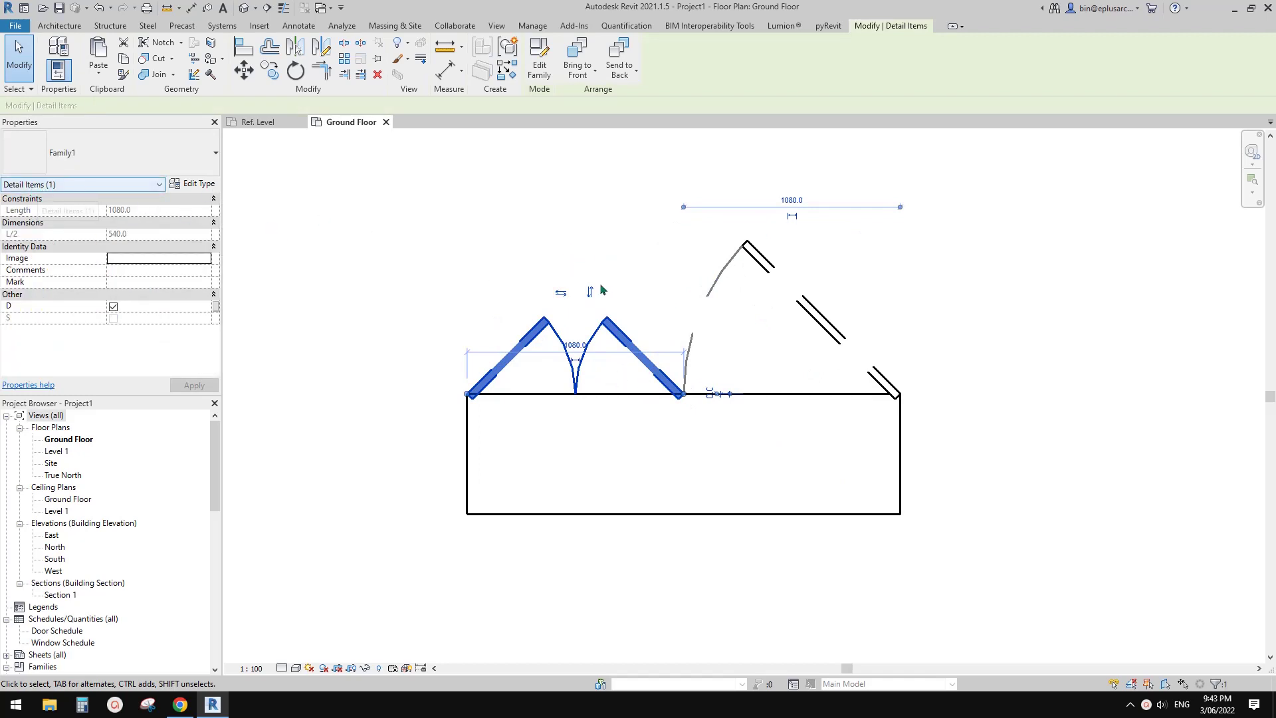
scroll(531, 296, "down", 1)
middle_click_drag(652, 243, 563, 274)
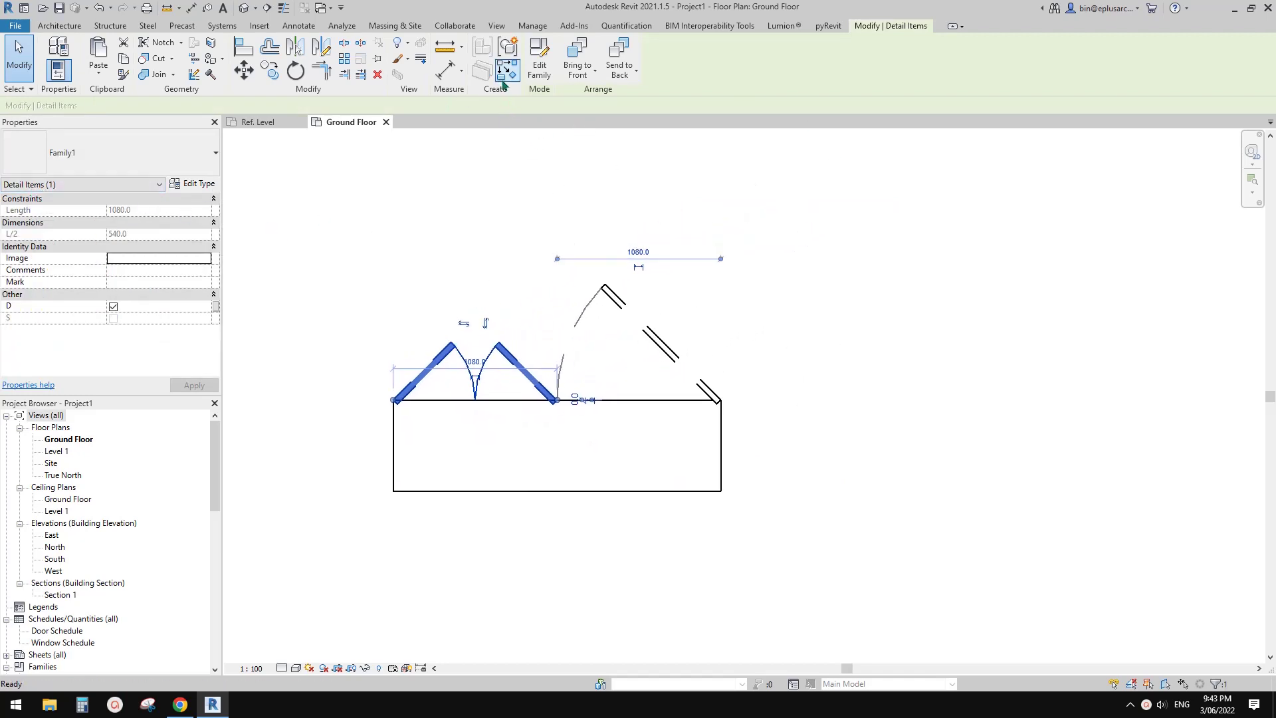
left_click(505, 69)
middle_click_drag(985, 366, 831, 382)
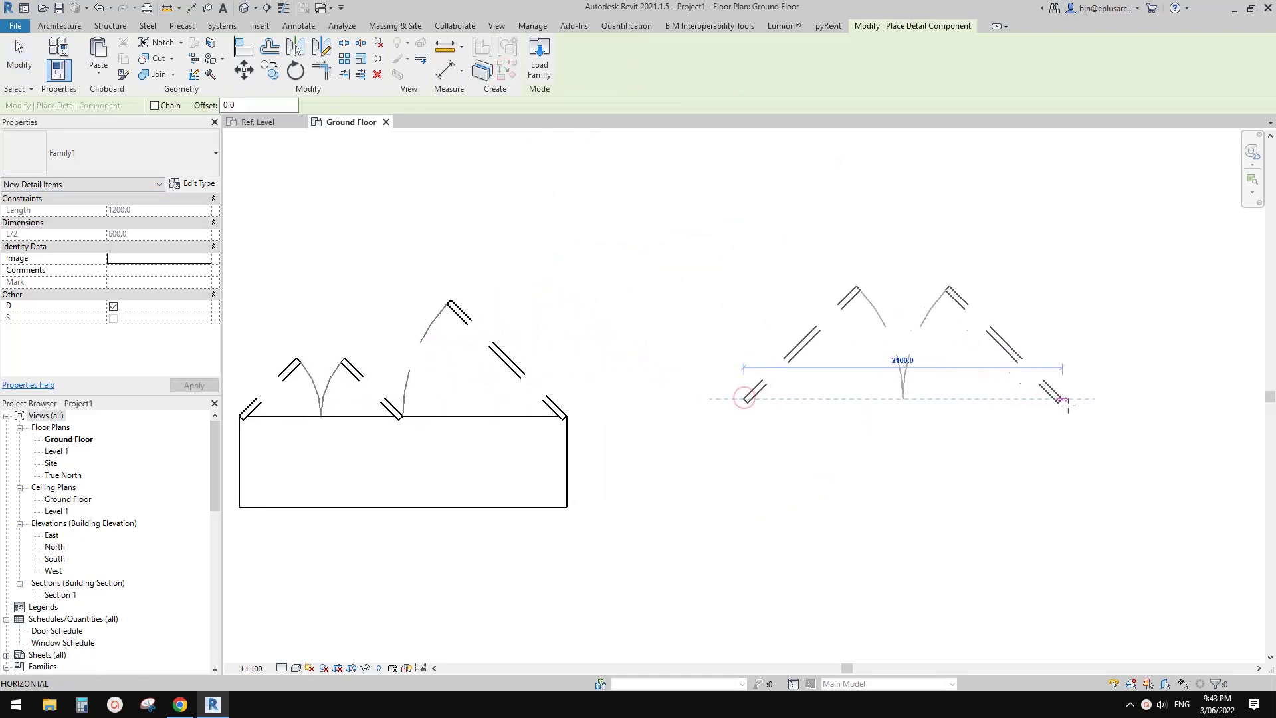
left_click(989, 399)
middle_click_drag(824, 579, 804, 499)
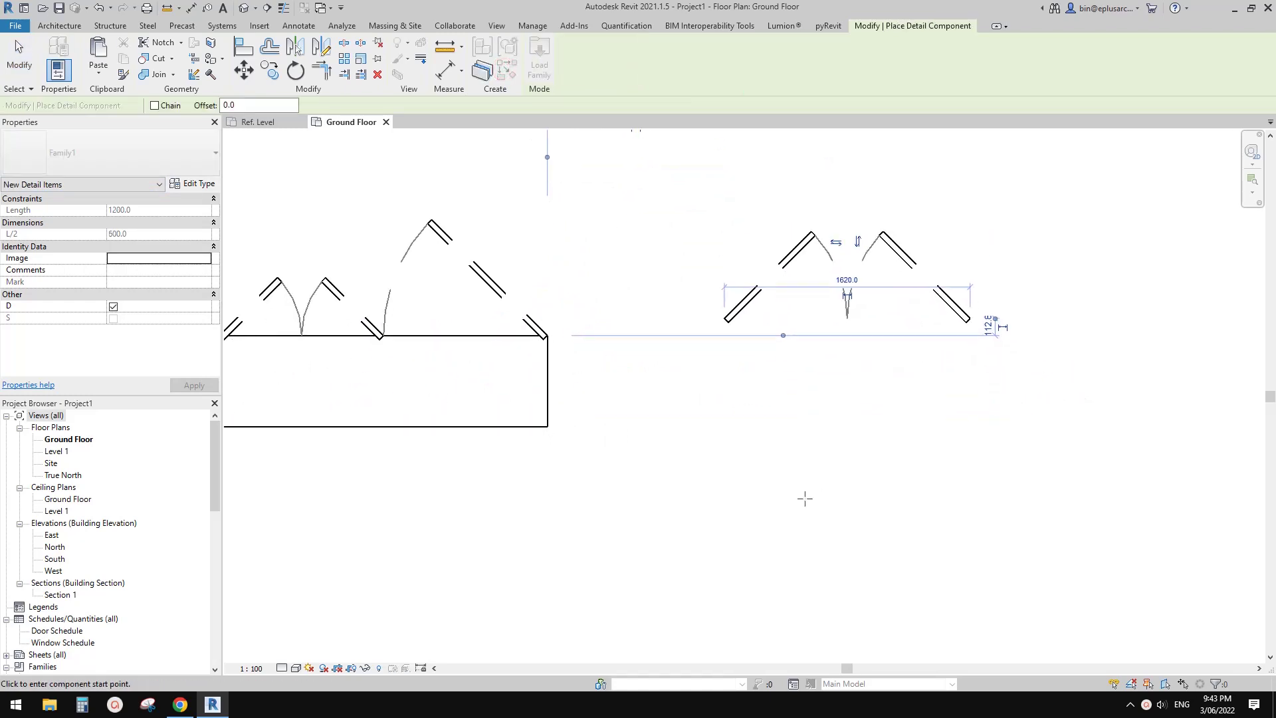
- Try a second double-door detail item below the first new one and delete it
left_click(745, 491)
left_click(1015, 500)
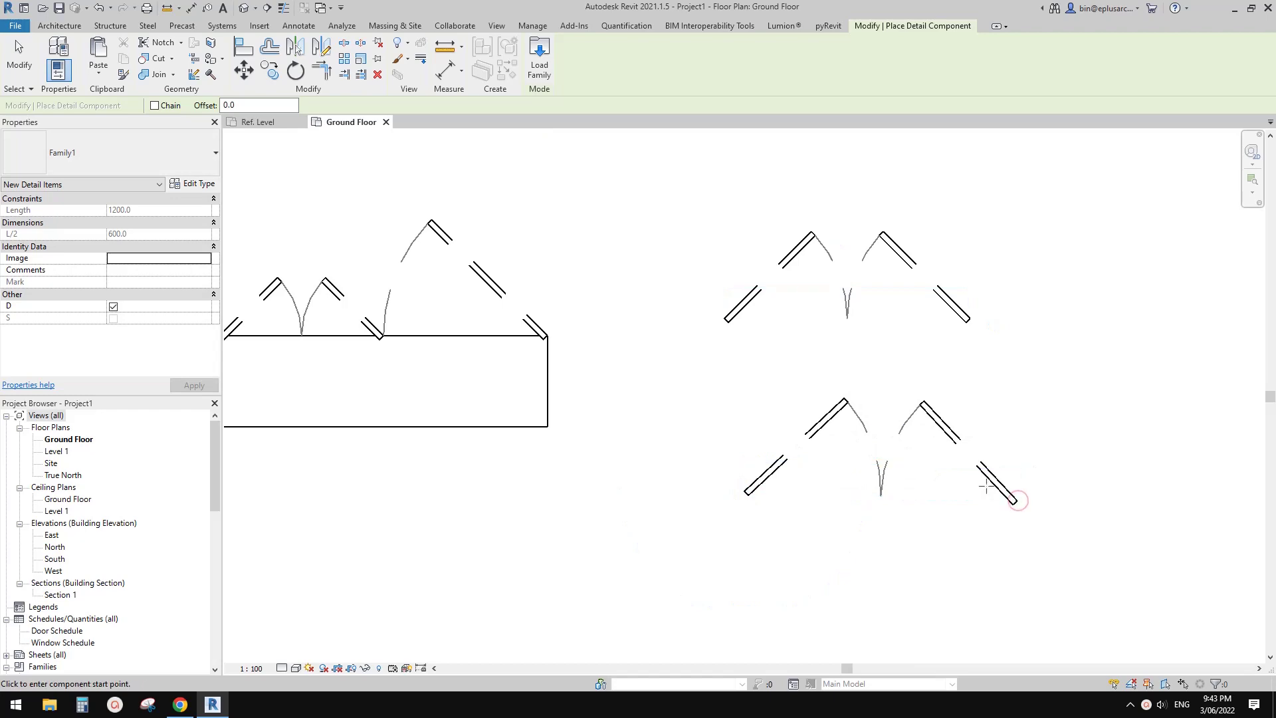
key("Escape")
left_click(988, 481)
key("Delete")
- Copy the cabinet box to the empty area below the new double-door detail item
middle_click_drag(587, 431, 772, 361)
left_click(705, 333)
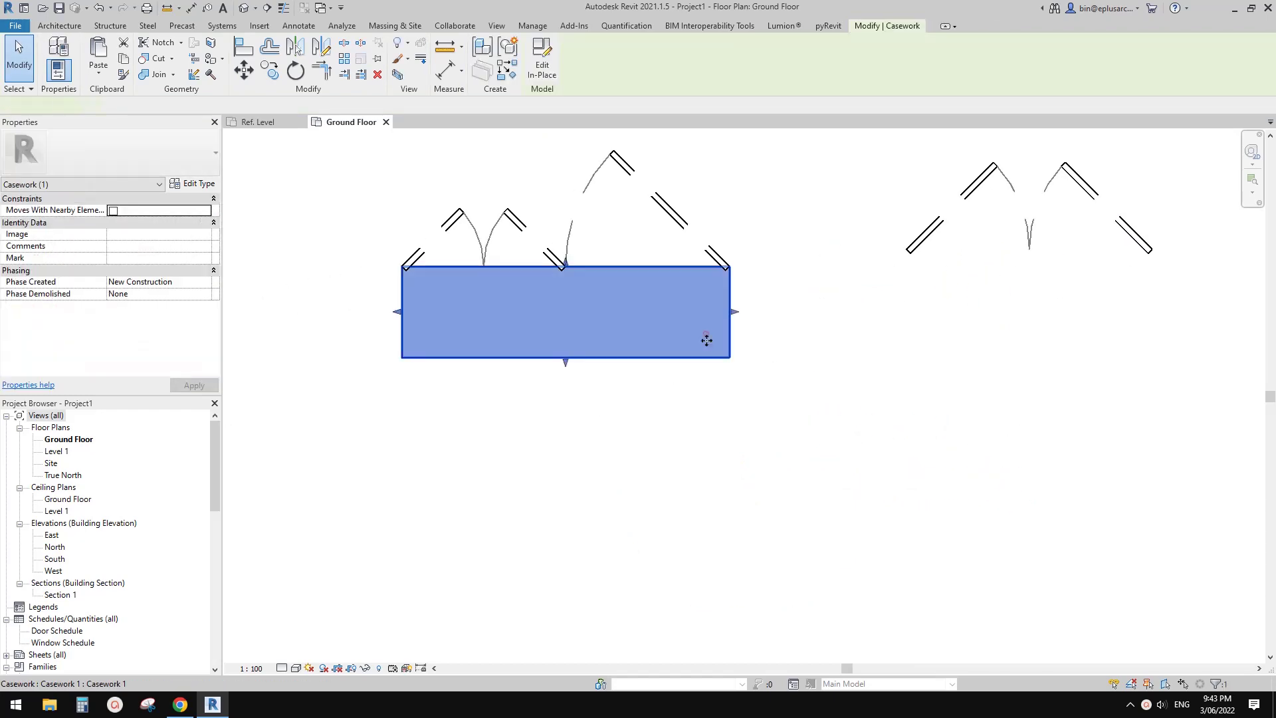
key("c")
key("space")
left_click(668, 329)
middle_click_drag(925, 485, 842, 458)
scroll(814, 426, "down", 1)
left_click(900, 463)
key("Escape")
key("Escape")
key("Escape")
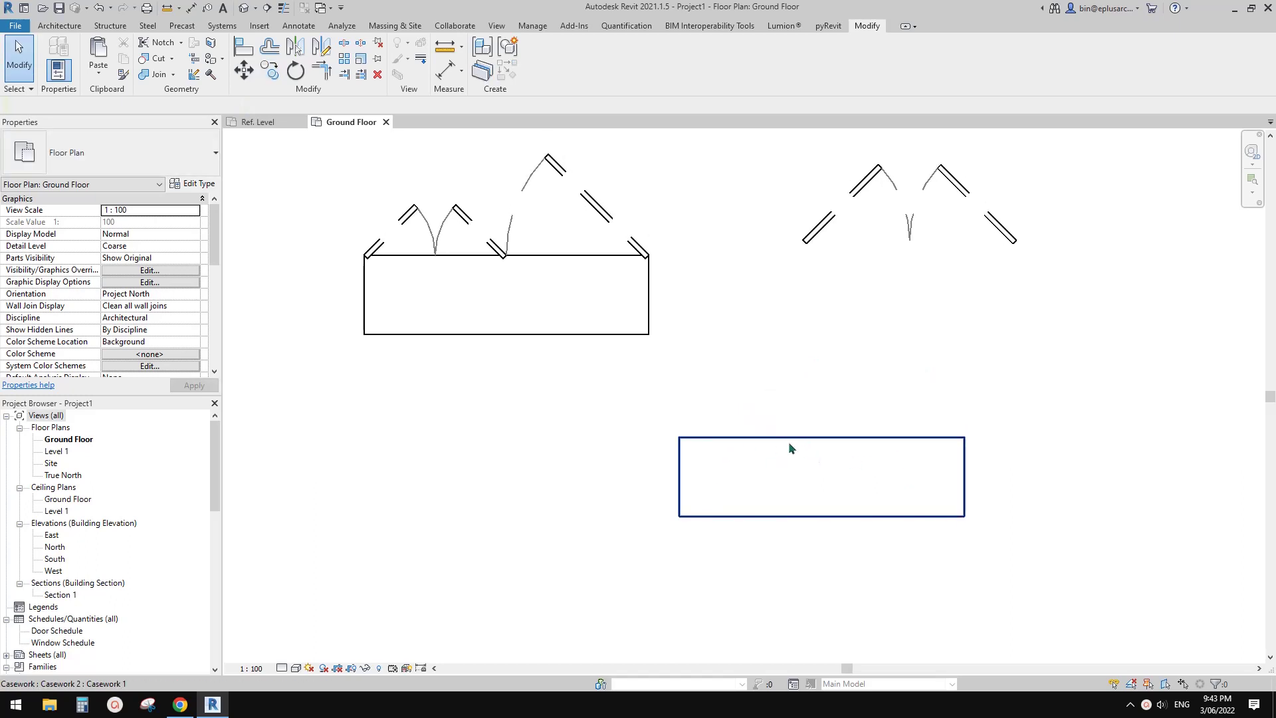
- Create a similar double-door detail item spanning the copied cabinet's upper edge from corner to corner
middle_click_drag(817, 459, 894, 493)
left_click(877, 250)
key("c")
key("s")
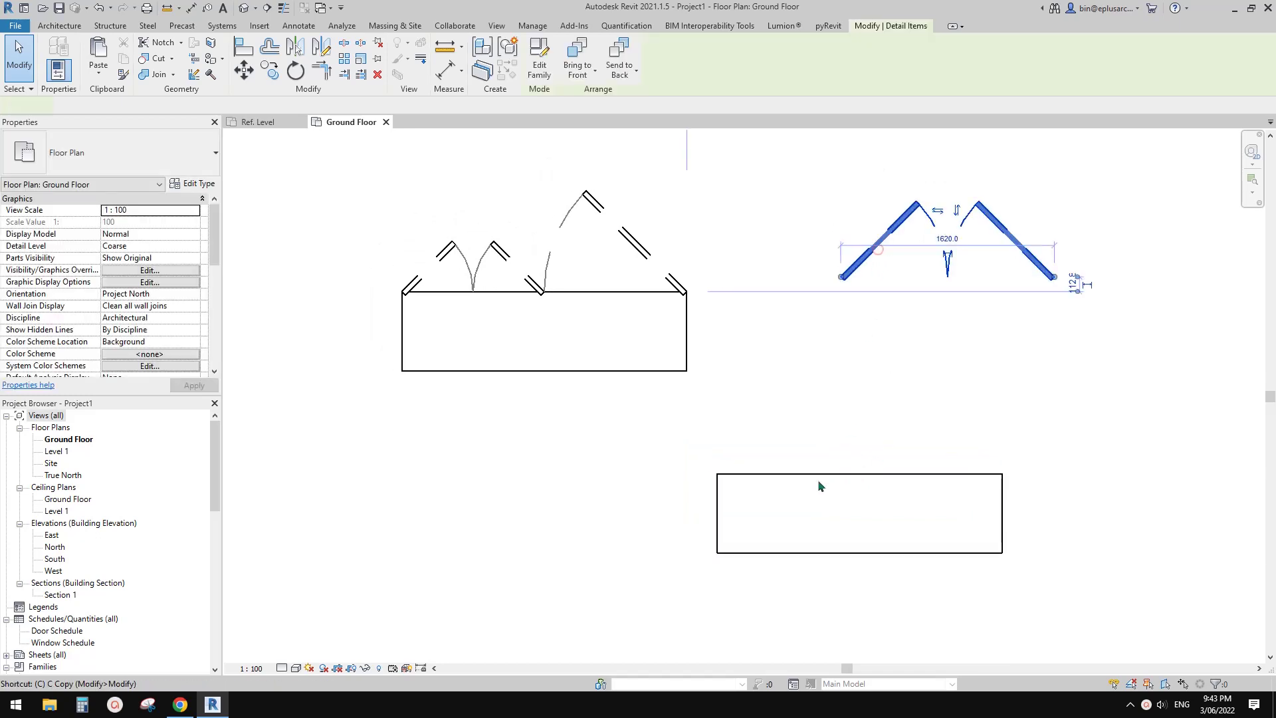
left_click(716, 473)
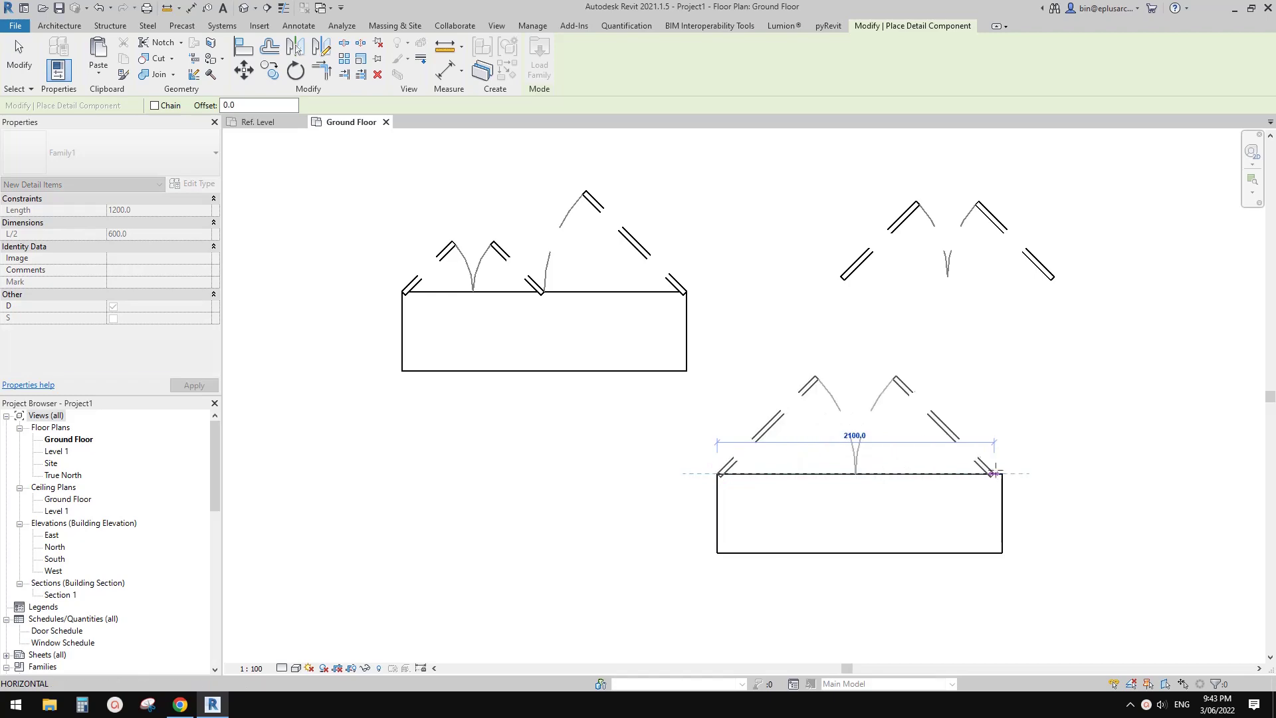
left_click(1002, 473)
key("Escape")
key("Escape")
- Flip the hand of the double-door item on the copied cabinet and turn off its D parameter to make it a single door
scroll(978, 442, "up", 1)
middle_click_drag(978, 441, 869, 432)
left_click(874, 433)
middle_click_drag(959, 407, 997, 395)
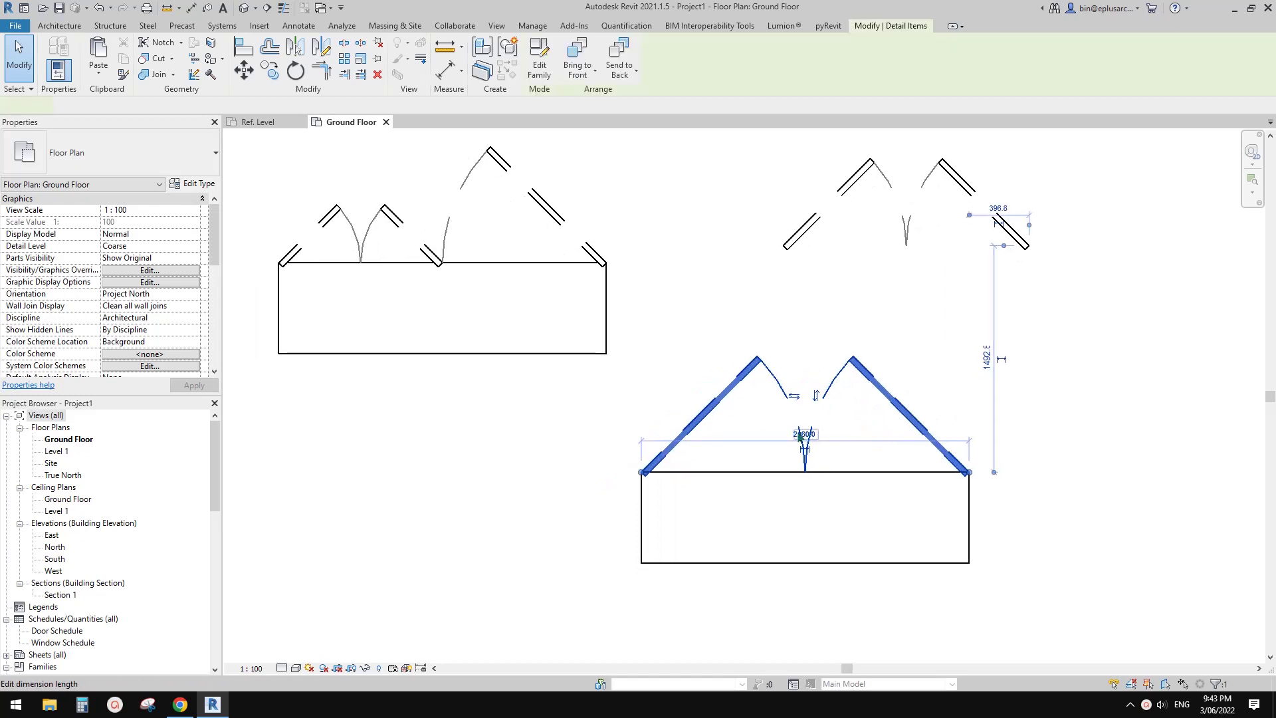
left_click(796, 402)
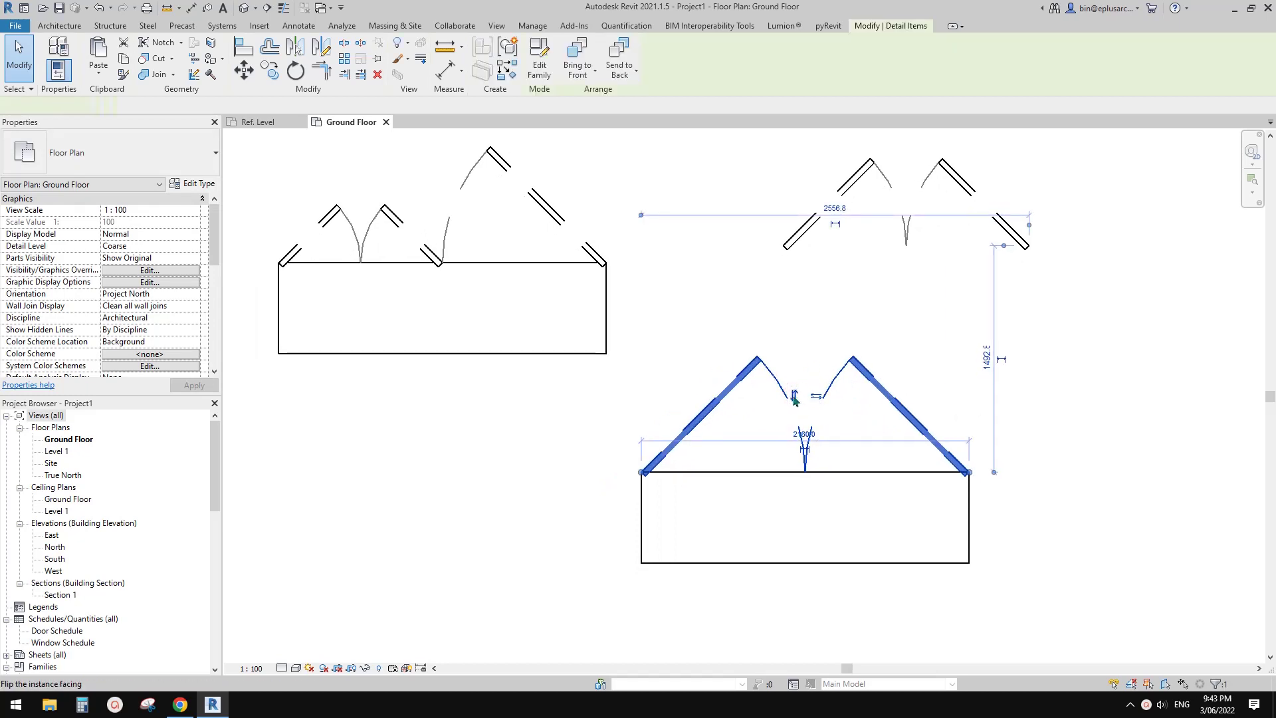
left_click(112, 306)
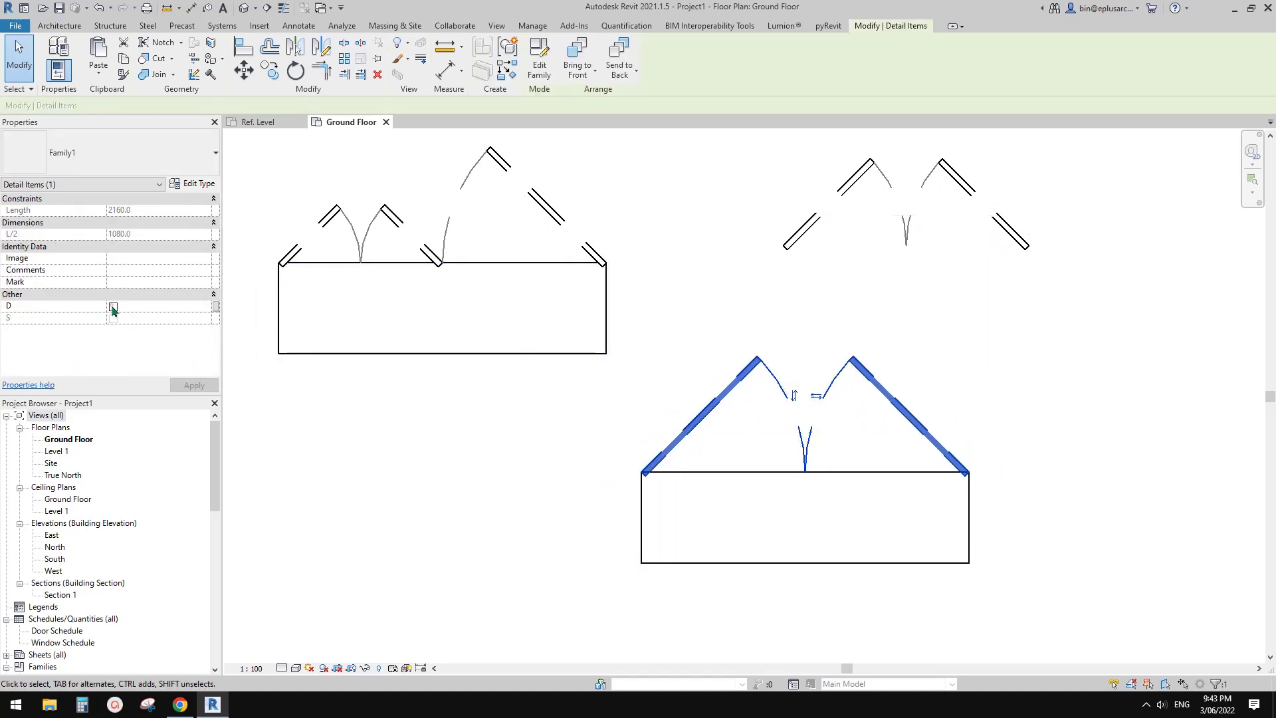
scroll(781, 356, "down", 2)
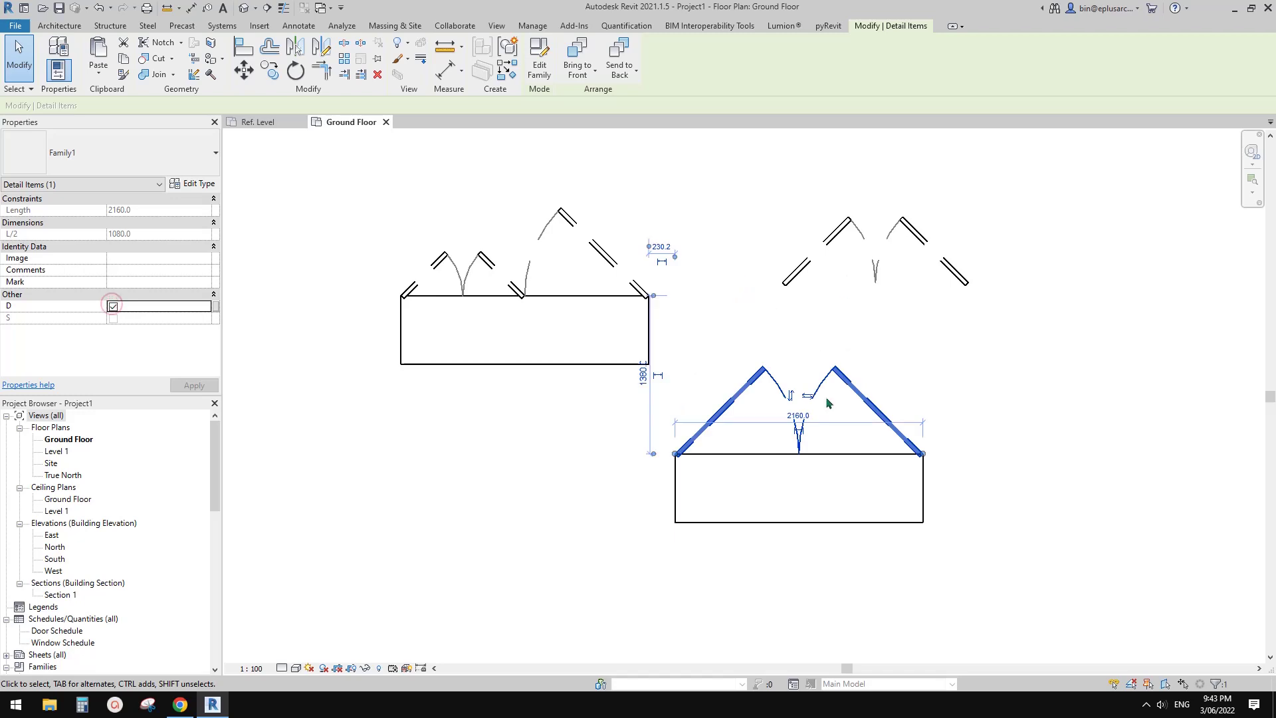
left_click(113, 306)
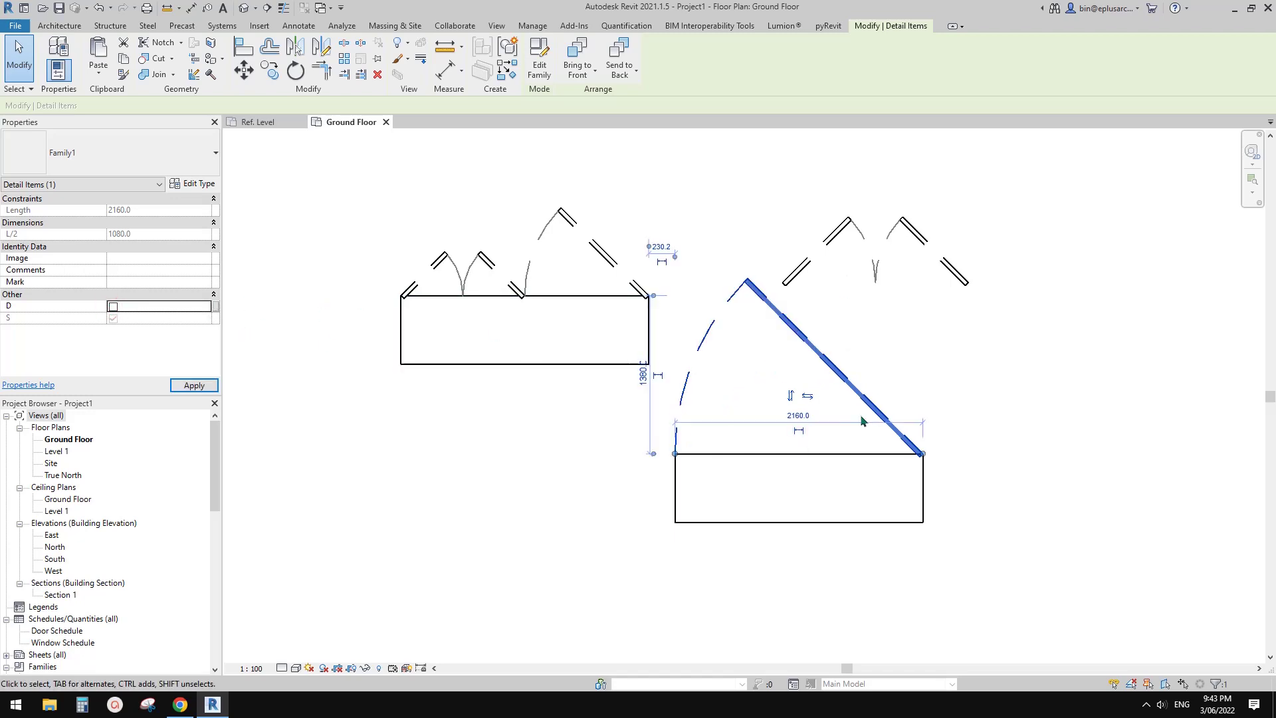
- Try the single door's hand and facing flips, and turn its D parameter back on for a double door
left_click(808, 398)
left_click(791, 397)
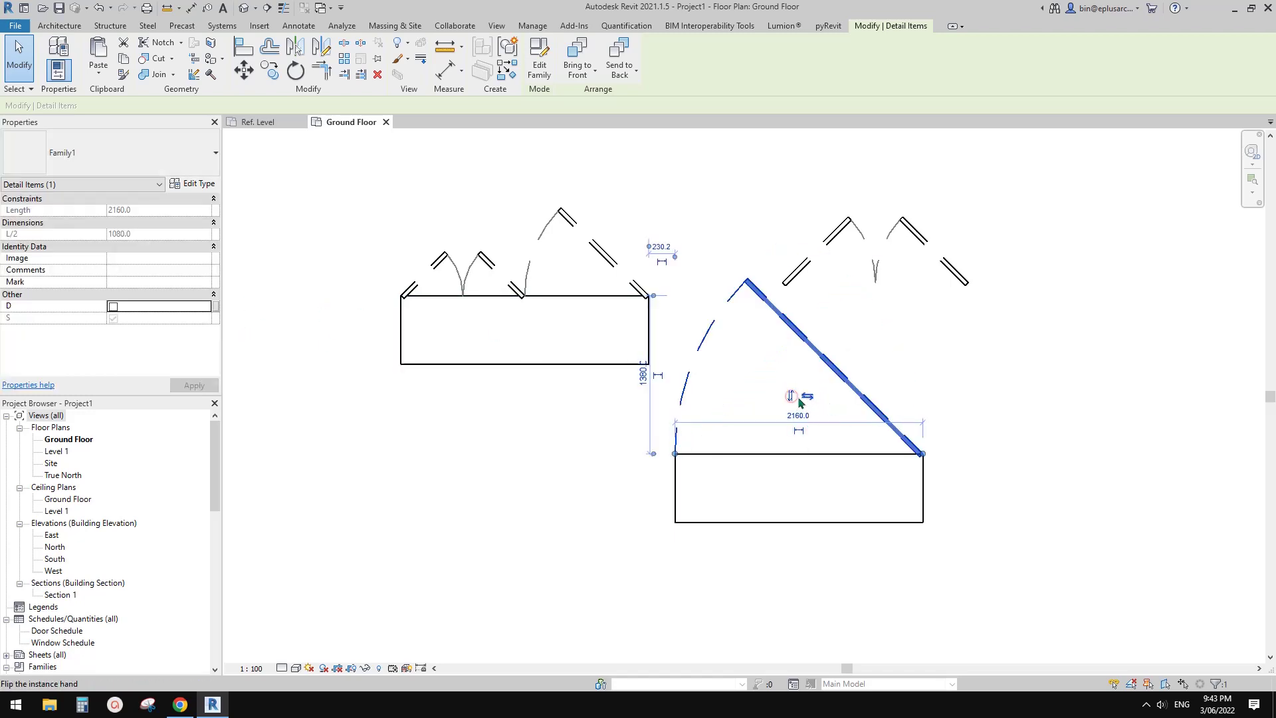
left_click(792, 396)
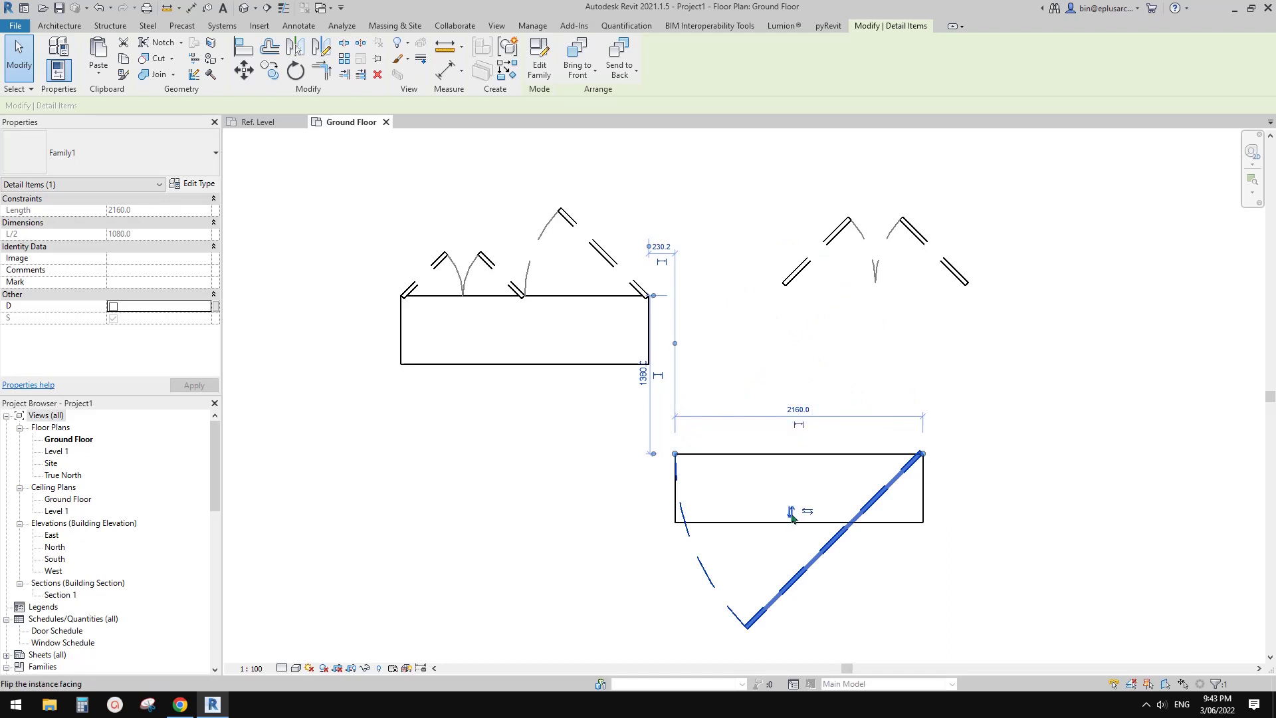
left_click(791, 512)
left_click(808, 398)
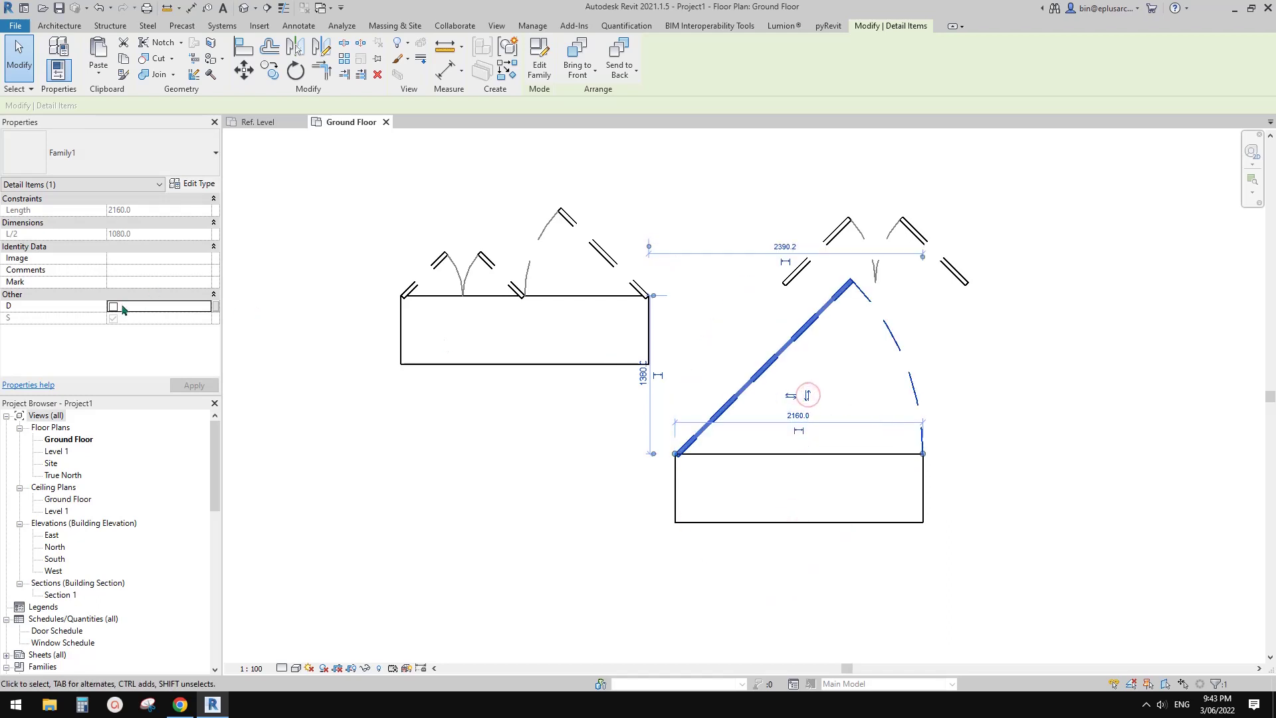
left_click(113, 306)
key("Escape")
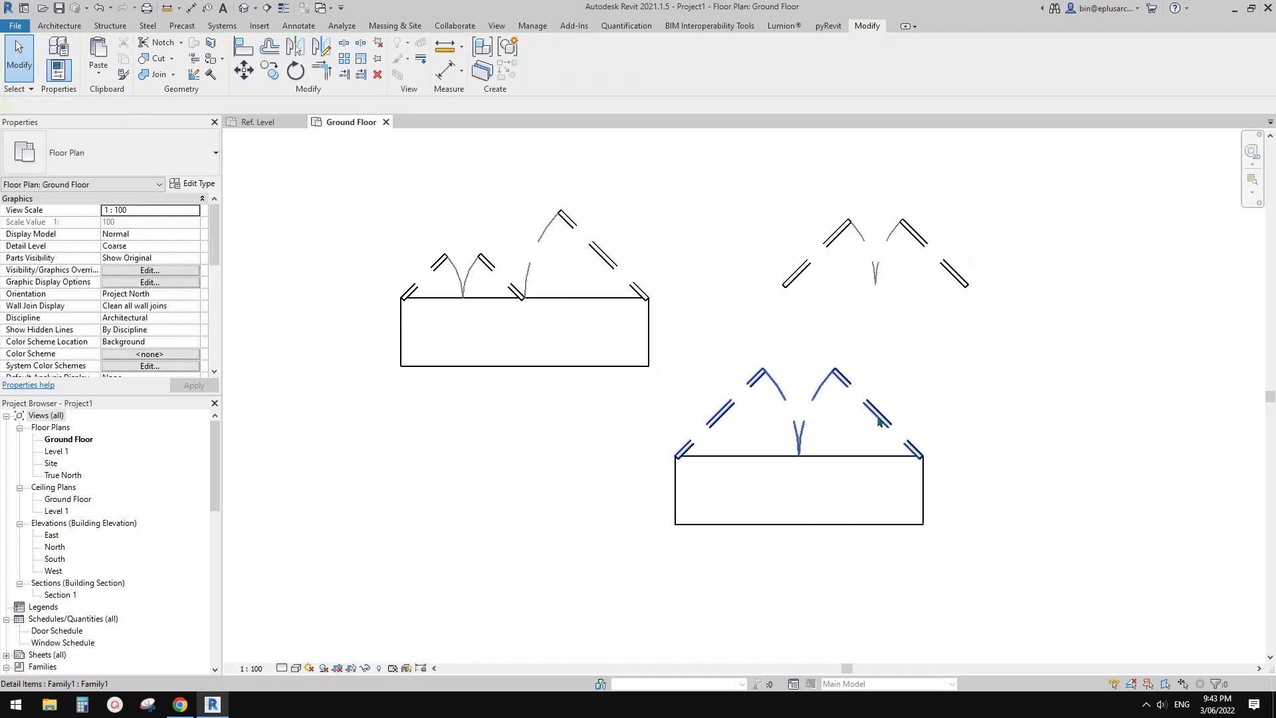
left_click(878, 420)
middle_click_drag(881, 430, 855, 432)
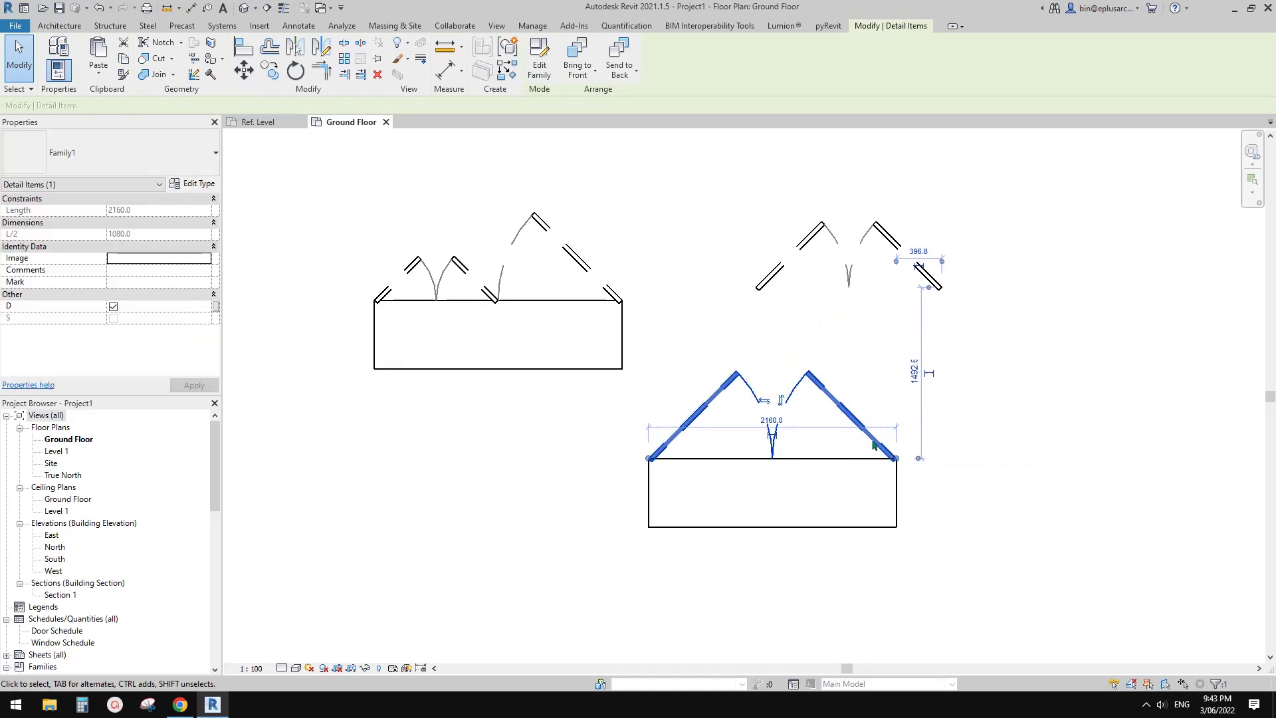
middle_click_drag(873, 443, 842, 436)
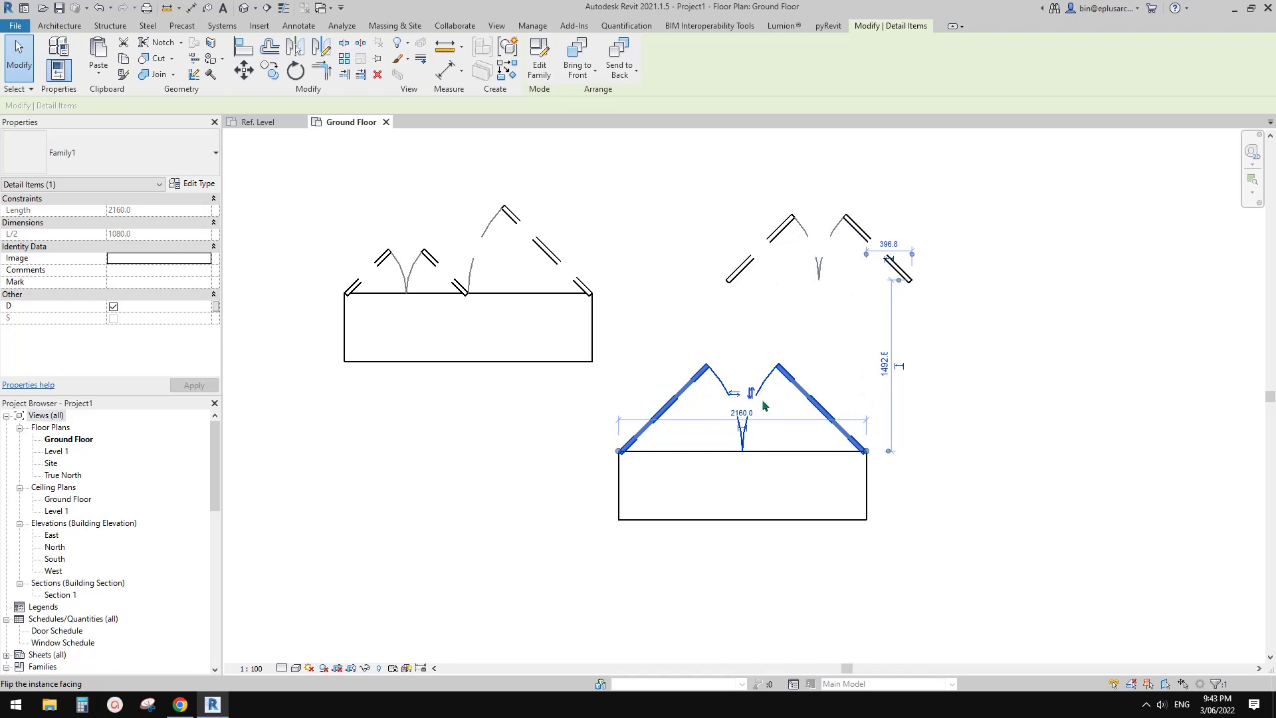
middle_click_drag(922, 421, 894, 418)
key("Escape")
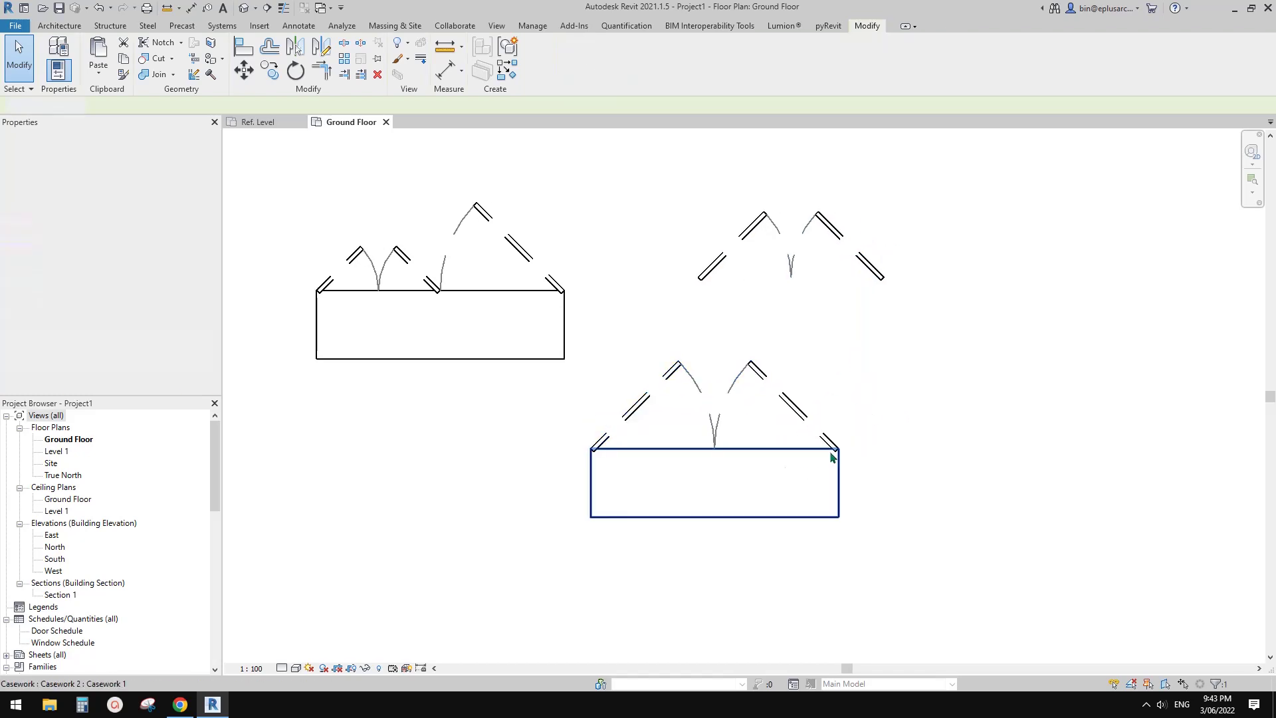
mouse_move(793, 470)
middle_mouse_down()
mouse_move(816, 475)
mouse_move(806, 473)
middle_mouse_up()
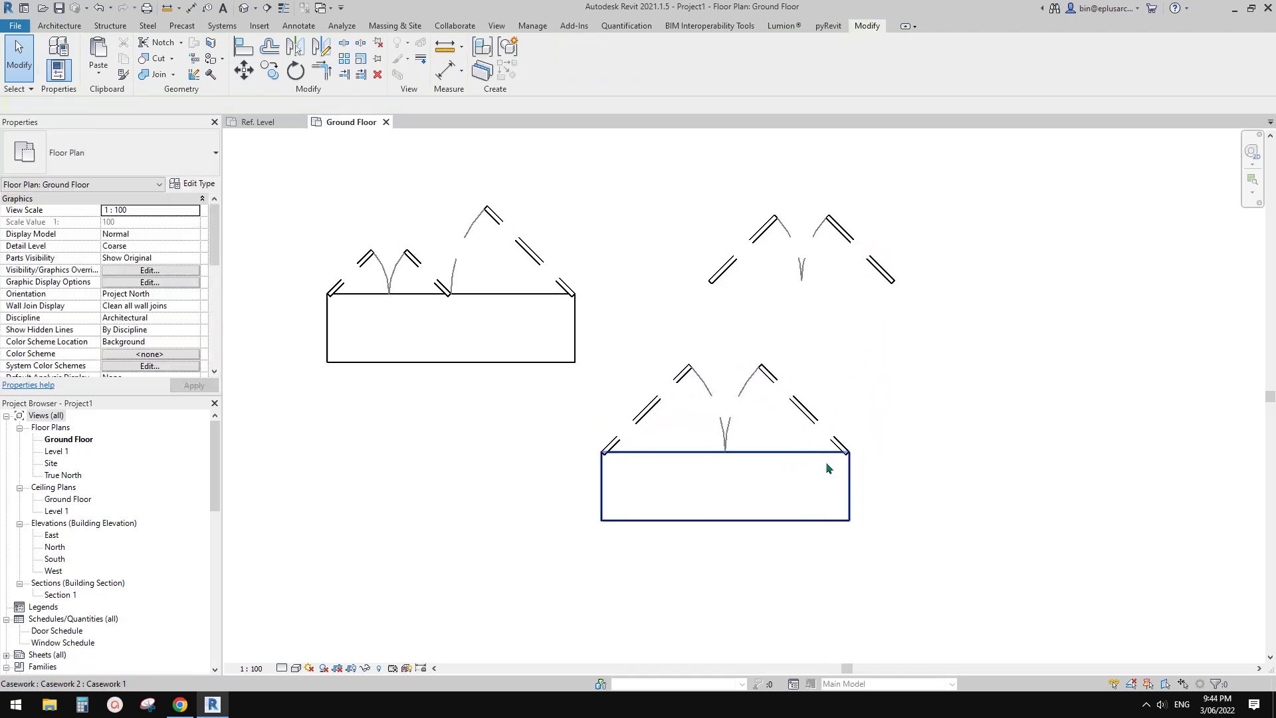
scroll(785, 396, "up", 1)
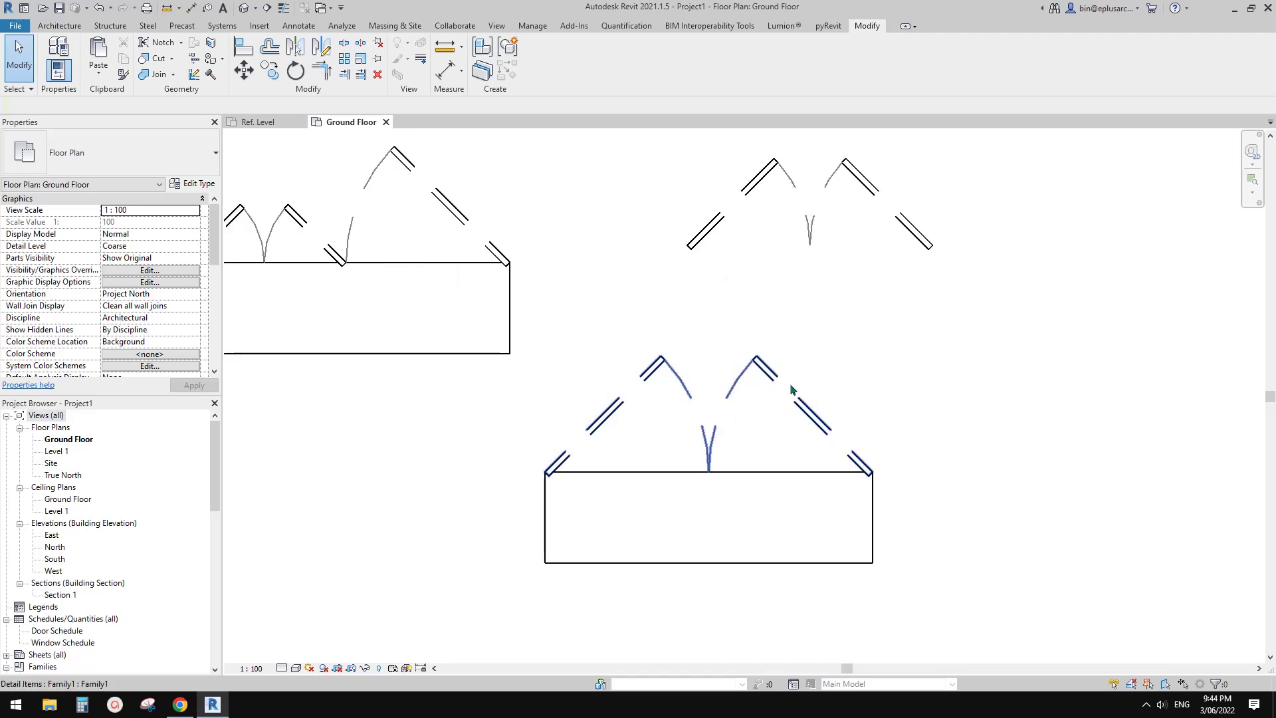
scroll(797, 419, "down", 1)
middle_click_drag(797, 420, 780, 417)
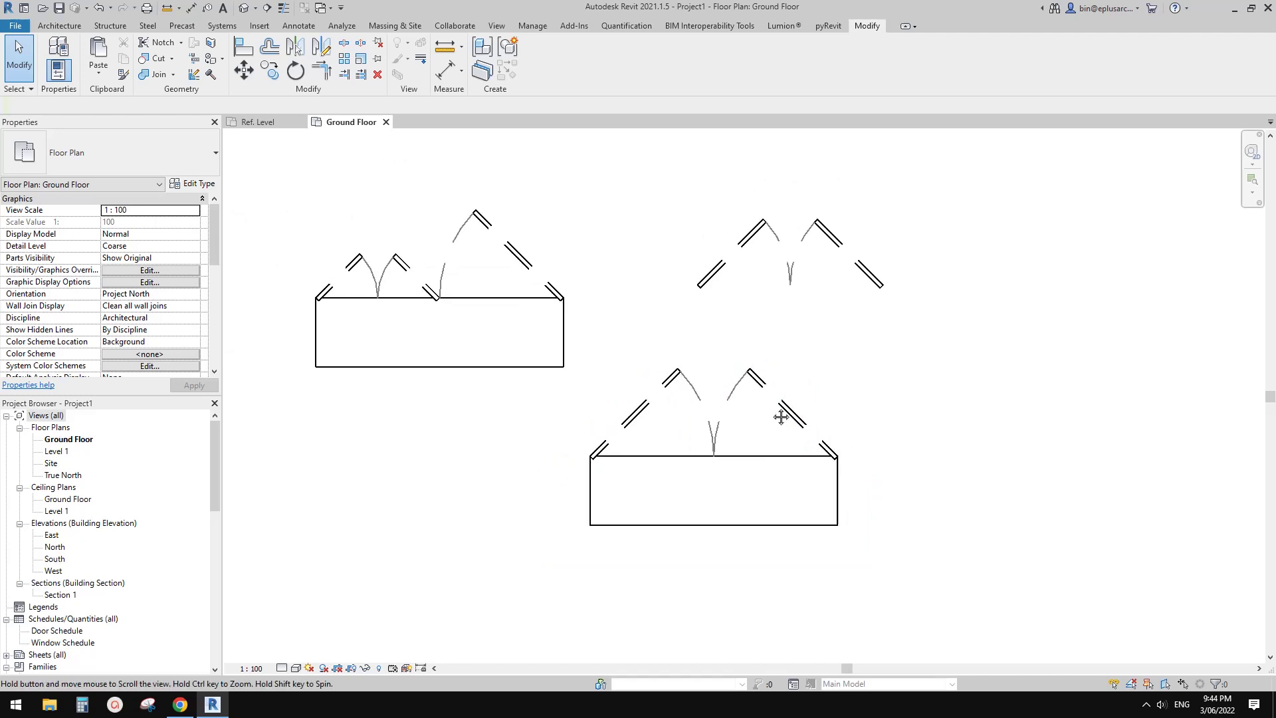
- Open the default 3D view and examine how the cabinets and their door swings are shown there
left_click(764, 385)
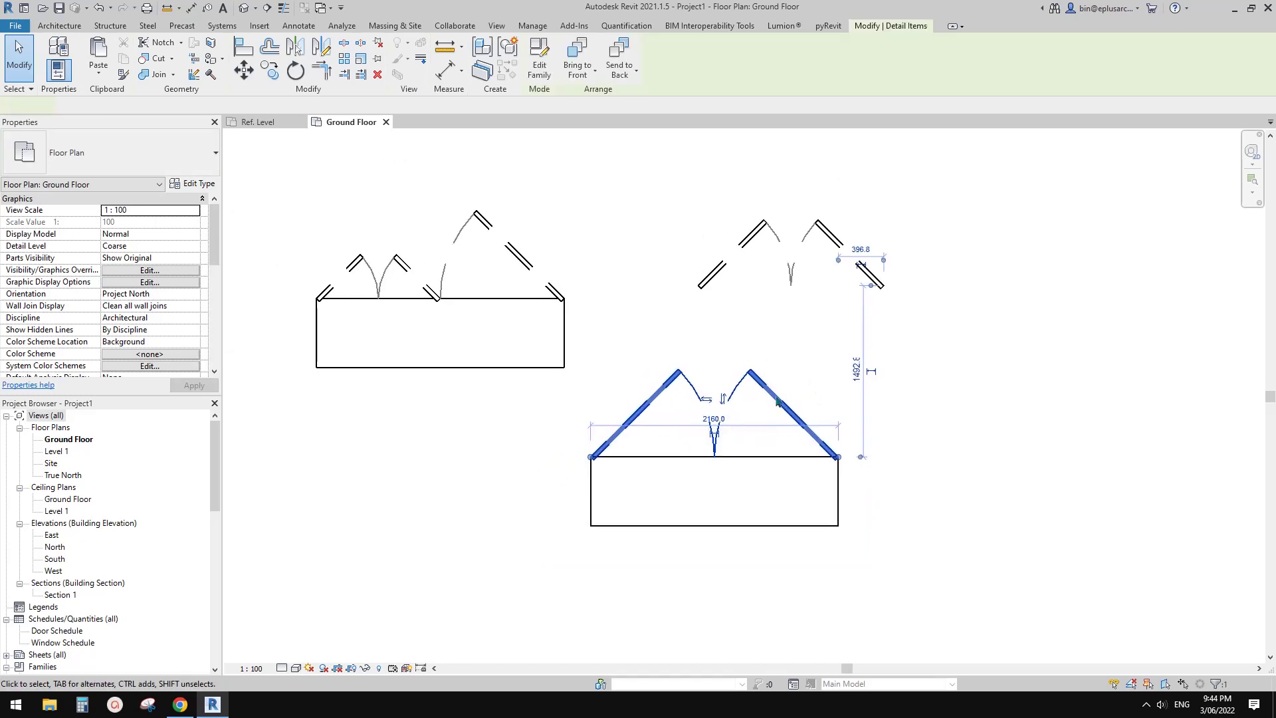
left_click(244, 11)
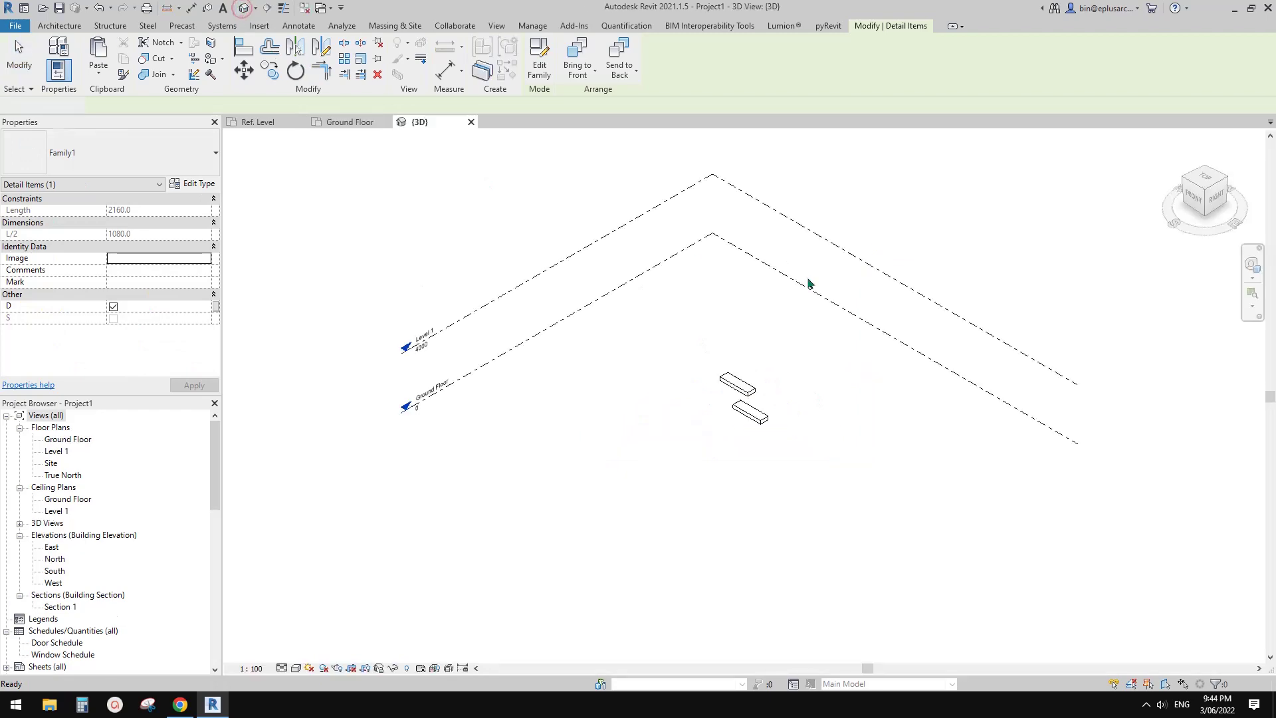
scroll(747, 419, "up", 3)
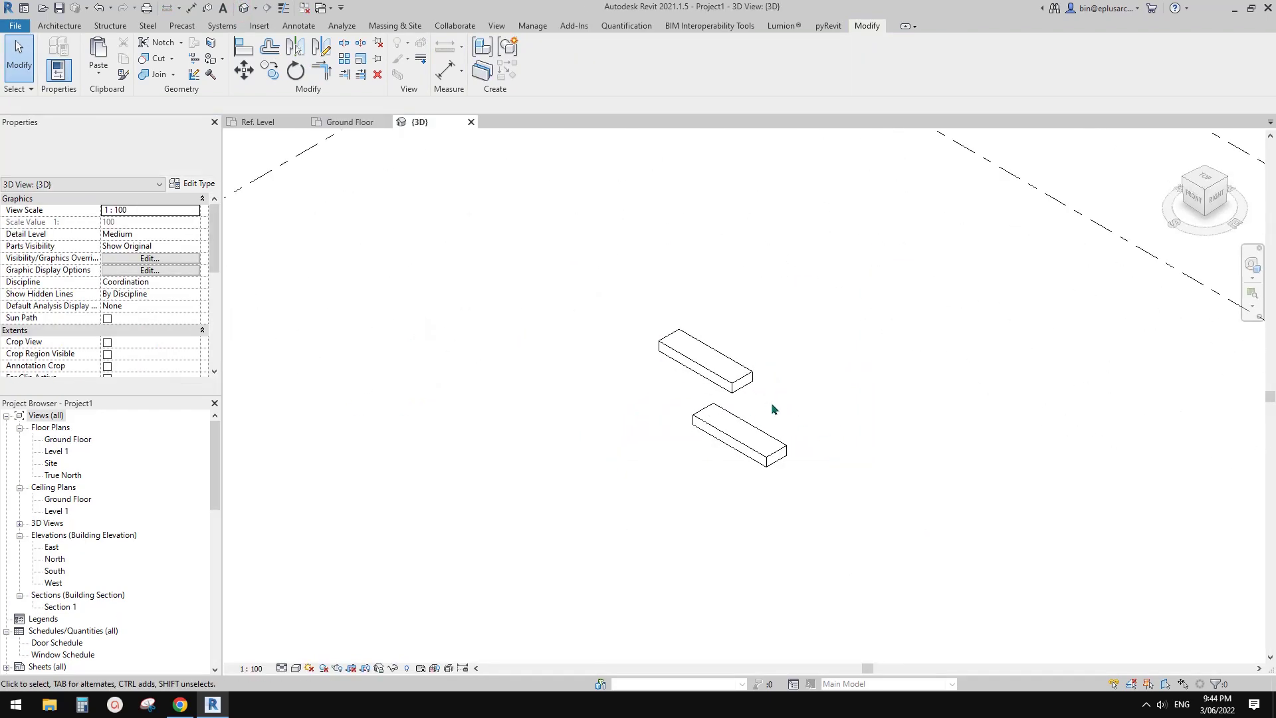
middle_click_drag(748, 419, 332, 441, "shift")
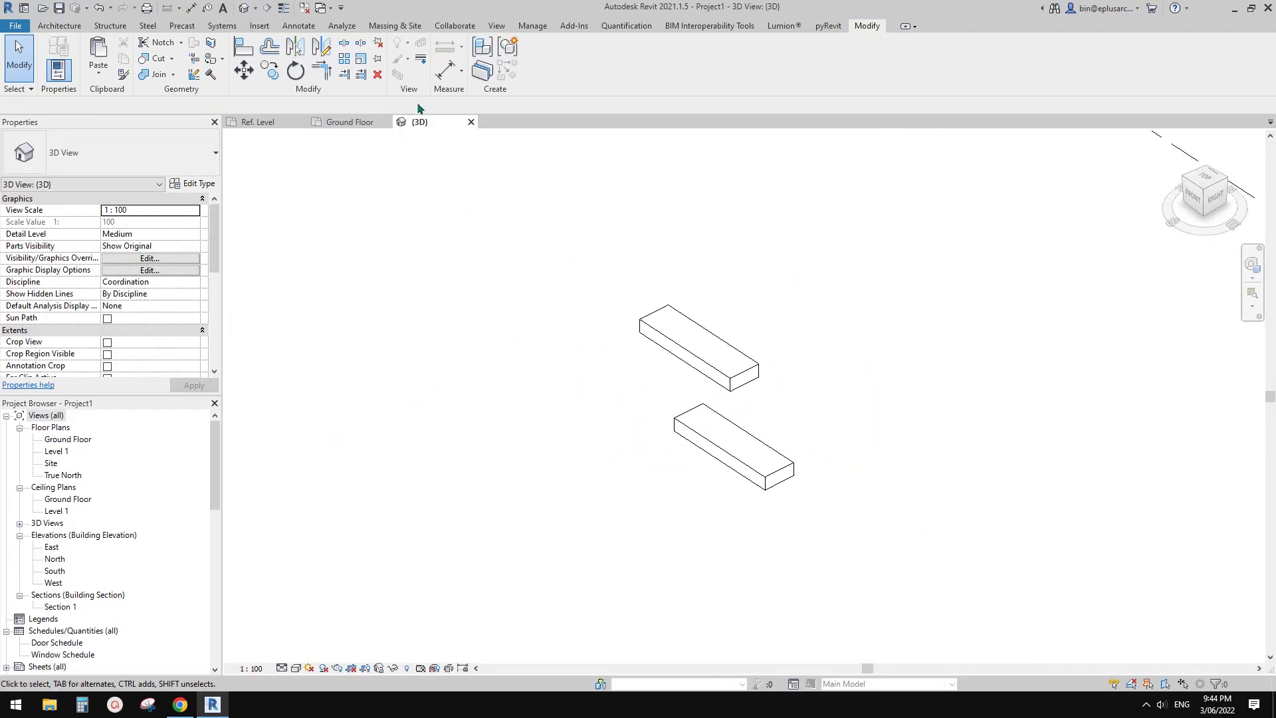
- Close the inactive views and close Project1 without saving its changes
left_click(302, 9)
left_click(385, 121)
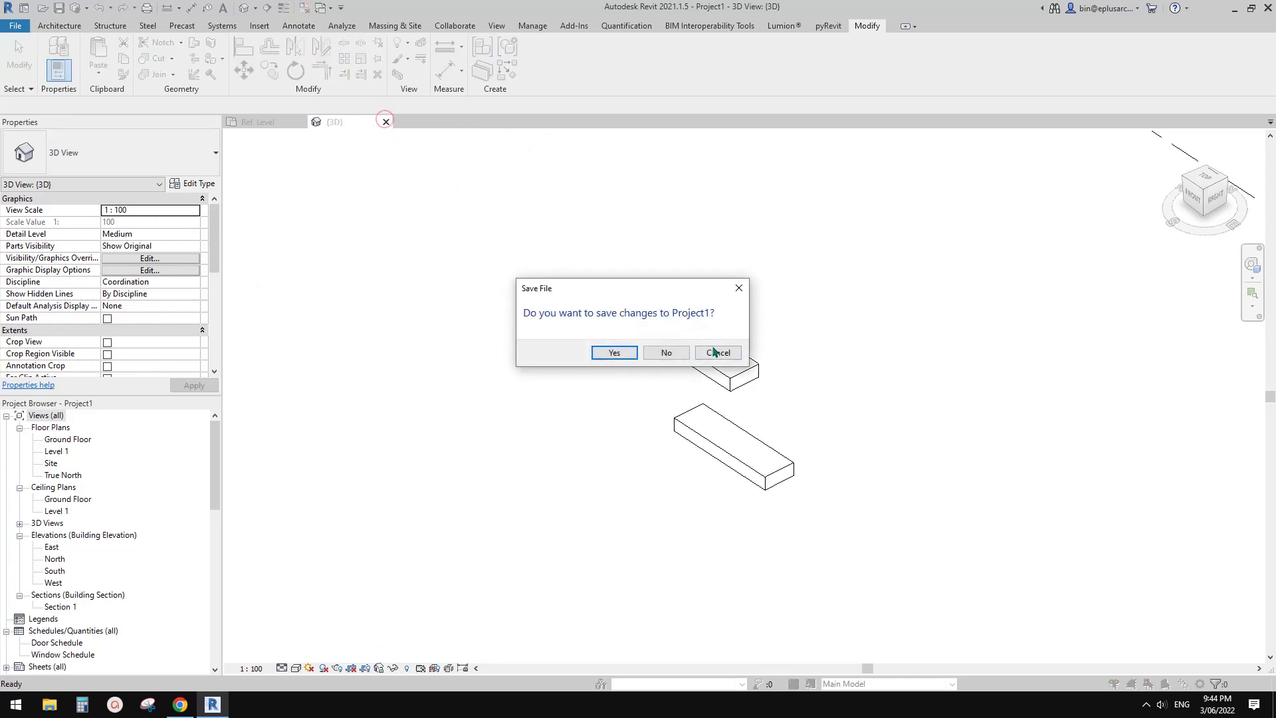
left_click(664, 350)
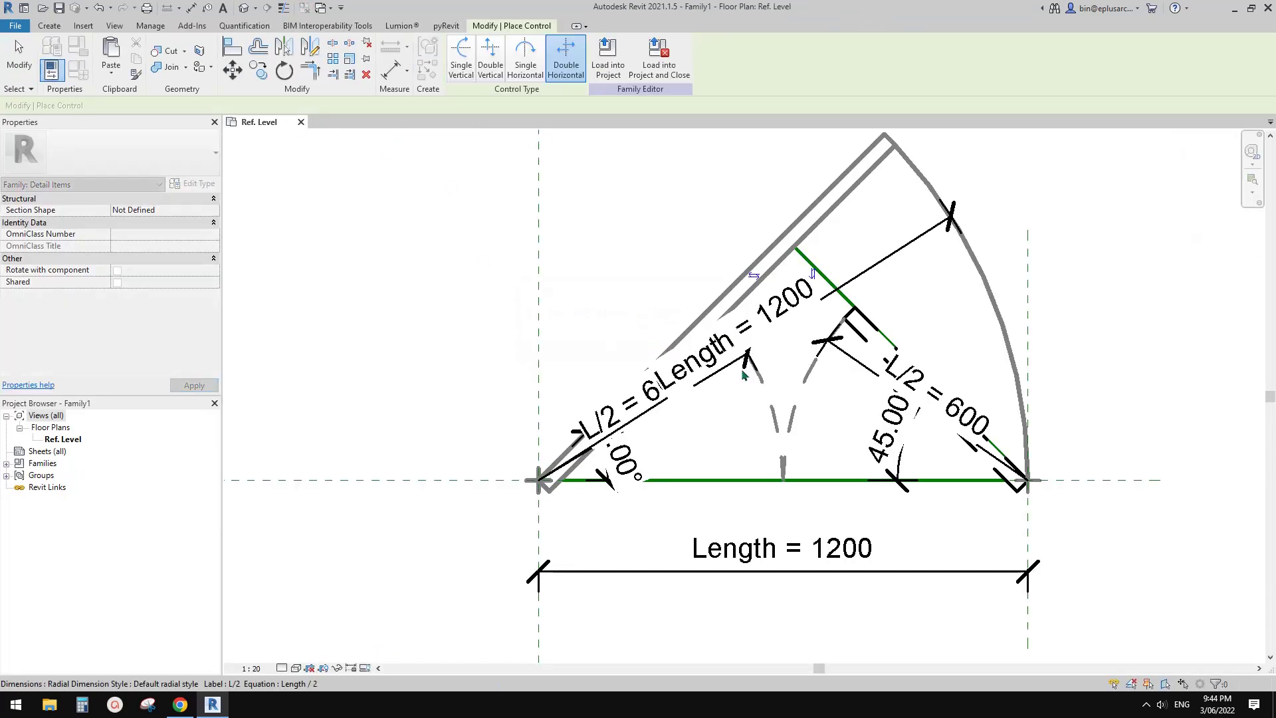
- Save the door swing family to the Desktop as 20220603 and close it
scroll(817, 383, "down", 3)
mouse_move(817, 384)
middle_mouse_down()
mouse_move(736, 404)
mouse_move(740, 416)
mouse_move(699, 398)
middle_mouse_up()
scroll(741, 416, "up", 1)
scroll(699, 398, "up", 1)
key("Escape")
key("Escape")
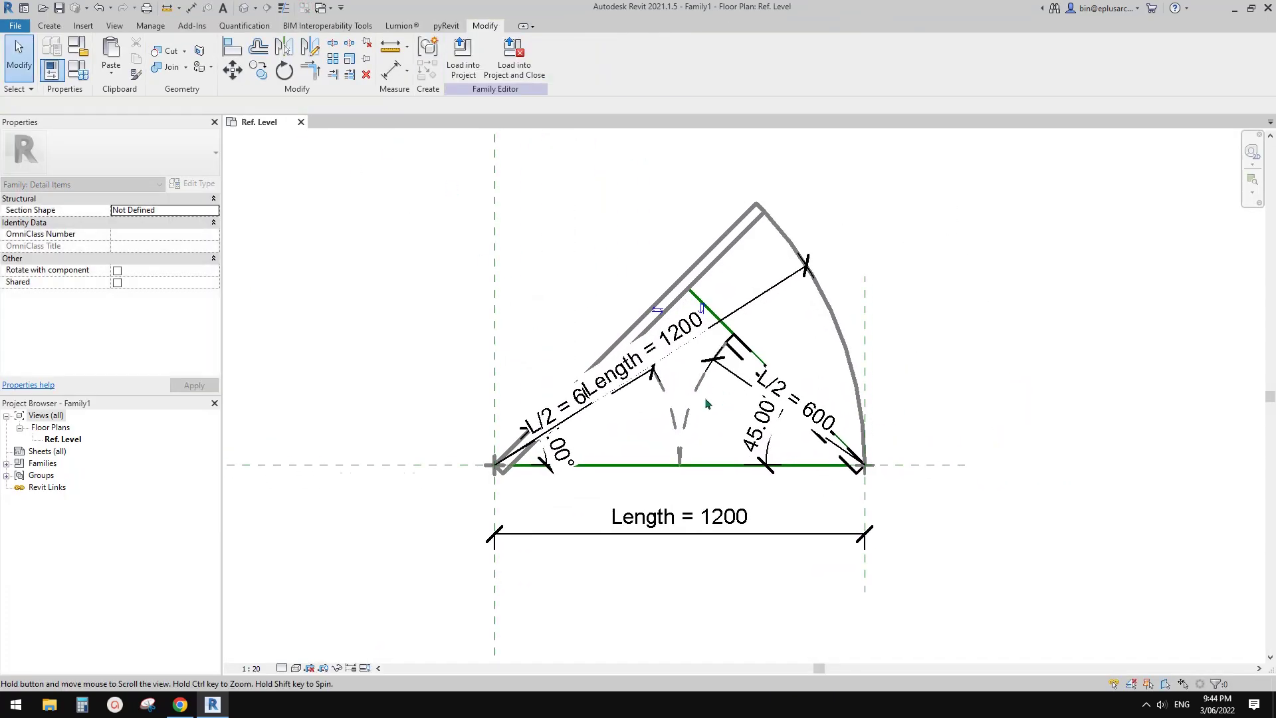
left_click(15, 26)
left_click(65, 180)
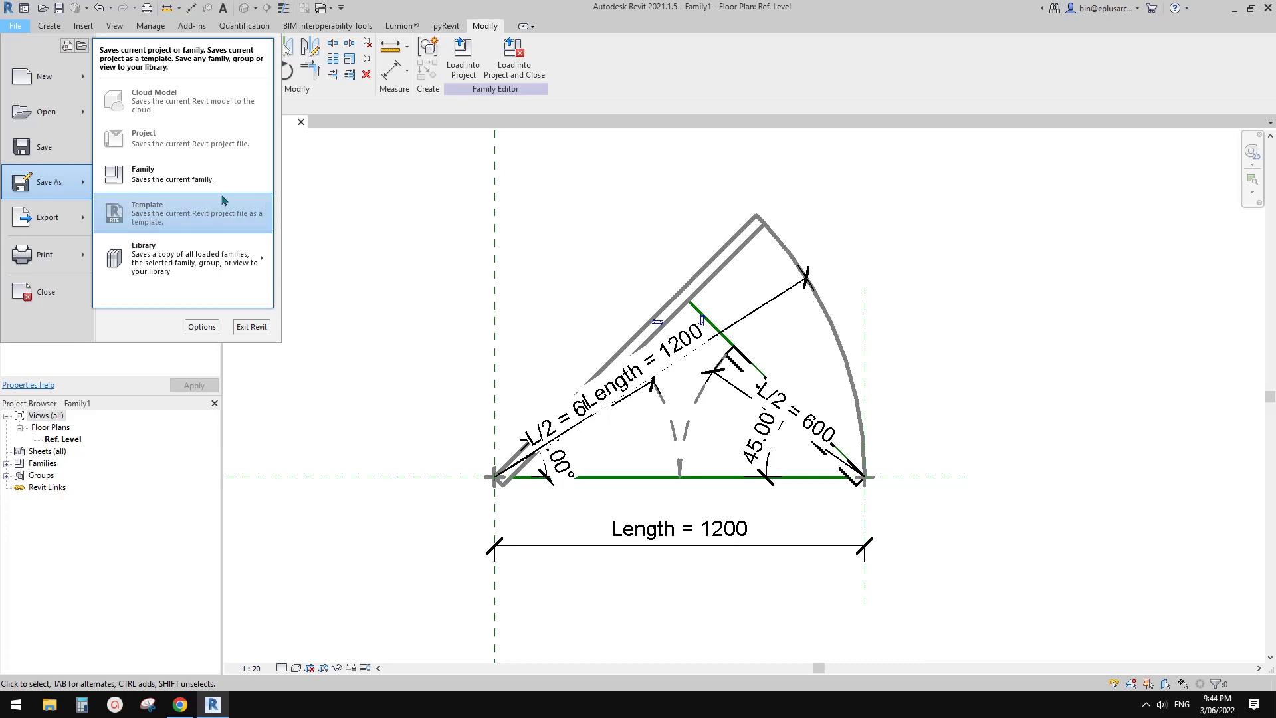
left_click(199, 179)
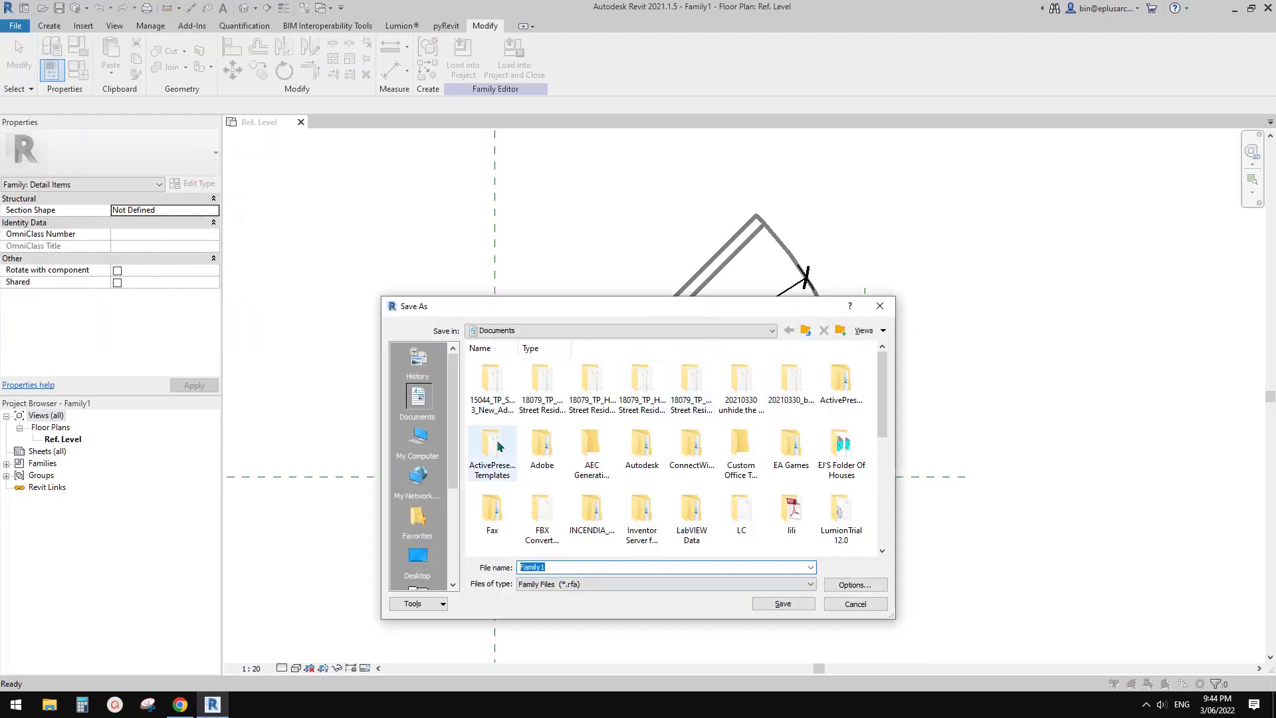
left_click(419, 558)
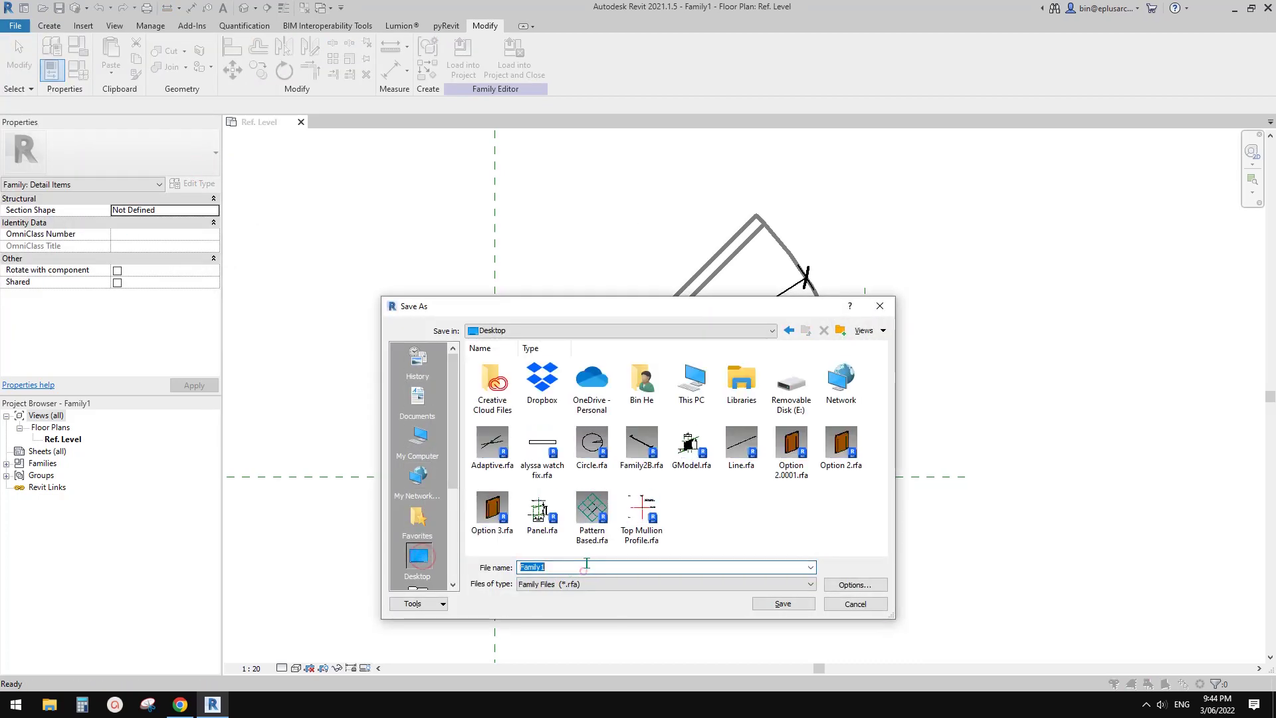
type("20220603")
key("Return")
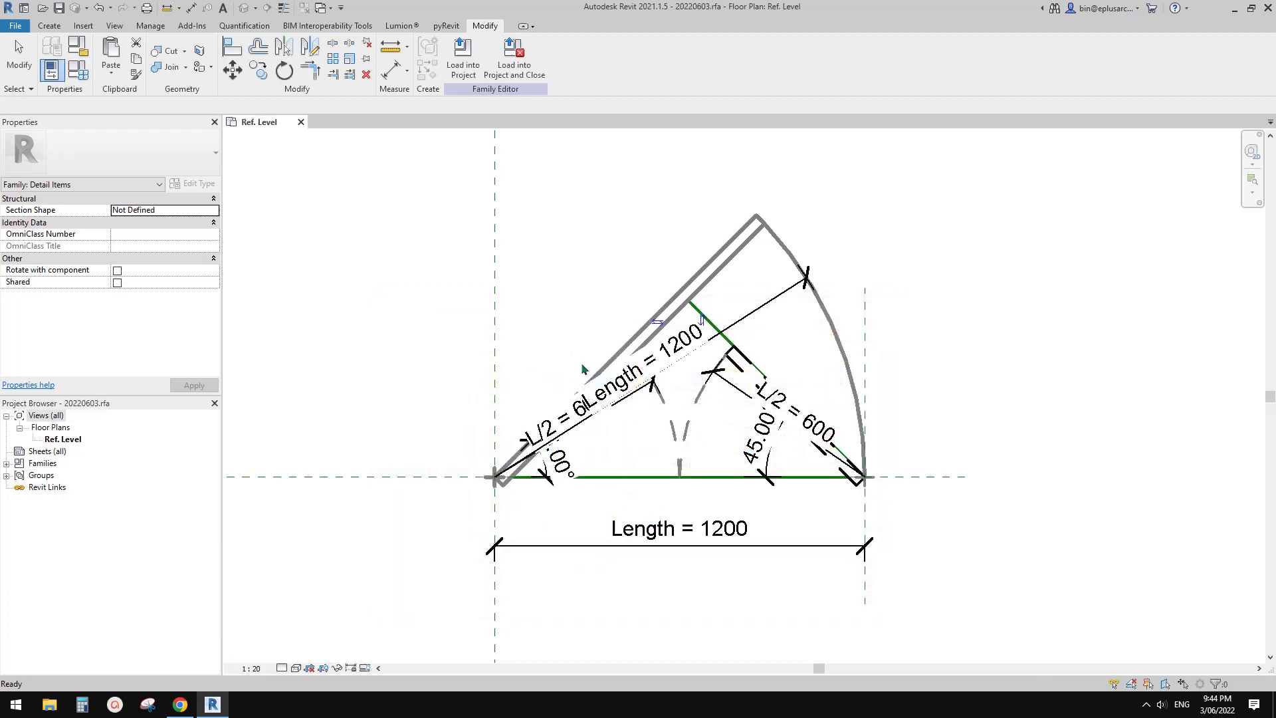
left_click(301, 122)
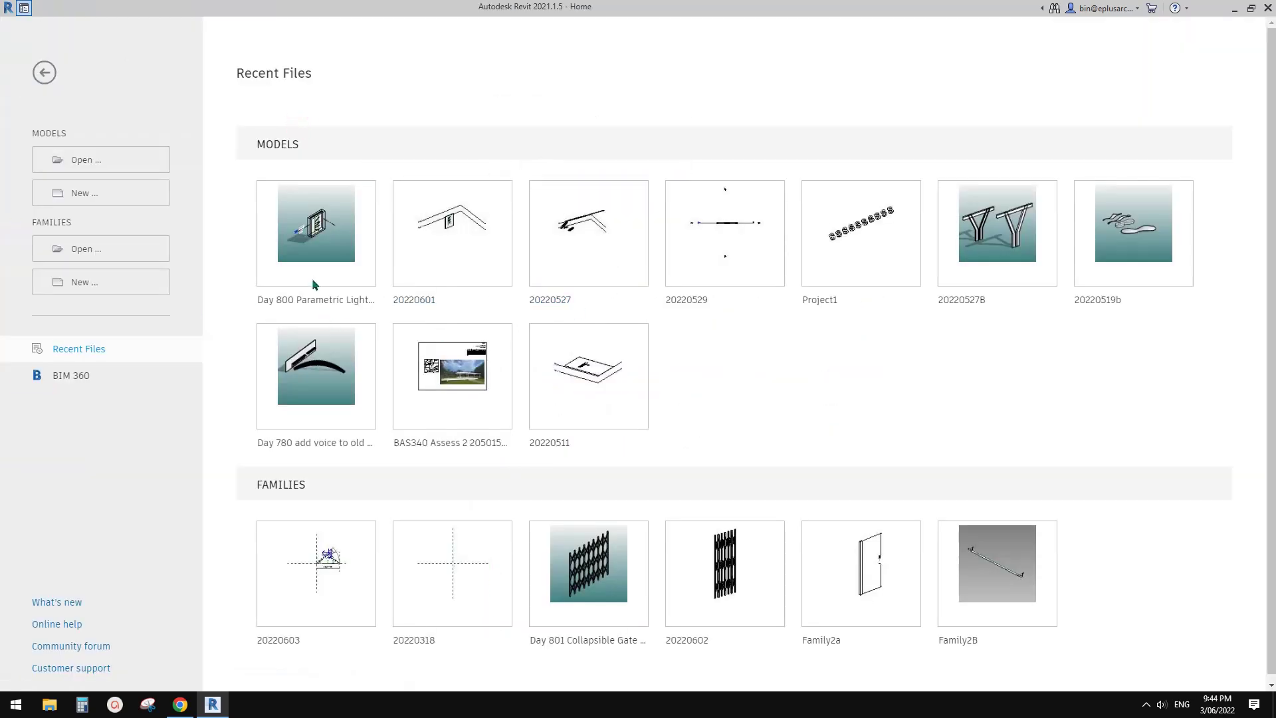
- Create a new family from the Metric Detail Item line based template and inspect its base reference line's constraints
left_click(98, 288)
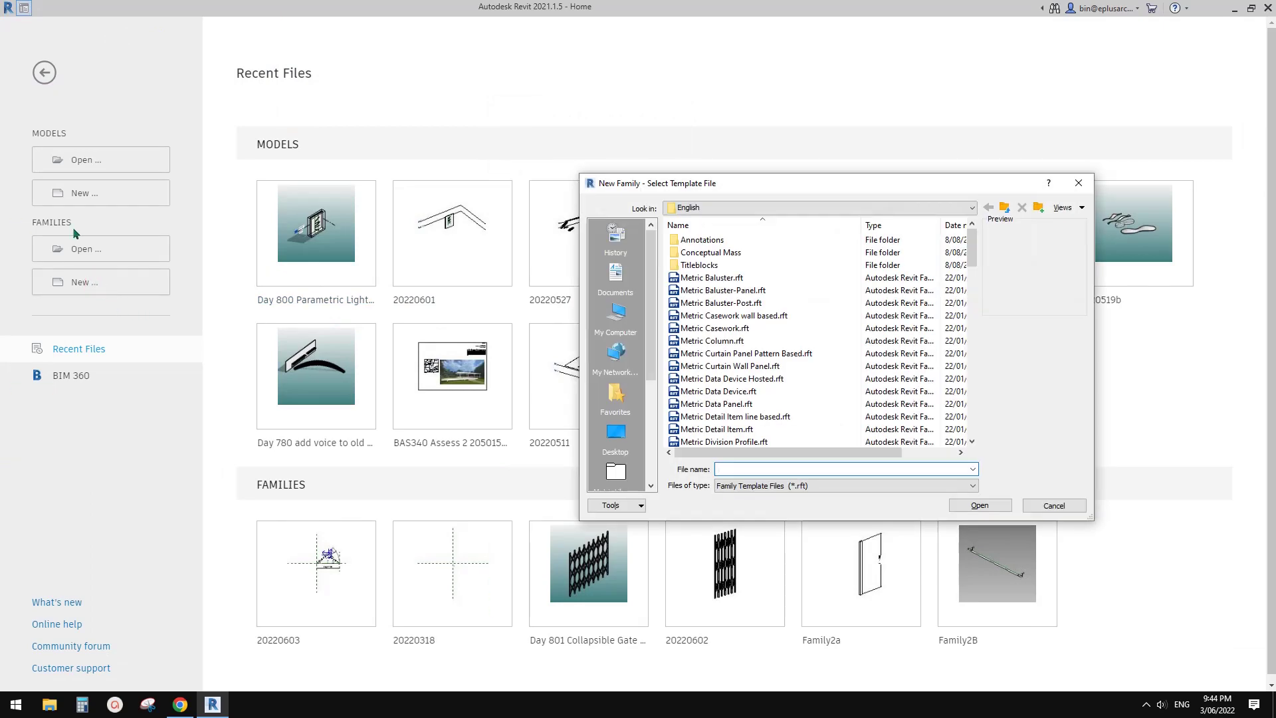
scroll(831, 299, "down", 5)
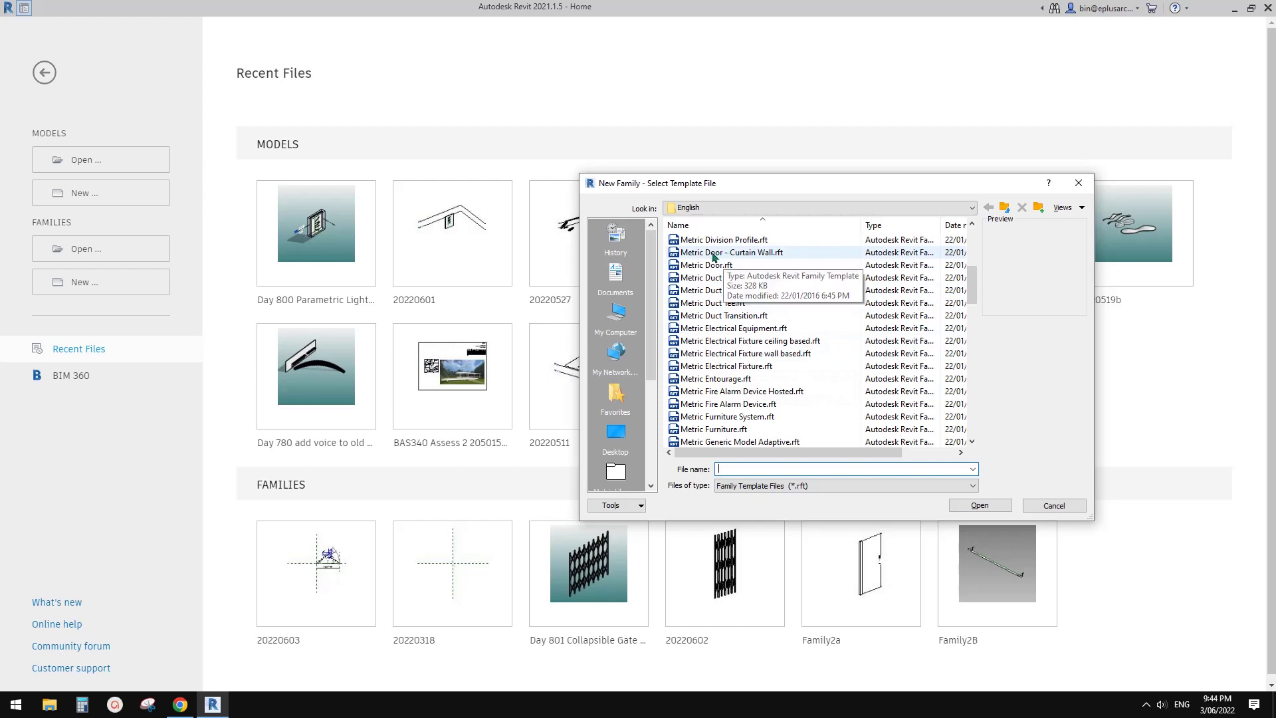
scroll(957, 279, "up", 5)
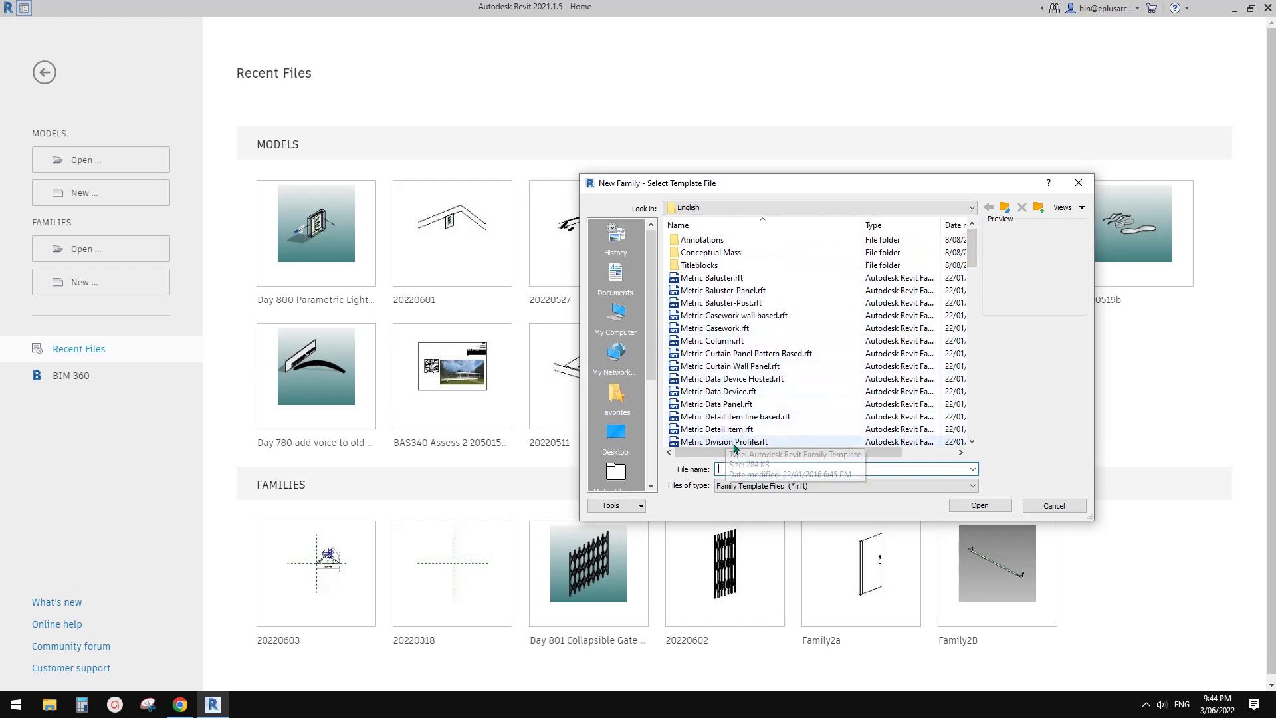
left_click(770, 417)
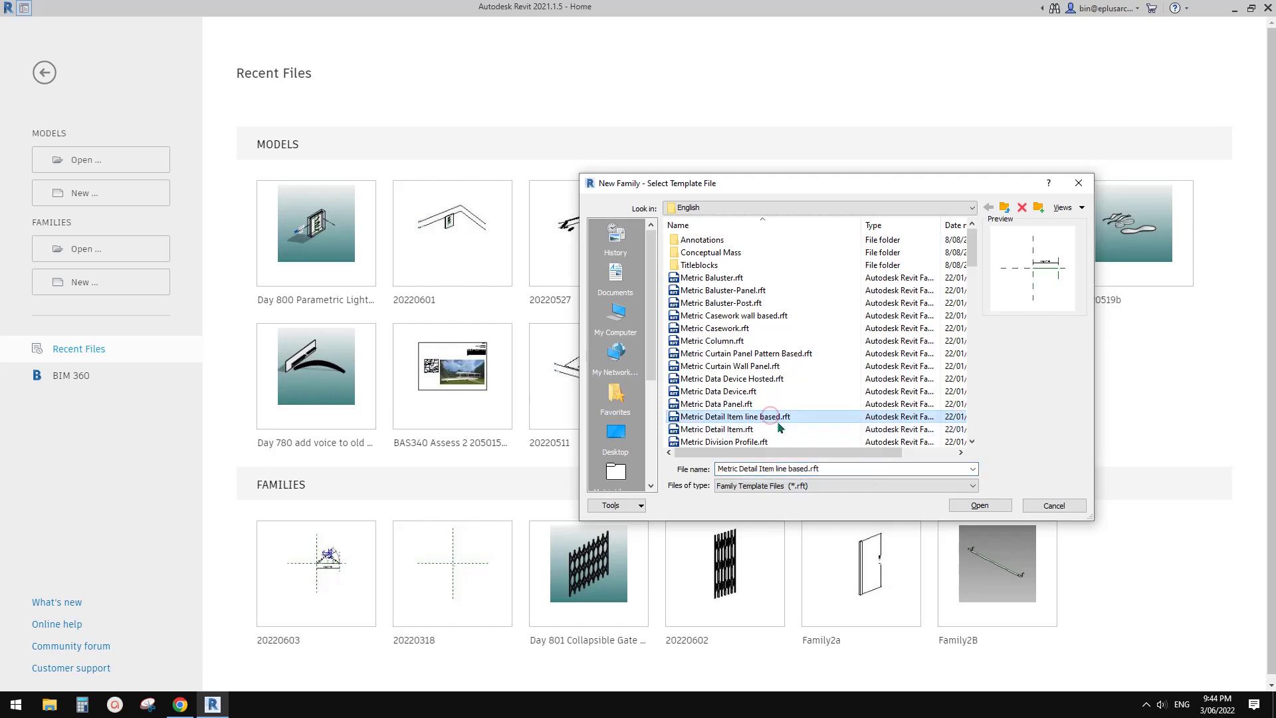
left_click(977, 508)
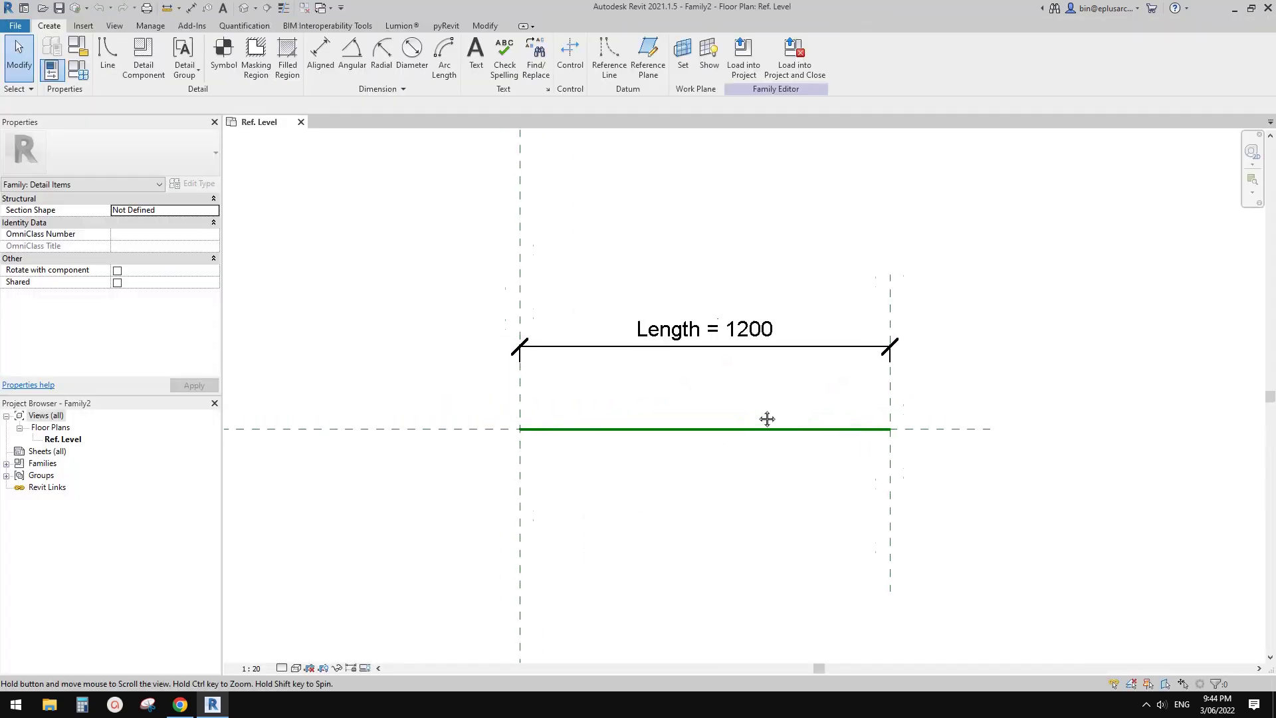
left_click(767, 419)
scroll(691, 445, "up", 1)
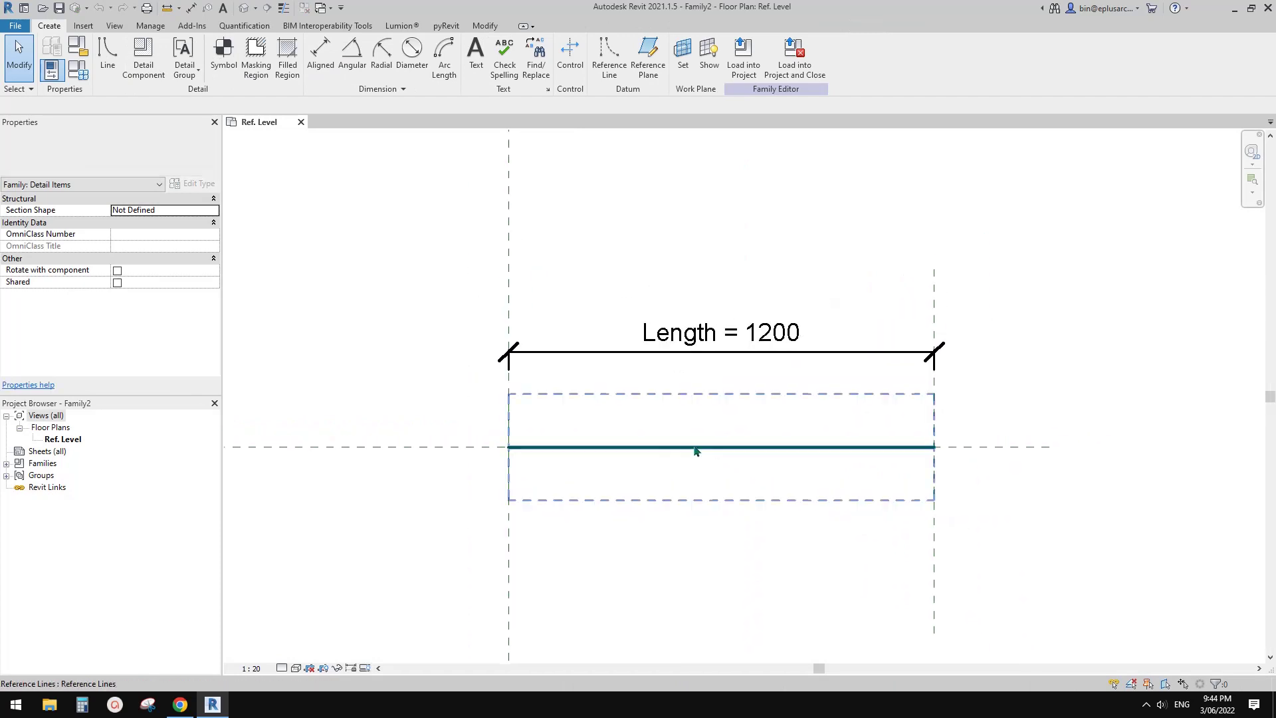
left_click(739, 452)
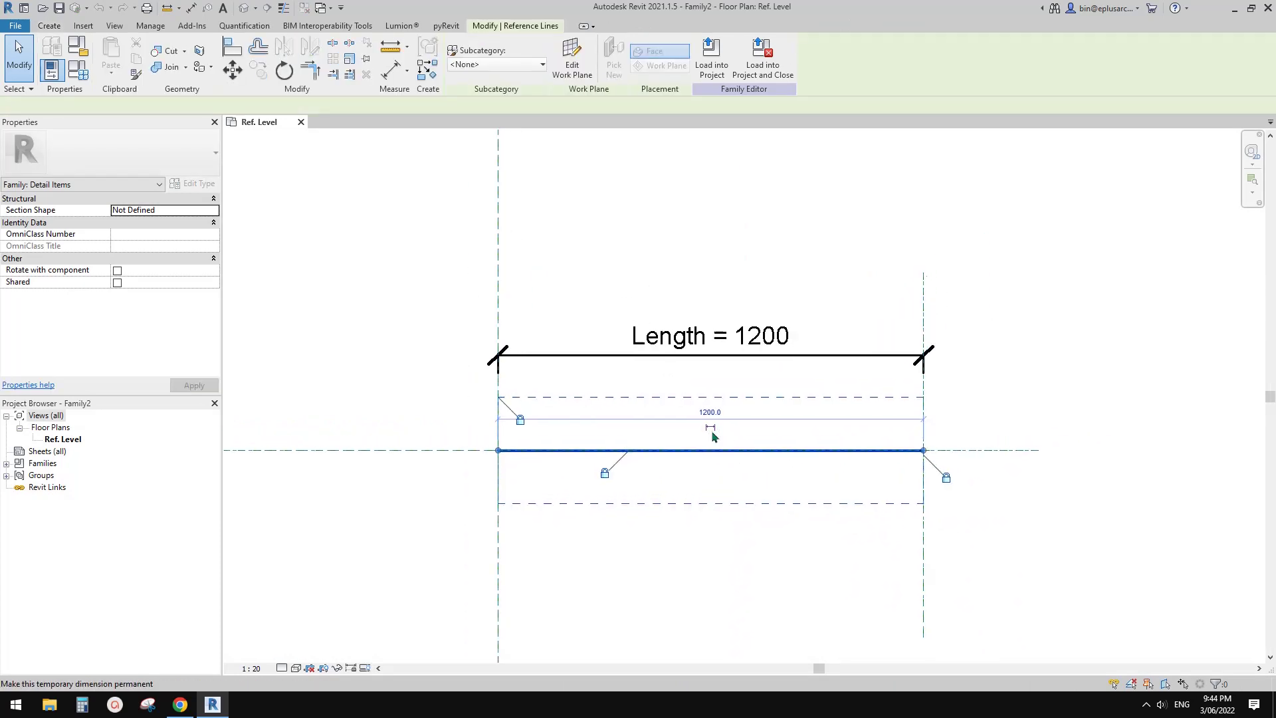
key("Escape")
middle_click_drag(605, 402, 602, 407)
- Draw two inward-sloping 45° reference lines from the base line's ends, about 320 mm long at the start and 240 mm at the end
left_click(50, 26)
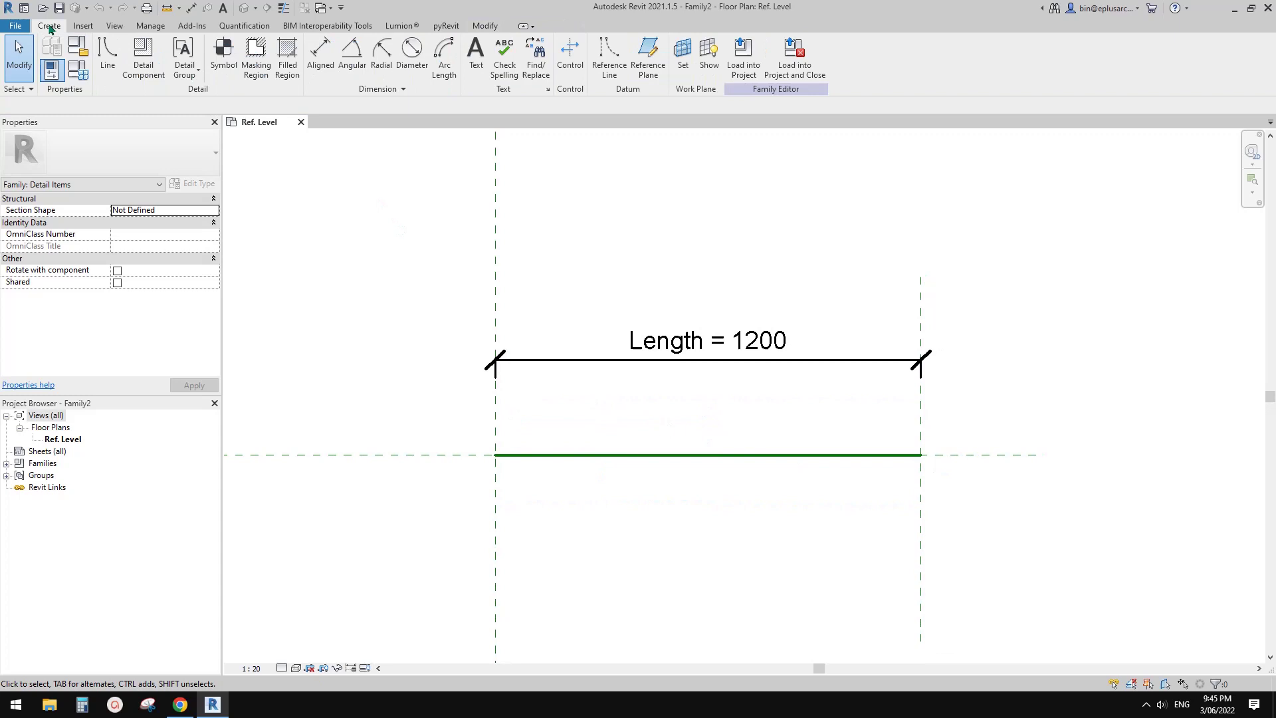
left_click(609, 66)
left_click(495, 454)
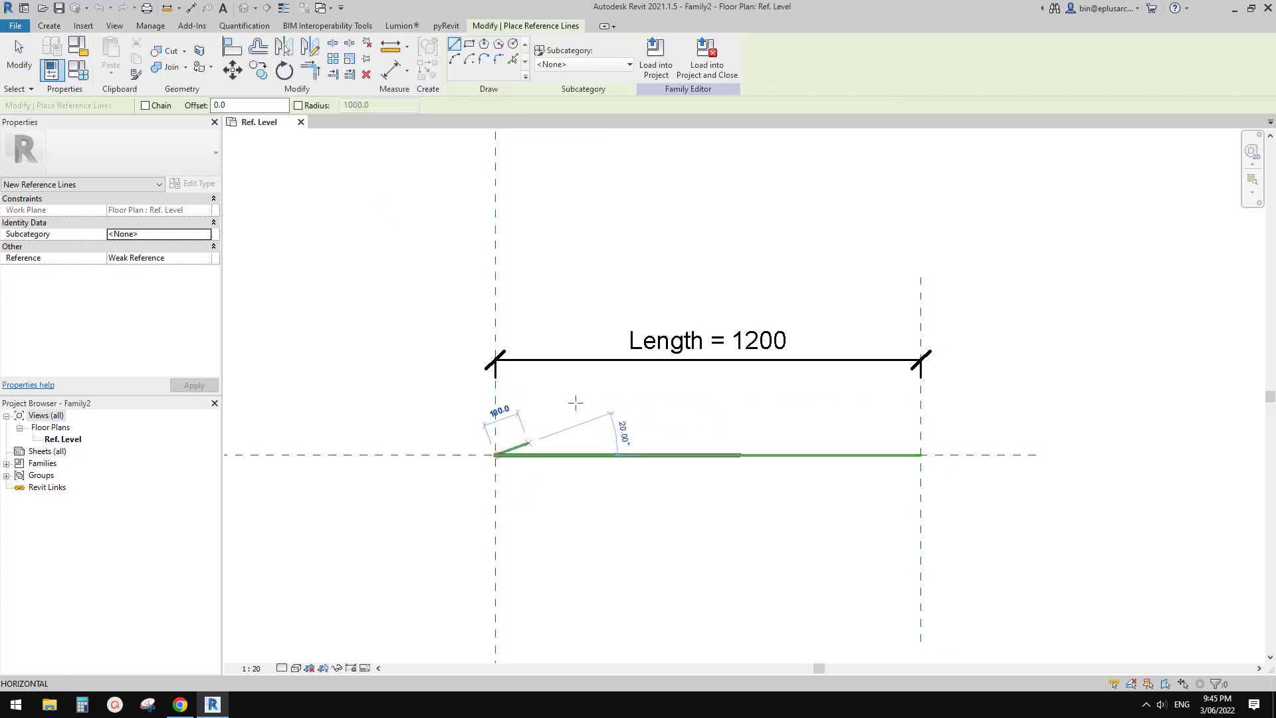
left_click(574, 375)
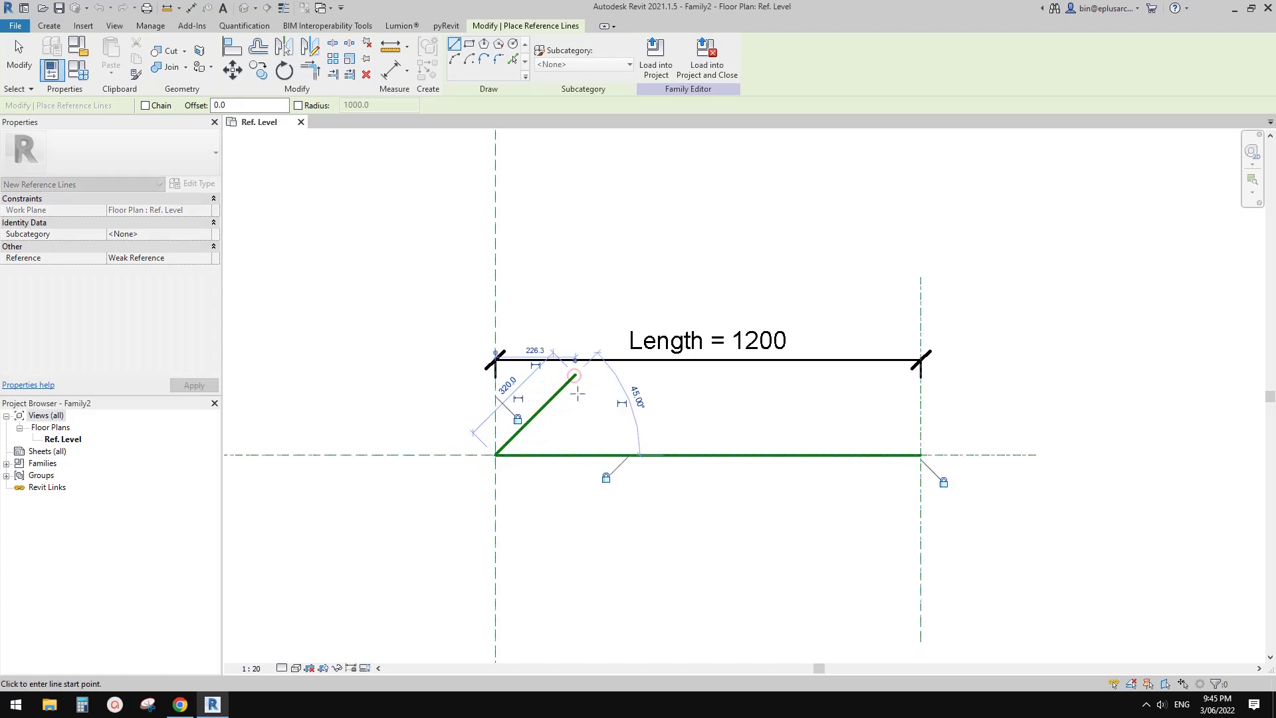
left_click(920, 454)
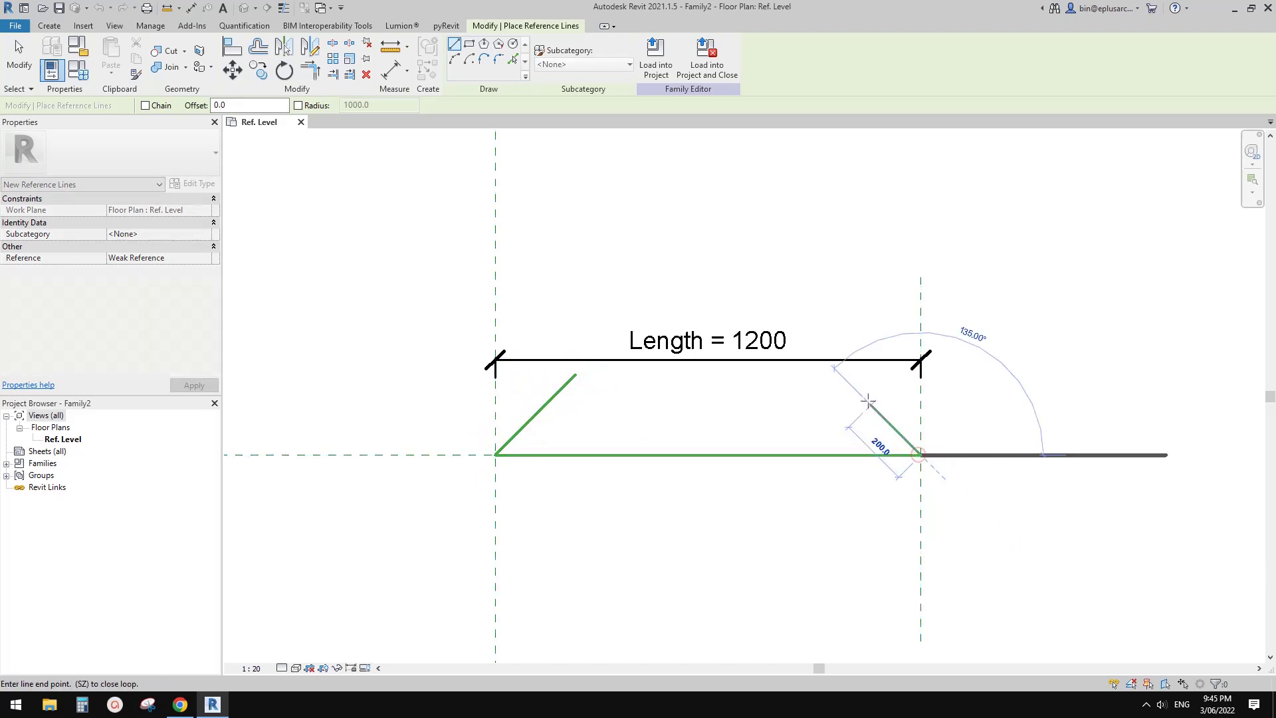
left_click(864, 395)
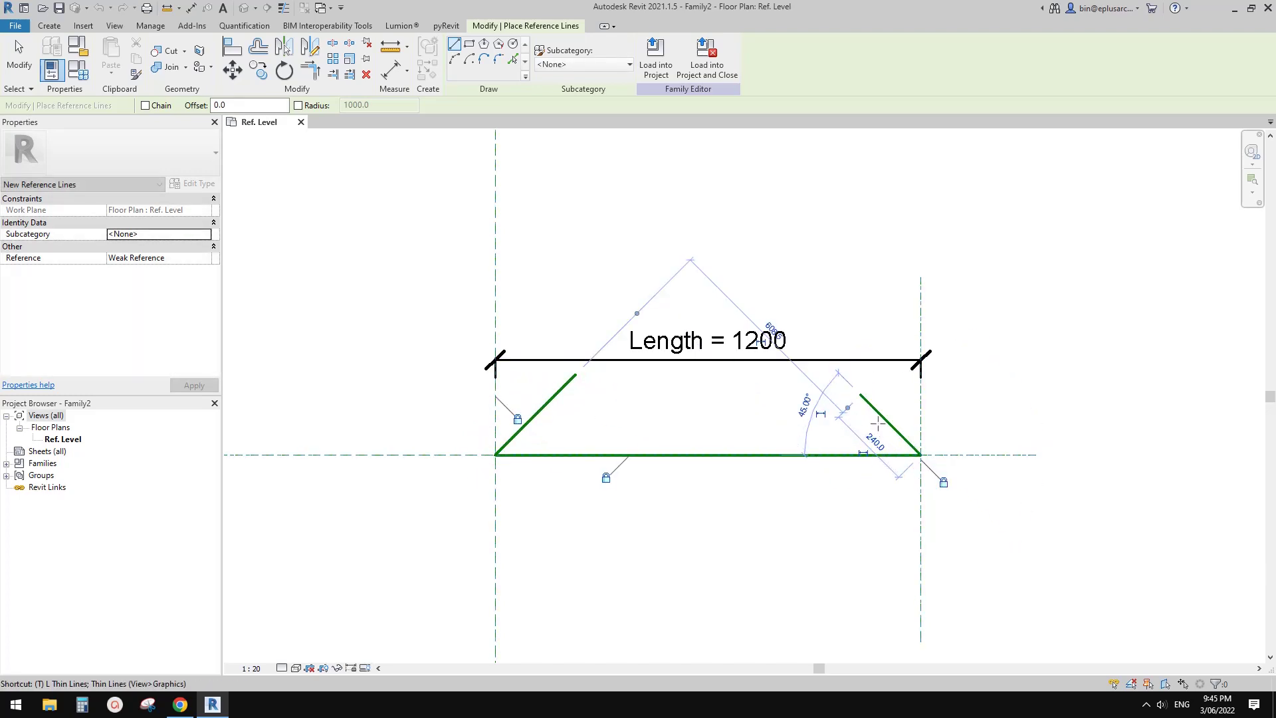
- Trim the two angled reference lines to a common corner and try stretching the end reference plane outward
key("r")
left_click(880, 416)
left_click(561, 392)
scroll(763, 408, "down", 1)
key("Escape")
middle_click_drag(752, 403, 836, 407)
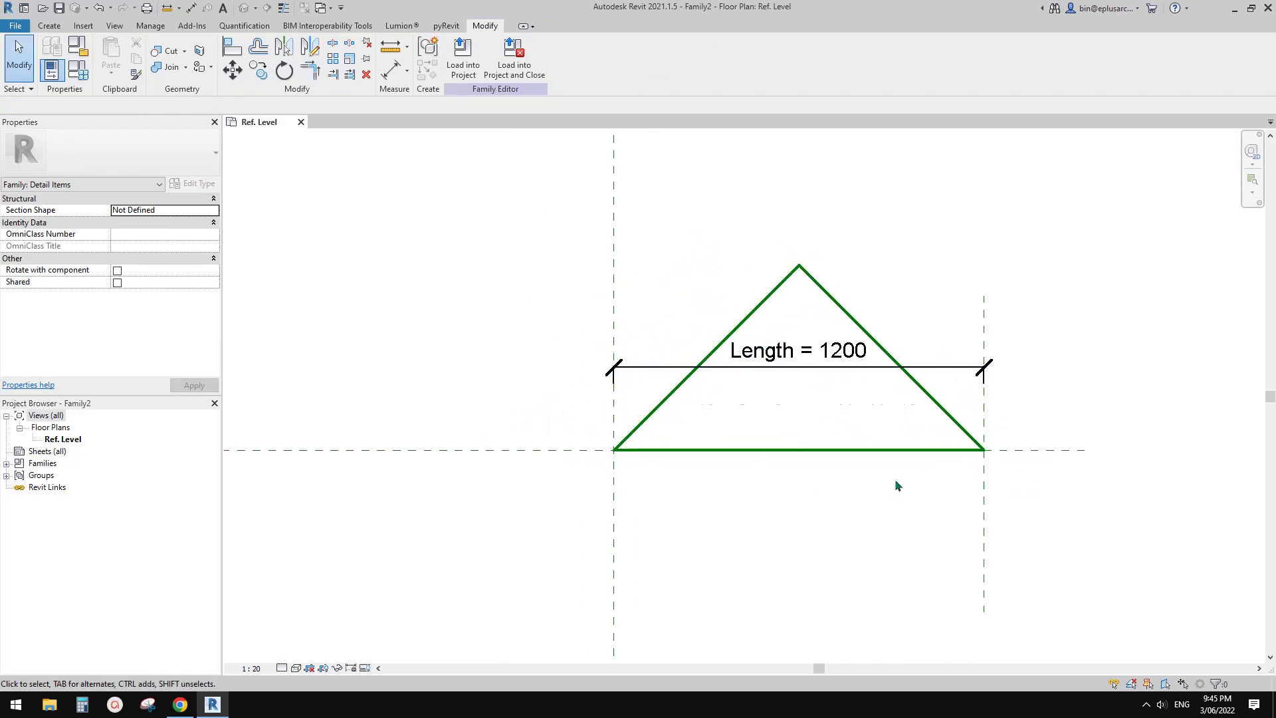
left_click_drag(986, 523, 1096, 521)
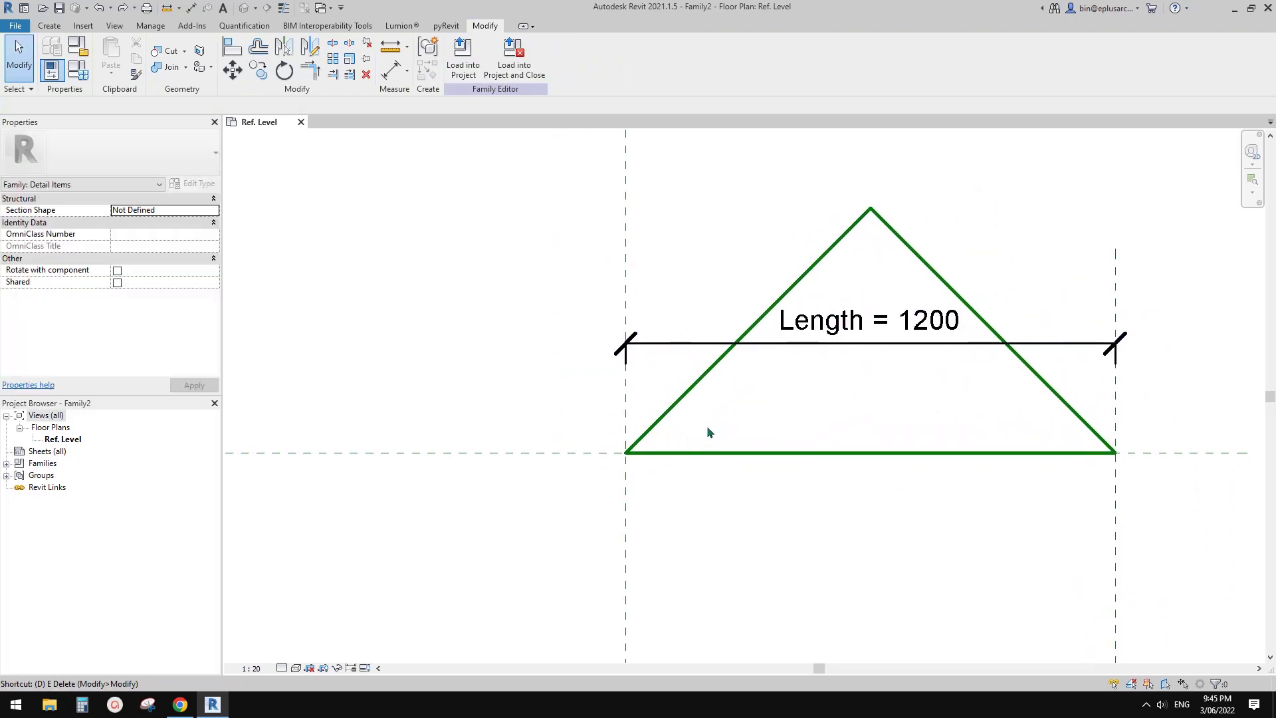
- Add angular dimensions between each sloping reference line and the base line at both lower corners
key("d")
key("i")
left_click(493, 53)
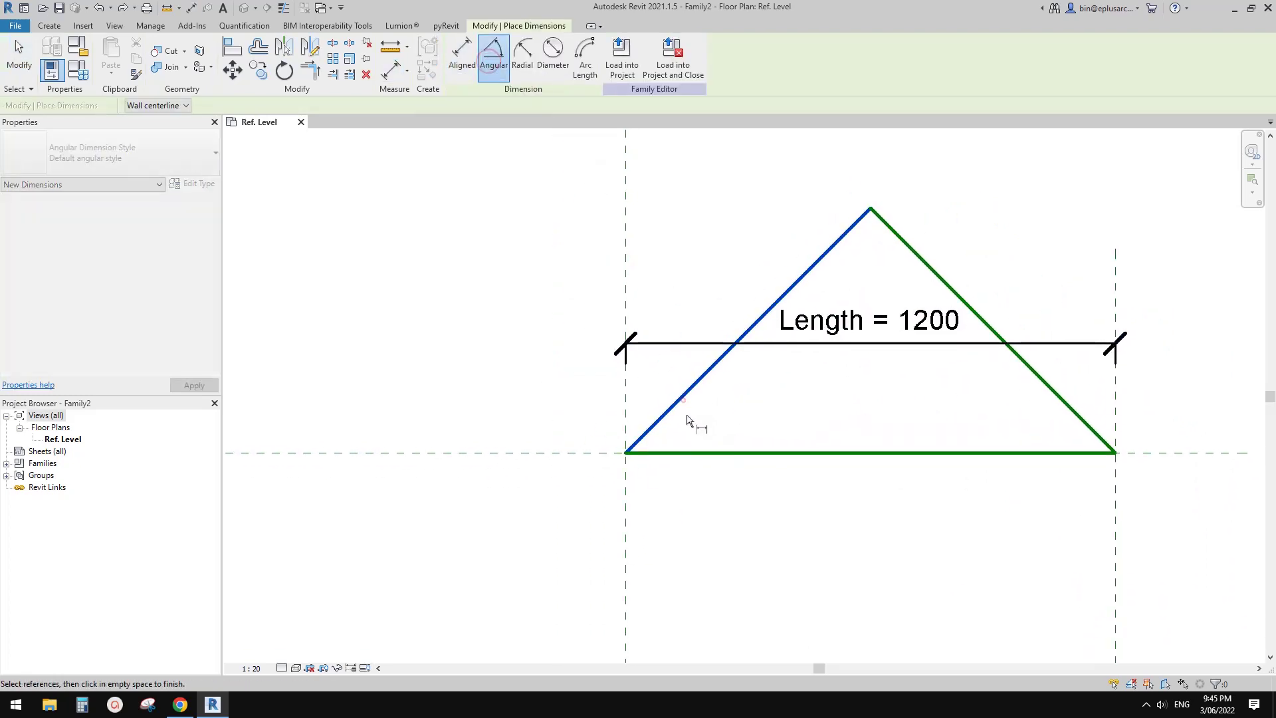
left_click(705, 455)
left_click(694, 426)
left_click(1059, 407)
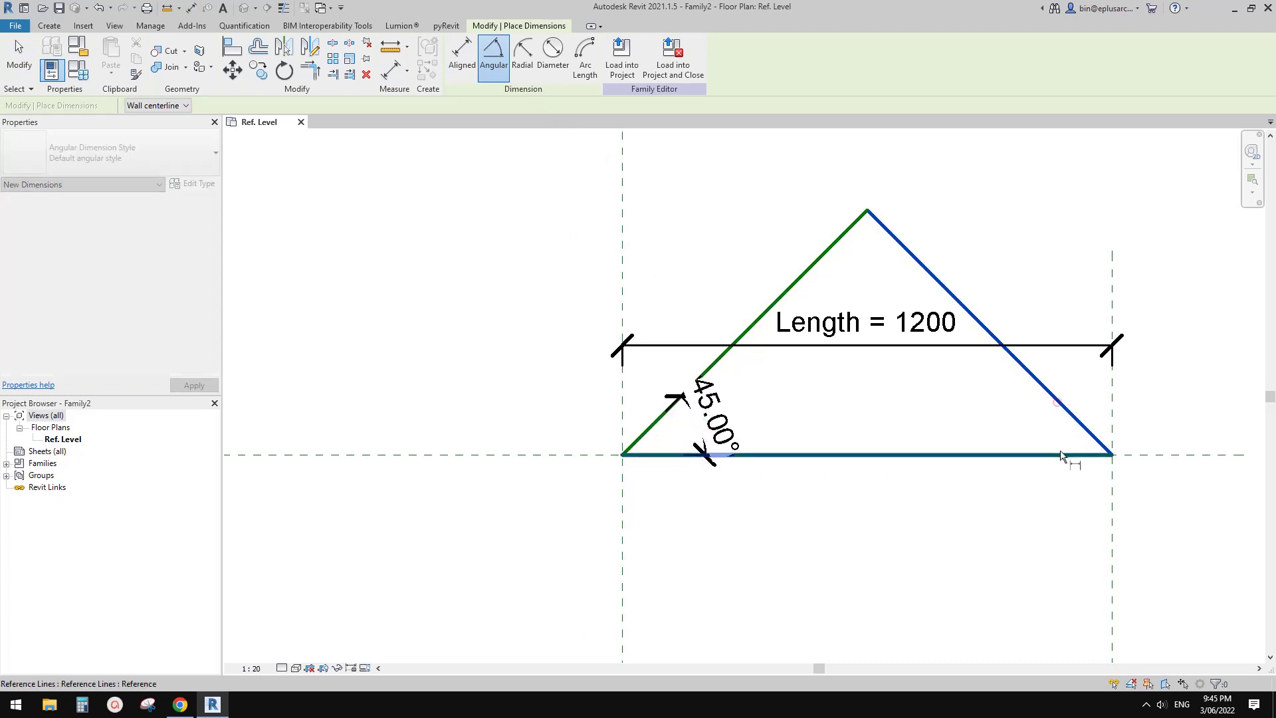
left_click(1068, 454)
left_click(1044, 439)
key("Escape")
key("Escape")
- Lock both angular dimensions at the base corners of the triangle
left_click(708, 422)
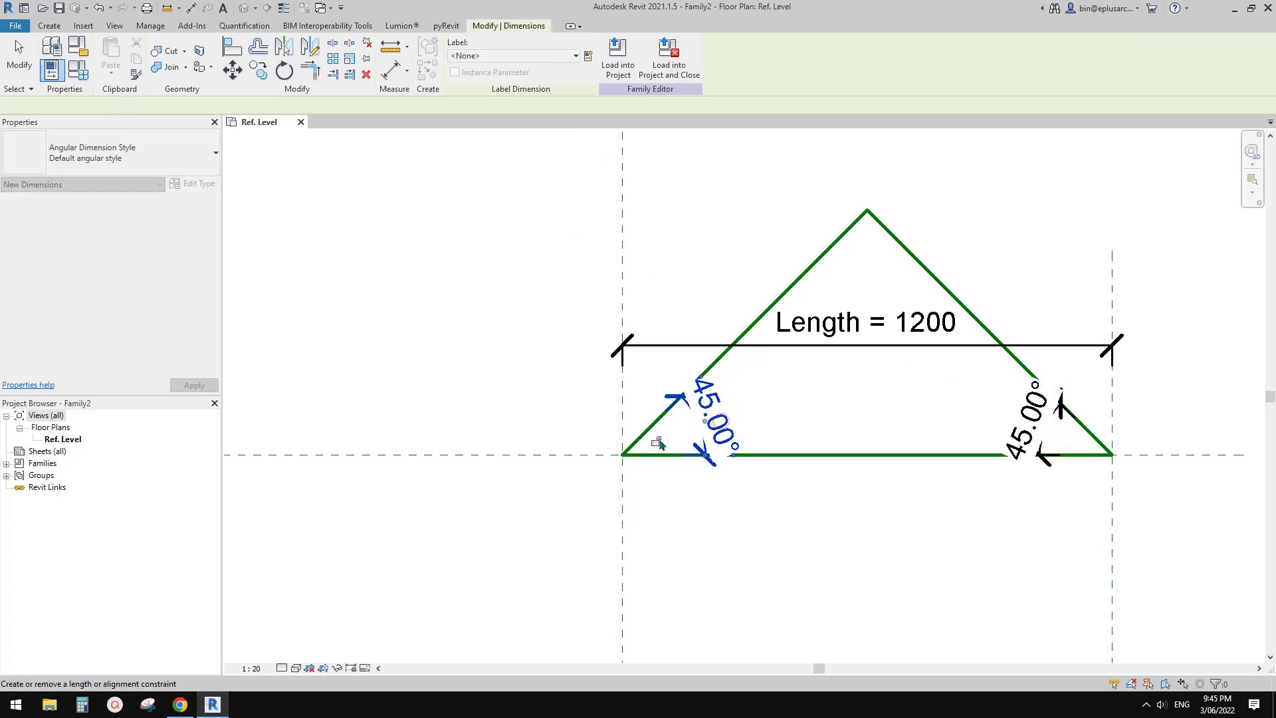
left_click(1003, 449)
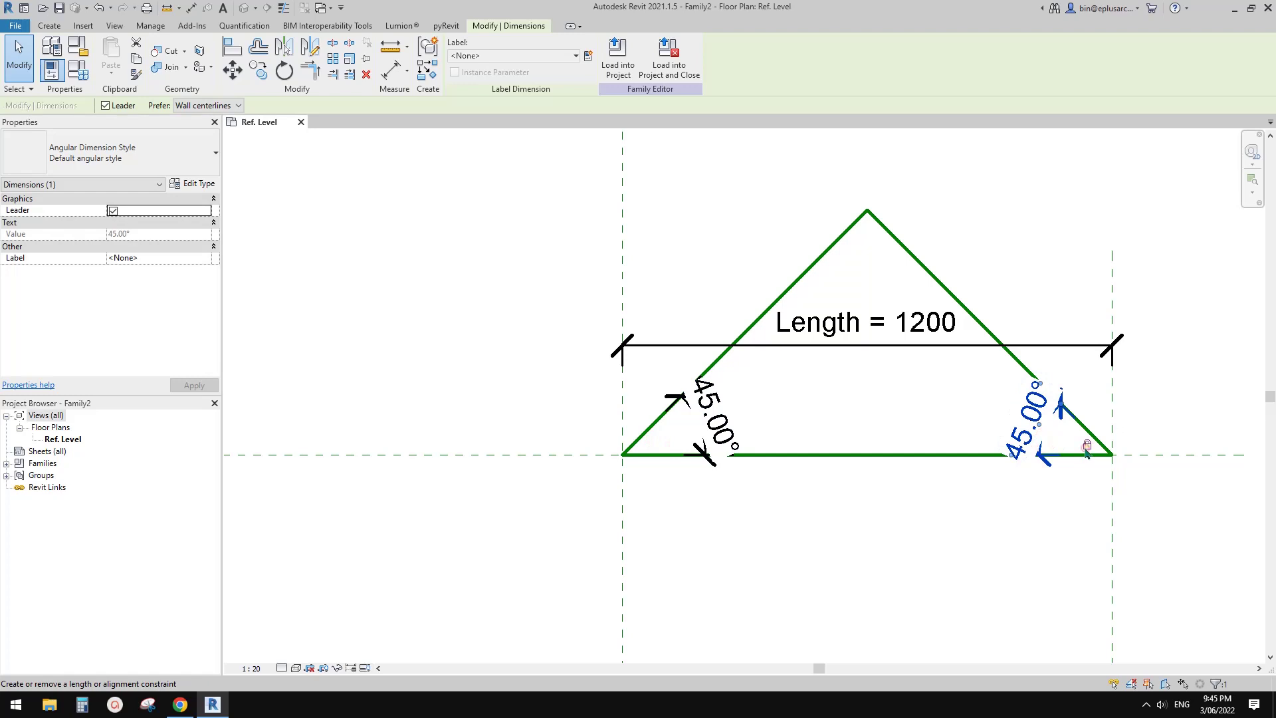
left_click(907, 409)
scroll(903, 405, "down", 2)
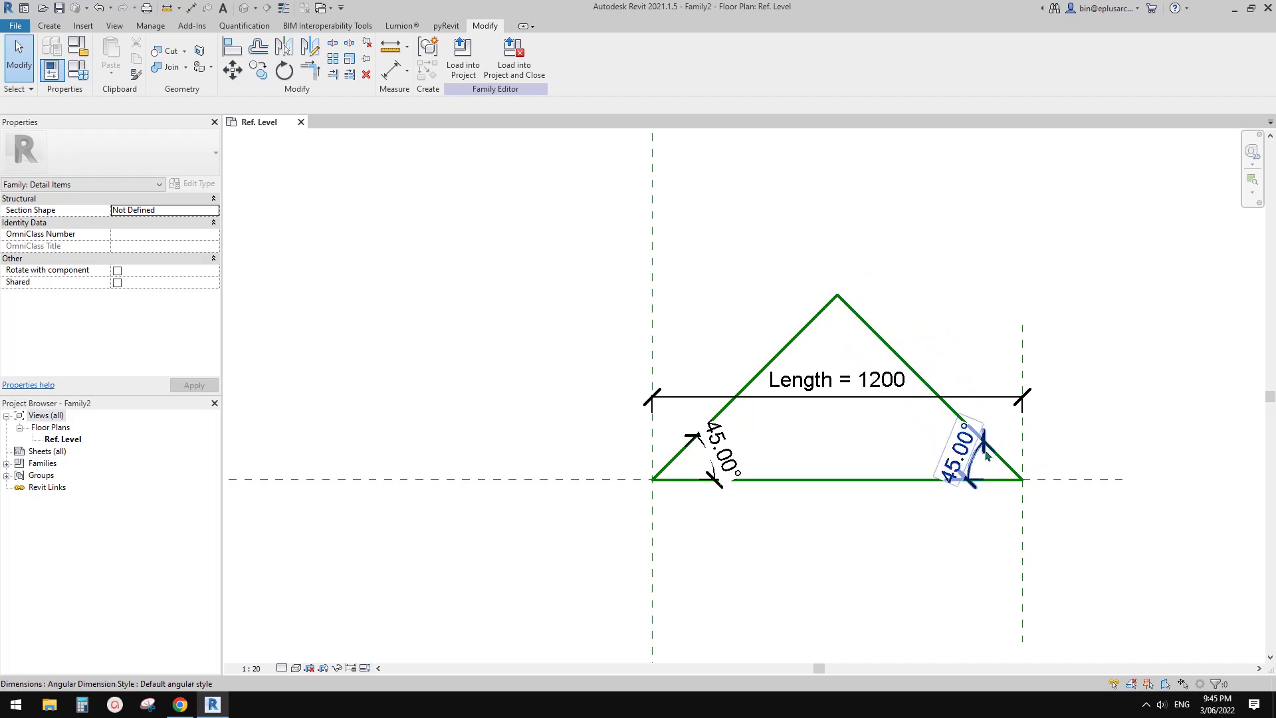
- Try to align the start-side angled reference line's lower endpoint with the vertical and horizontal reference planes
middle_click_drag(837, 412, 925, 348)
middle_click_drag(902, 404, 869, 428)
scroll(879, 419, "up", 1)
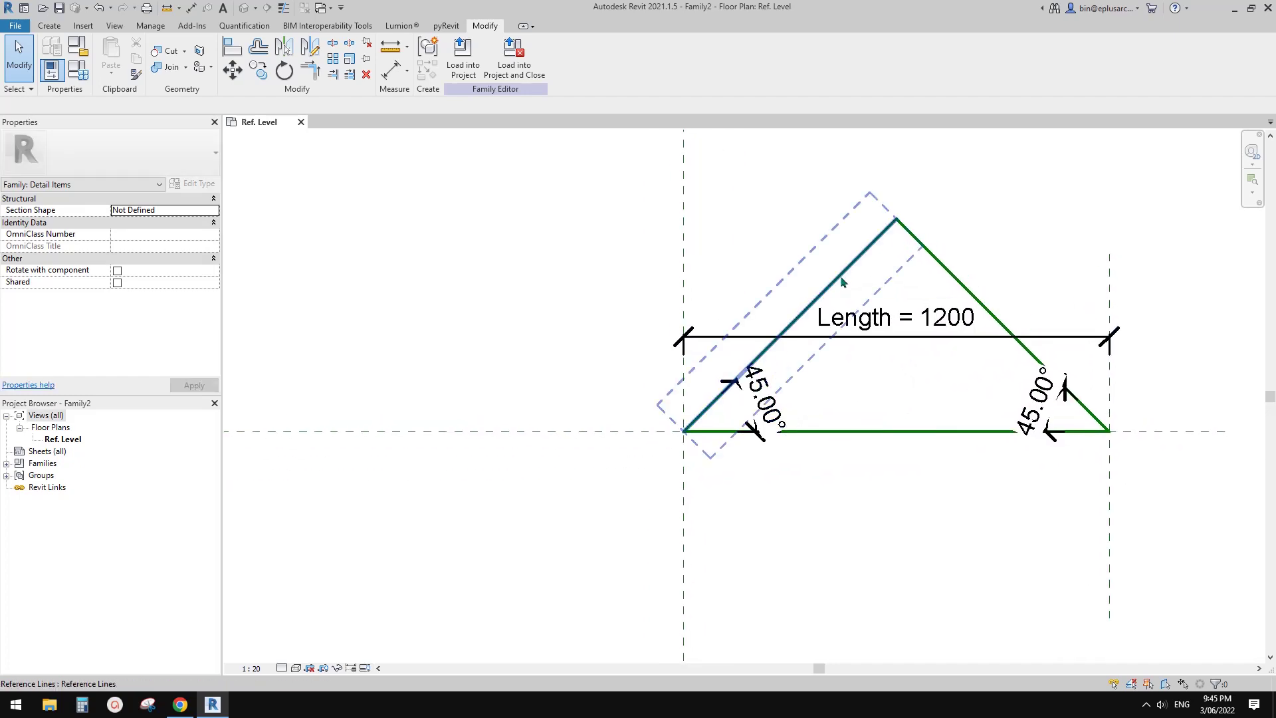
middle_click_drag(715, 430, 737, 431)
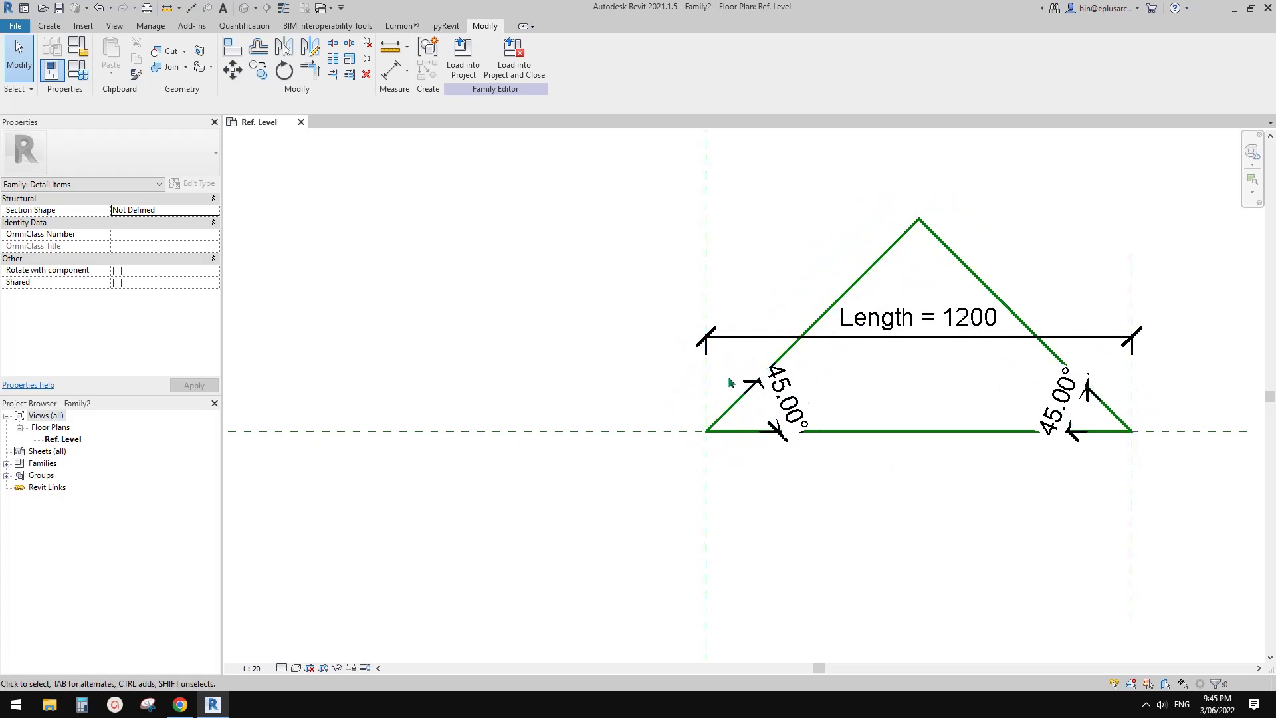
middle_click_drag(727, 436, 733, 447)
key("a")
key("l")
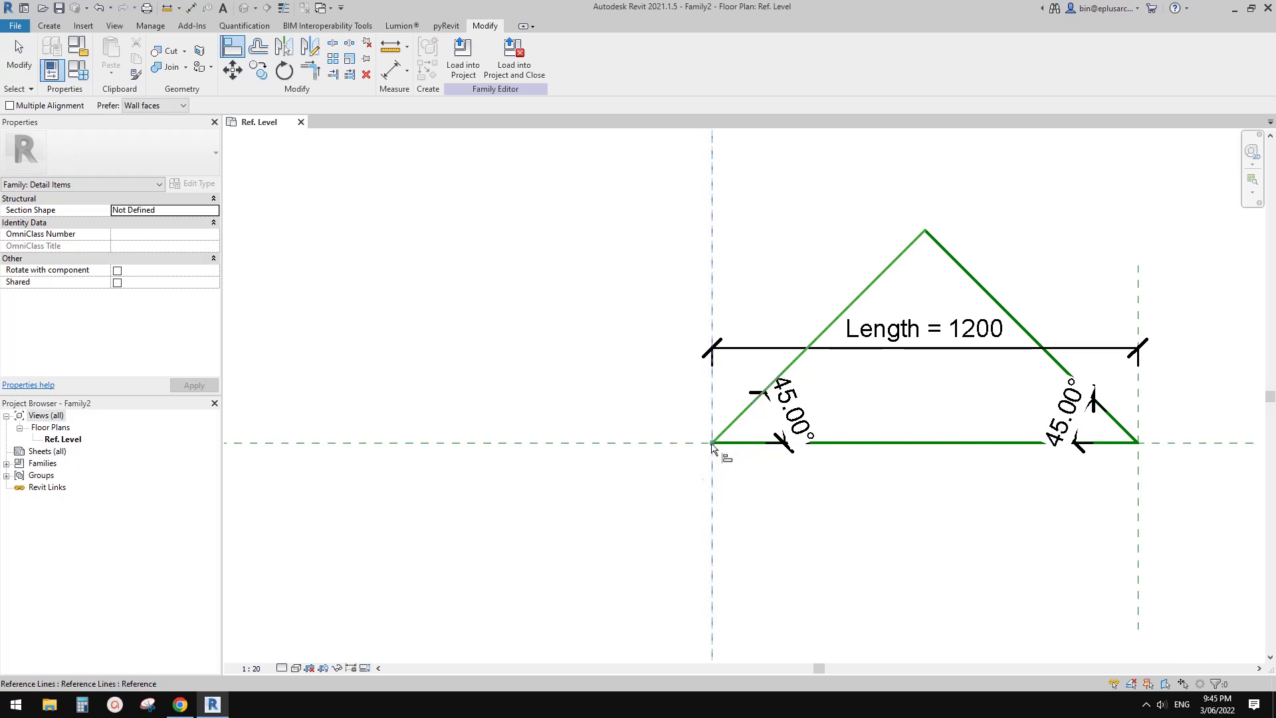
left_click(736, 423)
scroll(667, 443, "up", 1)
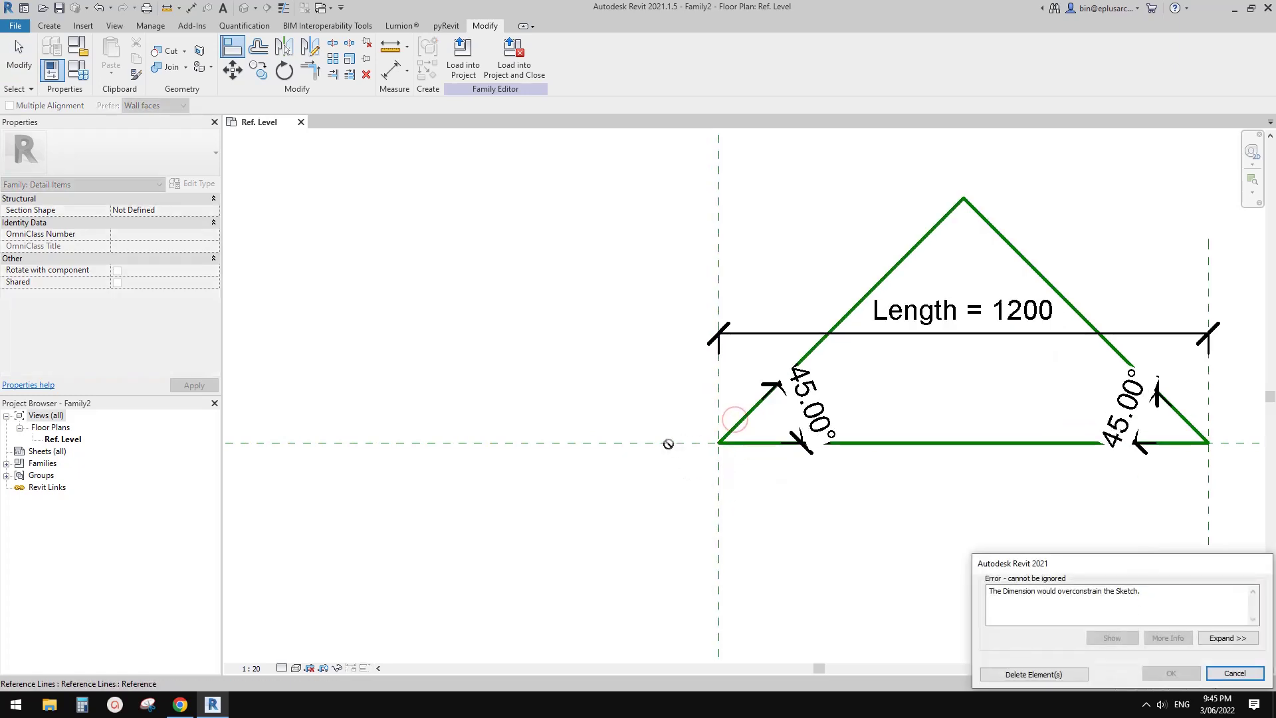
left_click(1234, 673)
scroll(678, 468, "down", 1)
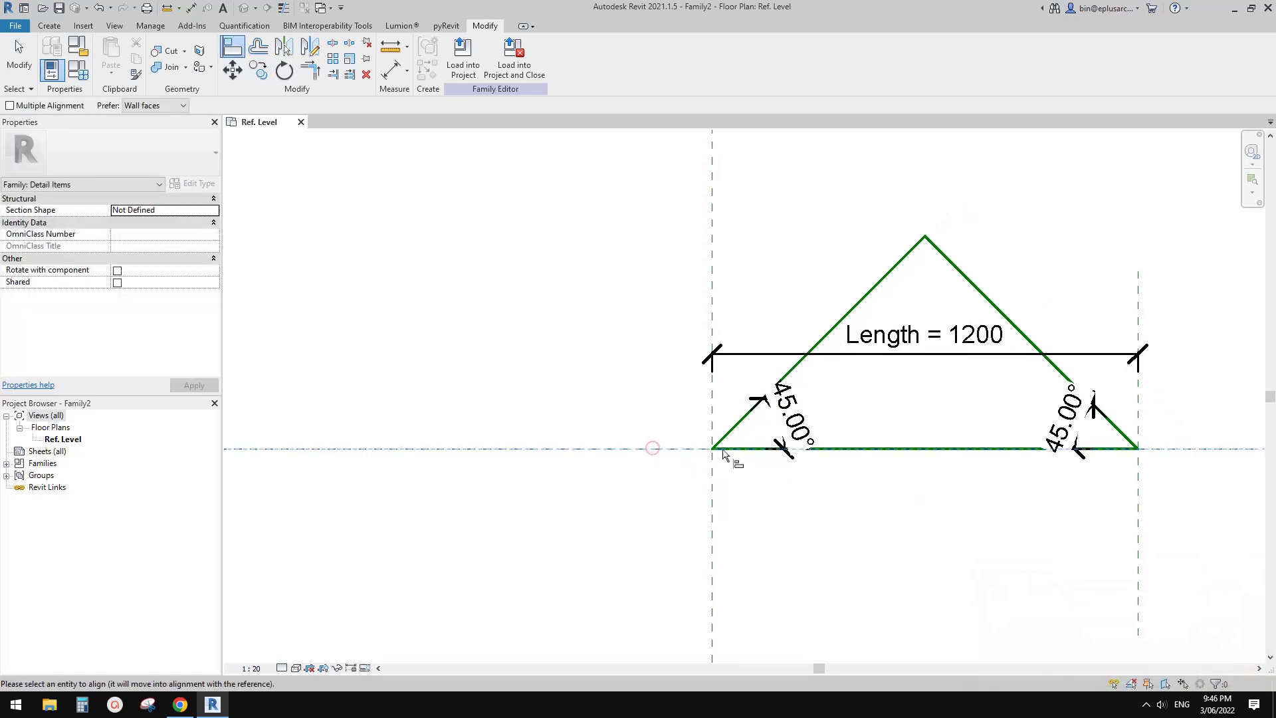
left_click(711, 472)
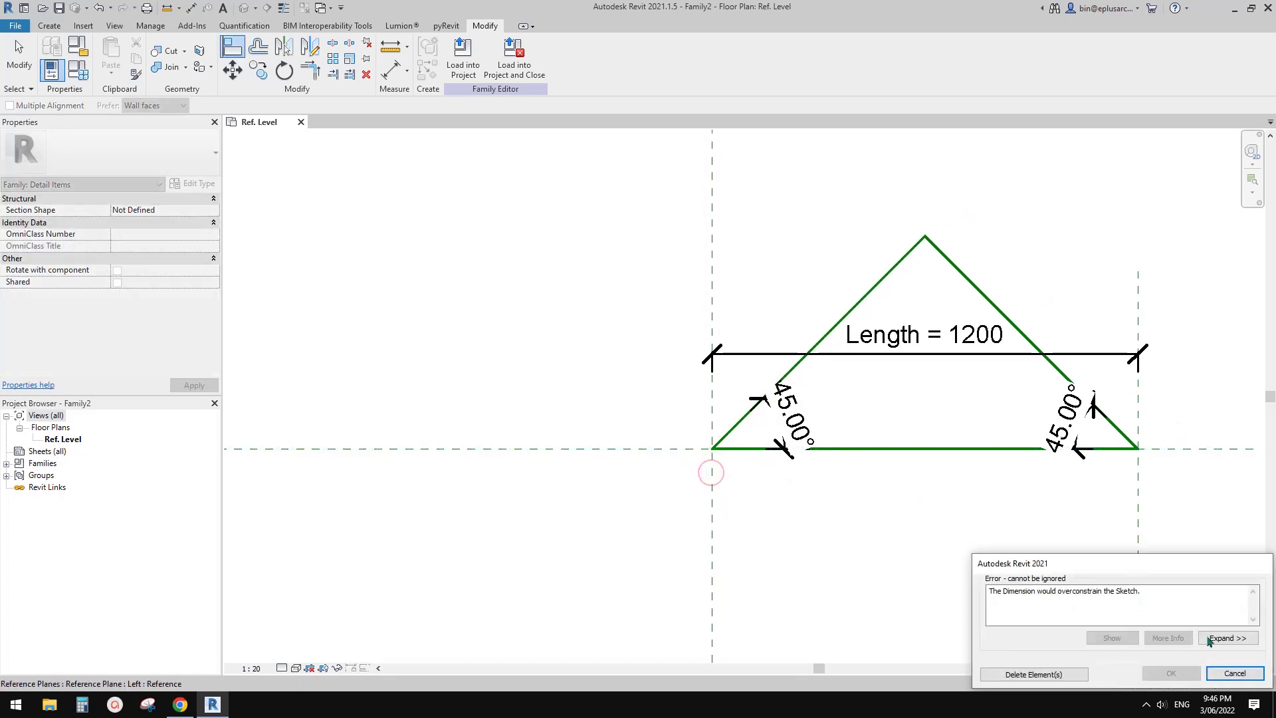
left_click(1233, 673)
key("Escape")
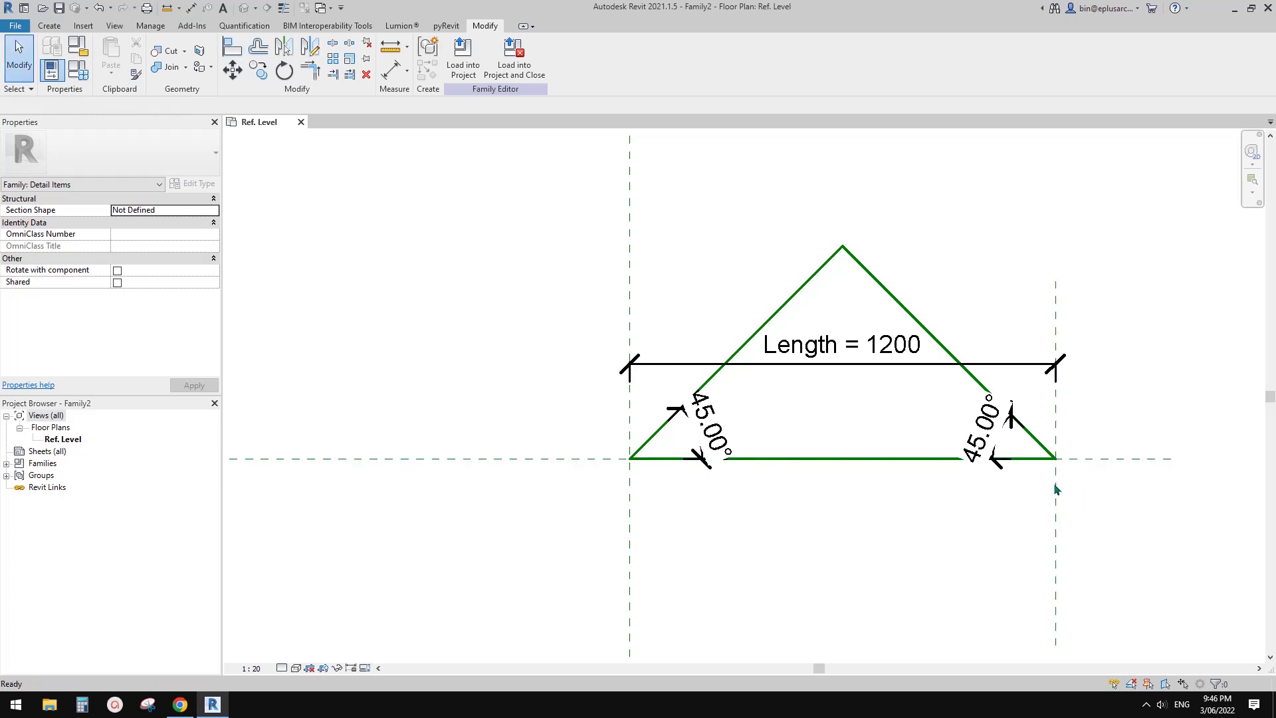
- Flex the reference-line triangle by moving its end reference plane to a length of about 1180 mm
mouse_move(1057, 511)
left_mouse_down()
mouse_move(1119, 510)
mouse_move(1013, 510)
mouse_move(1125, 507)
mouse_move(1033, 507)
mouse_move(1072, 506)
left_mouse_up()
left_click(828, 413)
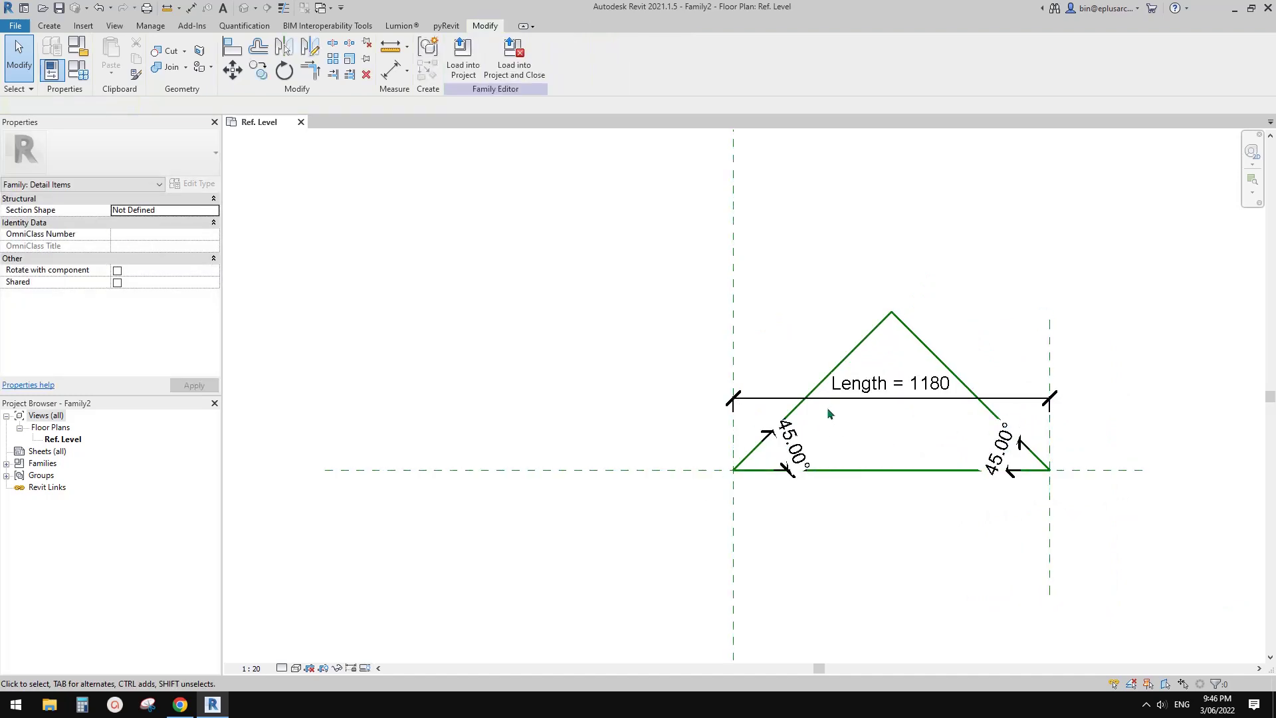
scroll(828, 413, "up", 2)
middle_click_drag(916, 374, 891, 376)
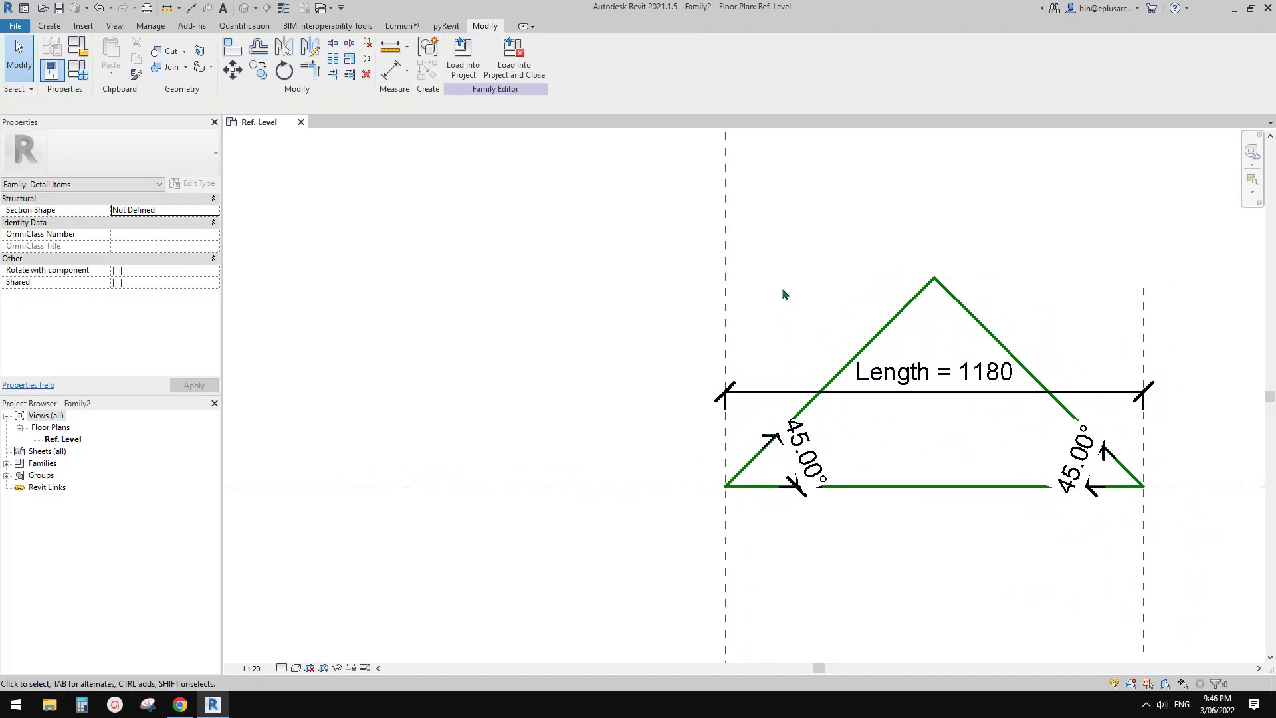
middle_click_drag(782, 287, 759, 301)
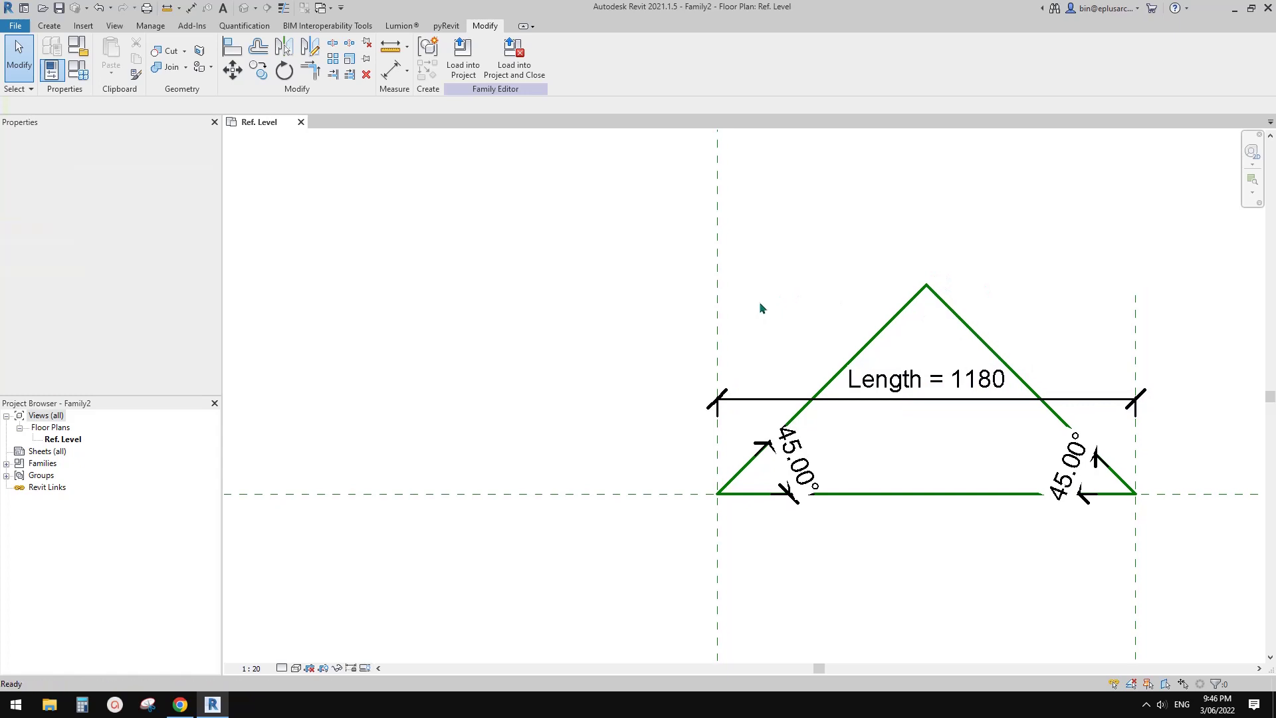
- Start a masking region boundary with the <Hidden Lines> subcategory and pick the start-side sloping reference line as a locked edge
left_click(48, 27)
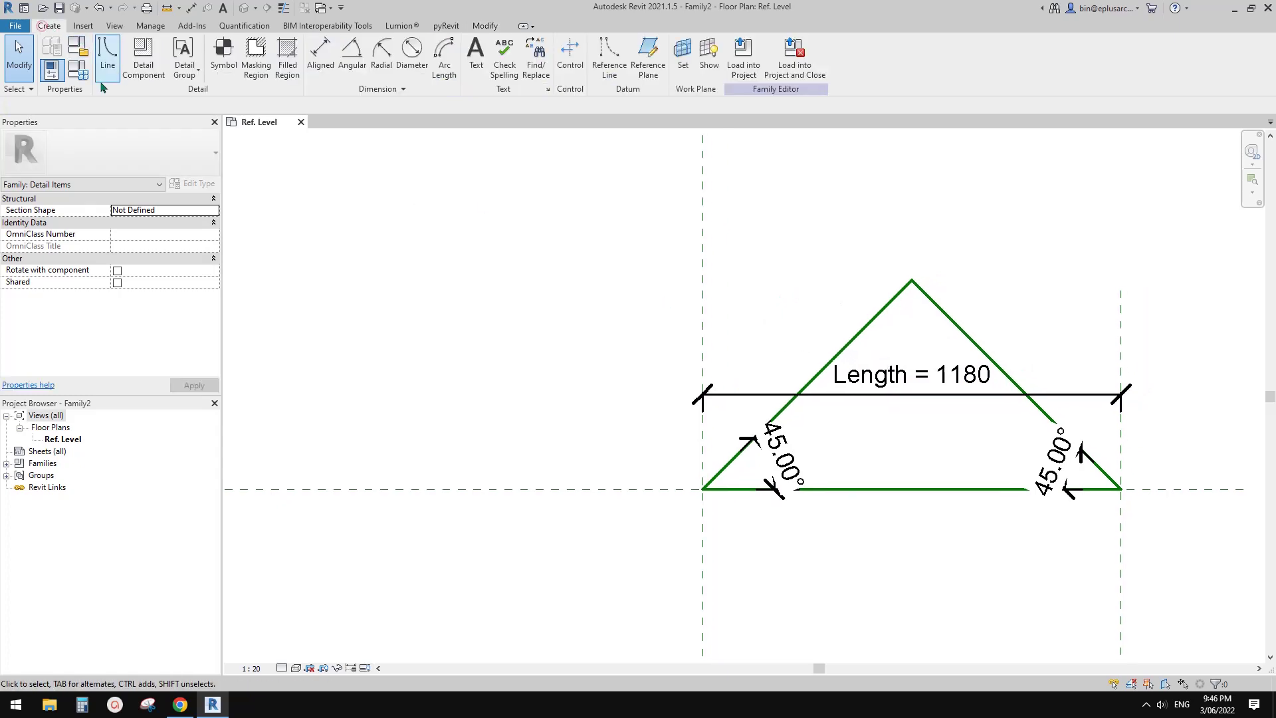
left_click(259, 69)
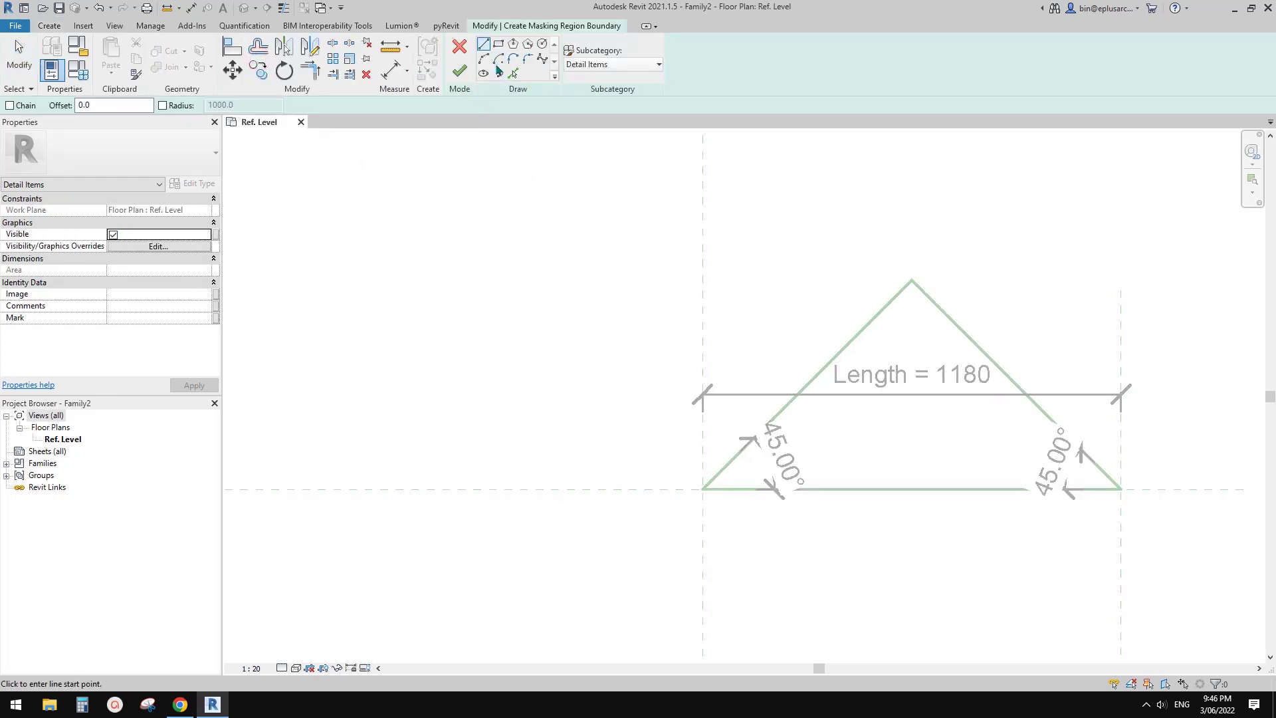
left_click(609, 65)
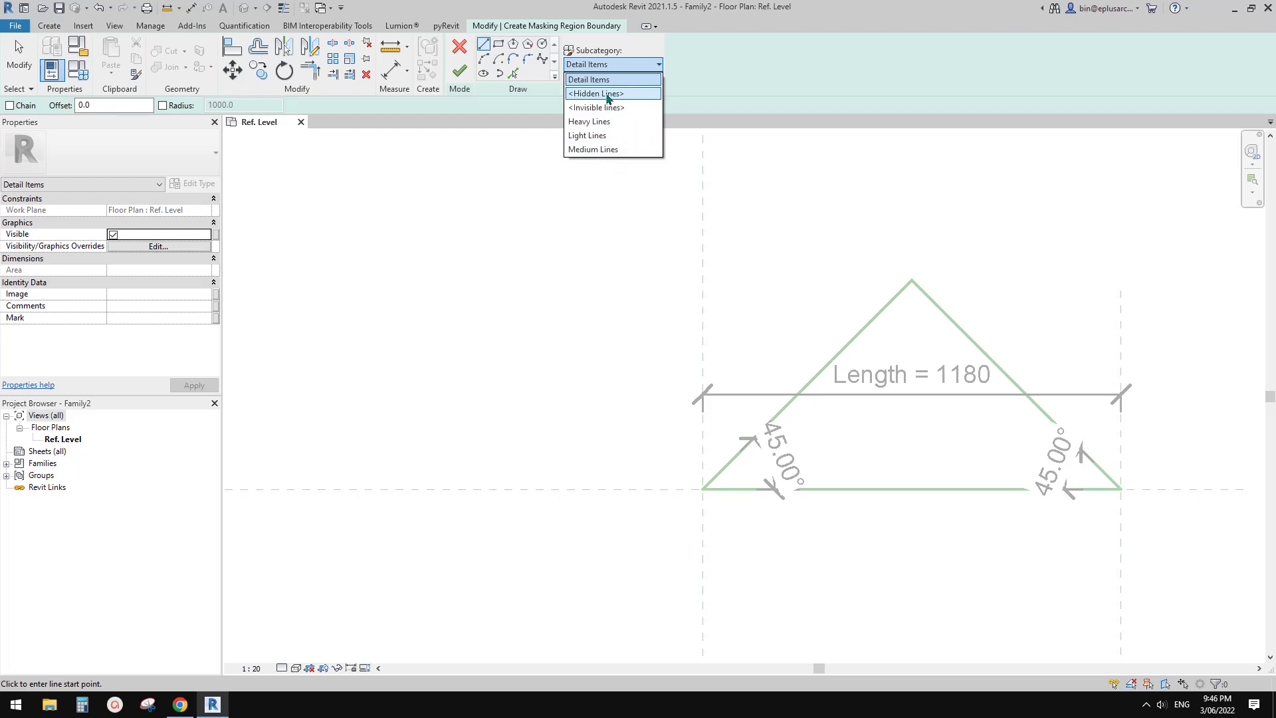
left_click(609, 94)
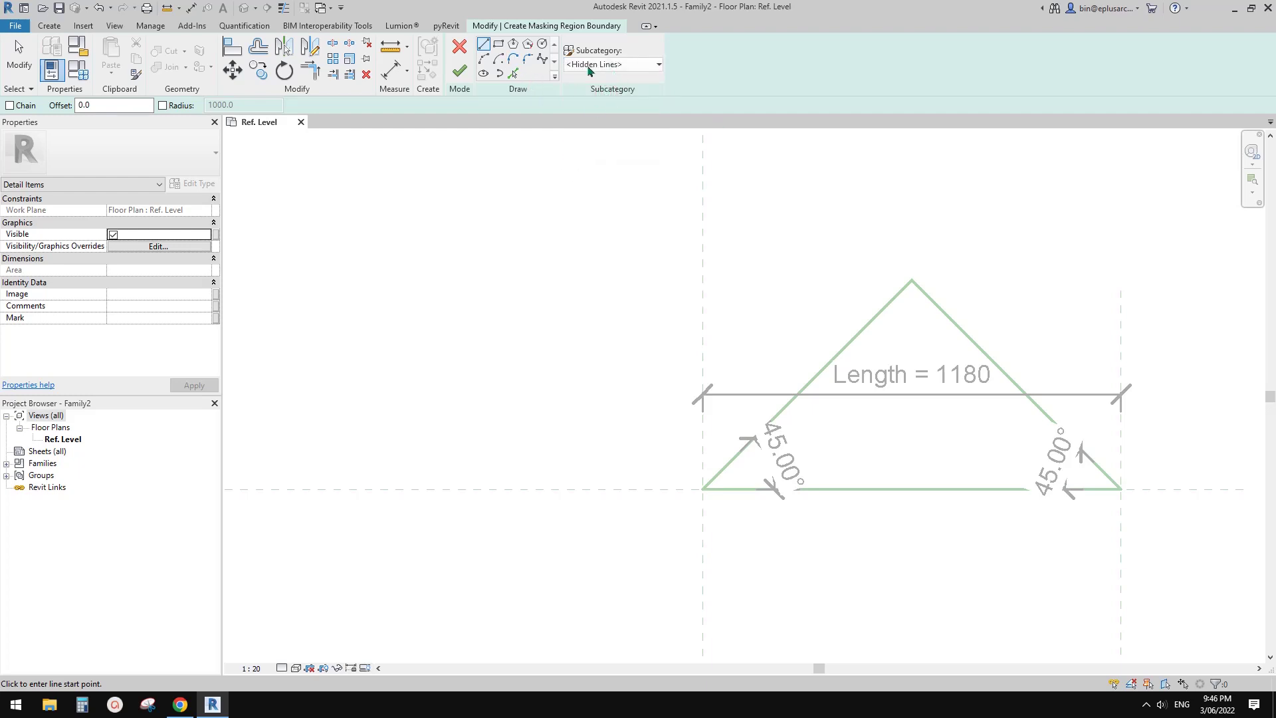
left_click(511, 74)
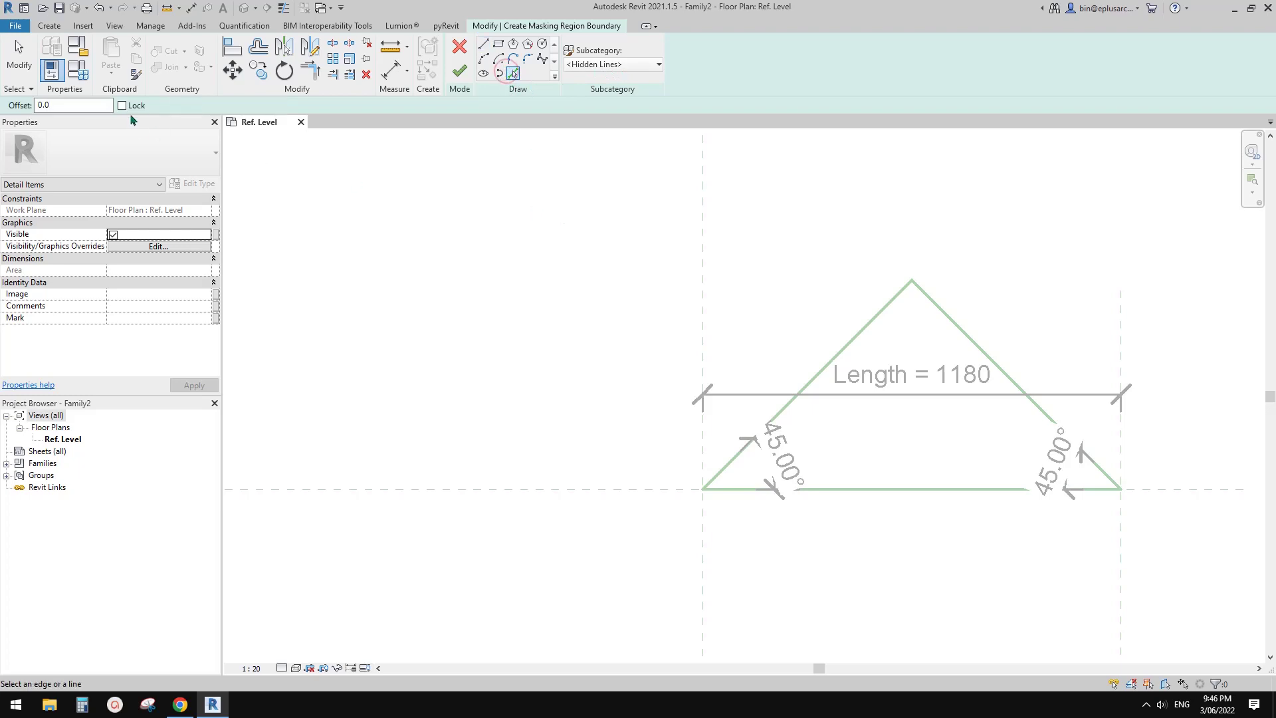
left_click(823, 375)
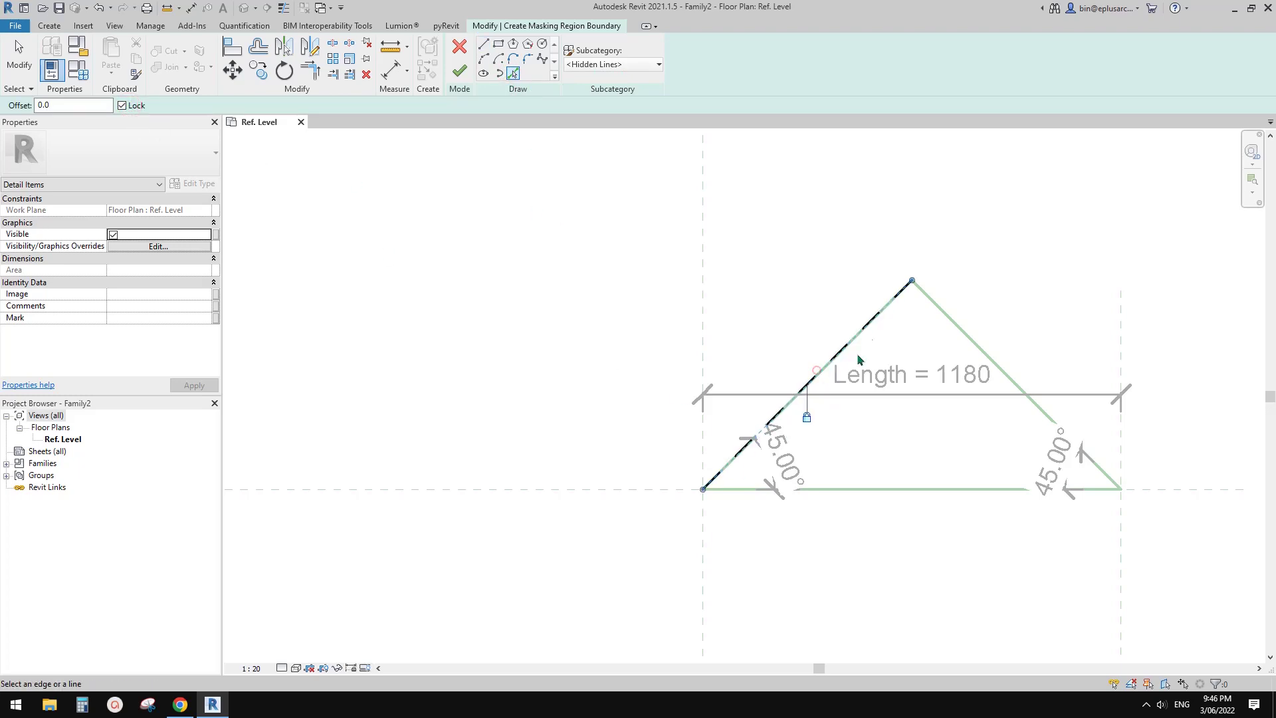
- Offset a copy of the sloping boundary line 38 mm towards the inside of the triangle
middle_click_drag(806, 451, 784, 453)
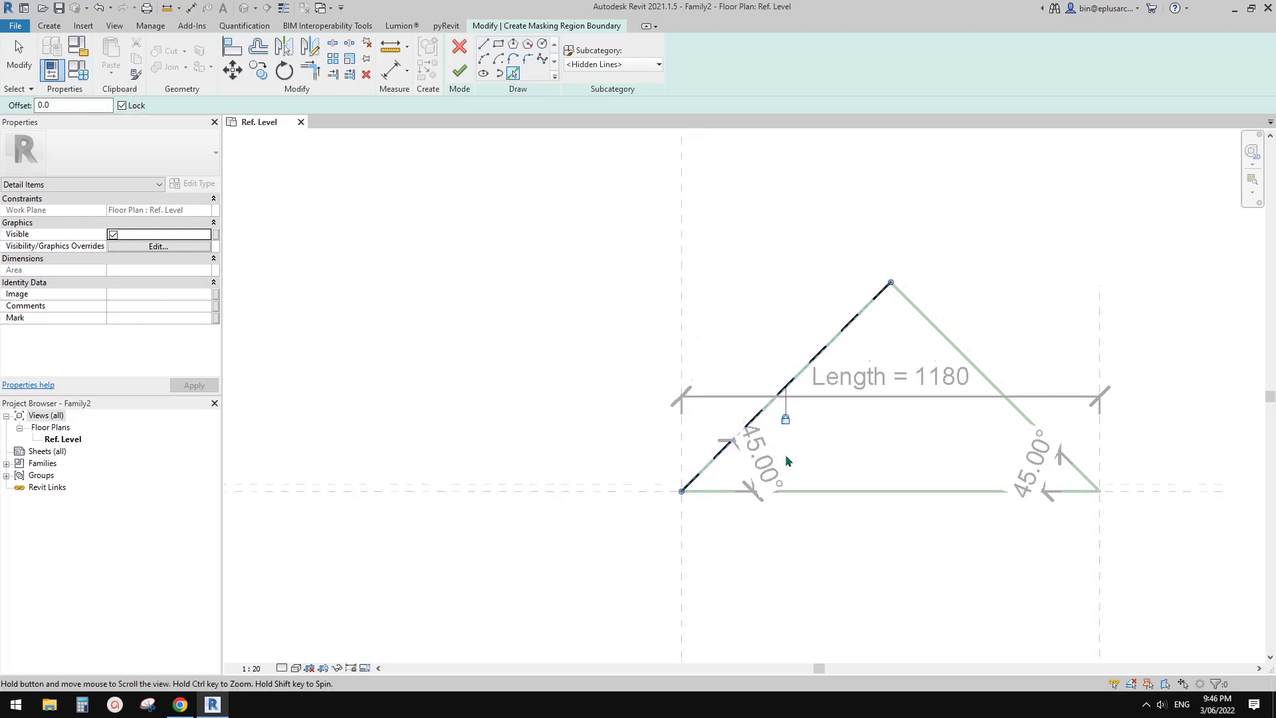
key("o")
key("f")
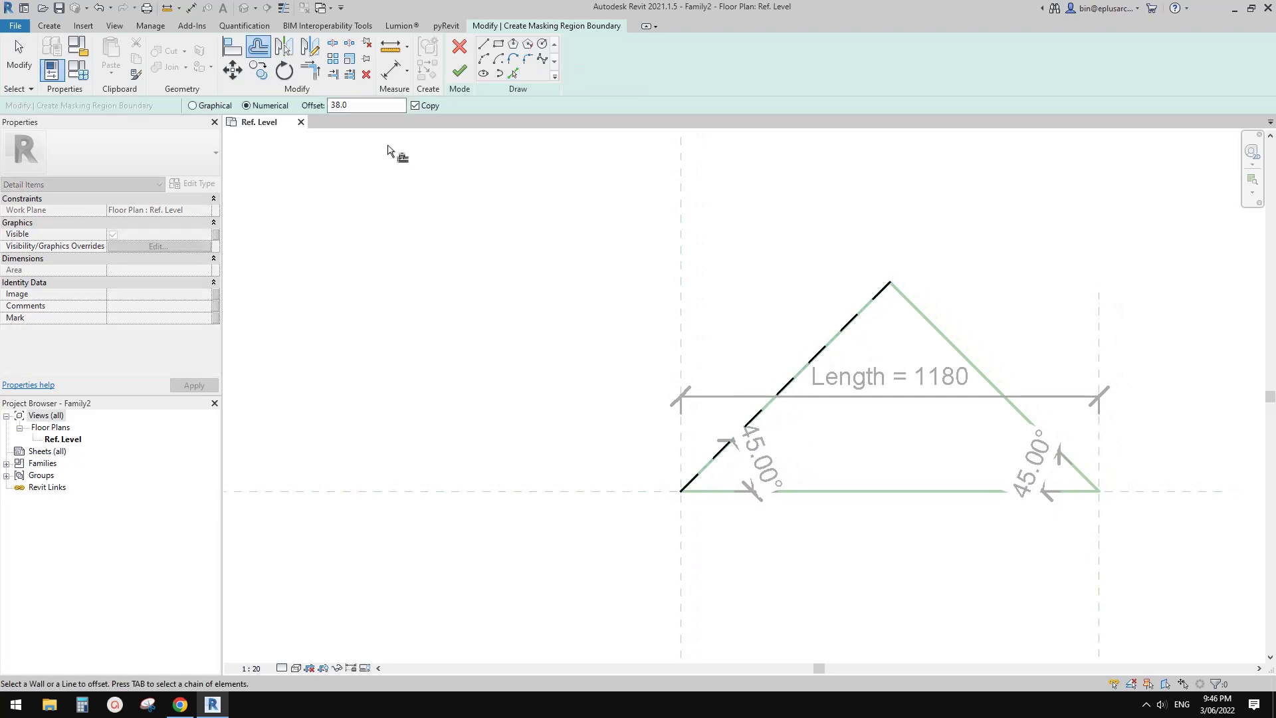
middle_click_drag(795, 382, 780, 353)
scroll(780, 353, "up", 1)
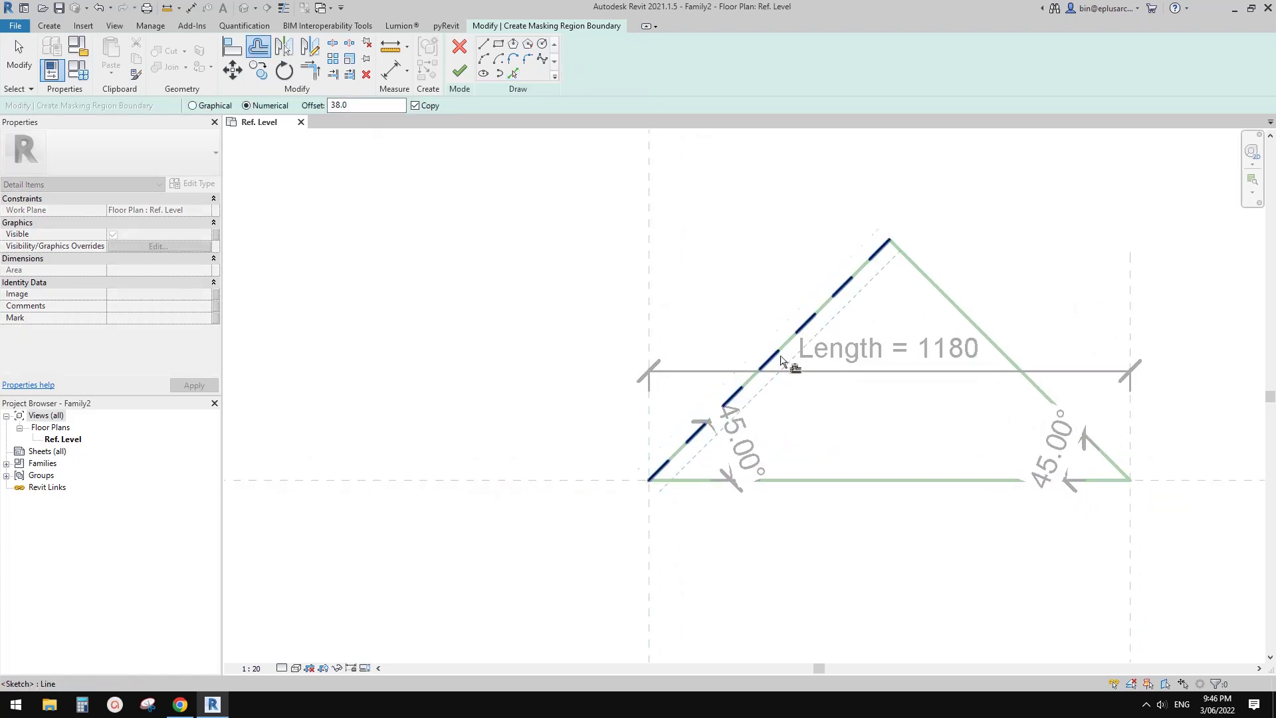
scroll(726, 327, "up", 2)
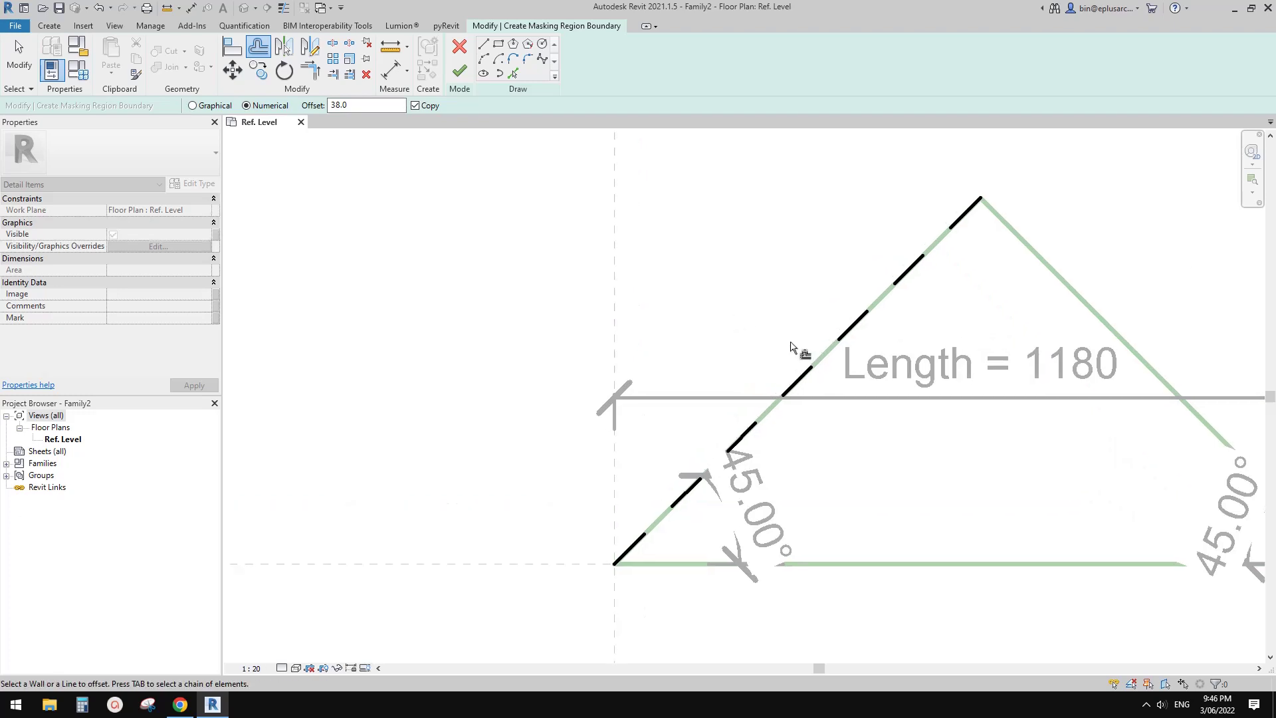
left_click(809, 376)
scroll(810, 345, "down", 3)
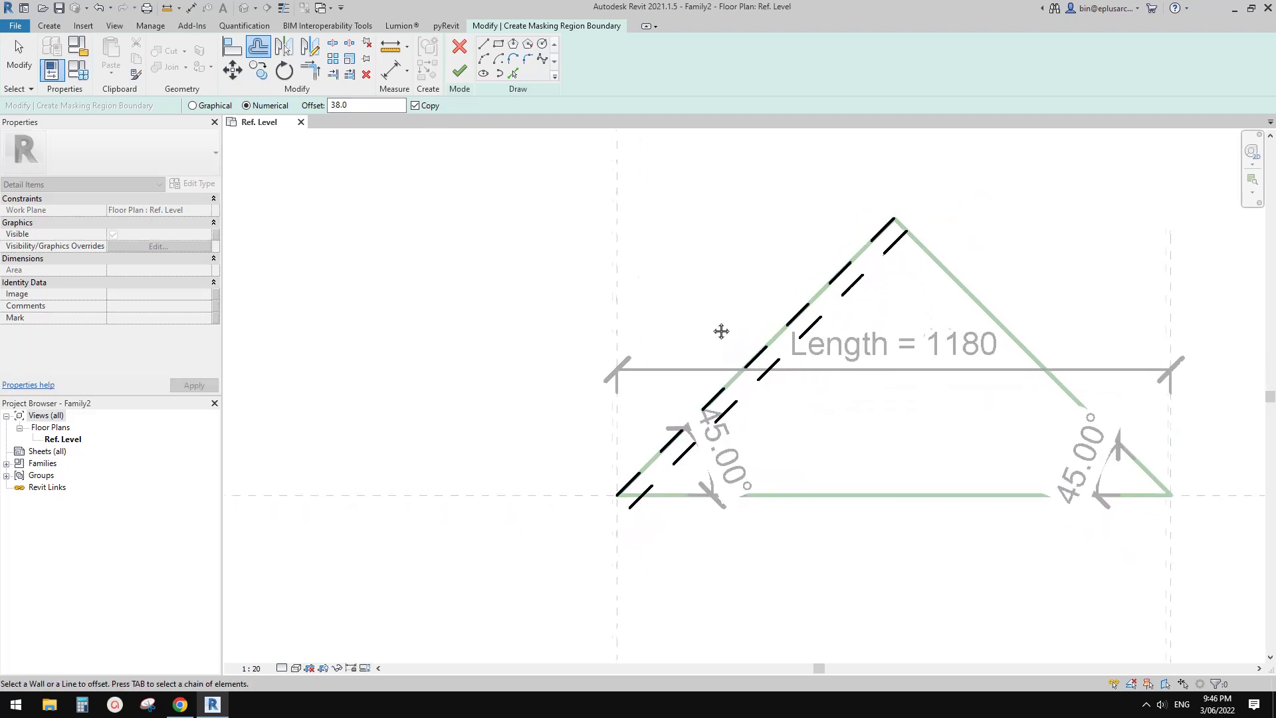
- Close the thin door panel boundary with short lines joining the two parallel edges at both ends
left_click(482, 48)
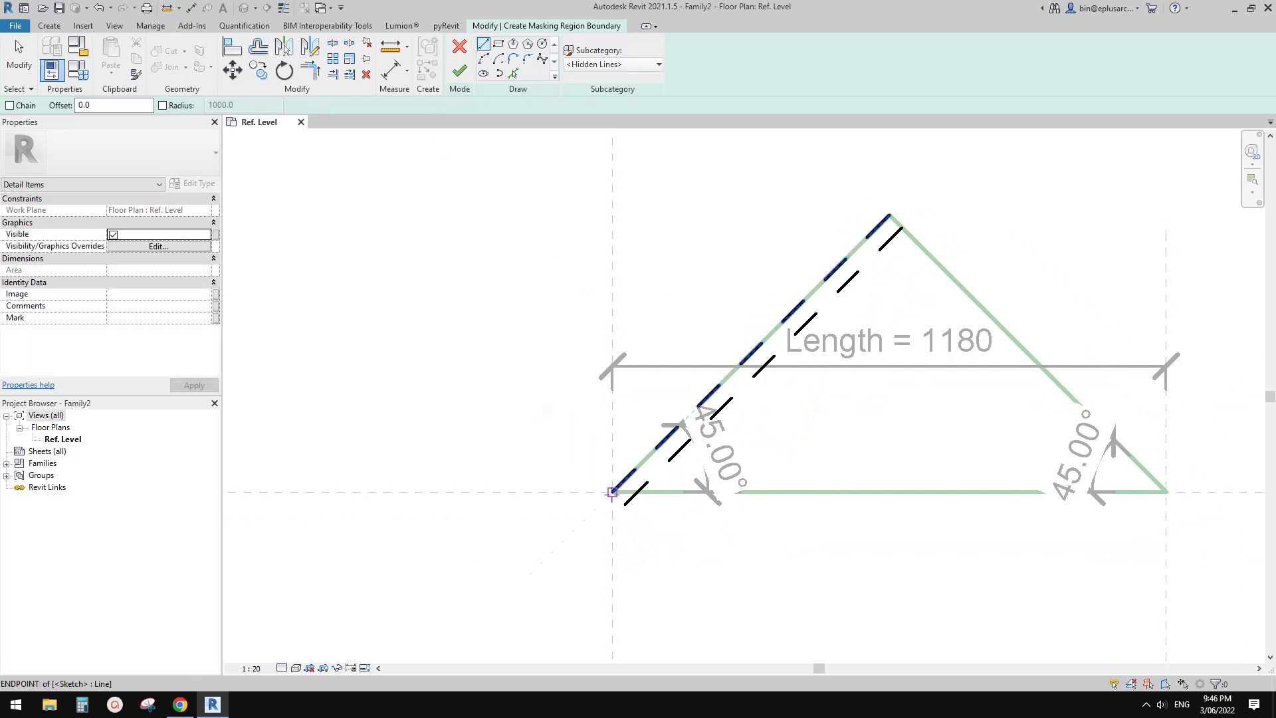
left_click(624, 505)
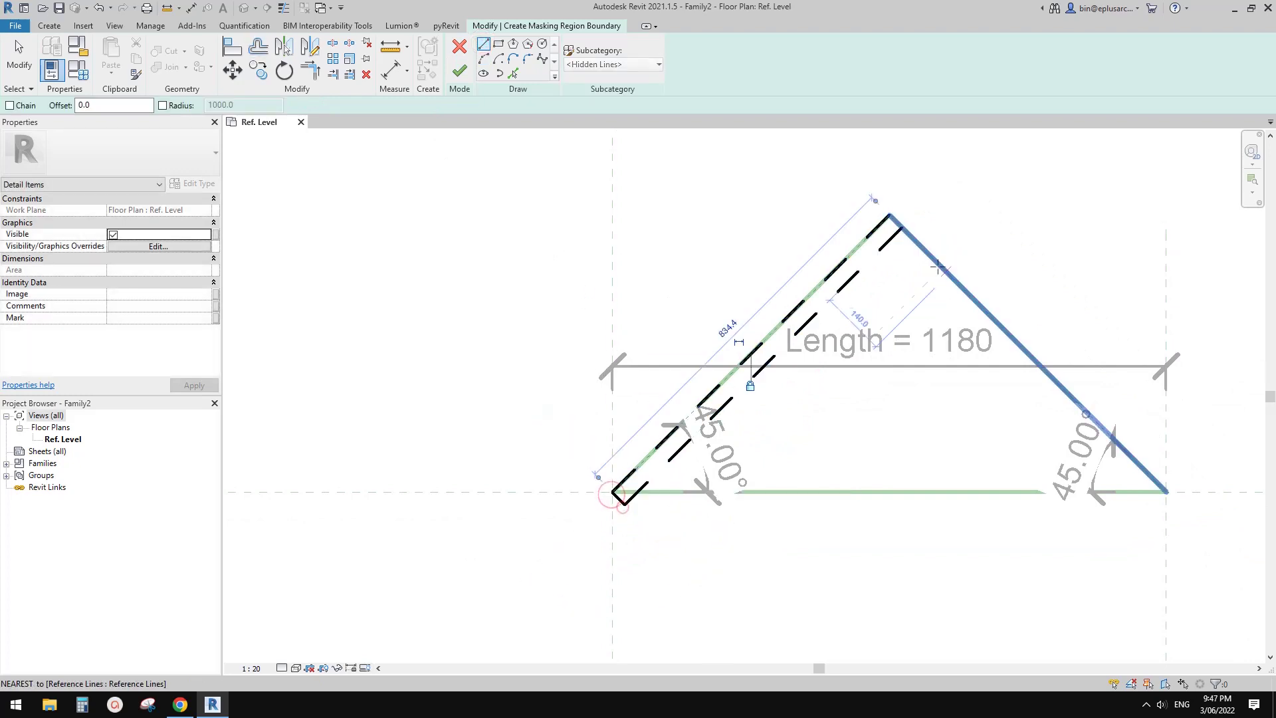
left_click(902, 228)
left_click(889, 214)
key("Escape")
middle_click_drag(845, 359, 885, 362)
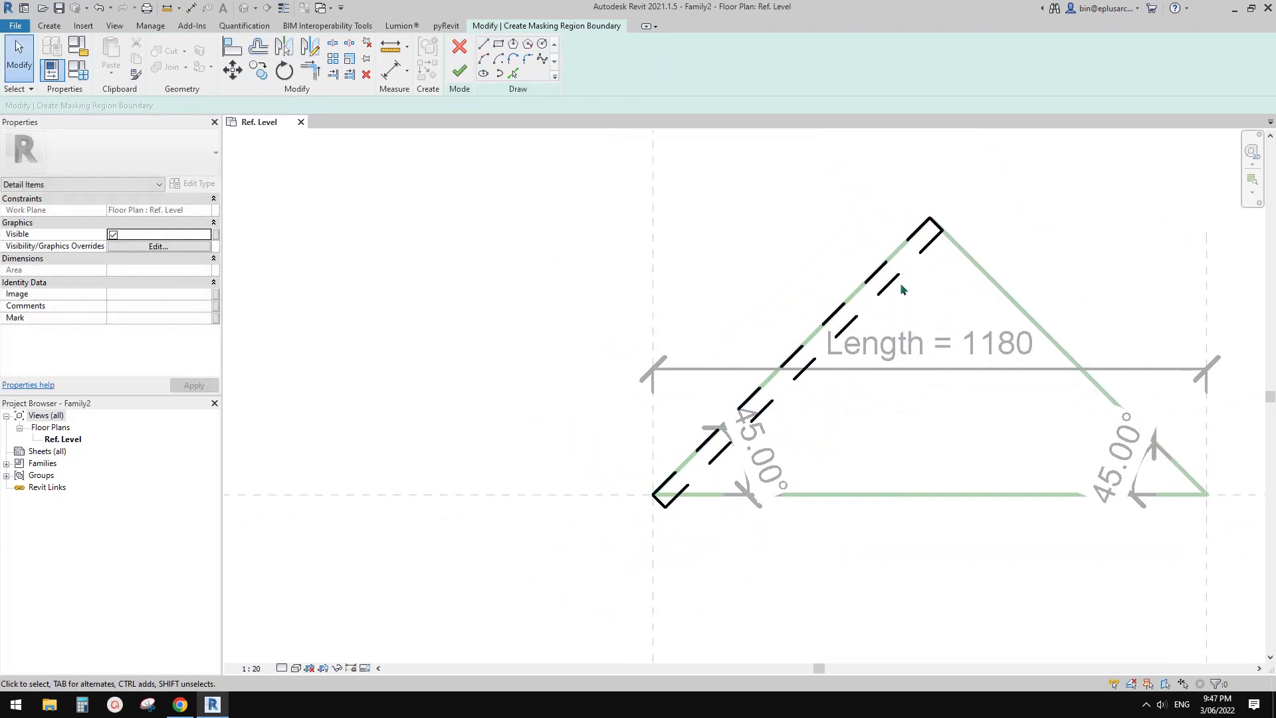
- Dimension the panel thickness between the two long boundary lines and lock that dimension
left_click(871, 300)
key("d")
key("i")
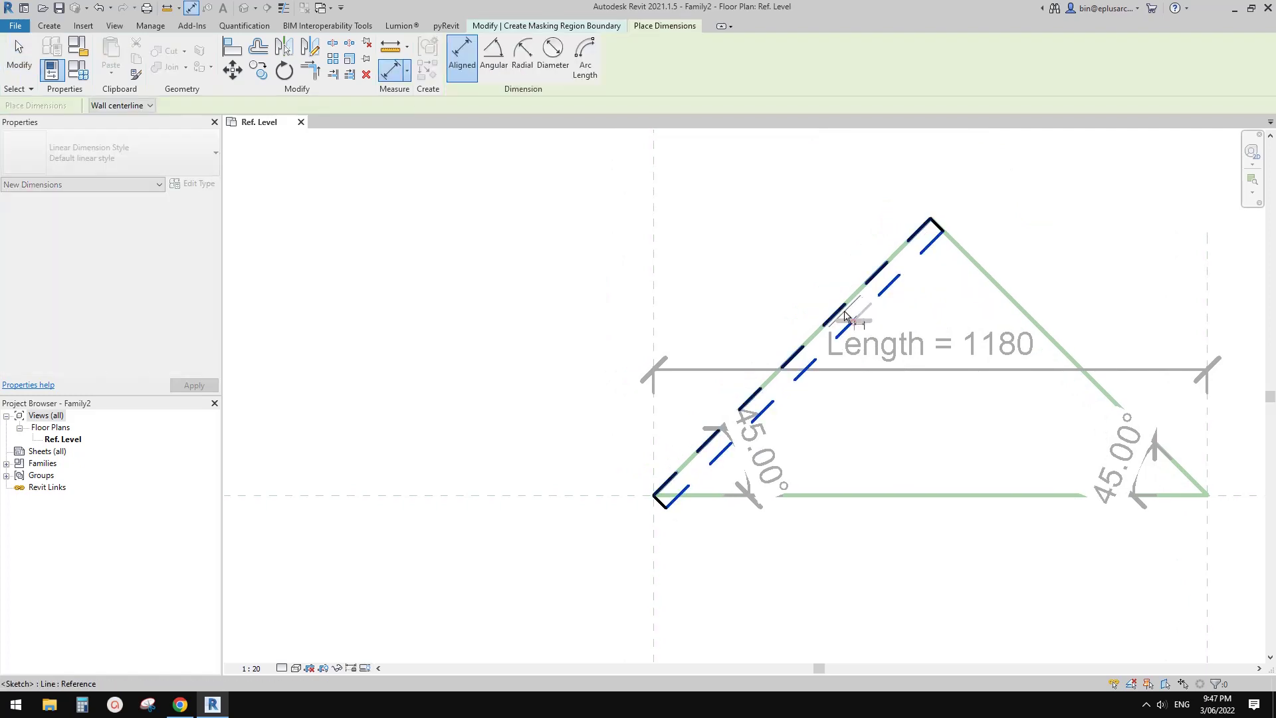
left_click(844, 316)
left_click(593, 550)
key("Escape")
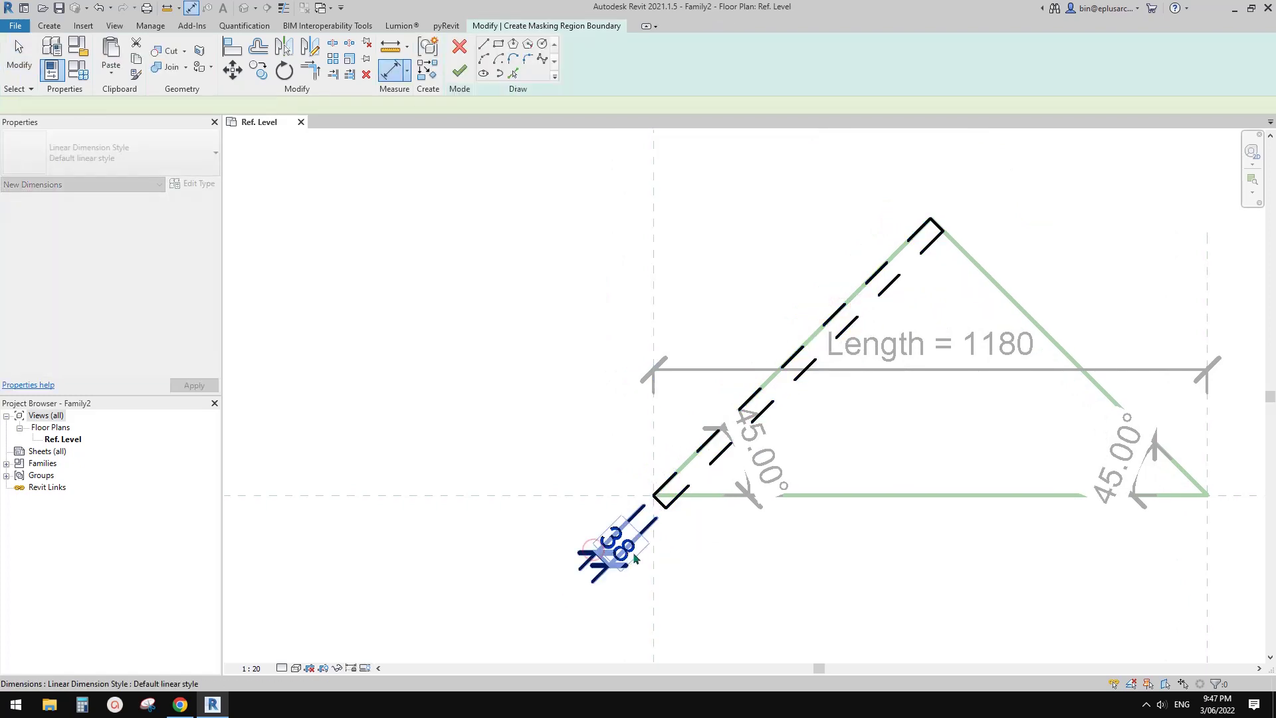
left_click(628, 552)
middle_click_drag(627, 553, 637, 439)
left_click(572, 479)
middle_click_drag(951, 151, 887, 238)
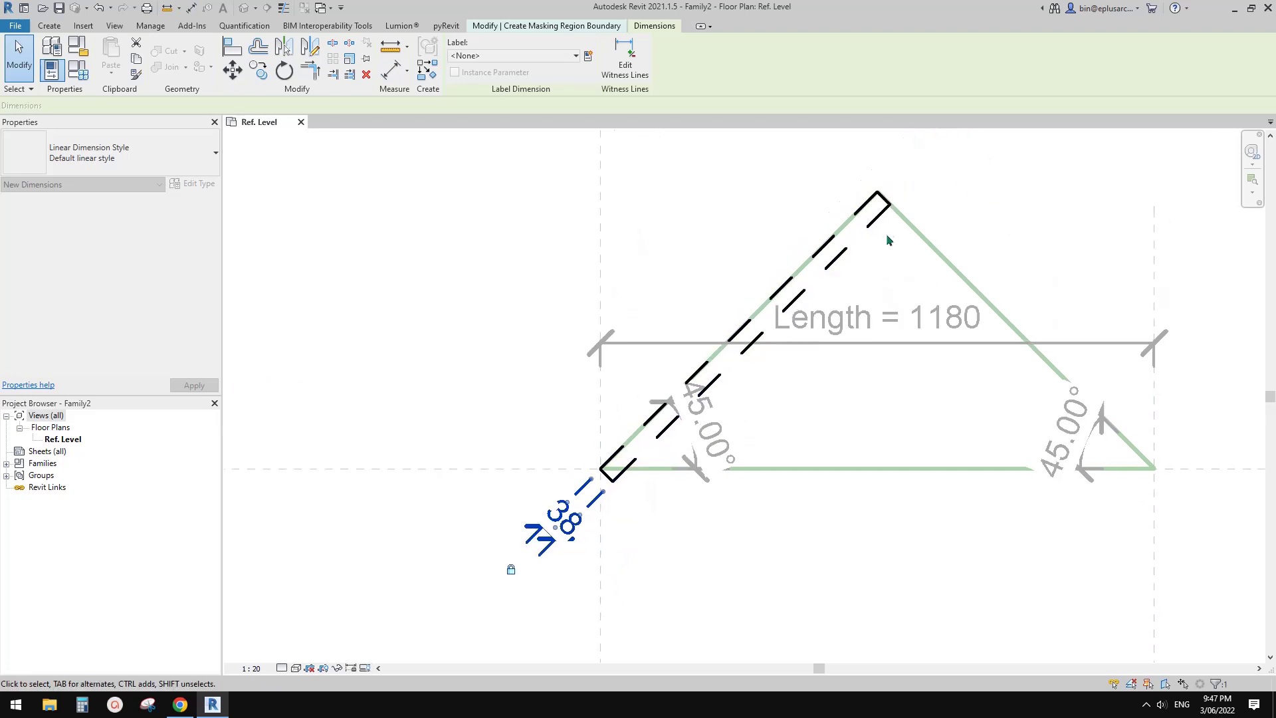
- Make the temporary dimension between the panel's short ends permanent and place it outside the triangle
key("Escape")
left_click(885, 199)
left_click_drag(860, 168, 913, 224)
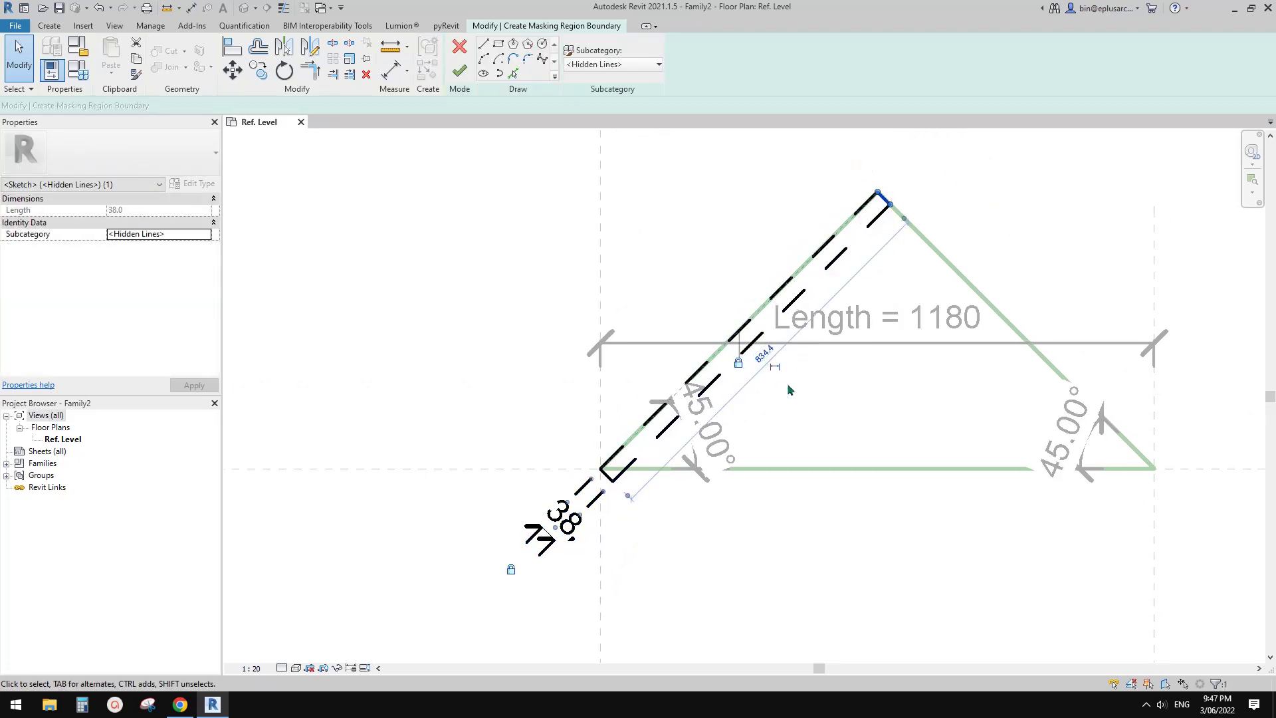
left_click(776, 367)
left_click(821, 311)
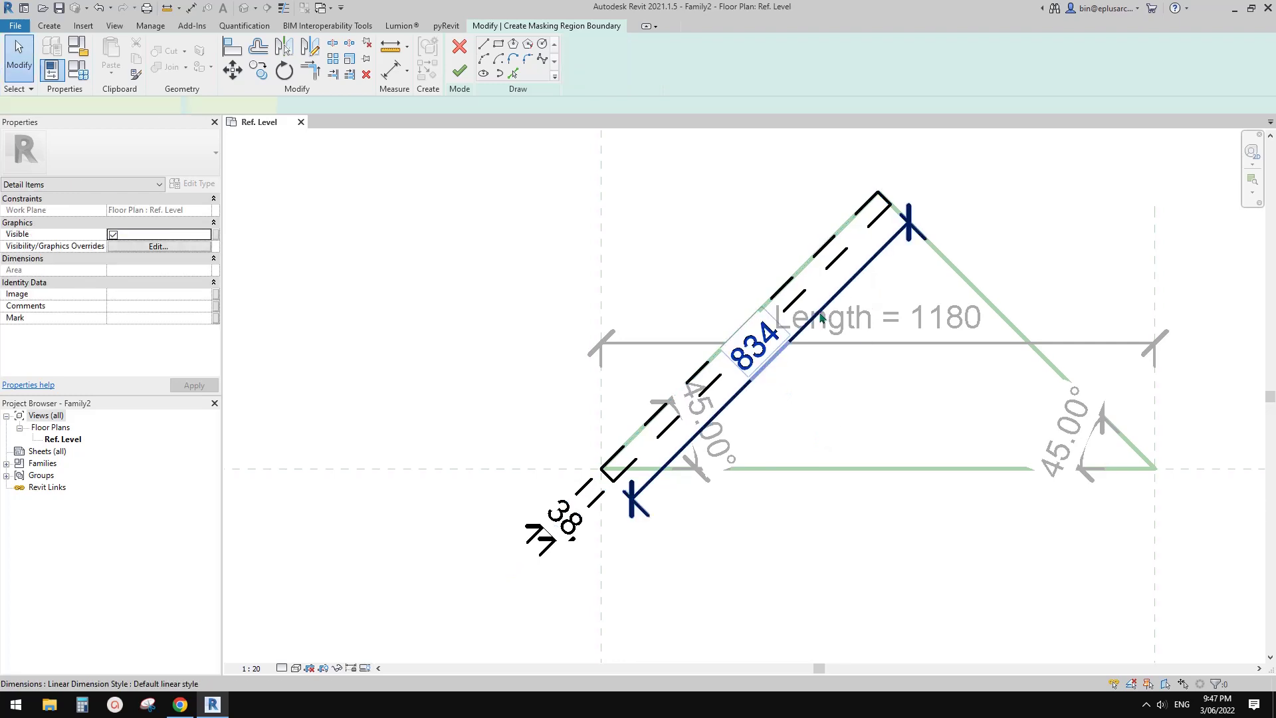
left_click_drag(817, 312, 695, 242)
middle_click_drag(742, 302, 748, 342)
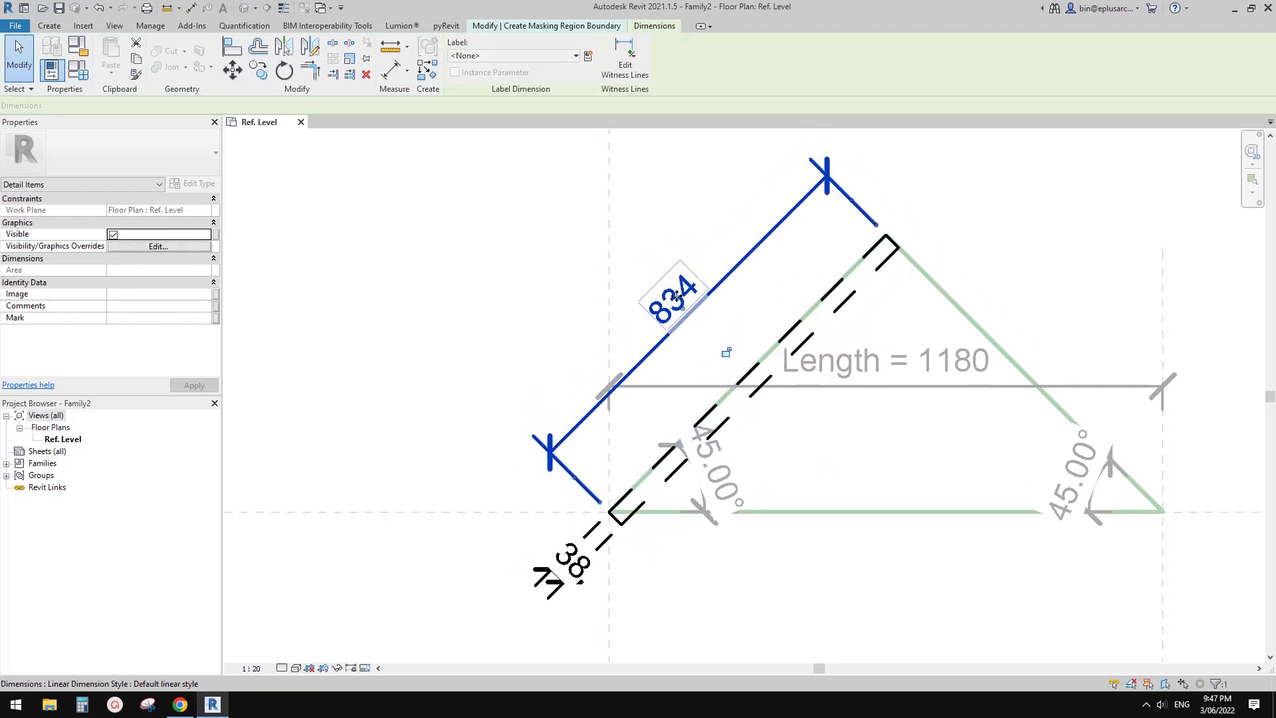
- Label the panel length dimension with a new instance parameter named LH
scroll(684, 308, "down", 1)
middle_click_drag(653, 165, 667, 169)
left_click(588, 56)
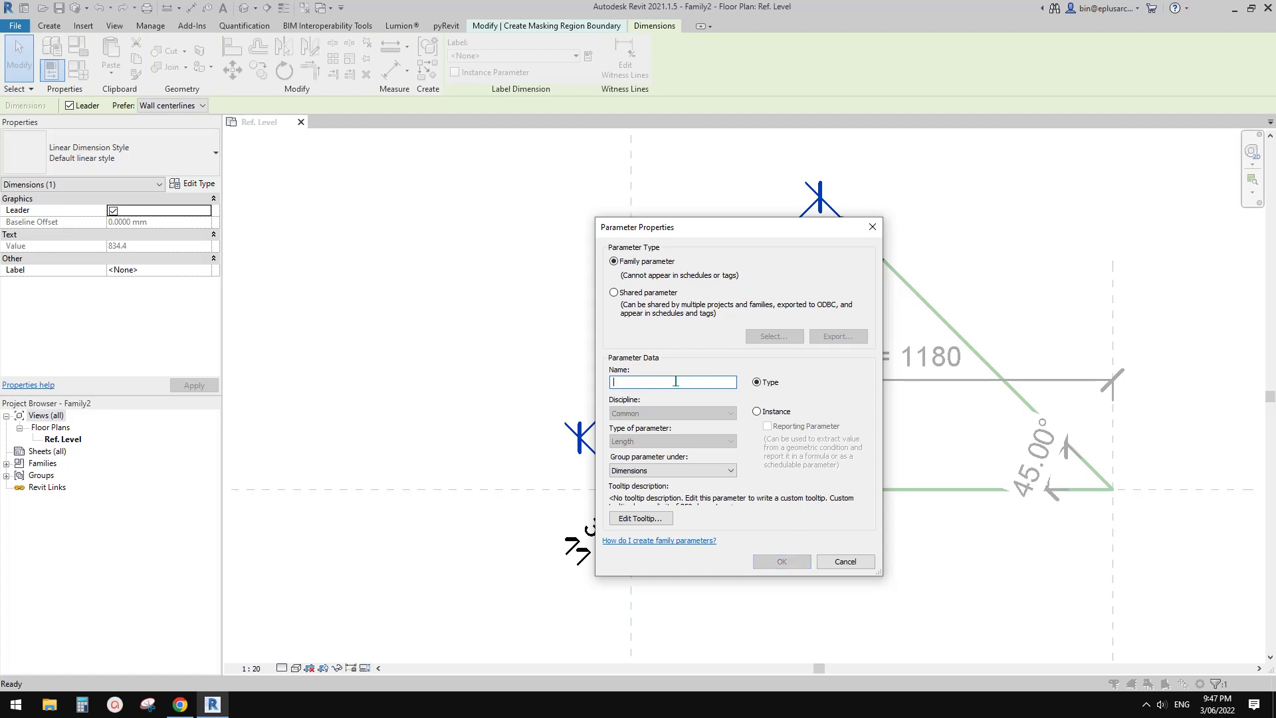
left_click(756, 411)
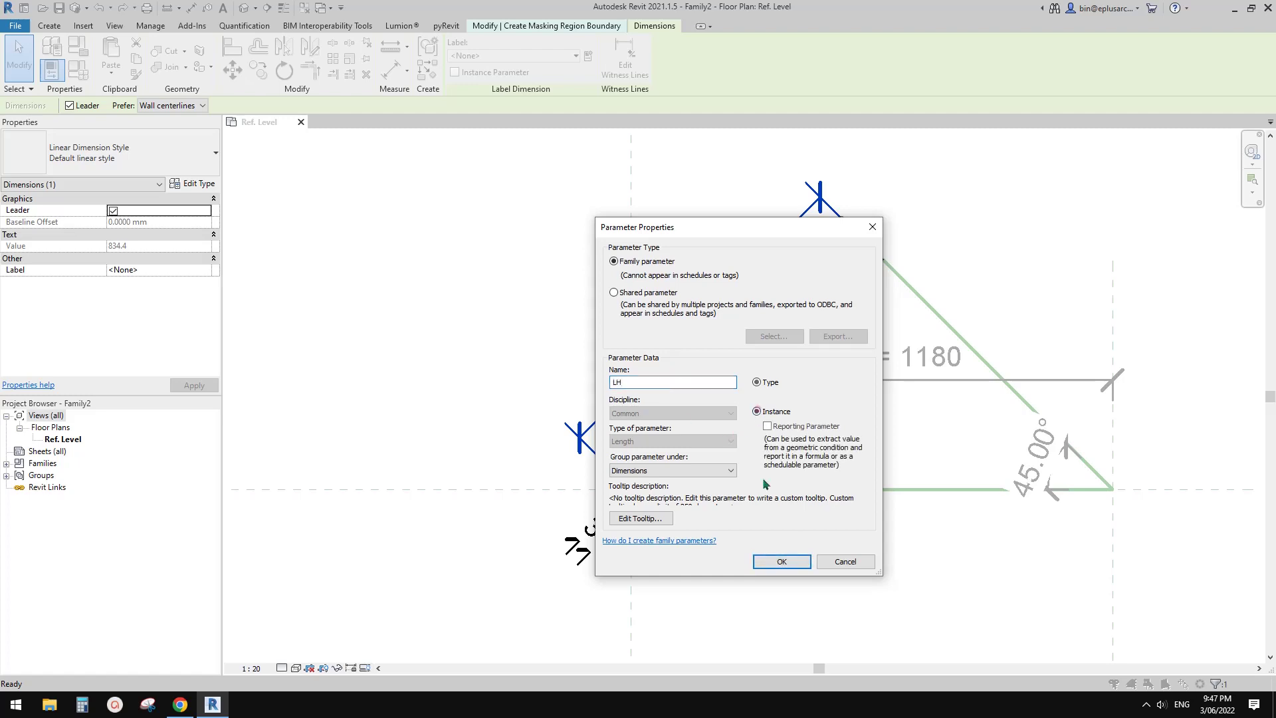
left_click(781, 562)
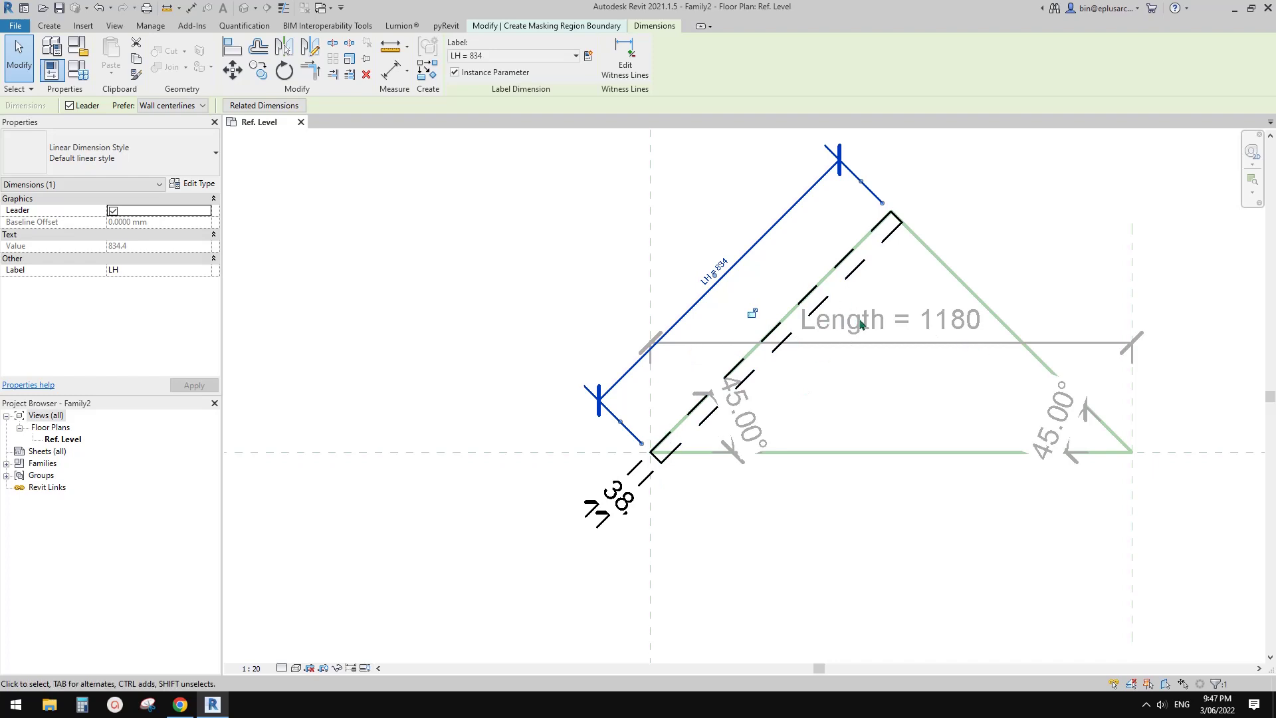
- Give the LH parameter the formula Length / 2 in the family types and apply it
scroll(859, 324, "up", 2)
left_click(80, 68)
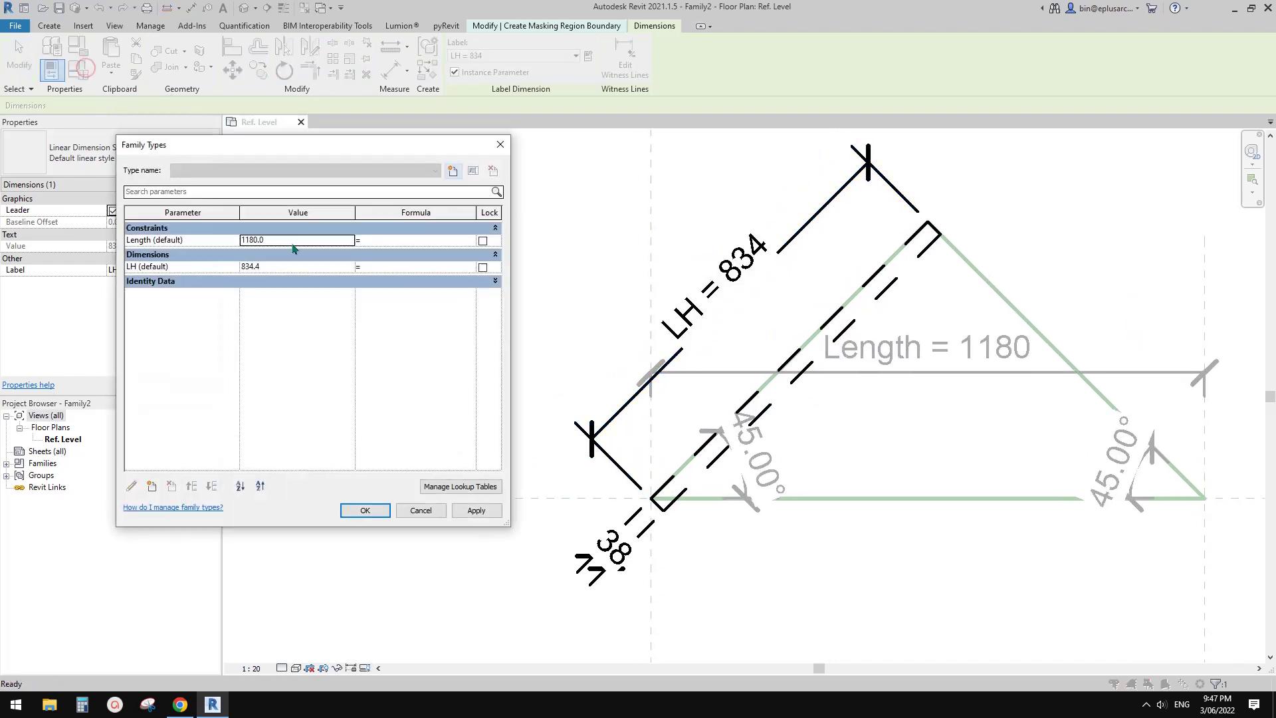
left_click(391, 266)
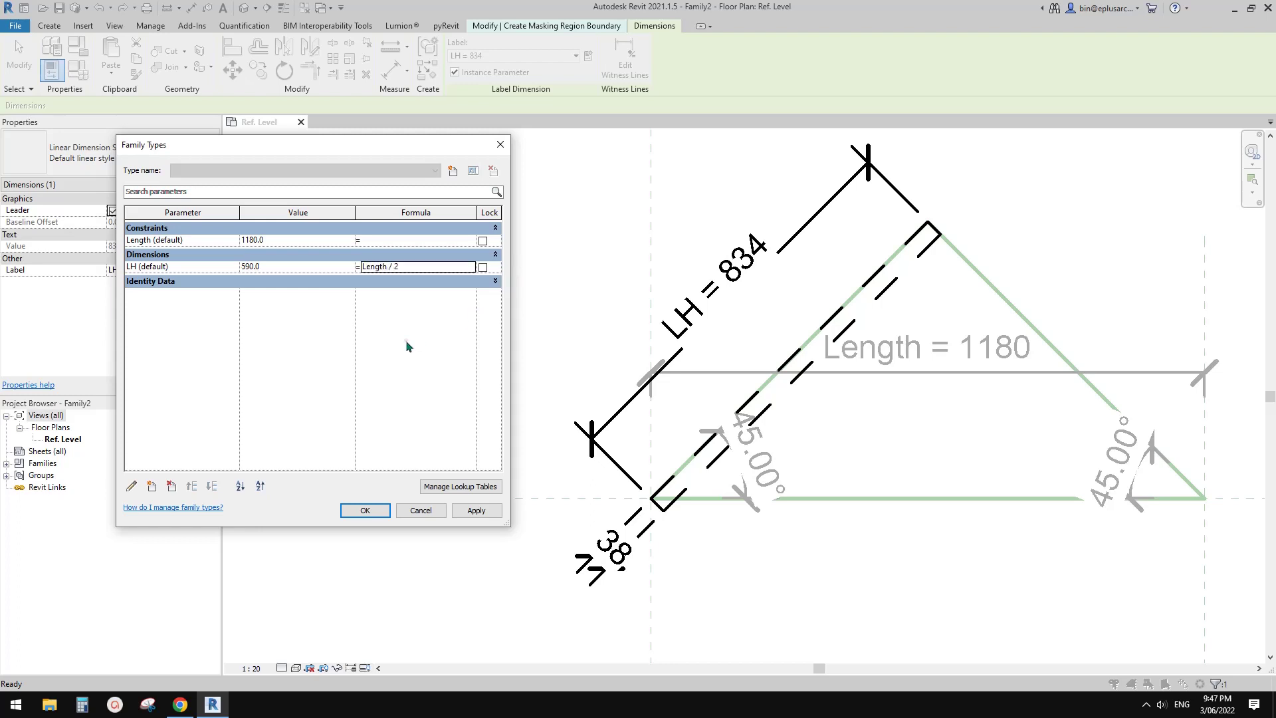
left_click(478, 511)
left_click(370, 510)
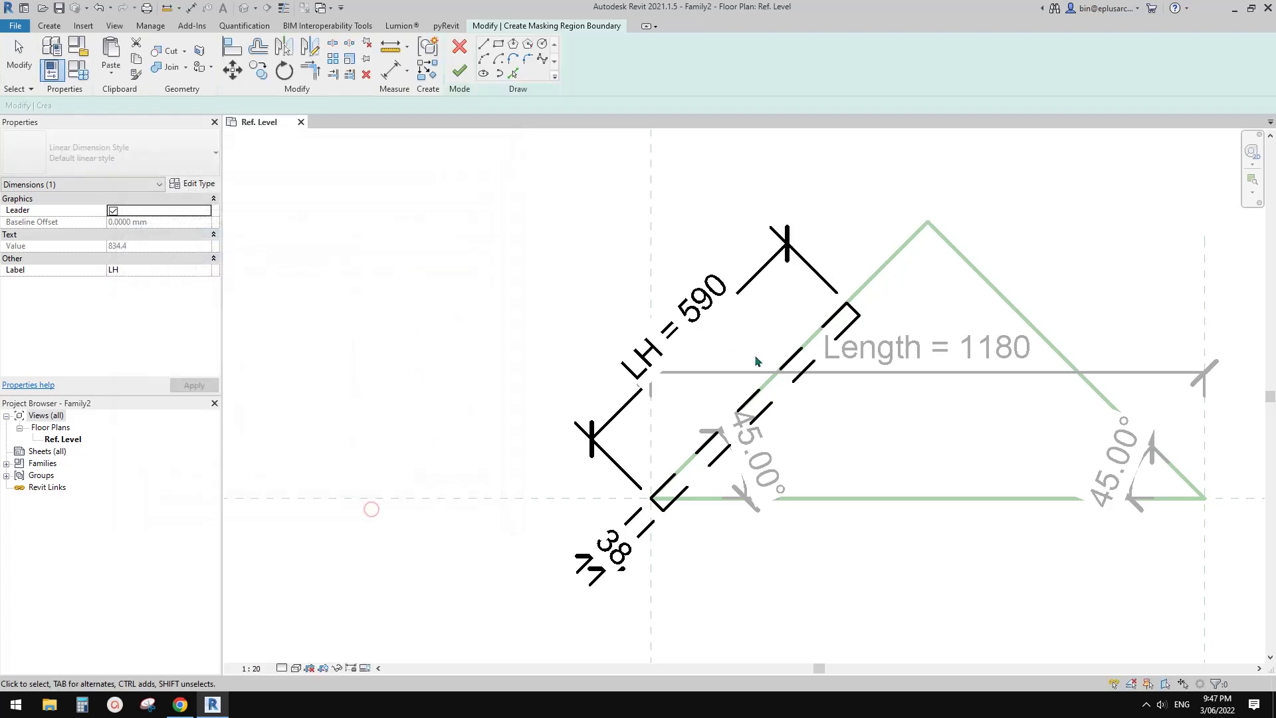
- Finish the masking region boundary and deselect the completed panel
scroll(444, 264, "down", 1)
left_click(466, 68)
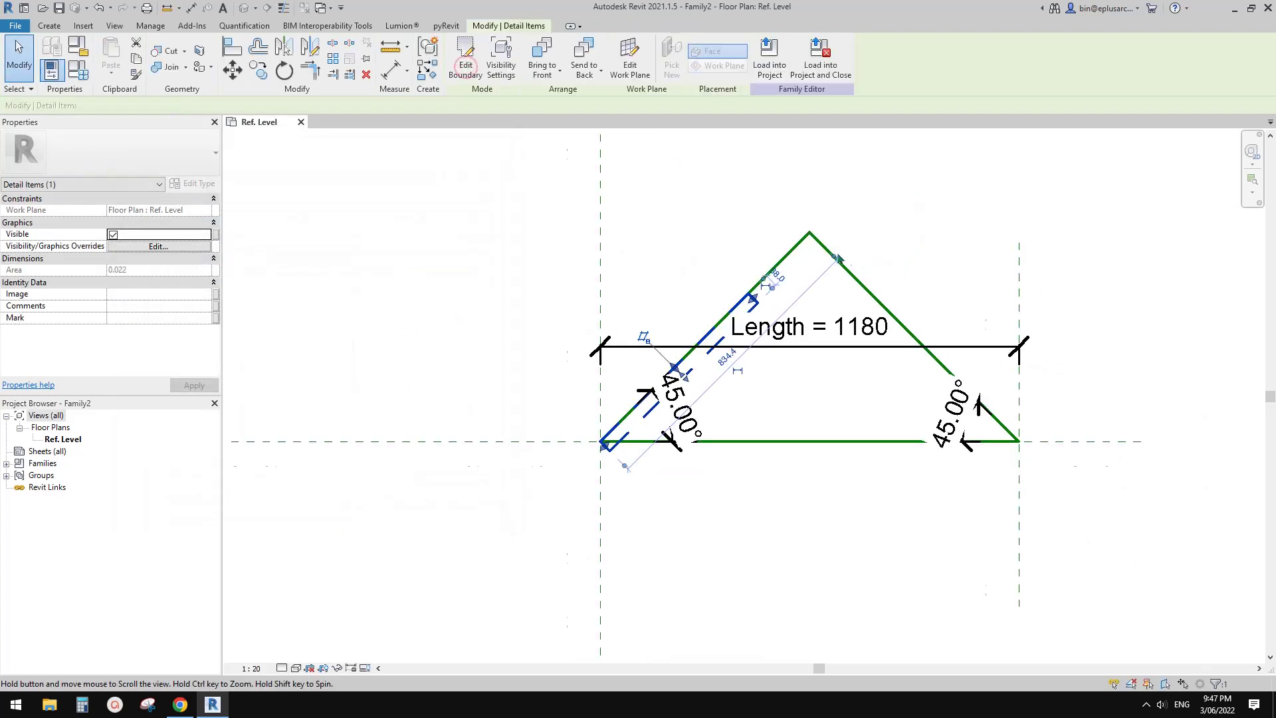
middle_click_drag(914, 196, 869, 228)
left_click(857, 328)
left_click(706, 343)
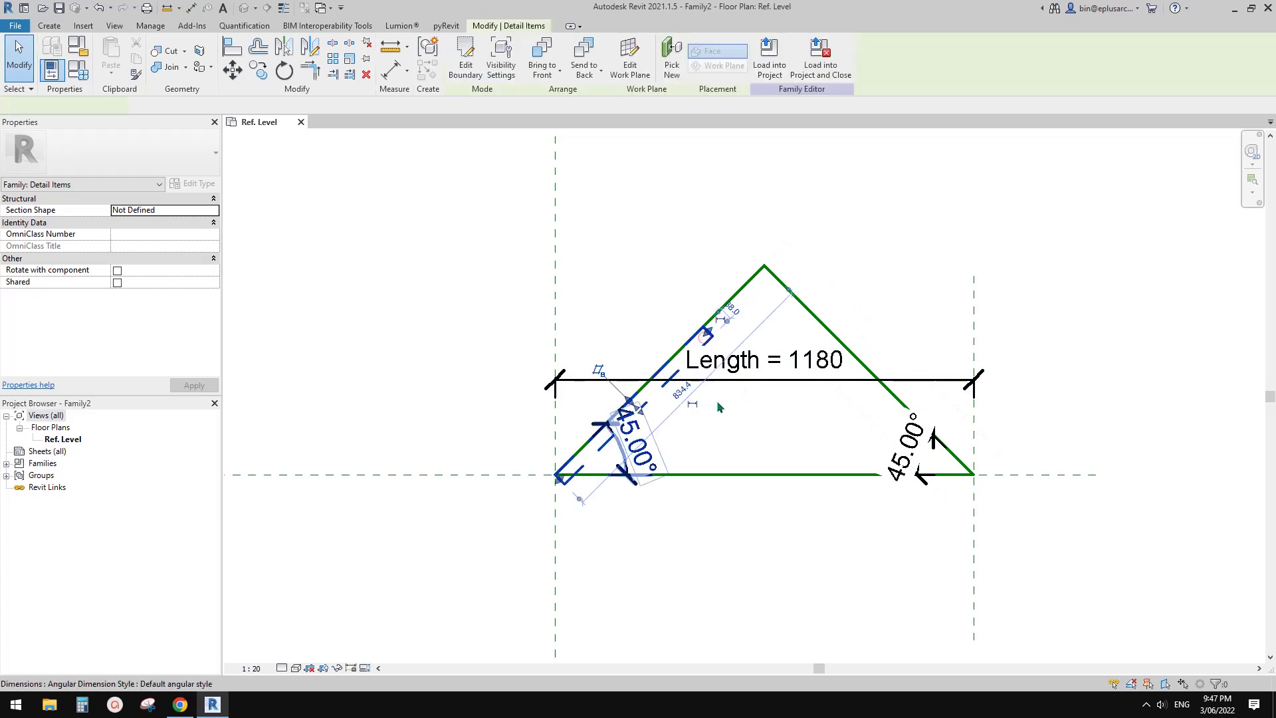
left_click(719, 399)
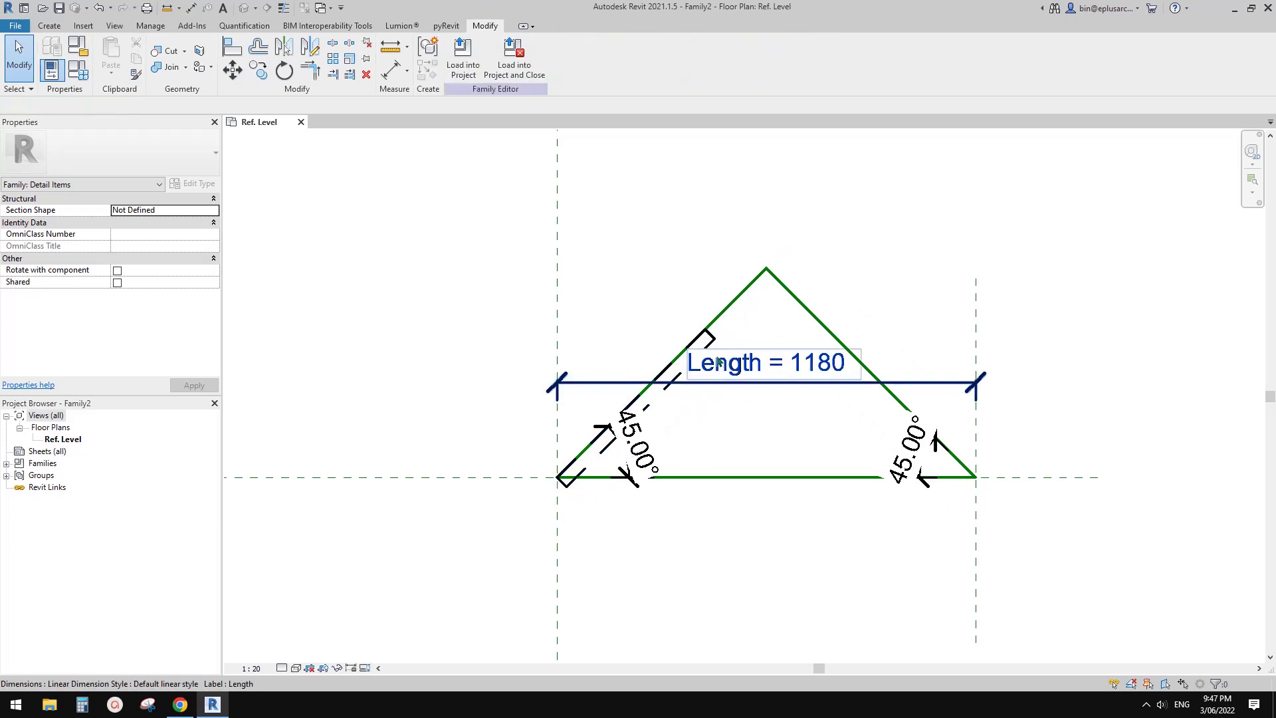
- Mirror a copy of the door panel about a vertical axis through the apex of the reference-line triangle
left_click(708, 335)
scroll(705, 333, "down", 1)
key("d")
key("m")
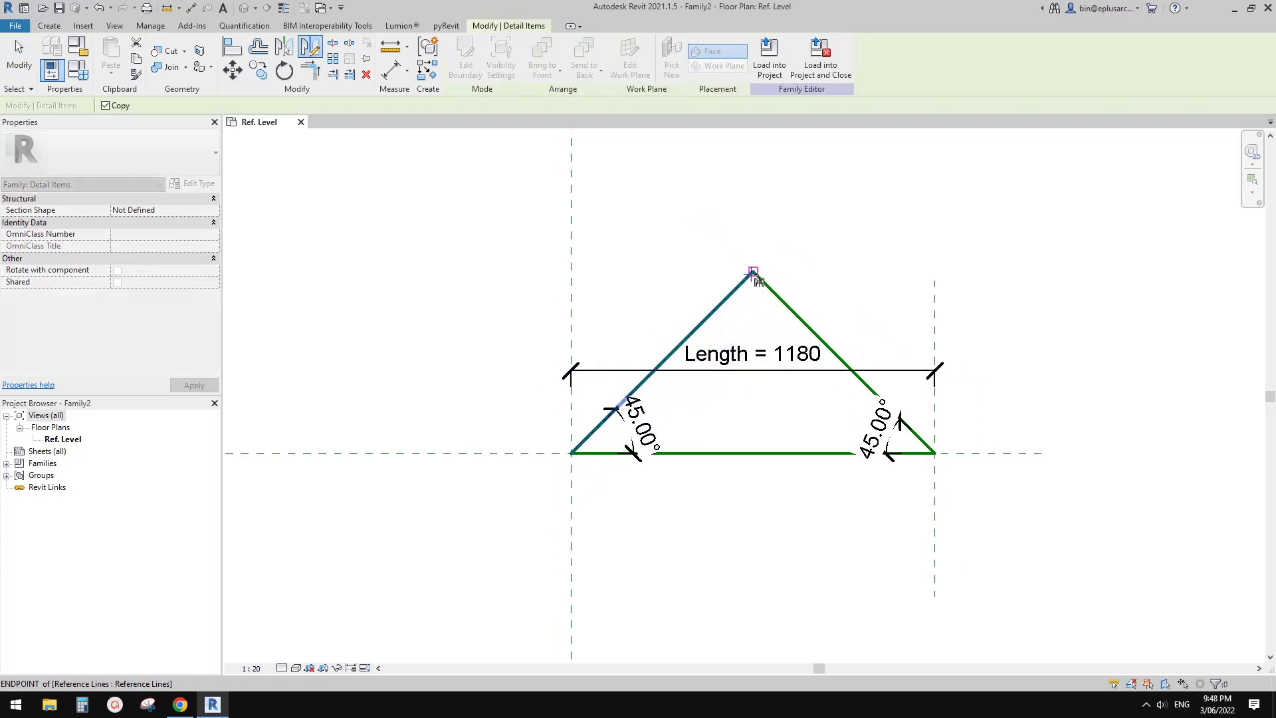
left_click(753, 271)
left_click(753, 214)
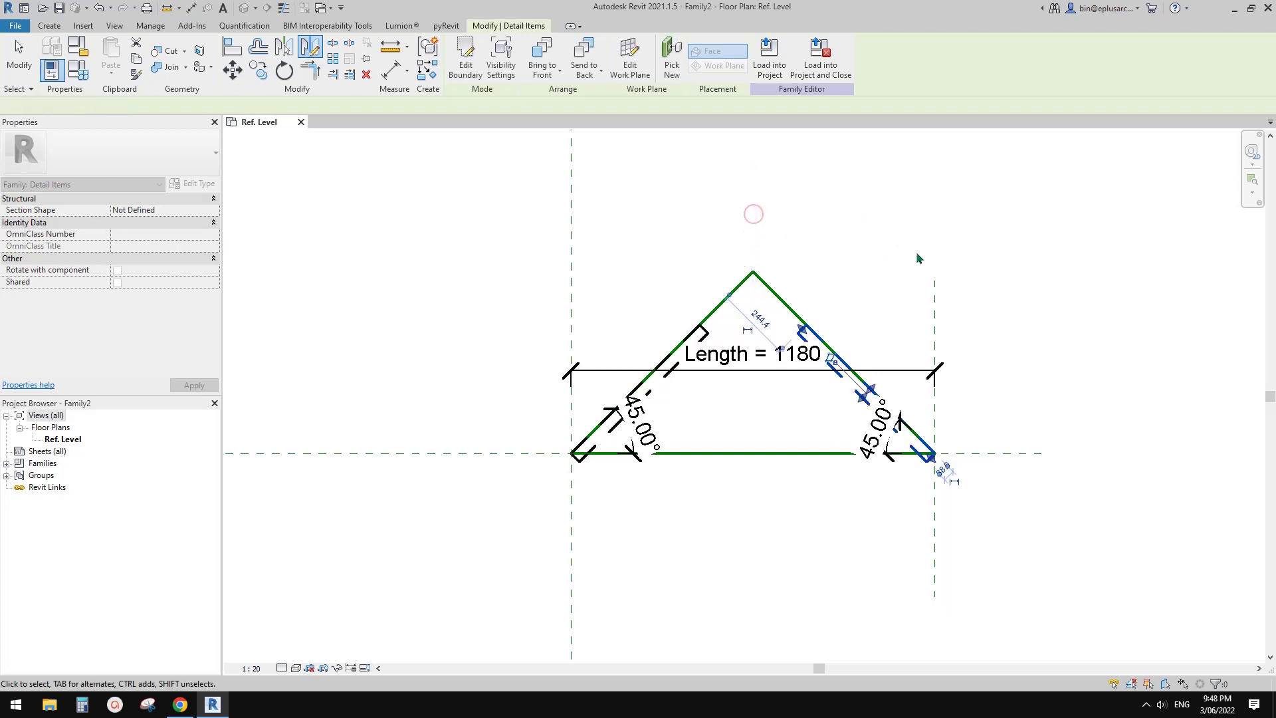
key("Escape")
- Edit the mirrored panel's boundary, align its outer edge to the end-side sloping reference line, and select its 38 mm thickness dimension
left_click(857, 396)
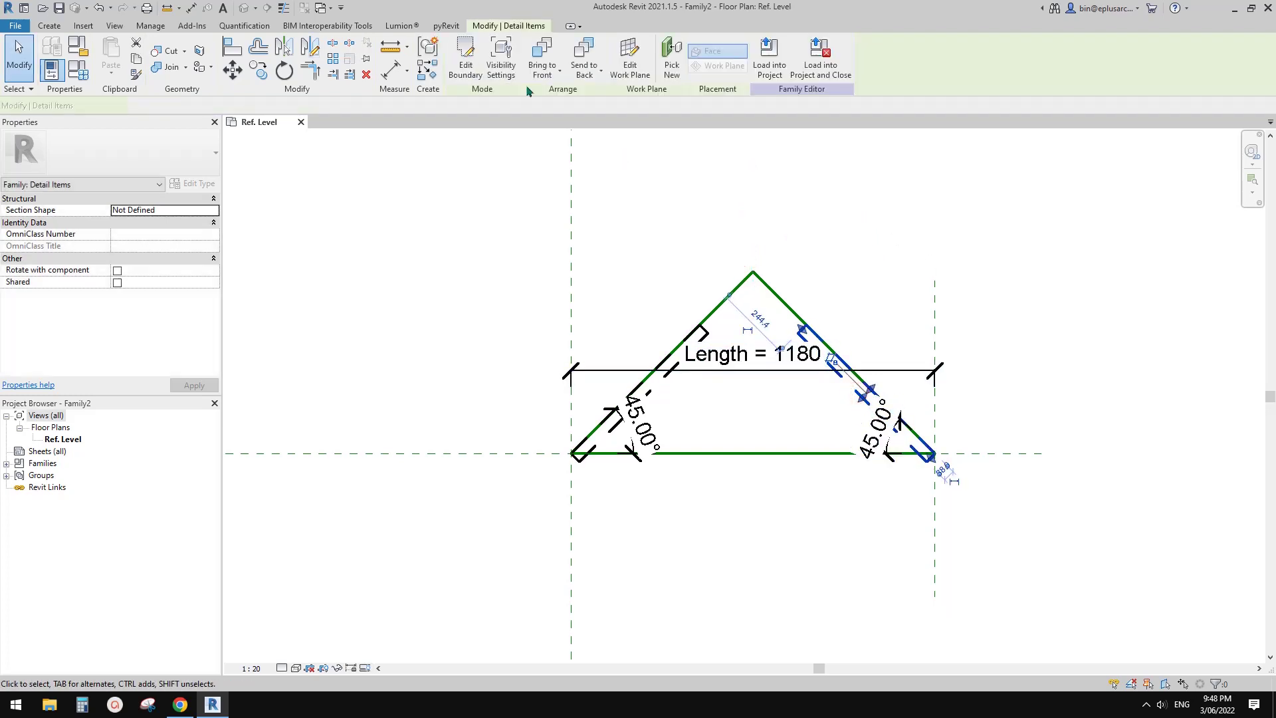
left_click(460, 61)
scroll(820, 381, "up", 2)
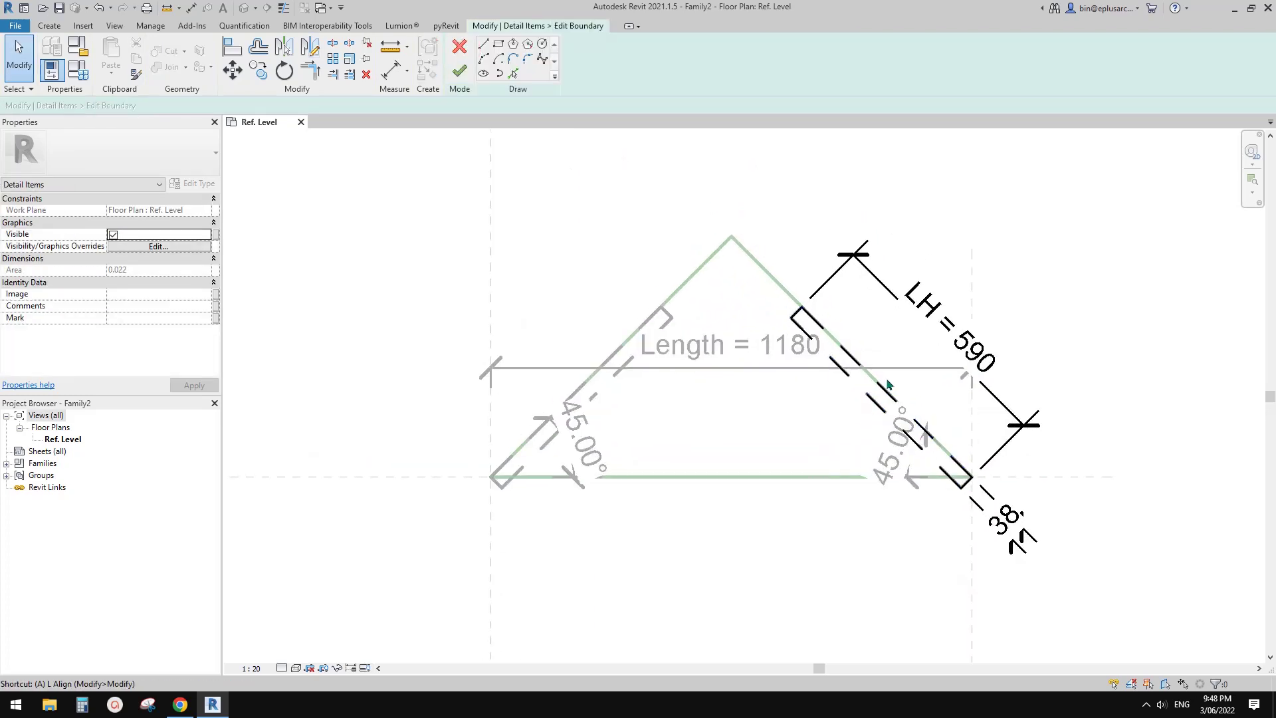
key("a")
key("l")
left_click(769, 275)
left_click(888, 365)
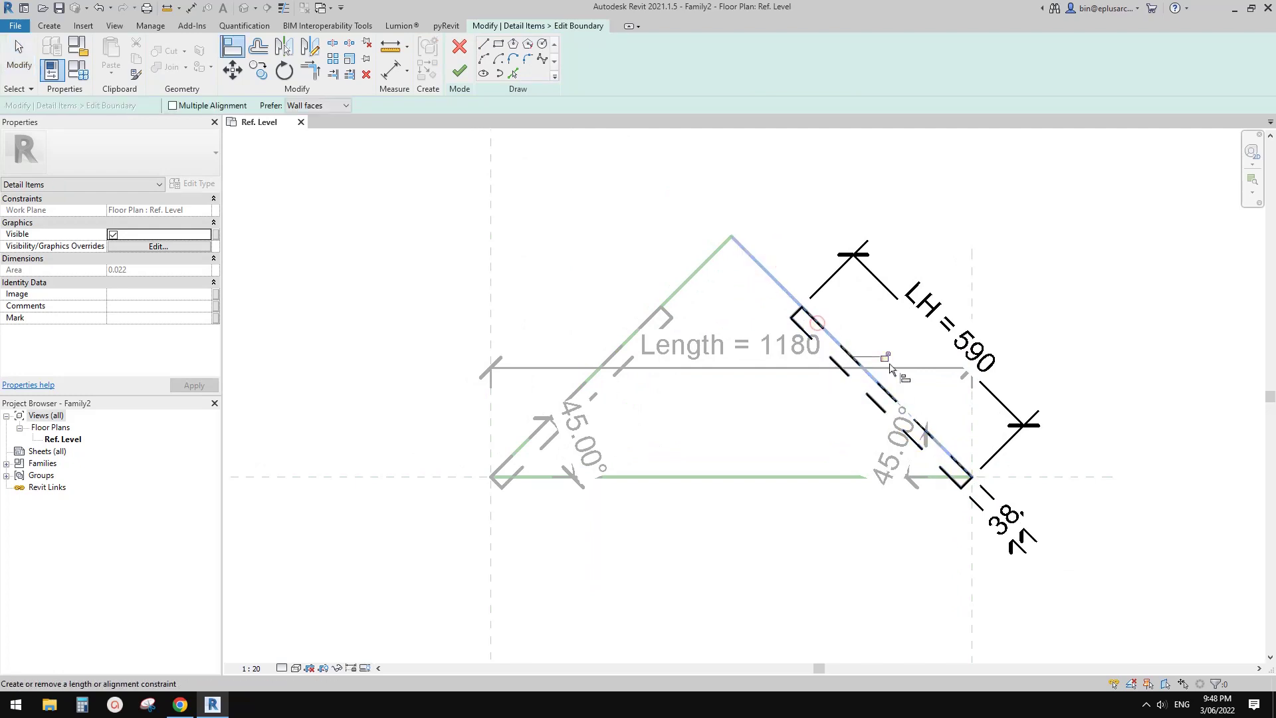
middle_click_drag(972, 422, 957, 399)
key("Escape")
left_click(997, 507)
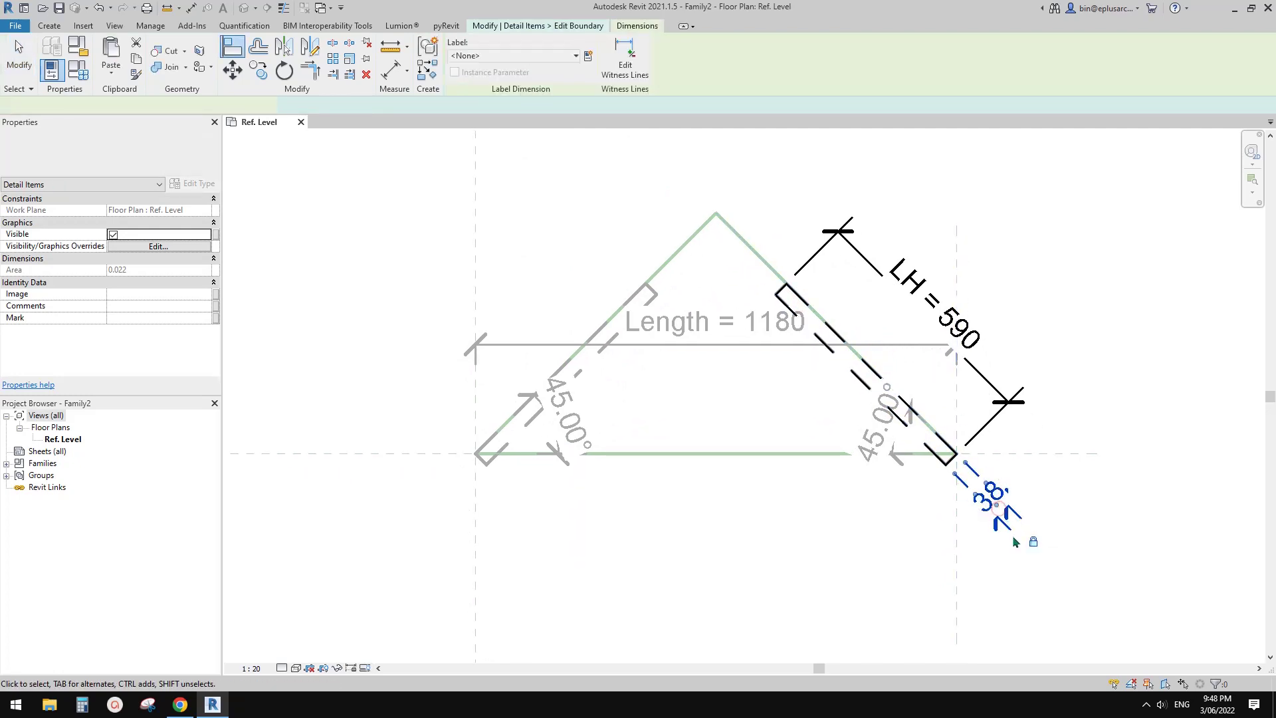
- Check the LH length dimension on the mirrored panel and finish editing its masking region boundary
left_click(995, 407)
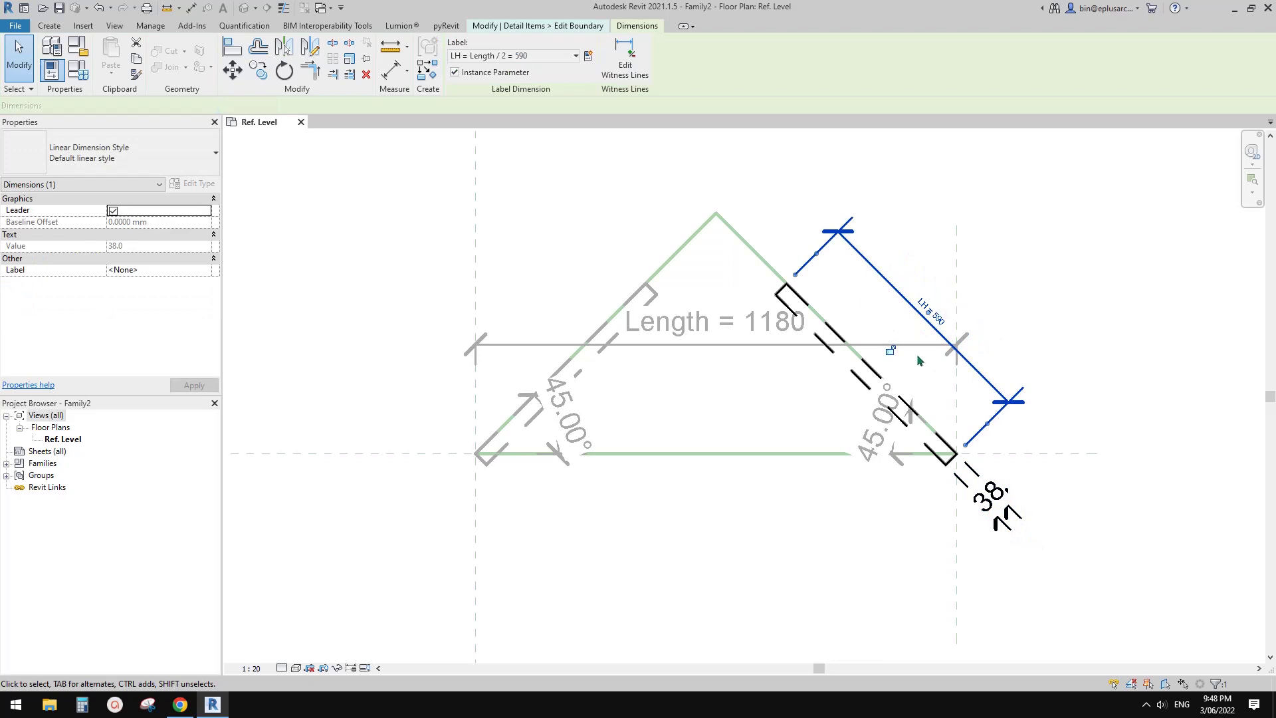
middle_click_drag(787, 359, 789, 361)
key("Escape")
left_click(461, 66)
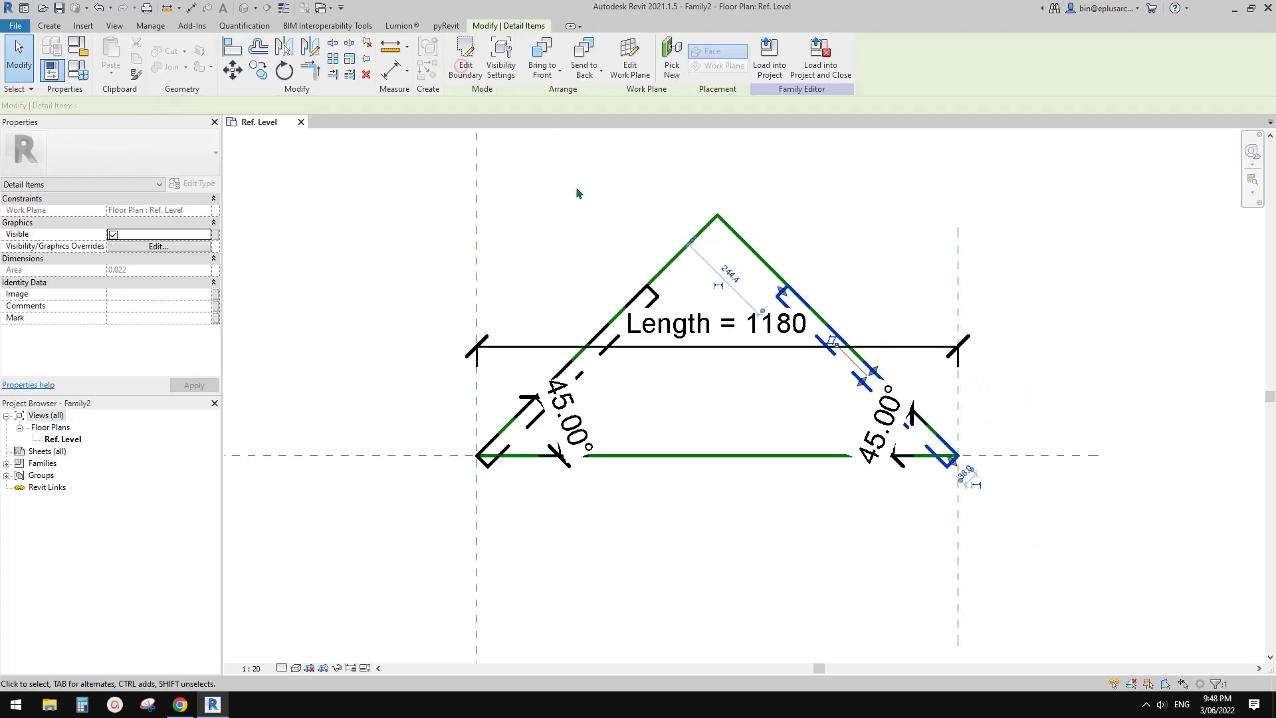
middle_click_drag(555, 269, 690, 244)
- Deselect the panel and set the Length parameter to 900 in the family types
key("Escape")
left_click(82, 68)
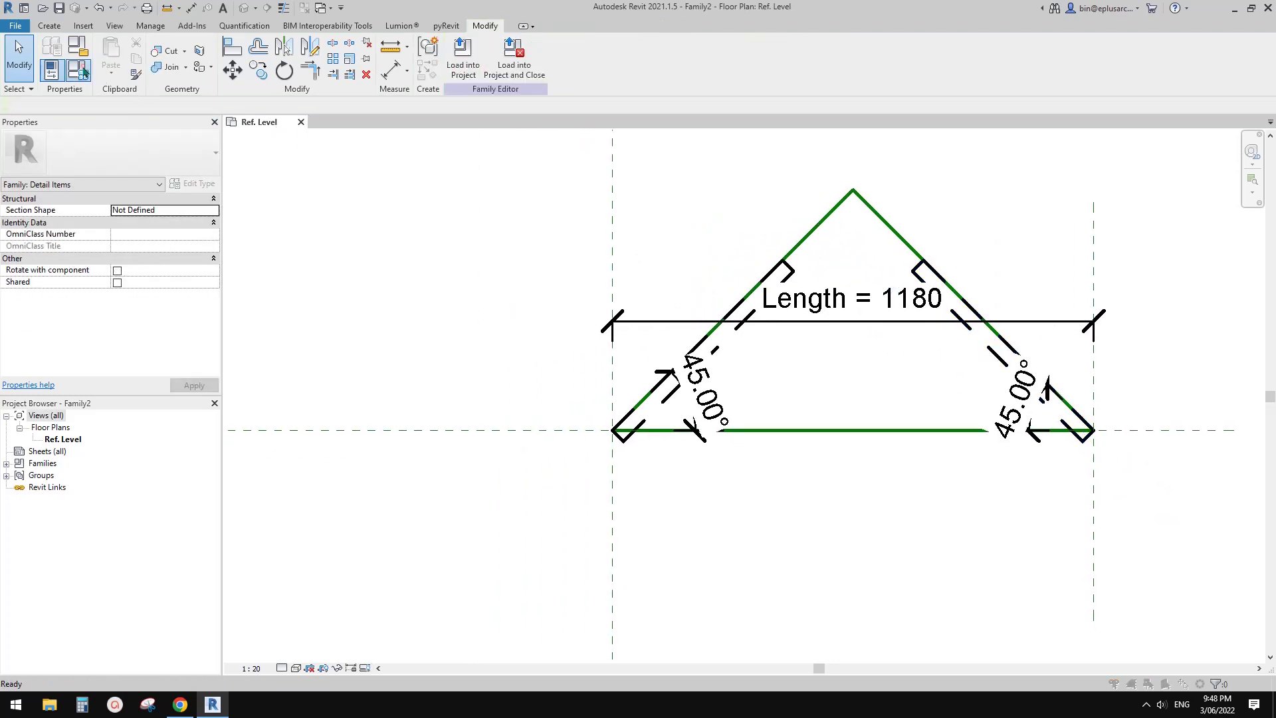
left_click(79, 69)
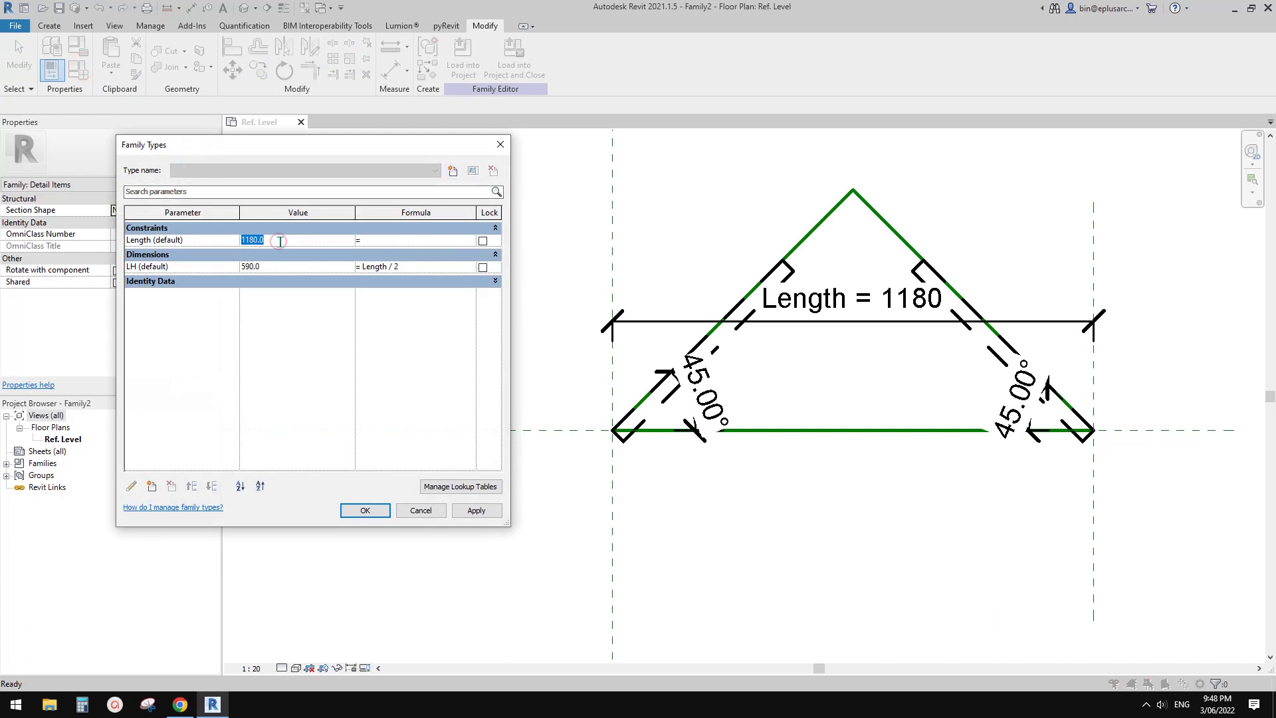
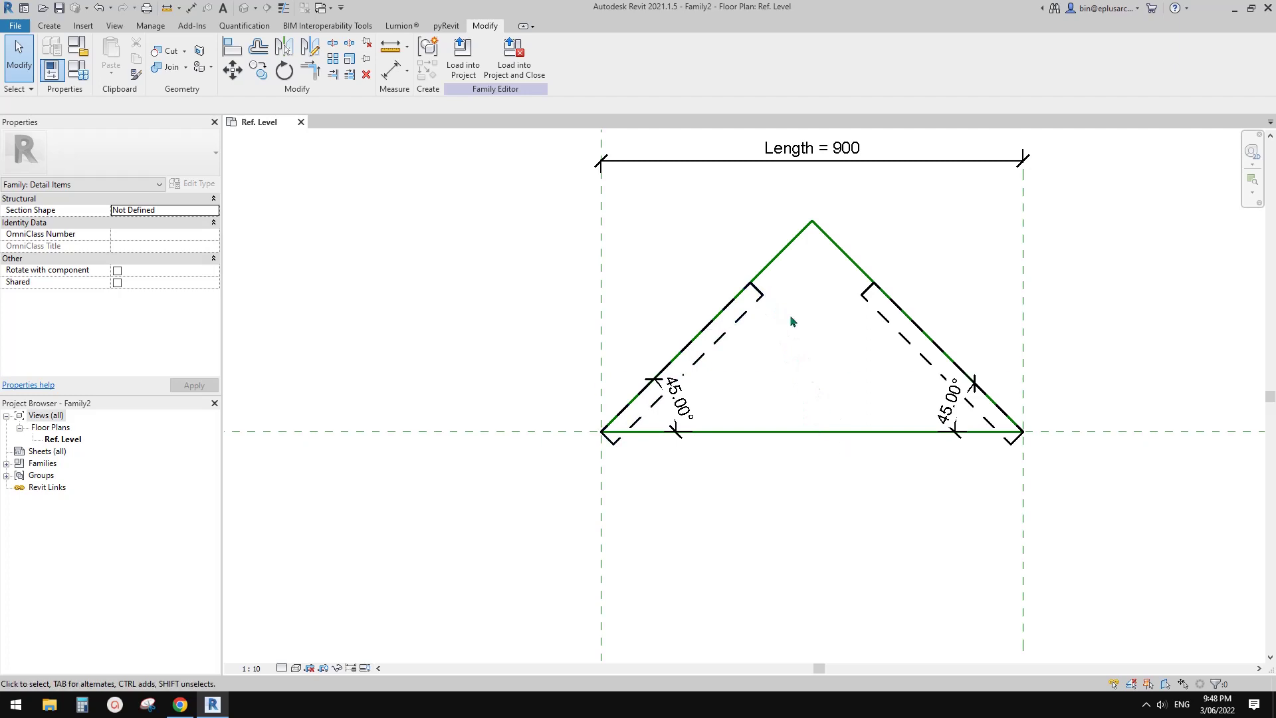
- Create a new Detail Items subcategory named HT Hidden in the object styles
left_click(49, 25)
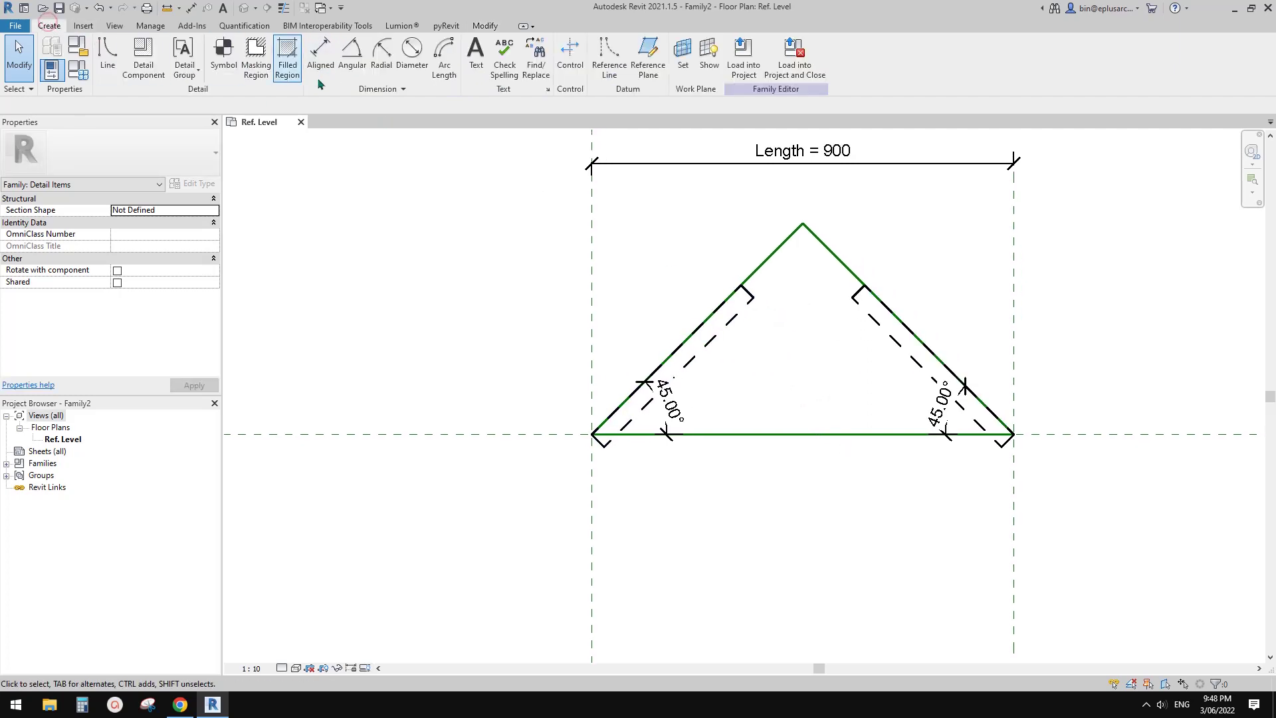
left_click(107, 52)
left_click(573, 65)
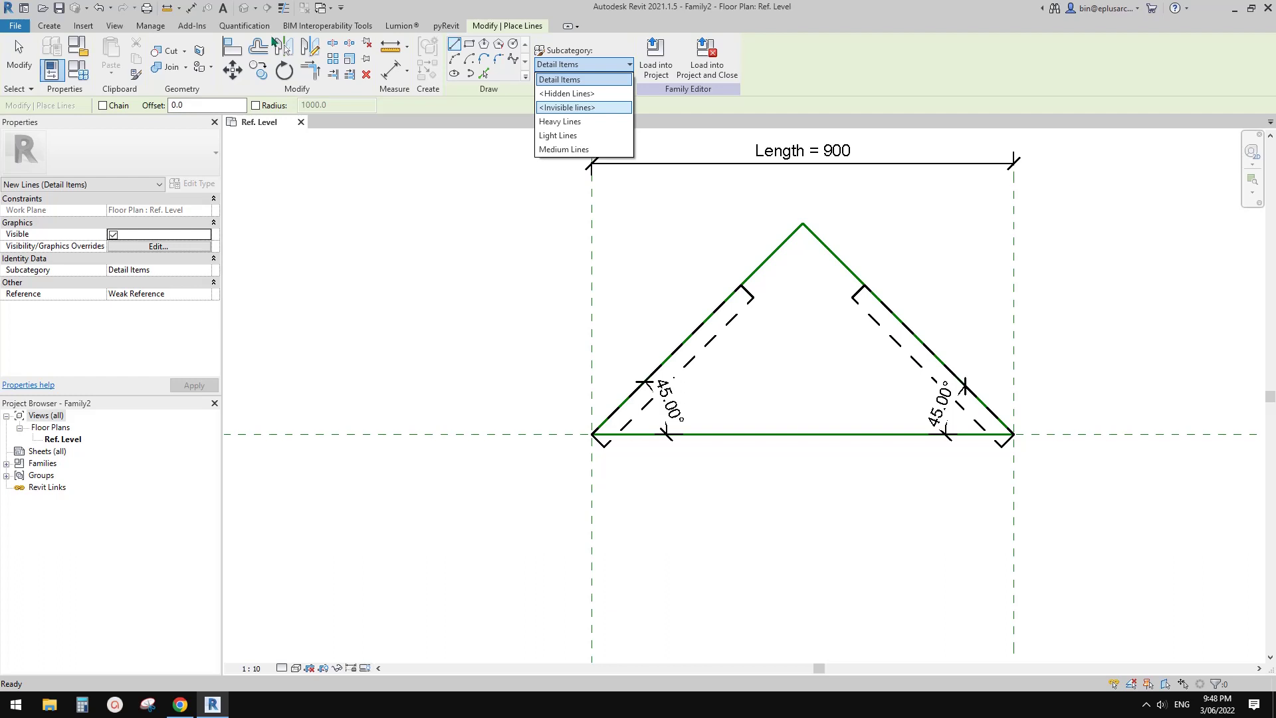
left_click(145, 30)
left_click(152, 28)
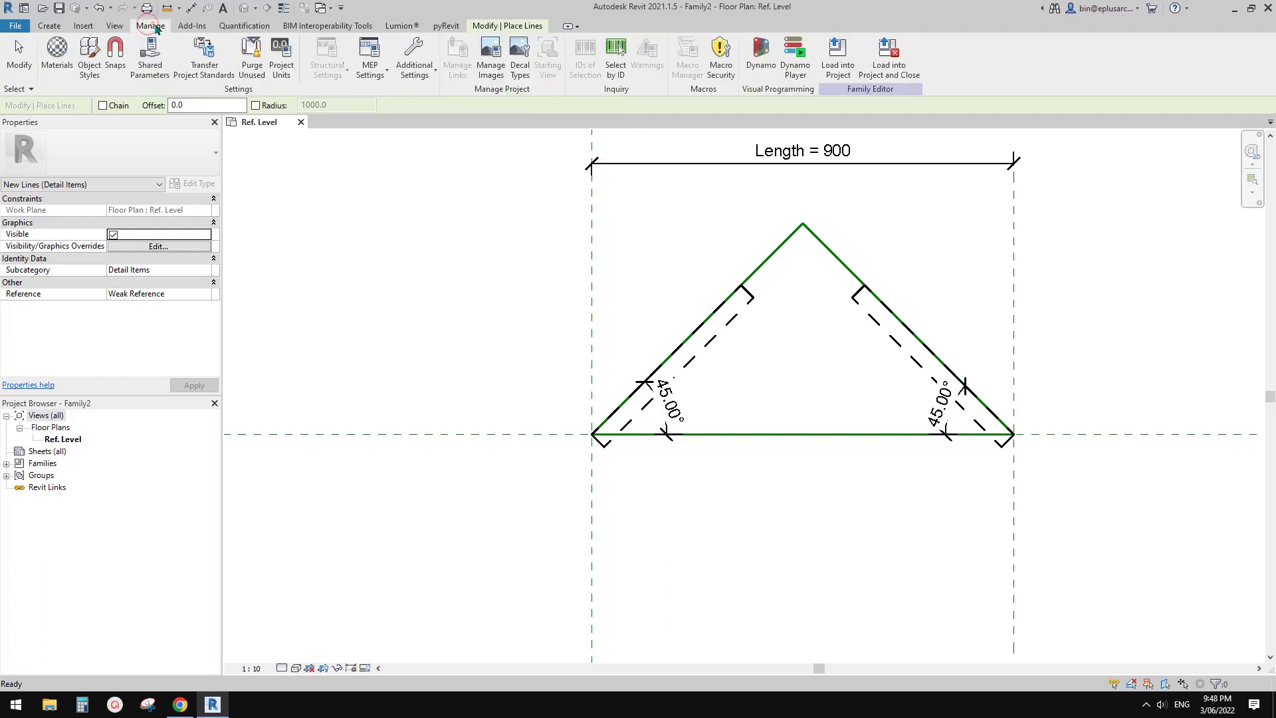
left_click(88, 58)
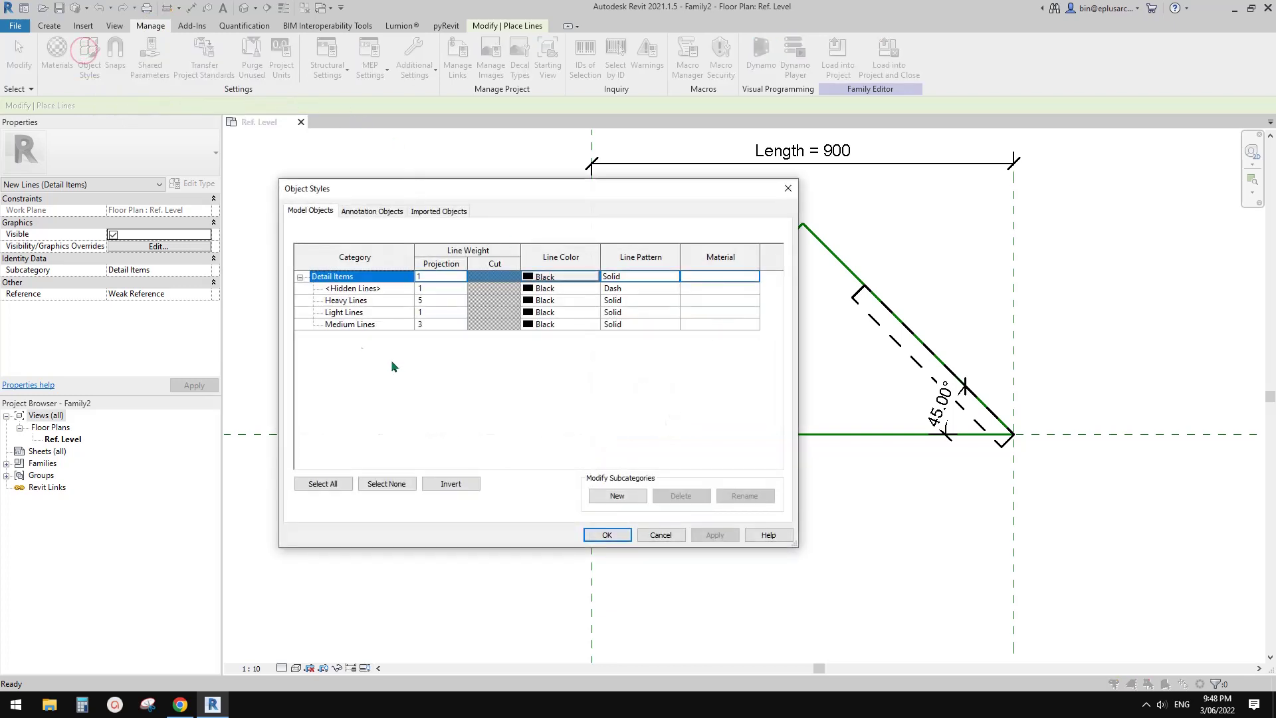
left_click(617, 496)
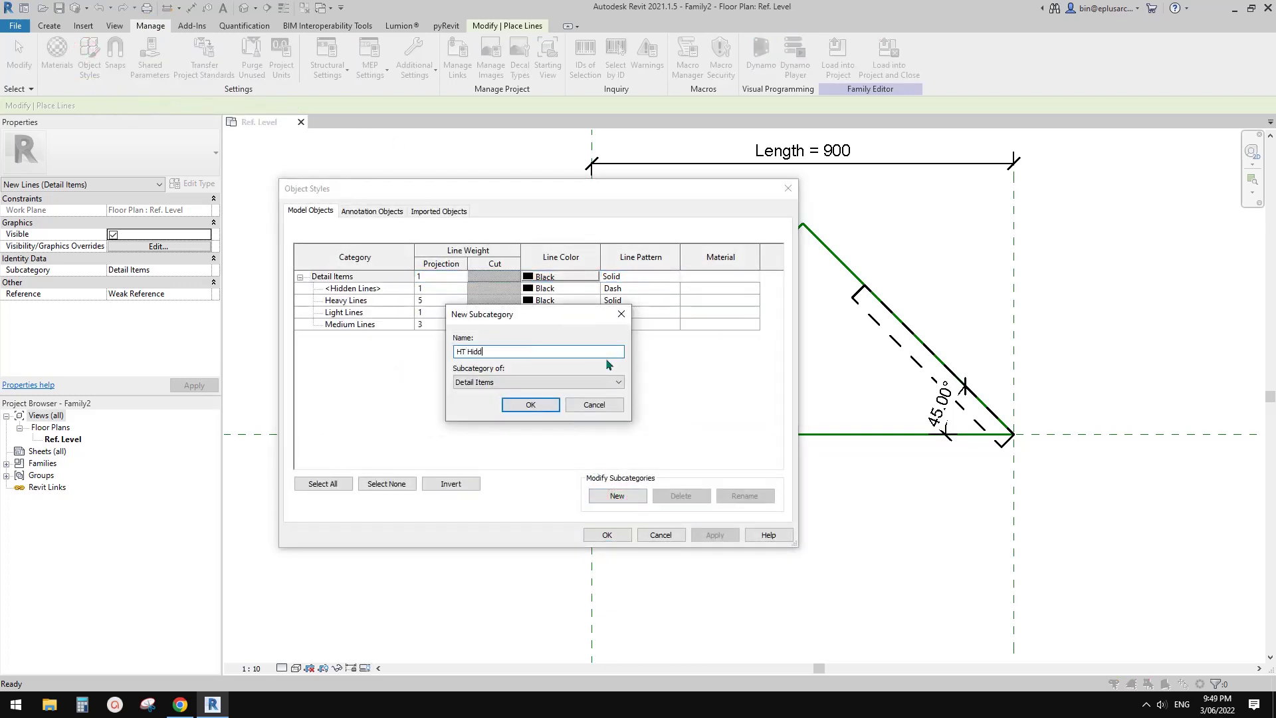
left_click(530, 404)
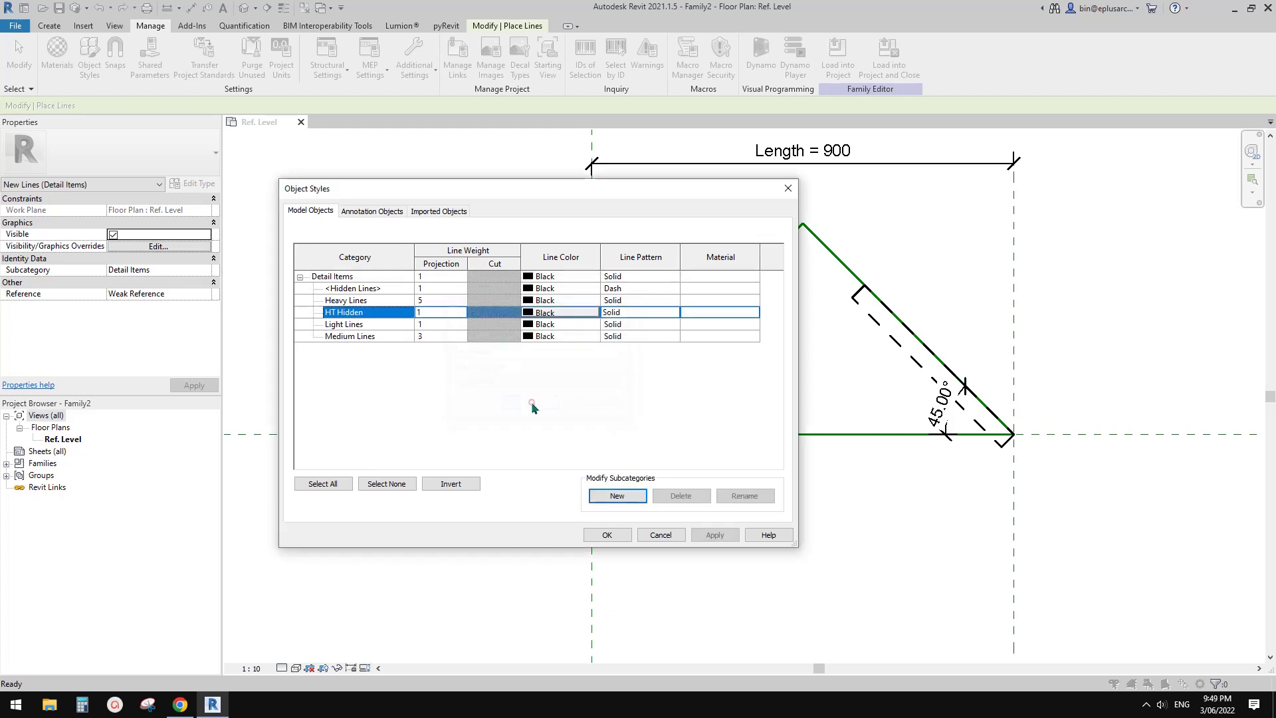
- Give the HT Hidden subcategory the grey line color RGB 192-192-192 and the Dash line pattern, and accept the object styles
left_click(549, 315)
left_click(452, 345)
left_click(485, 346)
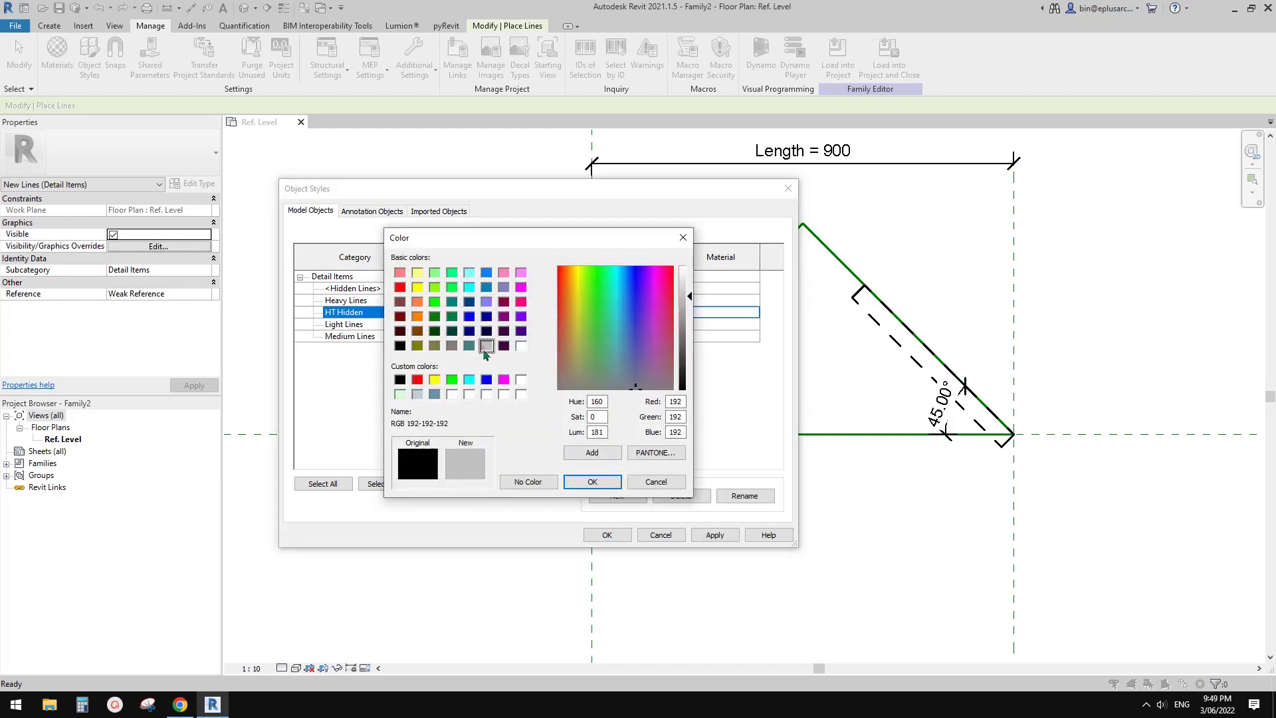
left_click(593, 482)
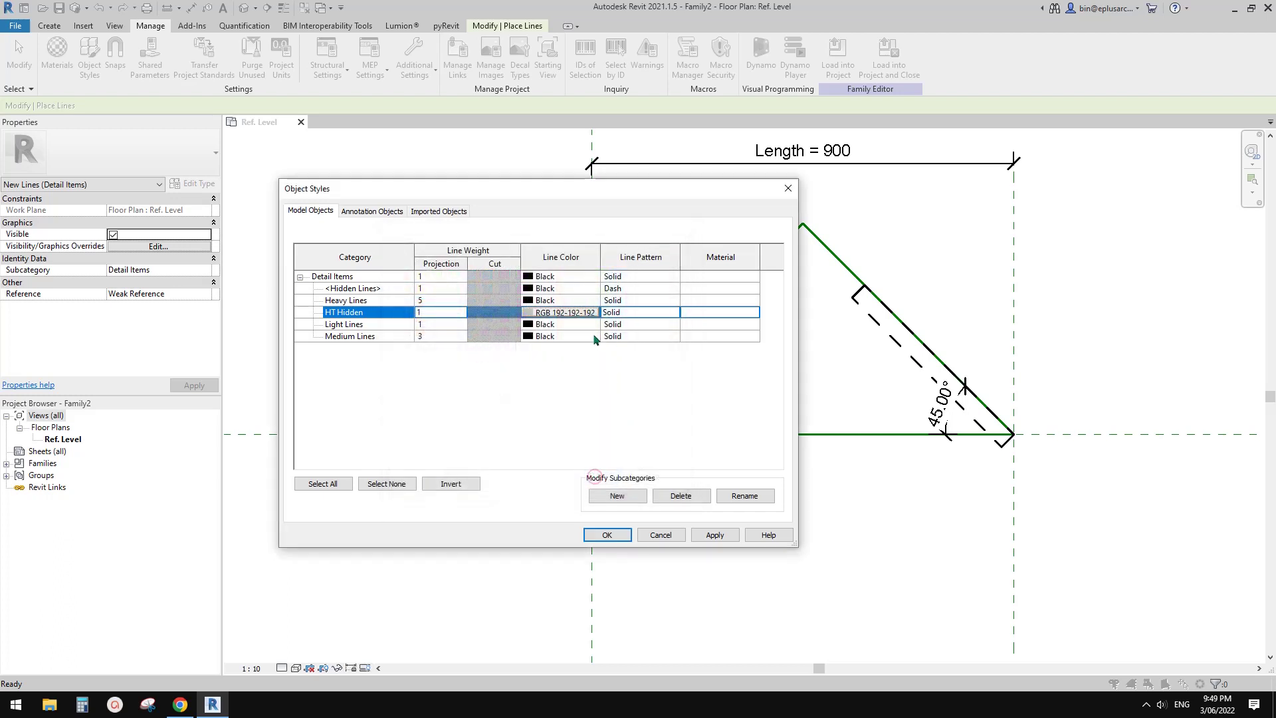
left_click(673, 311)
left_click(629, 321)
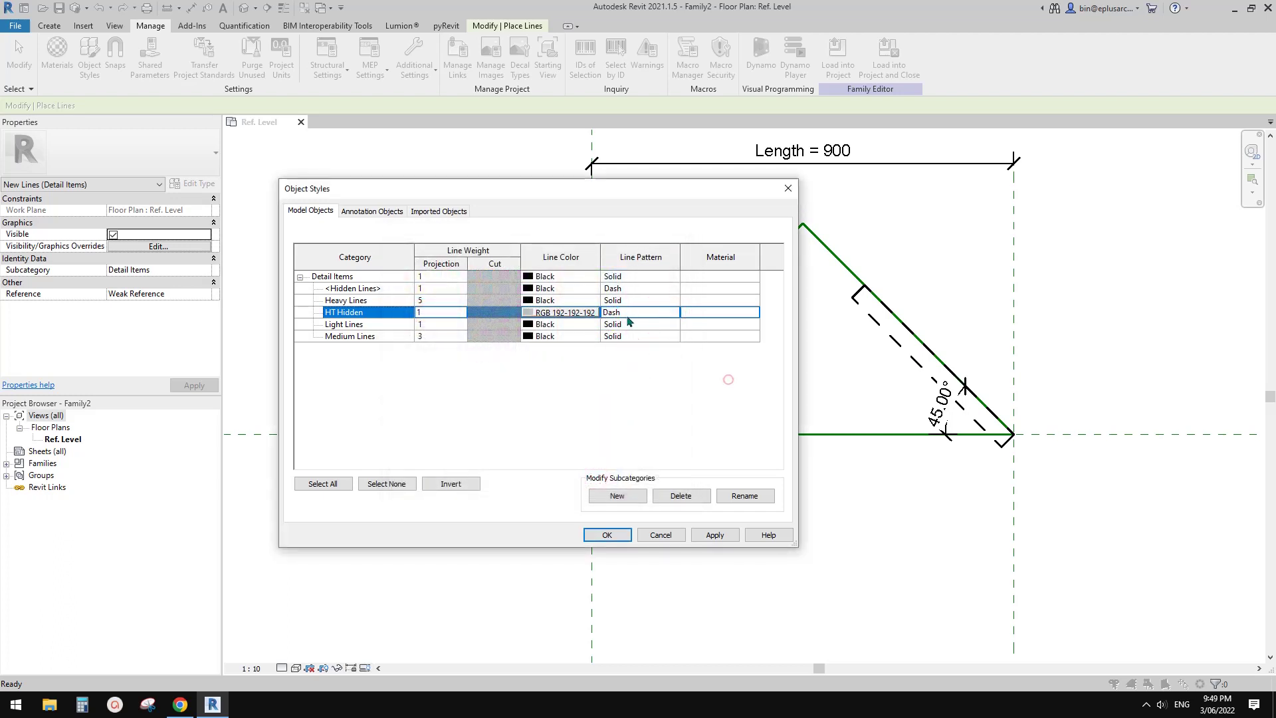
left_click(607, 535)
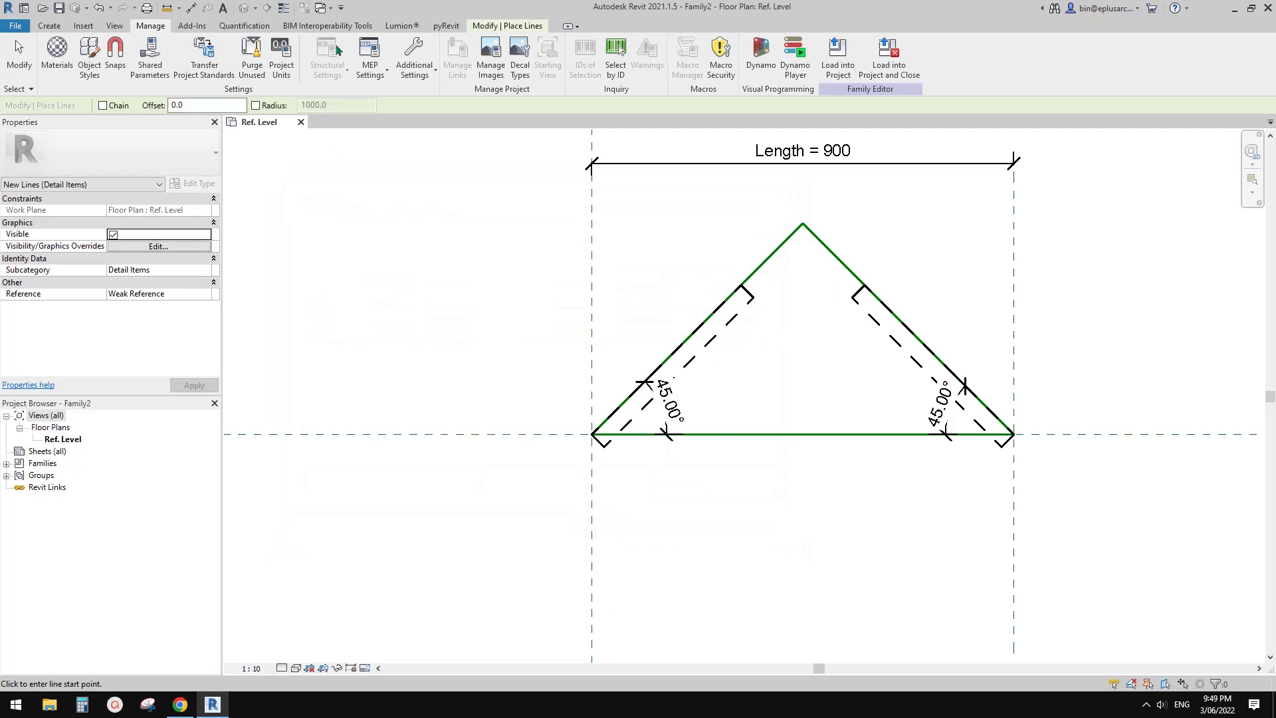
- Draw a center-ends arc in HT Hidden, centred on the triangle's left corner, from the left panel's inner tip corner to the base line's midpoint
left_click(49, 26)
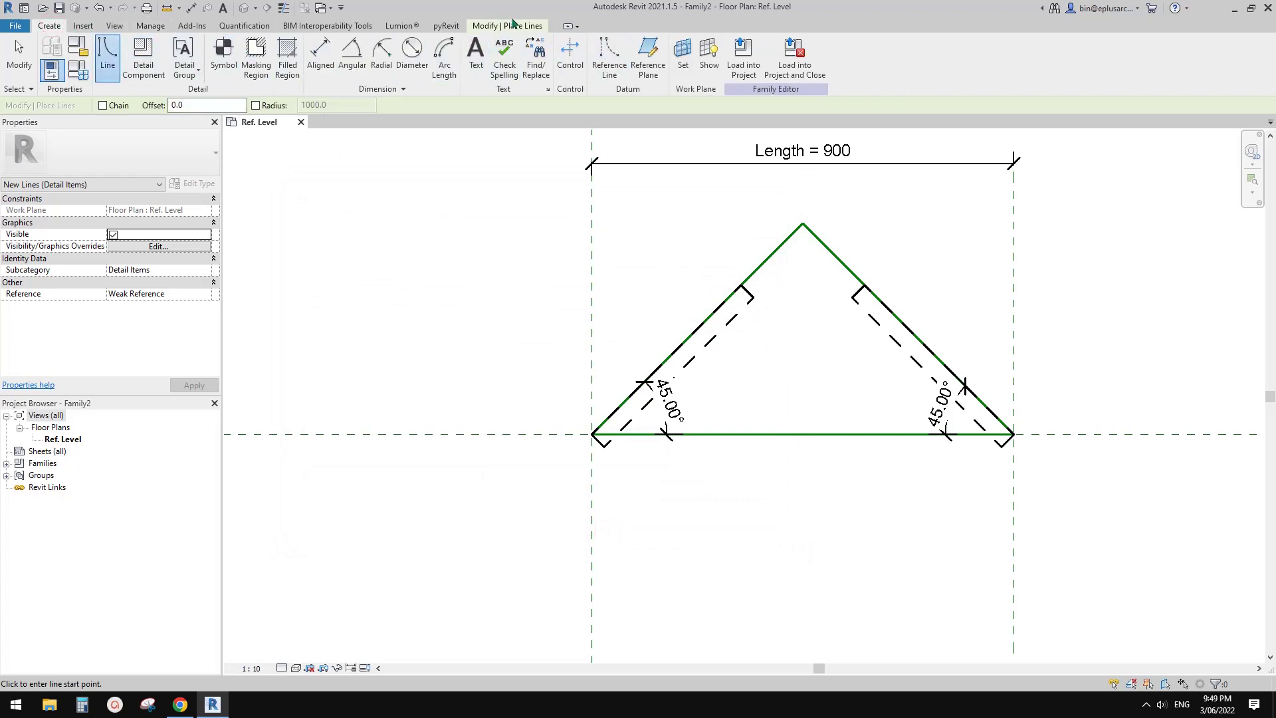
left_click(511, 25)
left_click(469, 59)
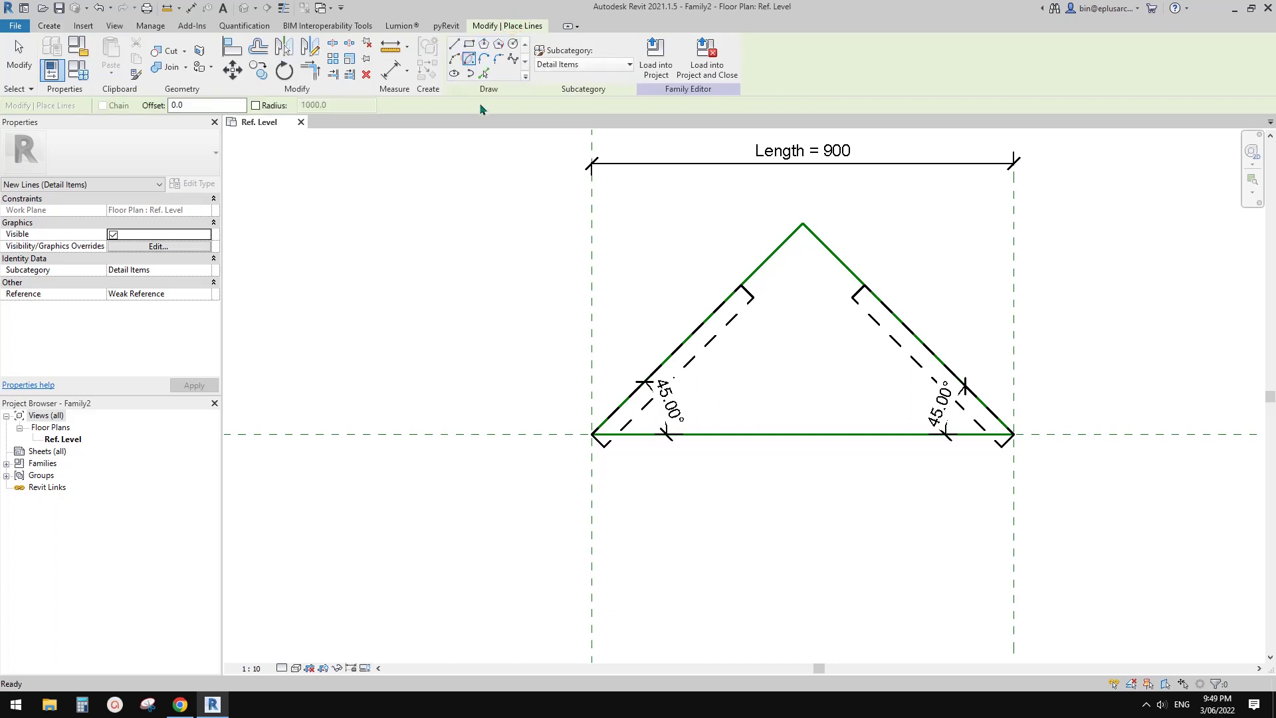
left_click(590, 65)
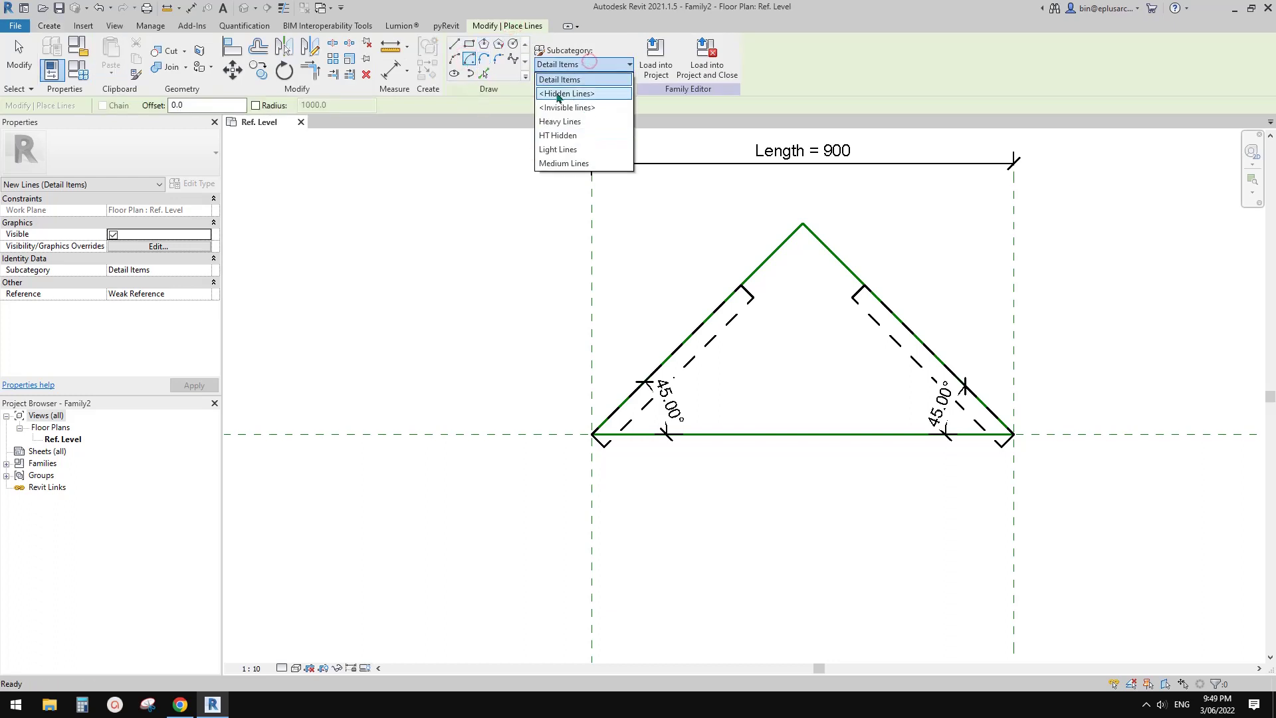
left_click(559, 135)
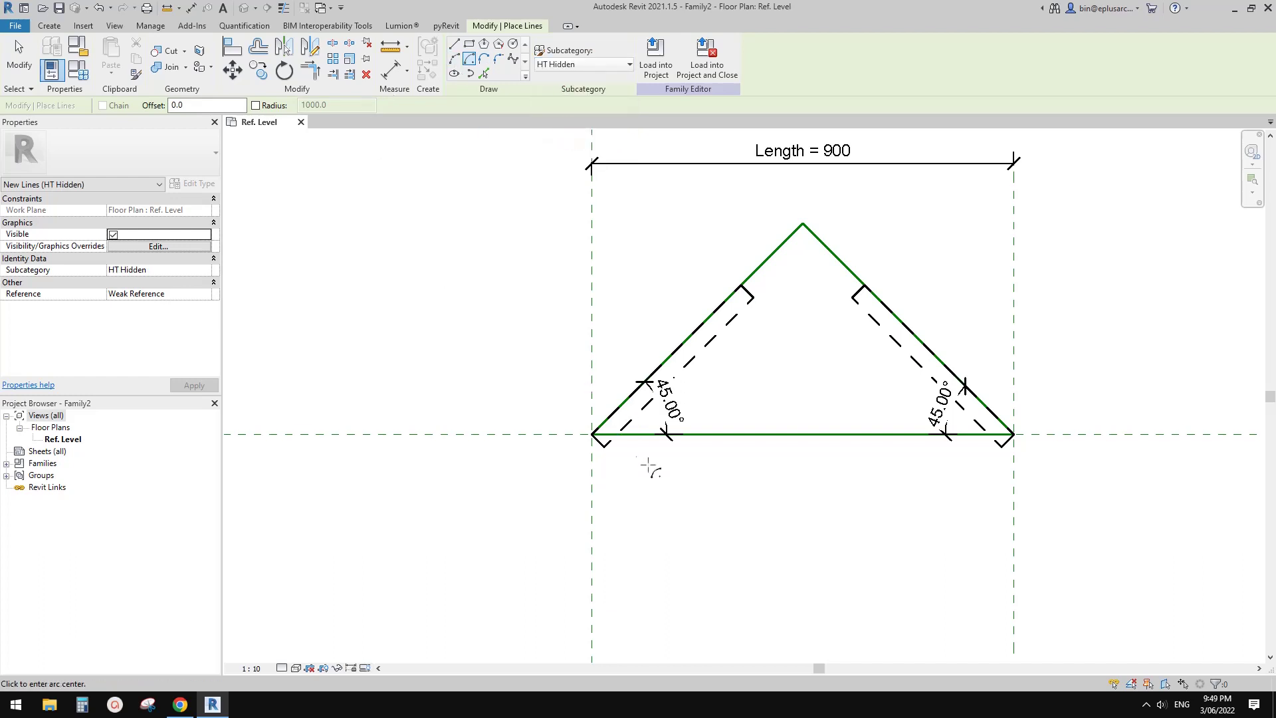
left_click(591, 434)
left_click(753, 297)
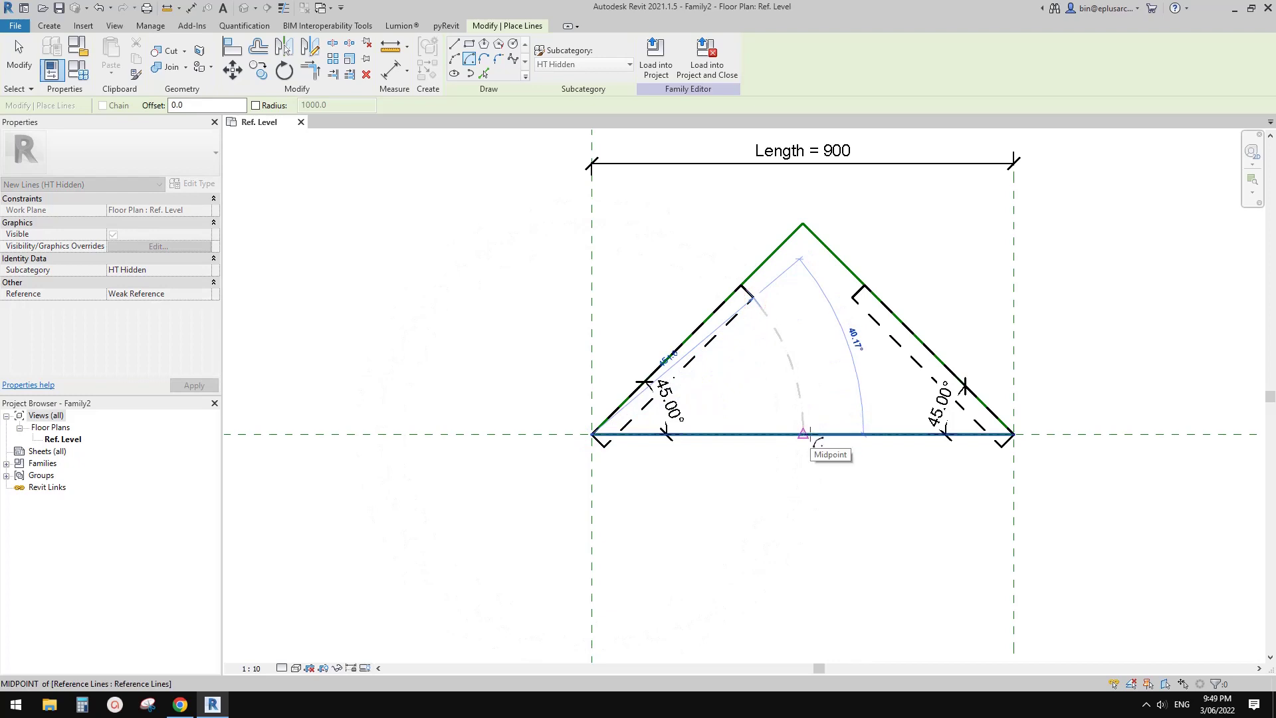
left_click(804, 434)
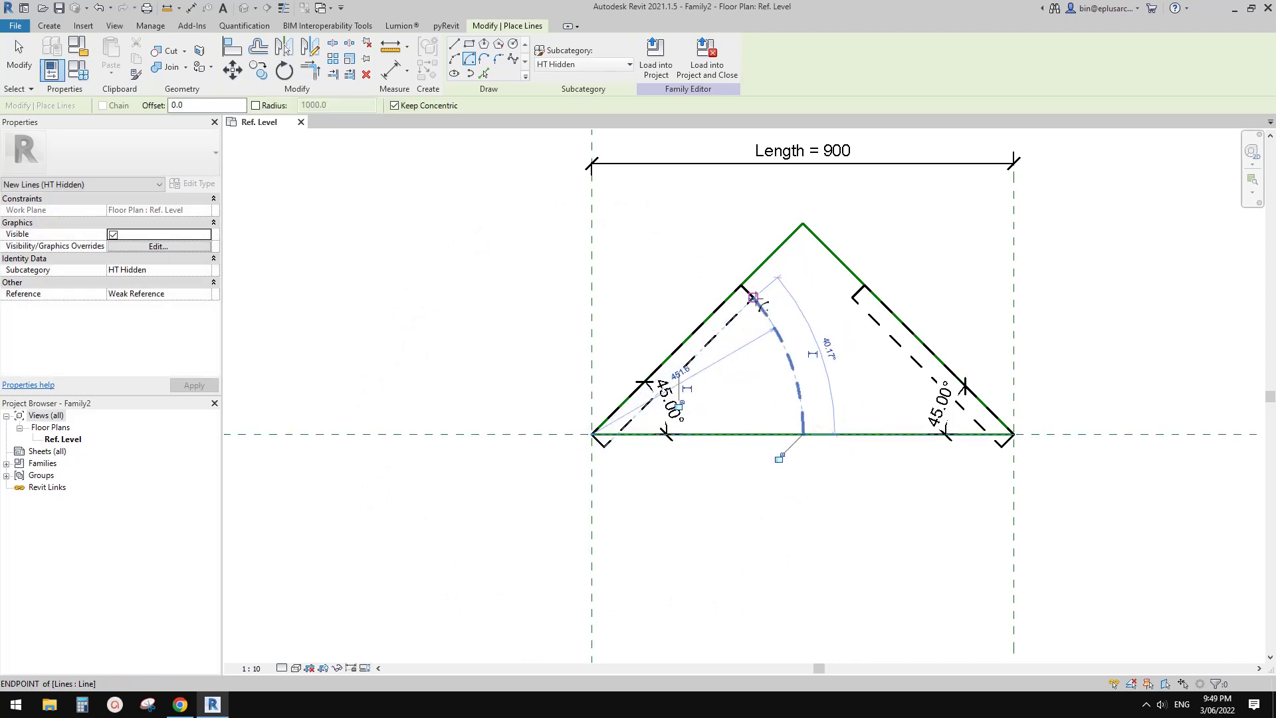
scroll(693, 413, "up", 1)
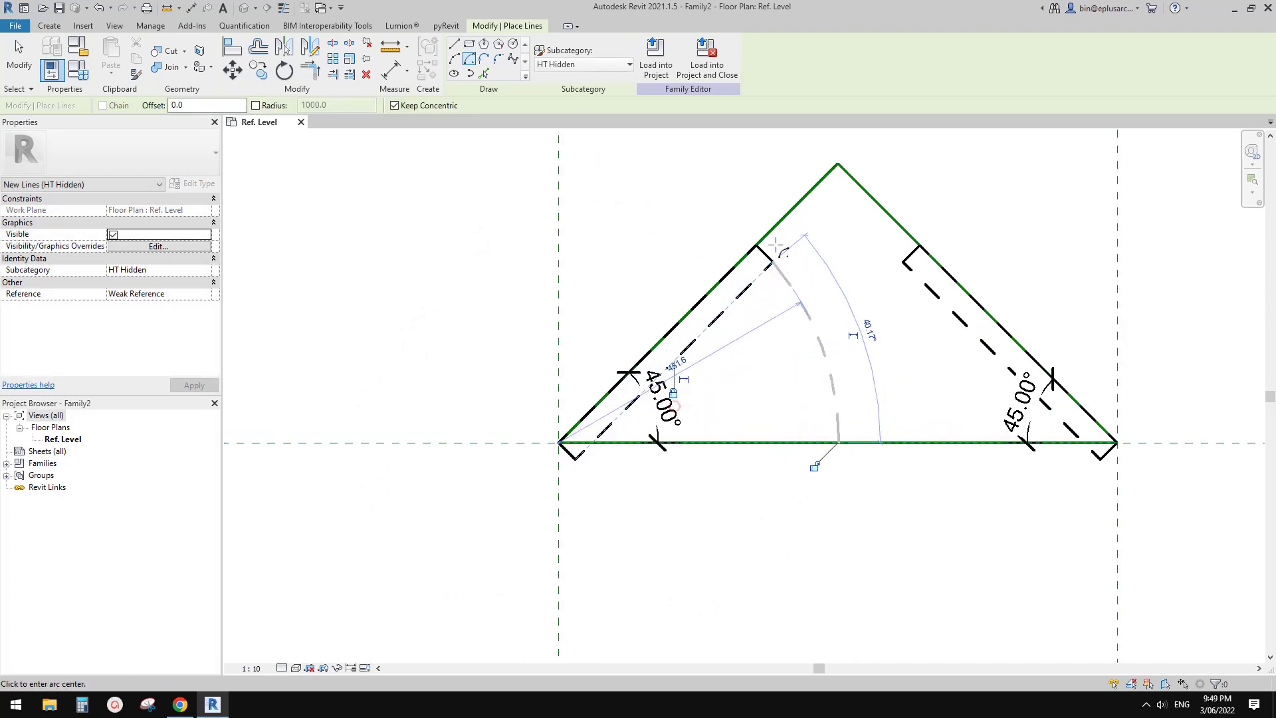
scroll(817, 459, "down", 2)
key("Escape")
key("Escape")
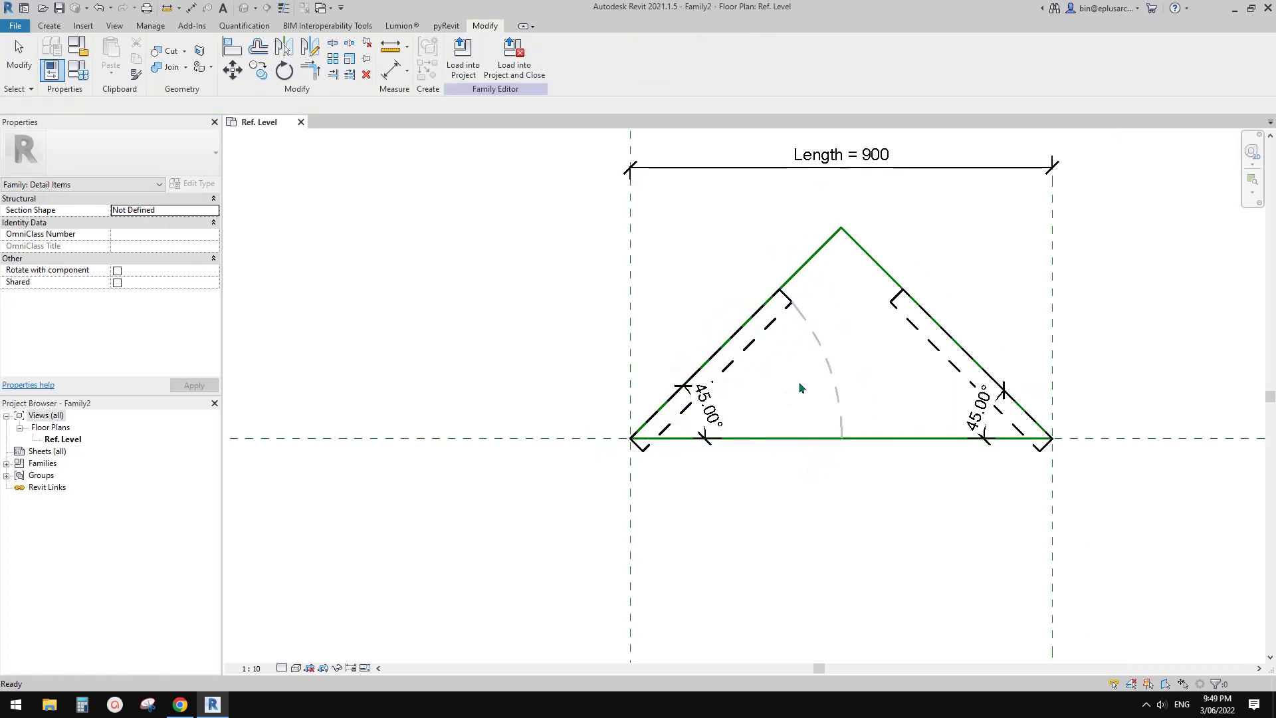
- Make the swing arc's temporary radius dimension permanent and label it with the LH parameter
left_click(822, 364)
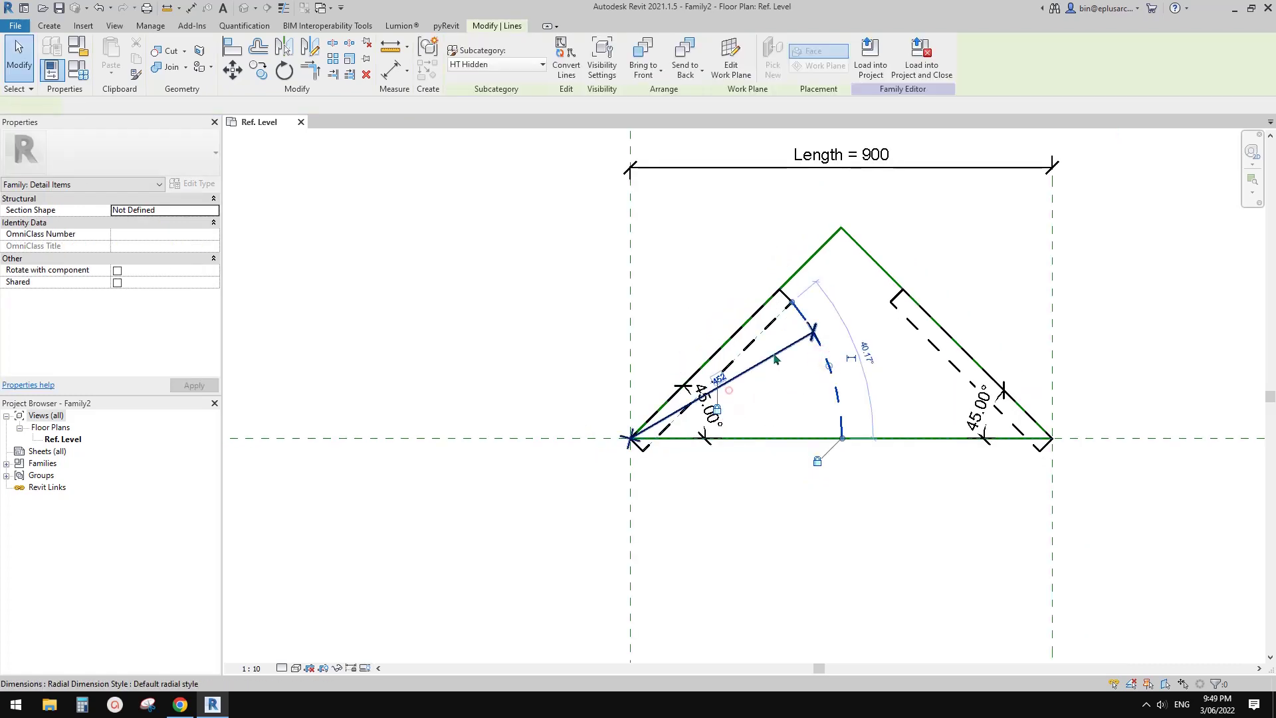
left_click(791, 371)
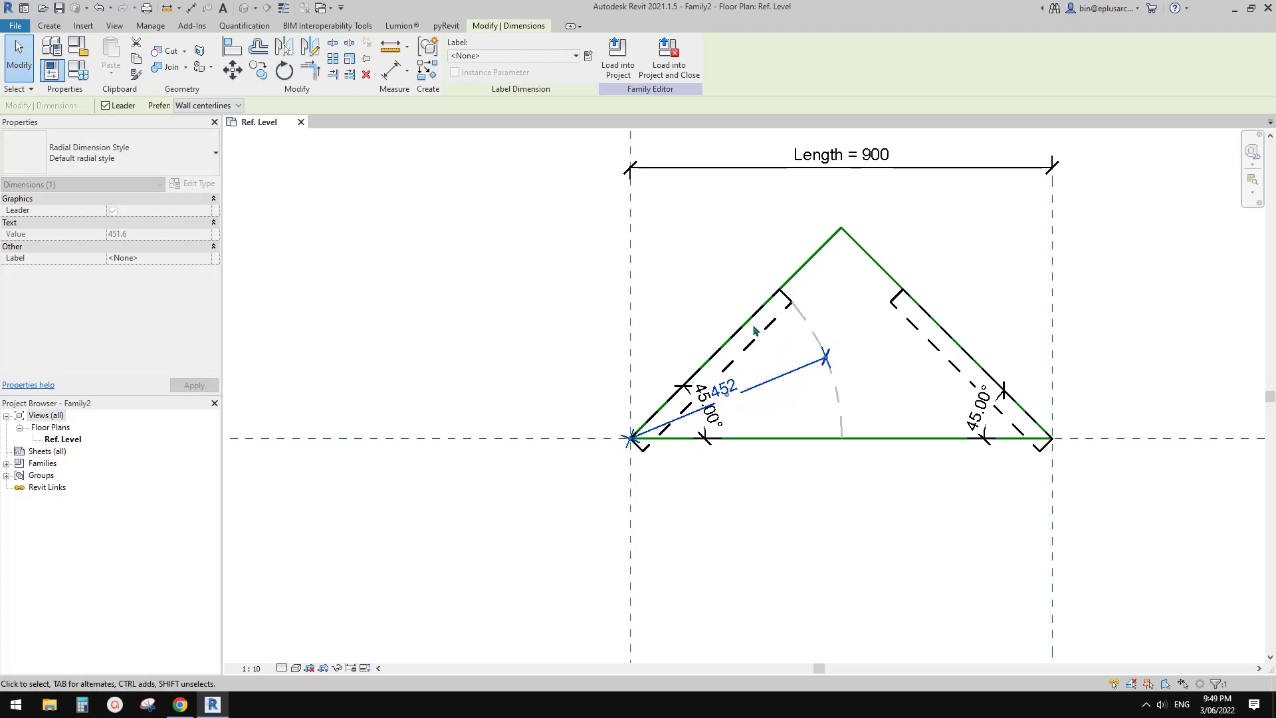
middle_click_drag(775, 337, 801, 365)
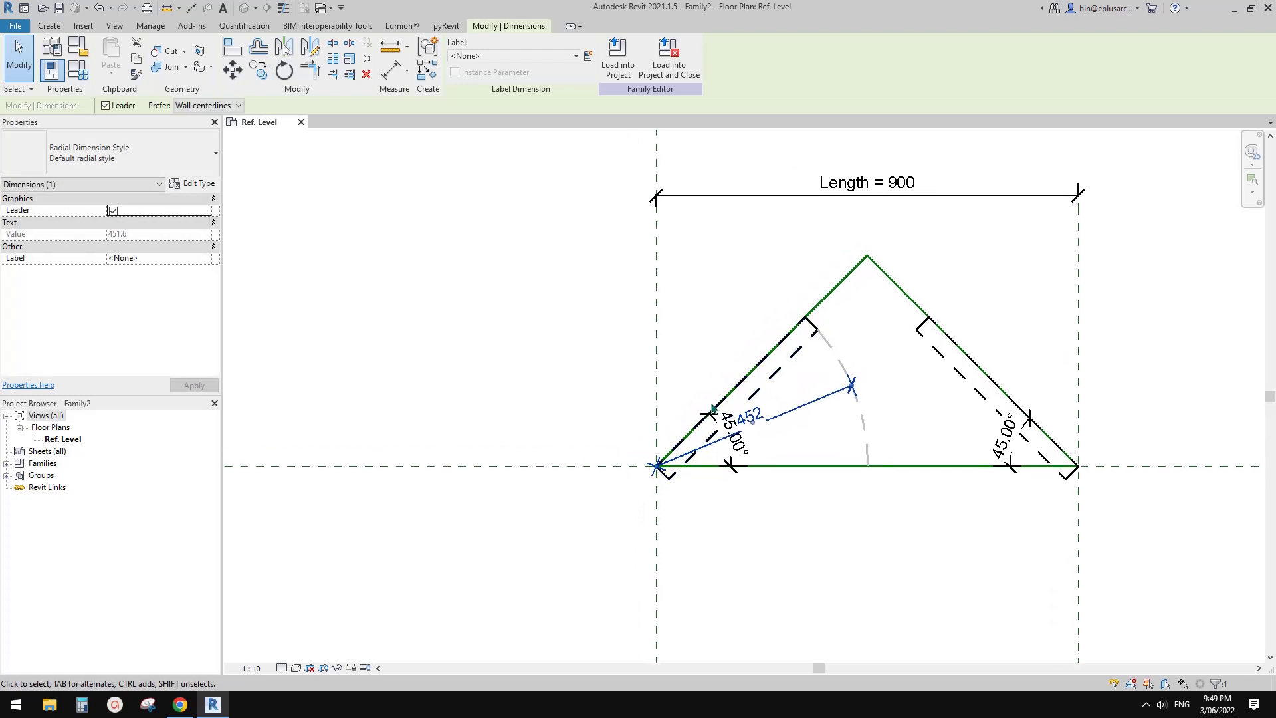
left_click(558, 56)
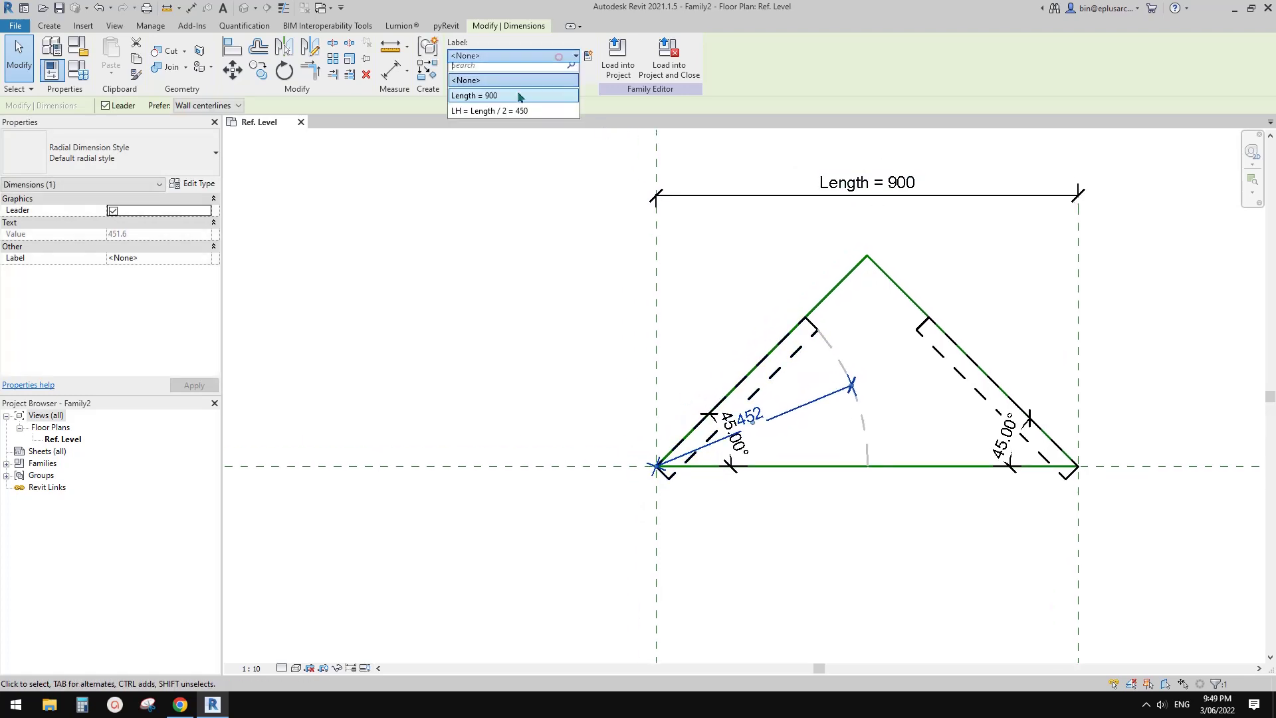
left_click(478, 118)
middle_click_drag(770, 370, 828, 355)
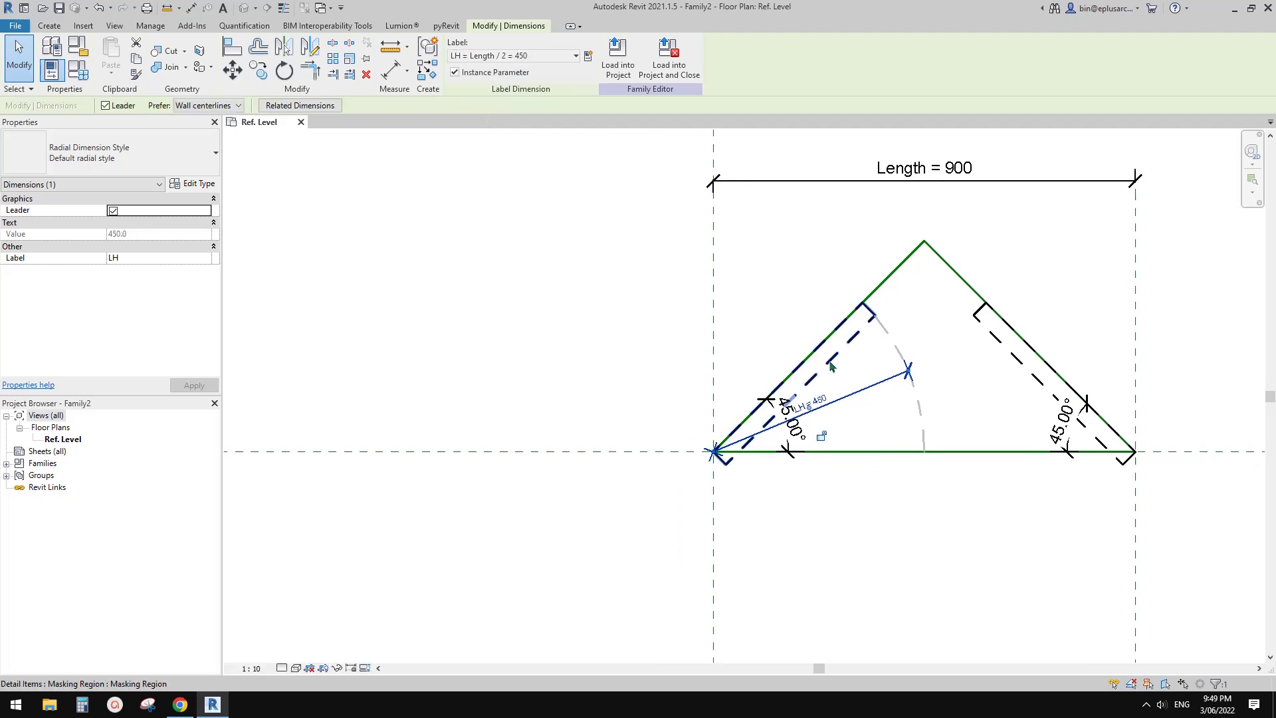
key("Escape")
- Turn on Center Mark Visible for the swing arc
scroll(762, 411, "up", 1)
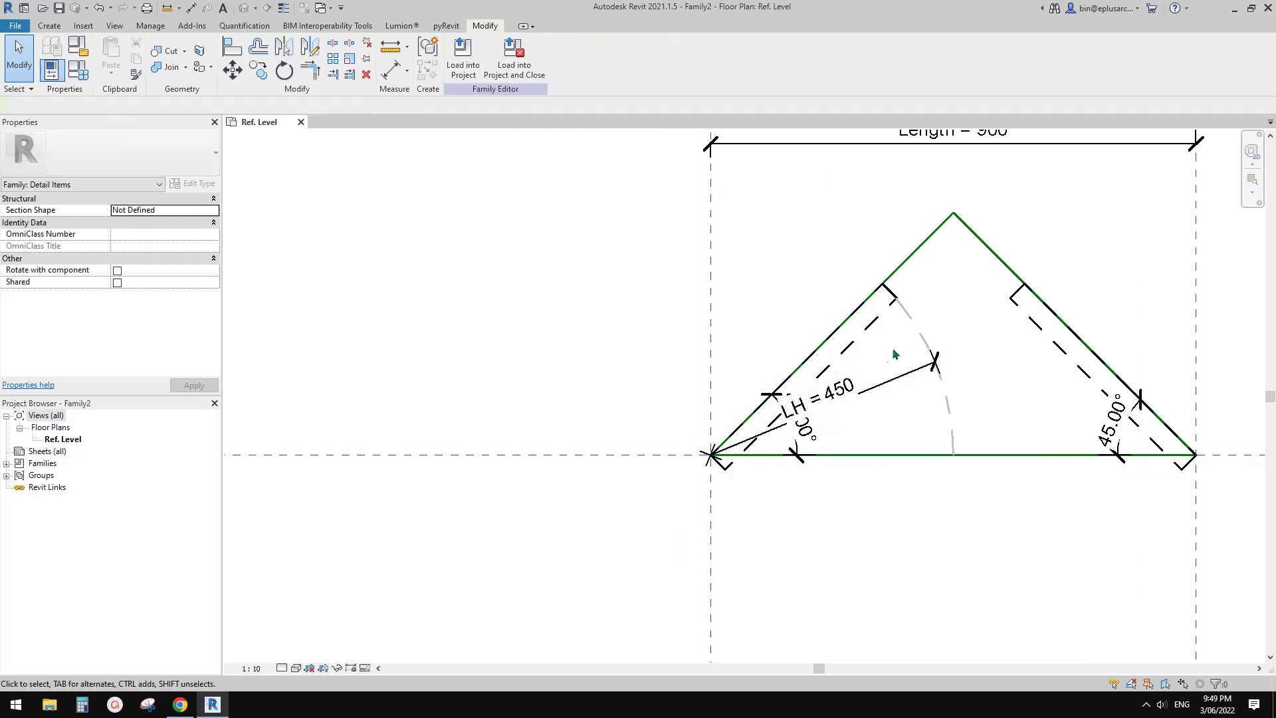
left_click(911, 326)
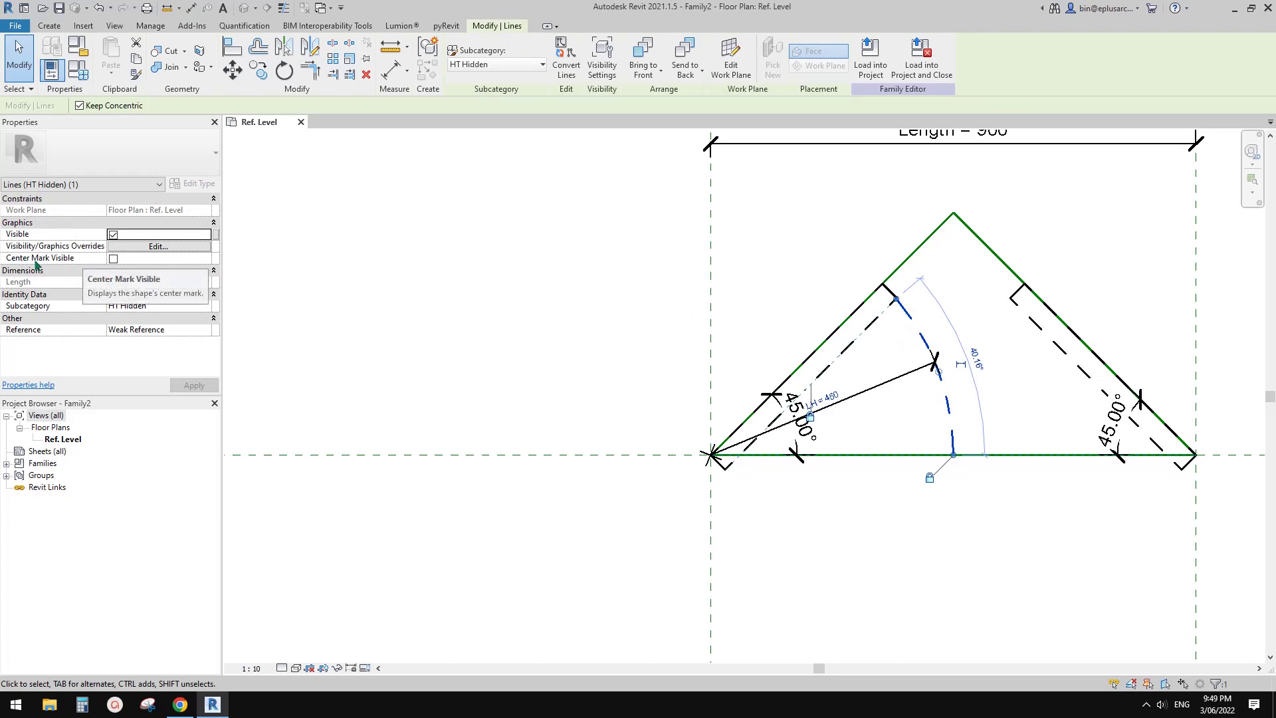
left_click(113, 258)
scroll(758, 316, "down", 1)
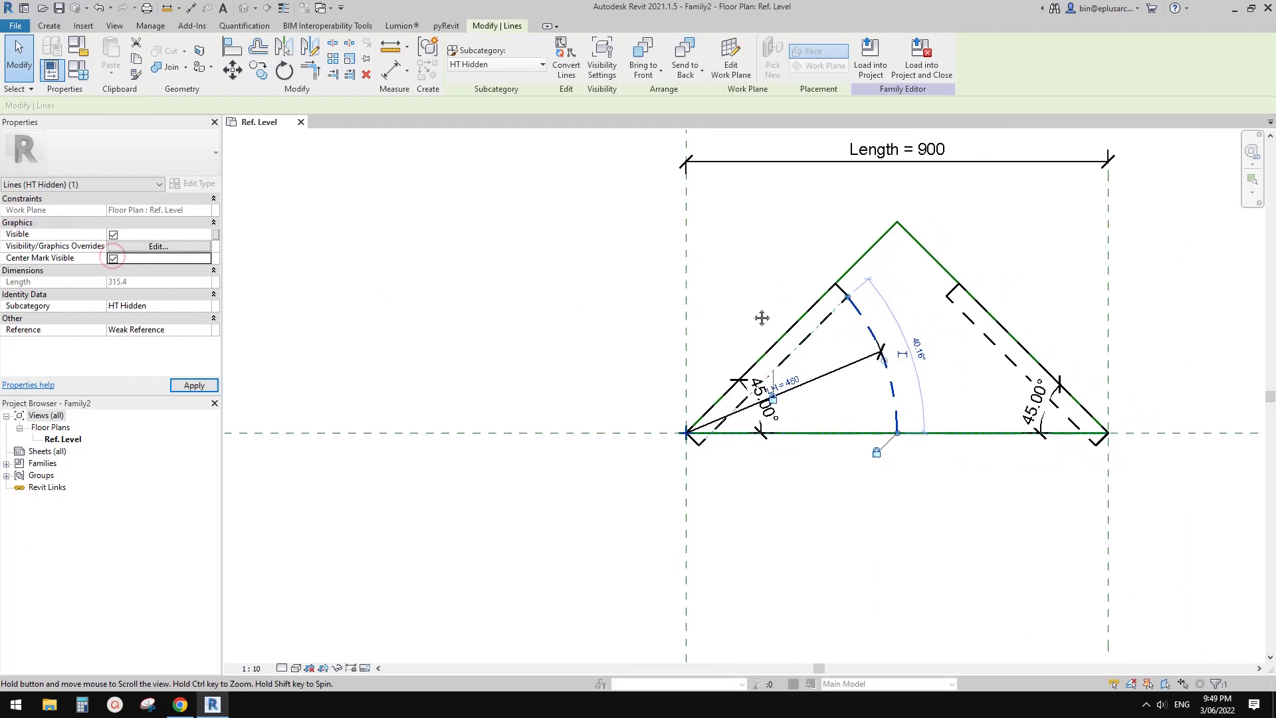
- Temporarily isolate the arc together with the vertical and horizontal reference planes that cross at its center
left_click(686, 303, "ctrl")
left_click(599, 433, "ctrl")
middle_click_drag(729, 325, 731, 338)
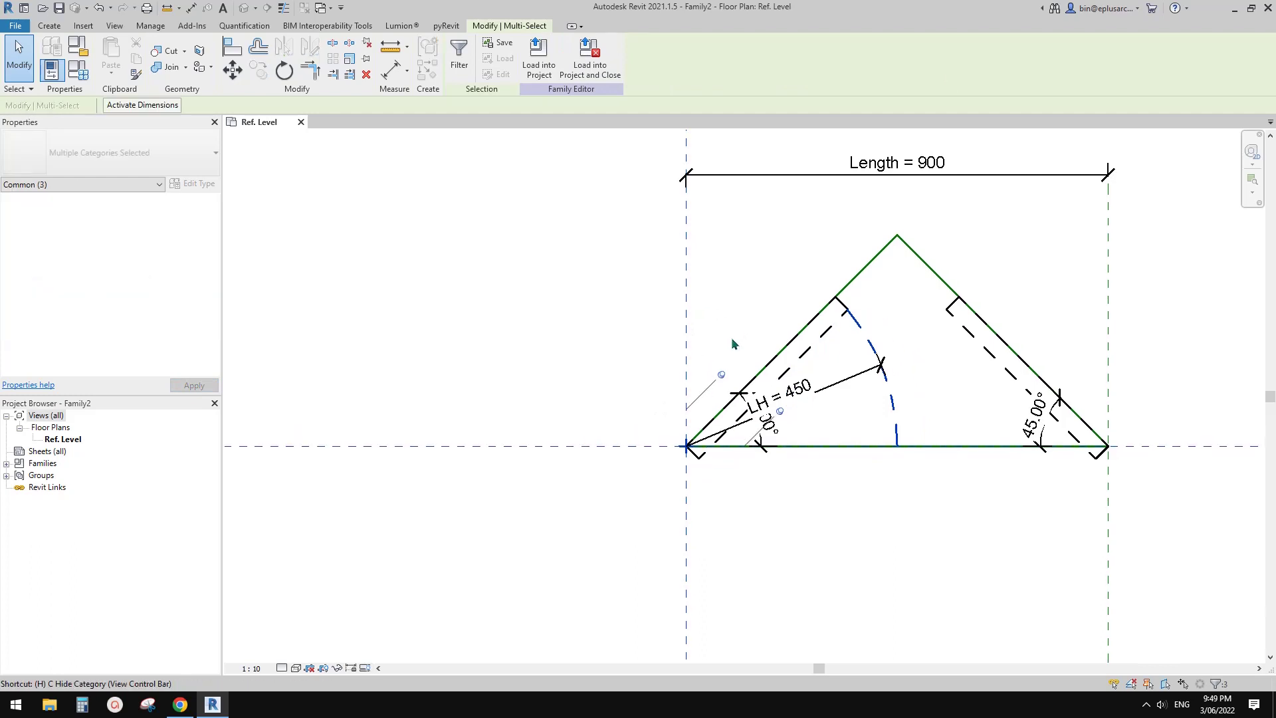
key("h")
key("i")
left_click(739, 344)
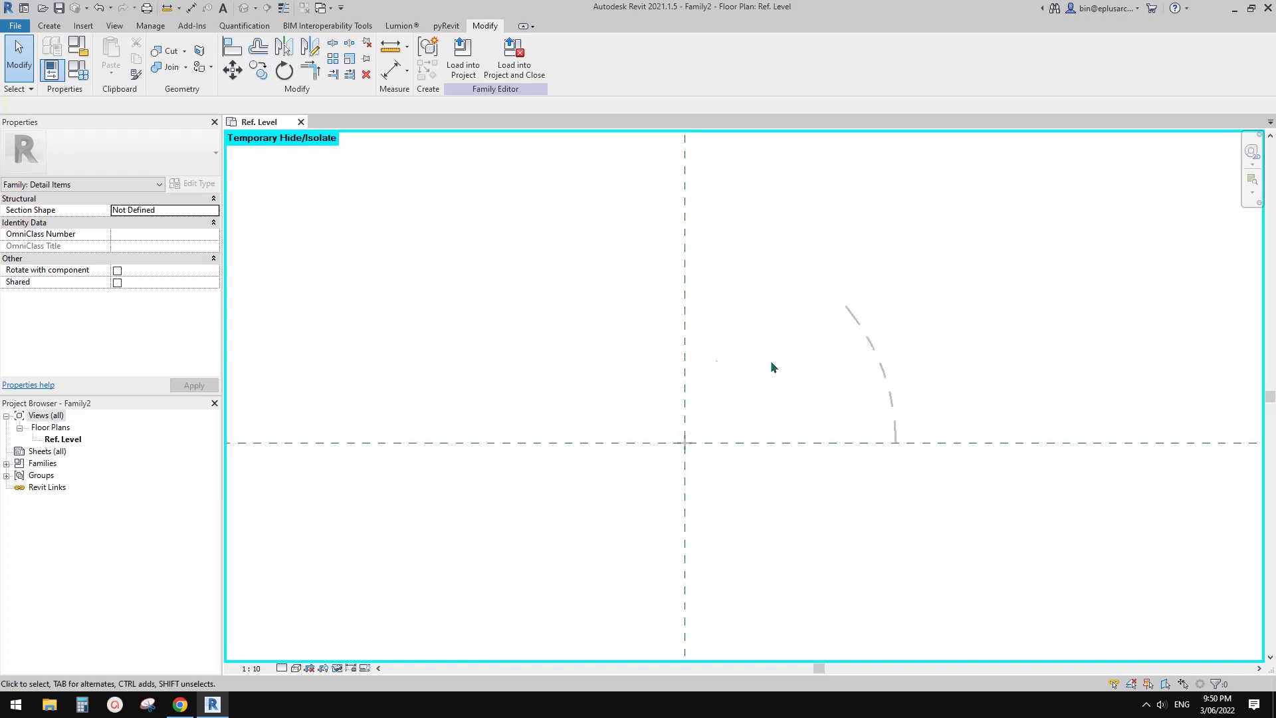
- Align the arc's center mark with the reference planes that cross at the arc's center
key("a")
key("l")
left_click(710, 417)
left_click(719, 444)
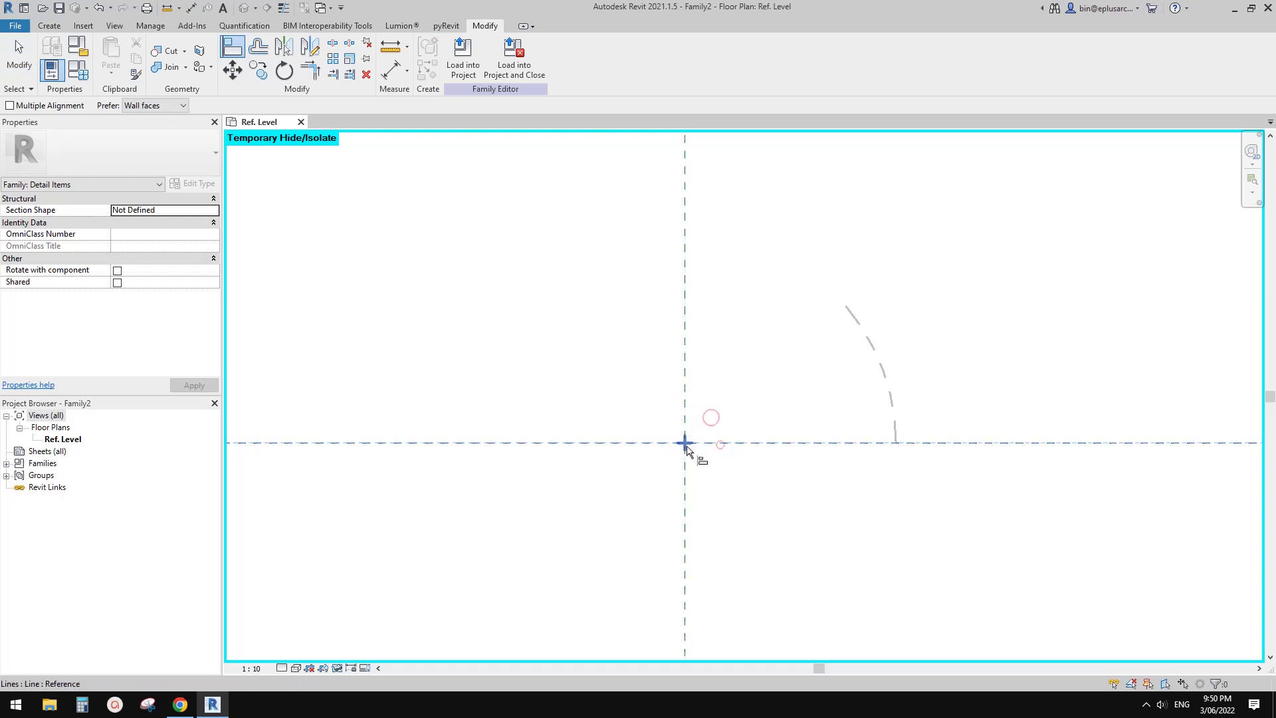
scroll(788, 399, "down", 1)
key("Escape")
key("Escape")
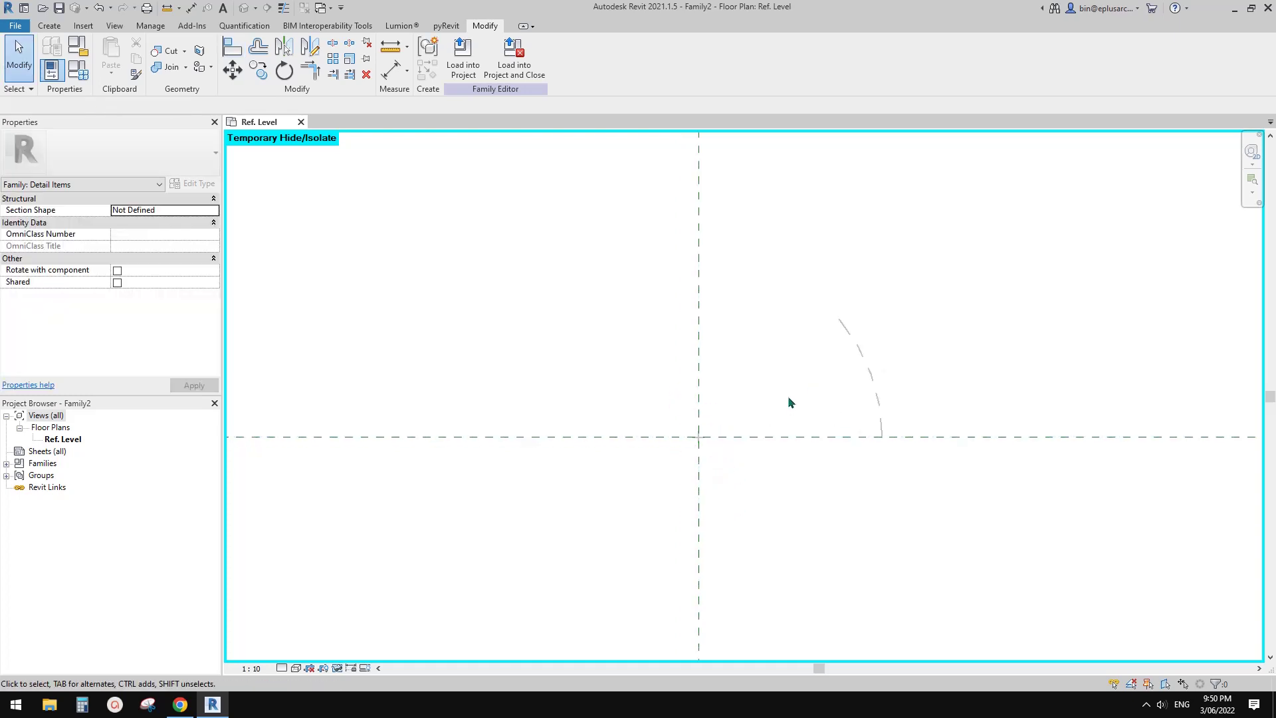
- Reset the temporary isolation and mirror the dashed swing arc about a vertical axis drawn through the triangle's apex
key("r")
mouse_move(906, 428)
middle_mouse_down()
mouse_move(807, 419)
mouse_move(799, 394)
middle_mouse_up()
left_click(778, 398)
key("d")
key("m")
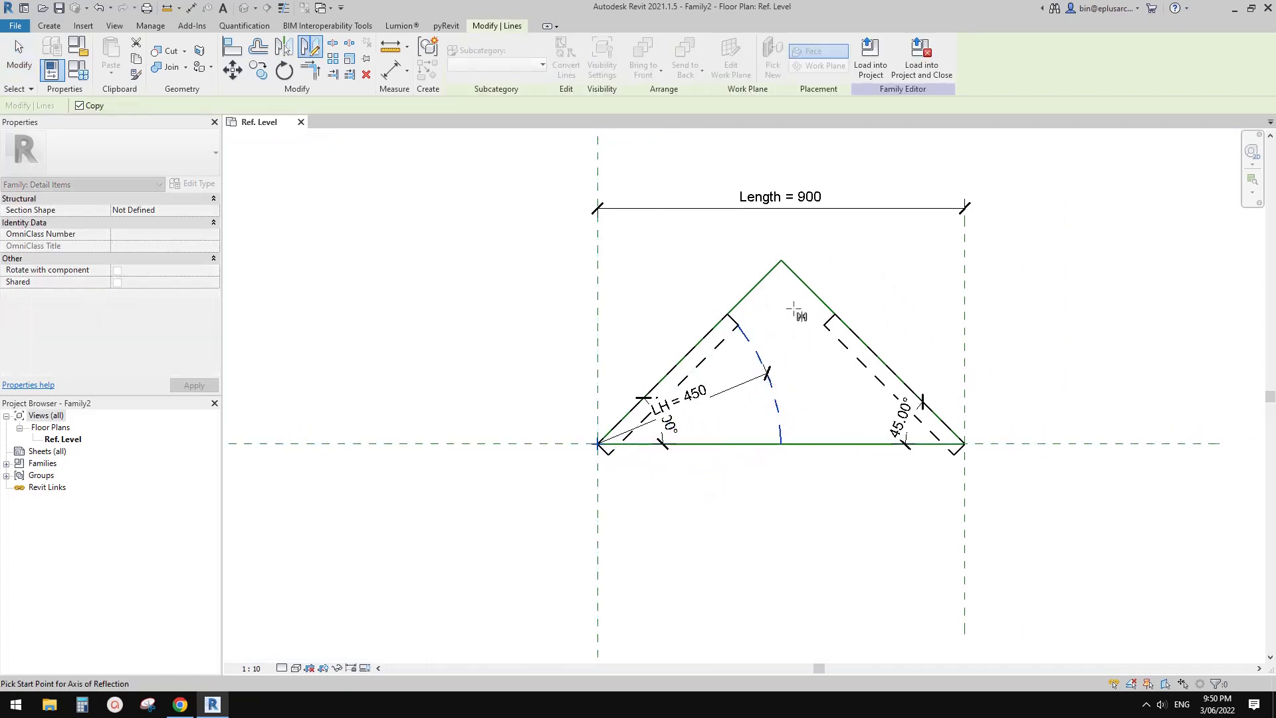
left_click(781, 261)
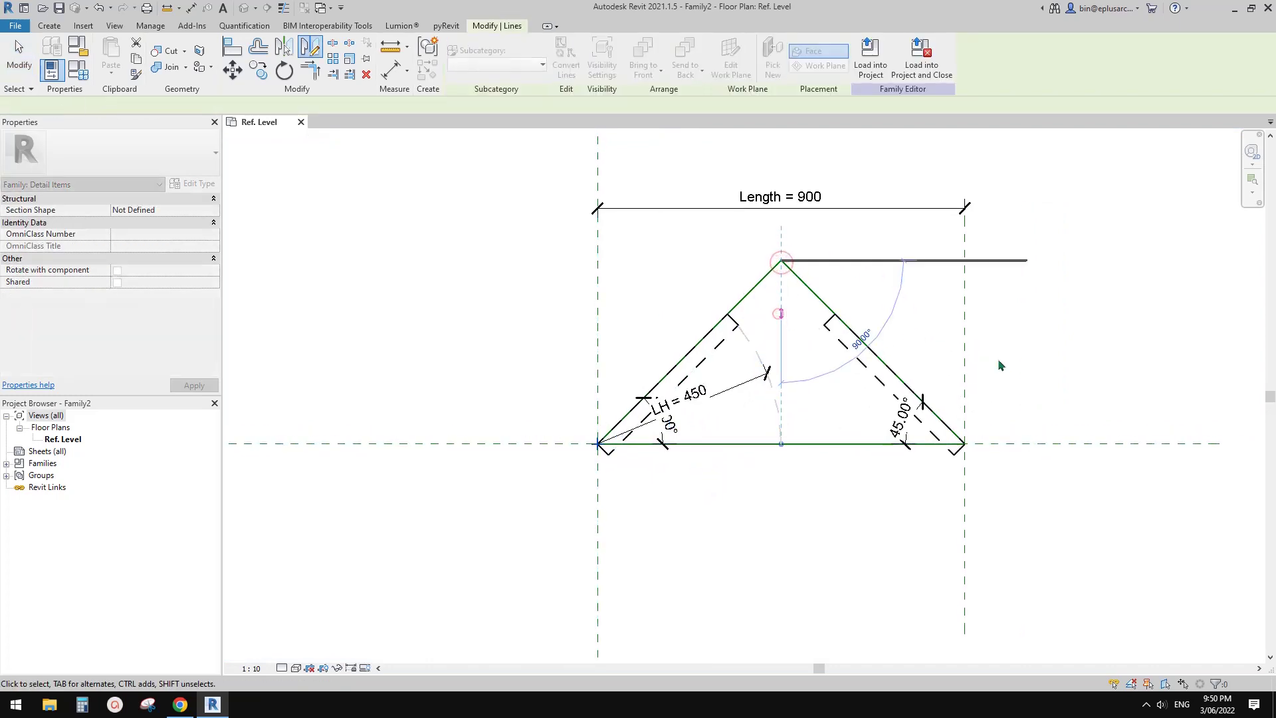
left_click(860, 381)
- Temporarily isolate the mirrored arc together with the right vertical and the horizontal reference planes
scroll(844, 392, "up", 1)
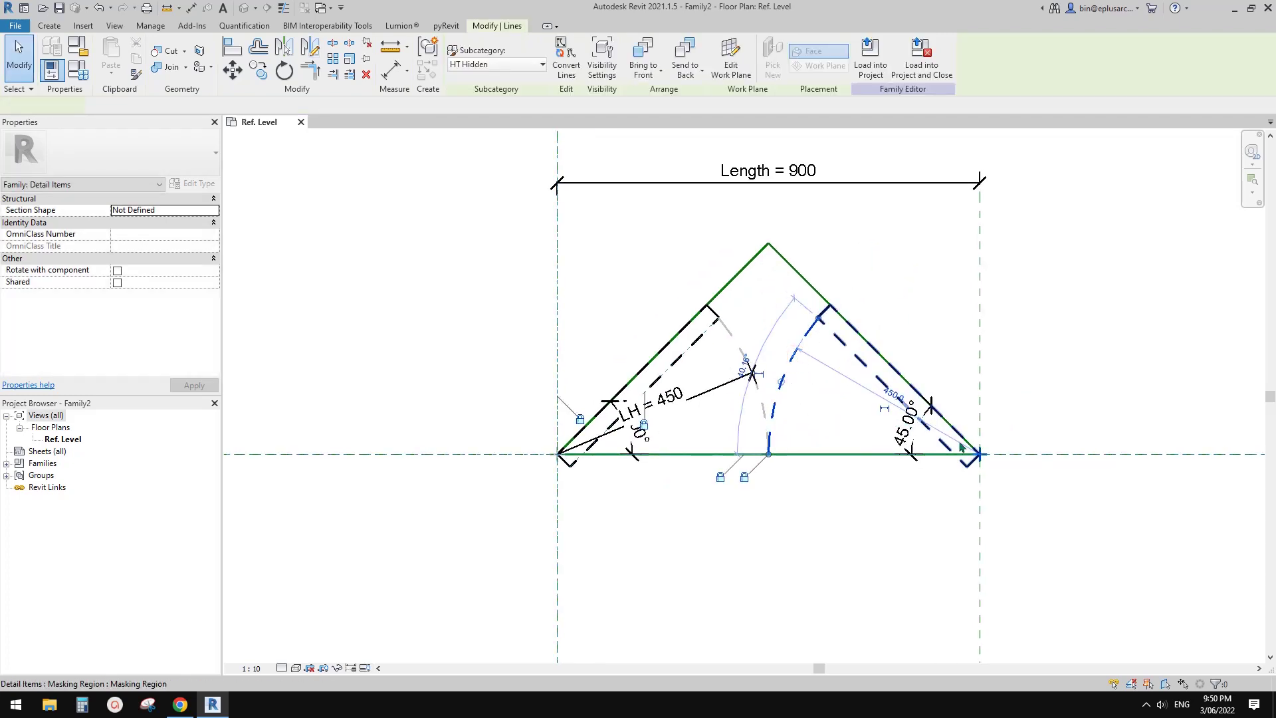
left_click(980, 342, "ctrl")
left_click(1047, 454, "ctrl")
middle_click_drag(1067, 388, 1058, 402)
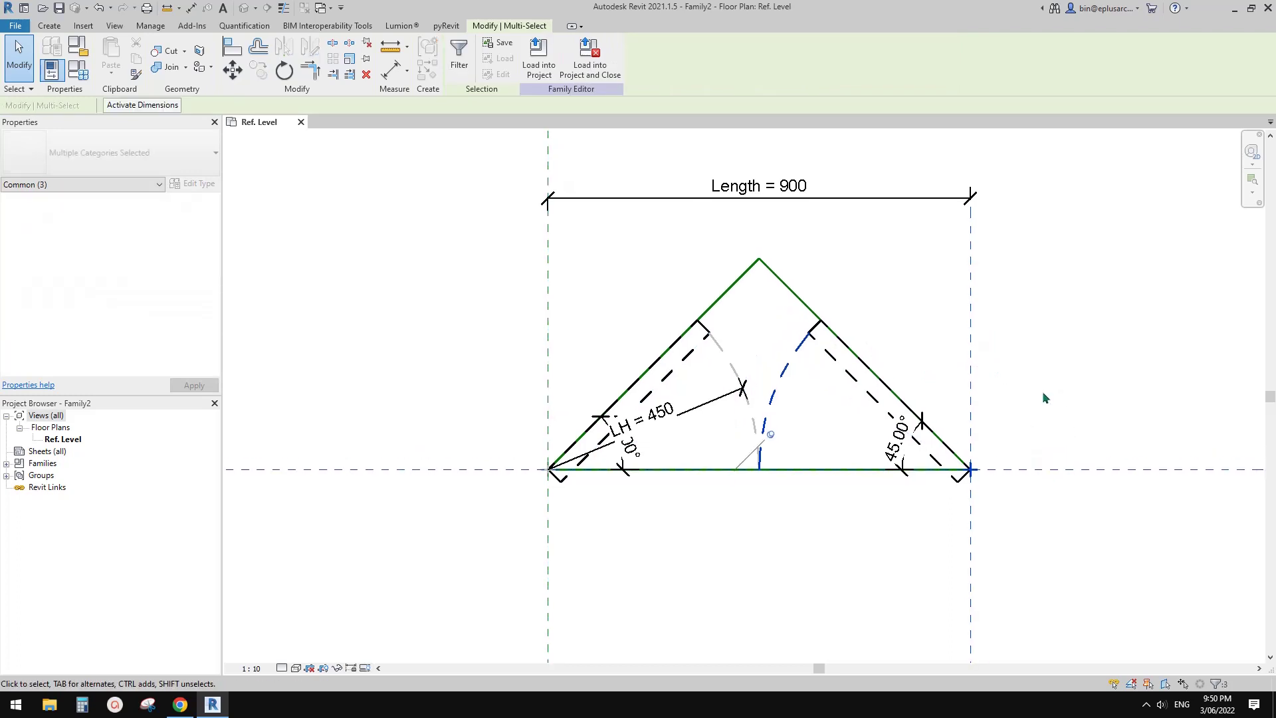
key("i")
middle_click_drag(916, 396, 909, 402)
- Align the mirrored arc's center mark with the two reference planes crossing at its center
key("a")
key("l")
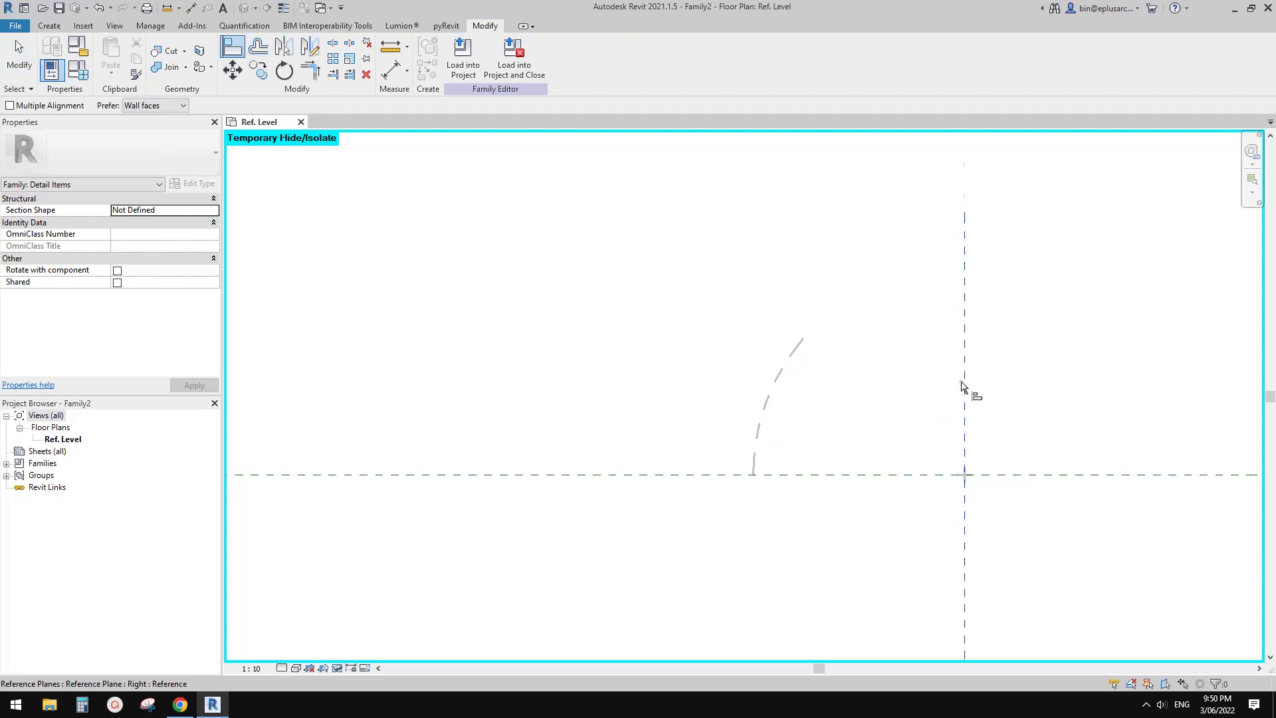
left_click(965, 475)
left_click(963, 478)
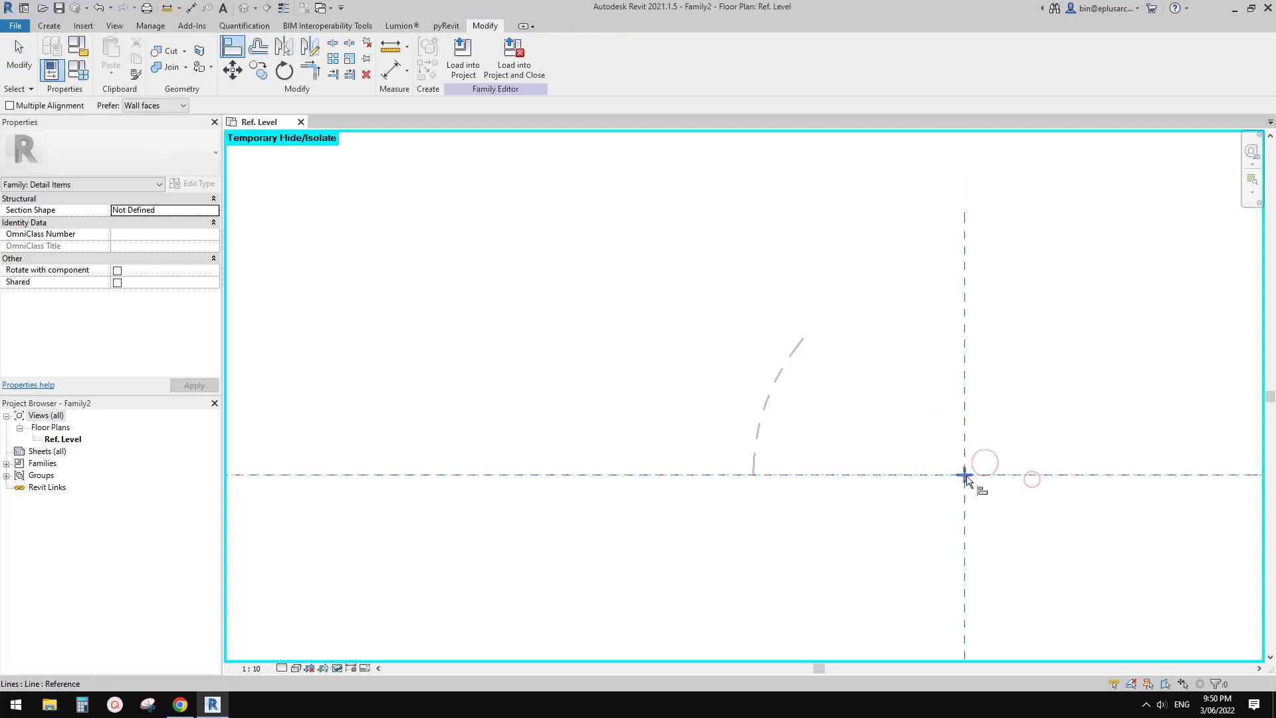
key("Escape")
key("Escape")
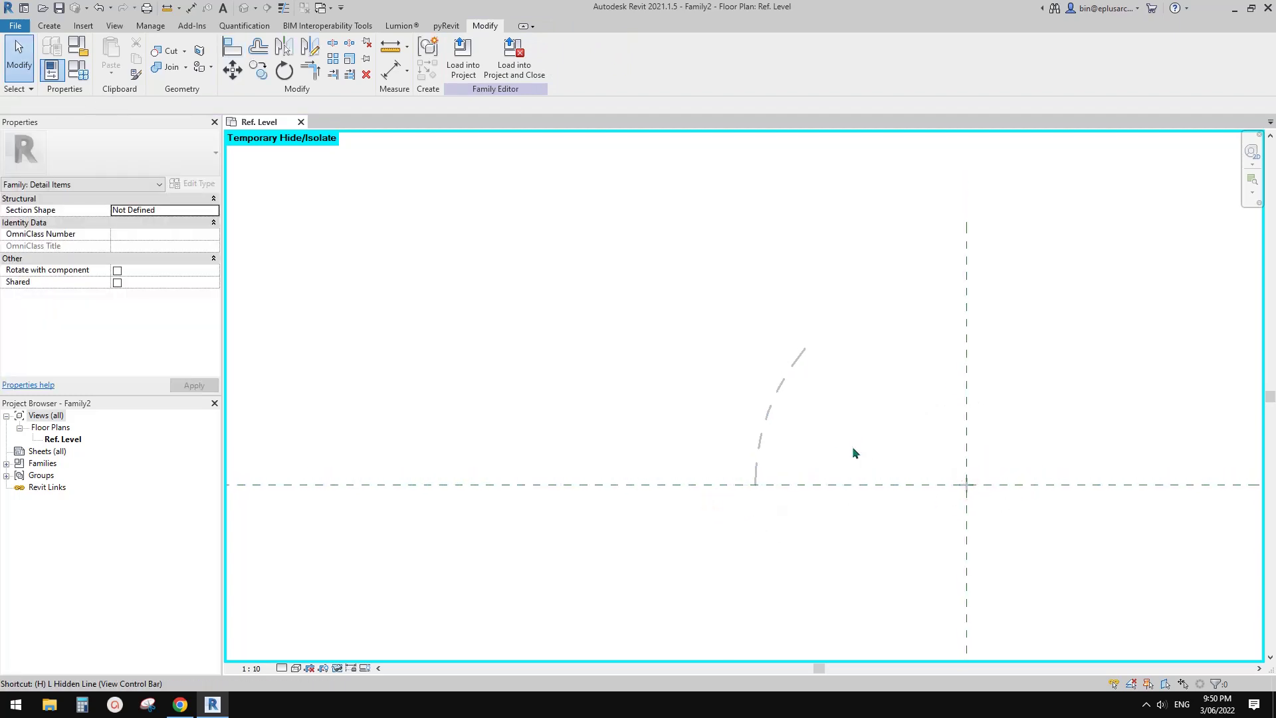
- Reset the isolation, make the mirrored arc's temporary radius dimension permanent and label it with the LH parameter
key("h")
key("r")
left_click(788, 387)
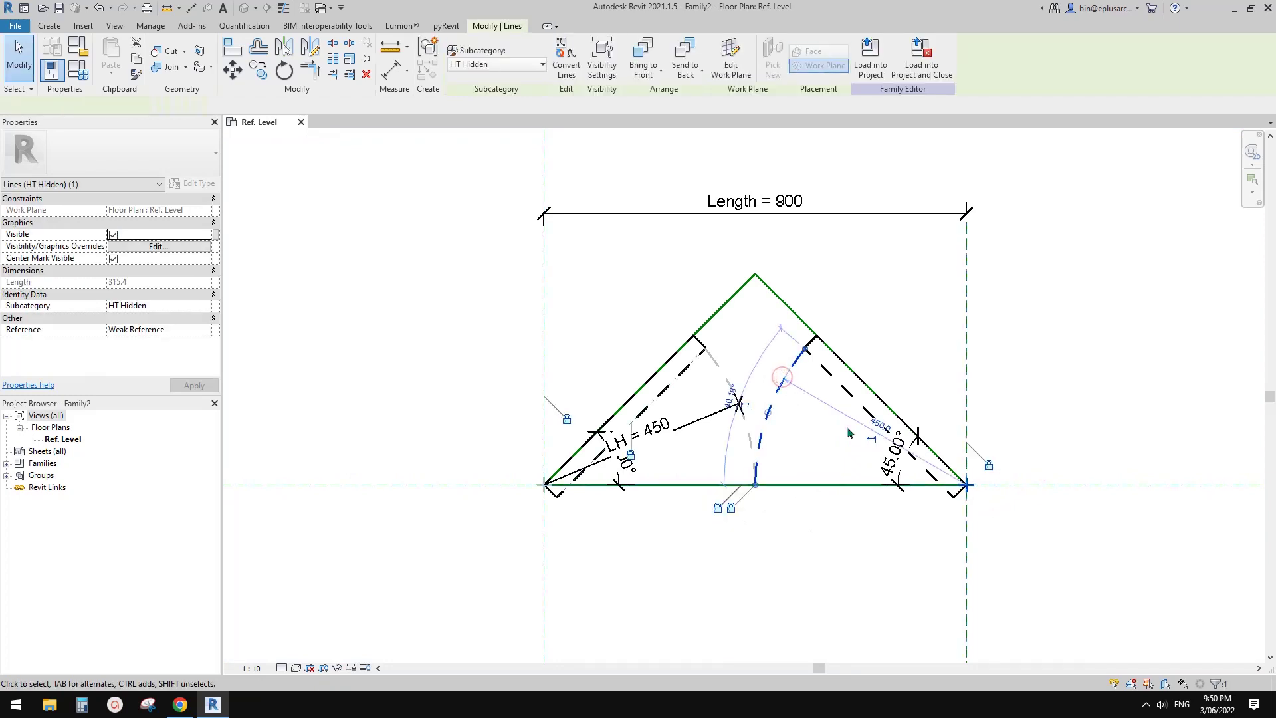
left_click(862, 425)
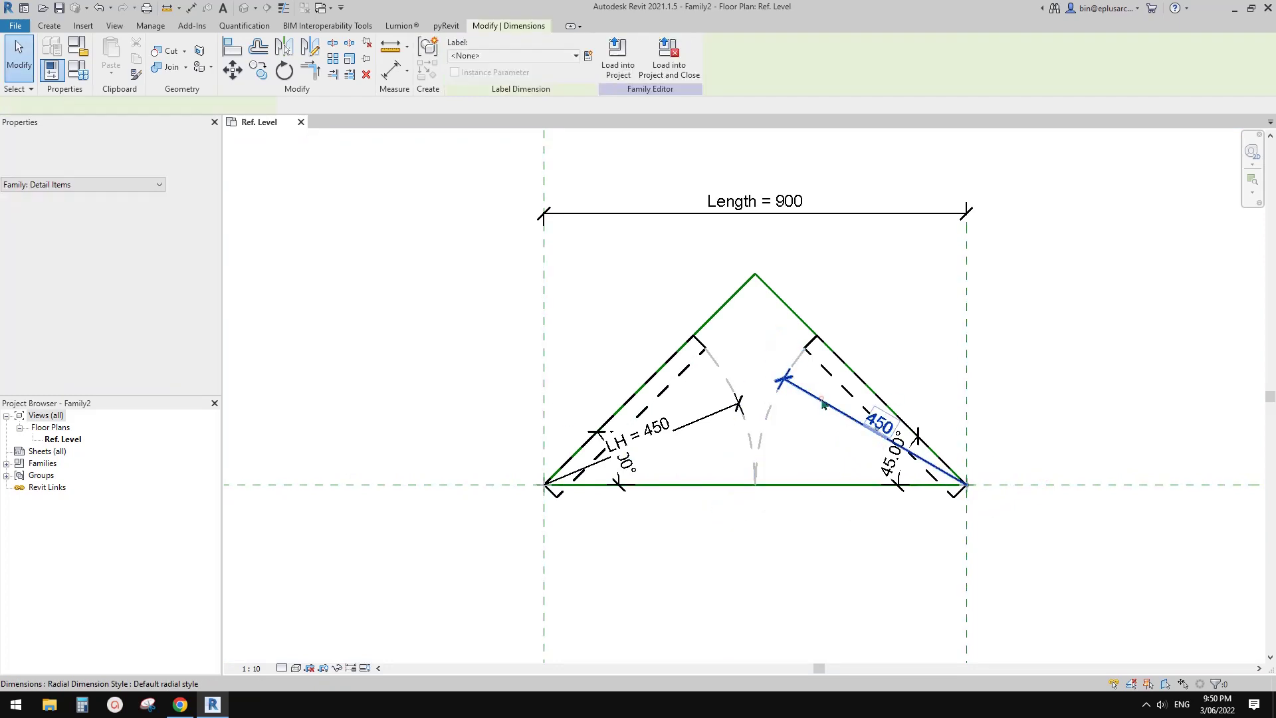
left_click(555, 56)
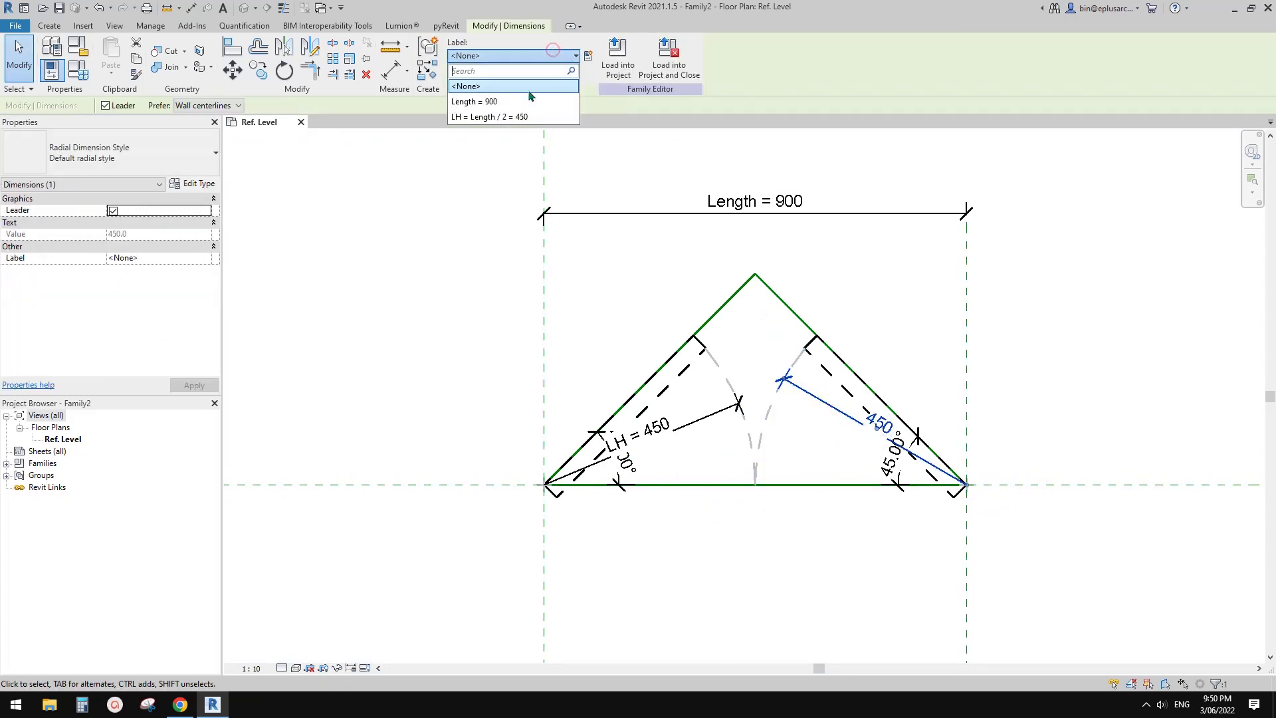
left_click(491, 116)
middle_click_drag(858, 336, 864, 311)
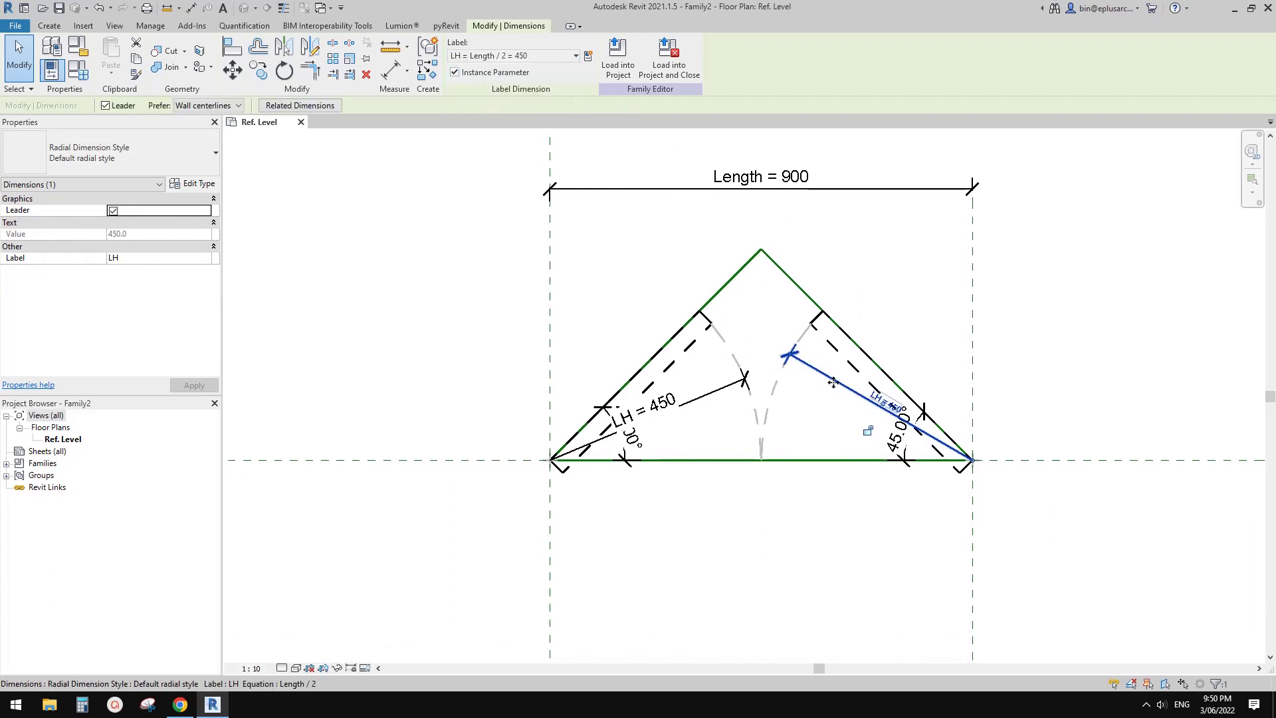
left_click(840, 392)
middle_click_drag(826, 404, 894, 393)
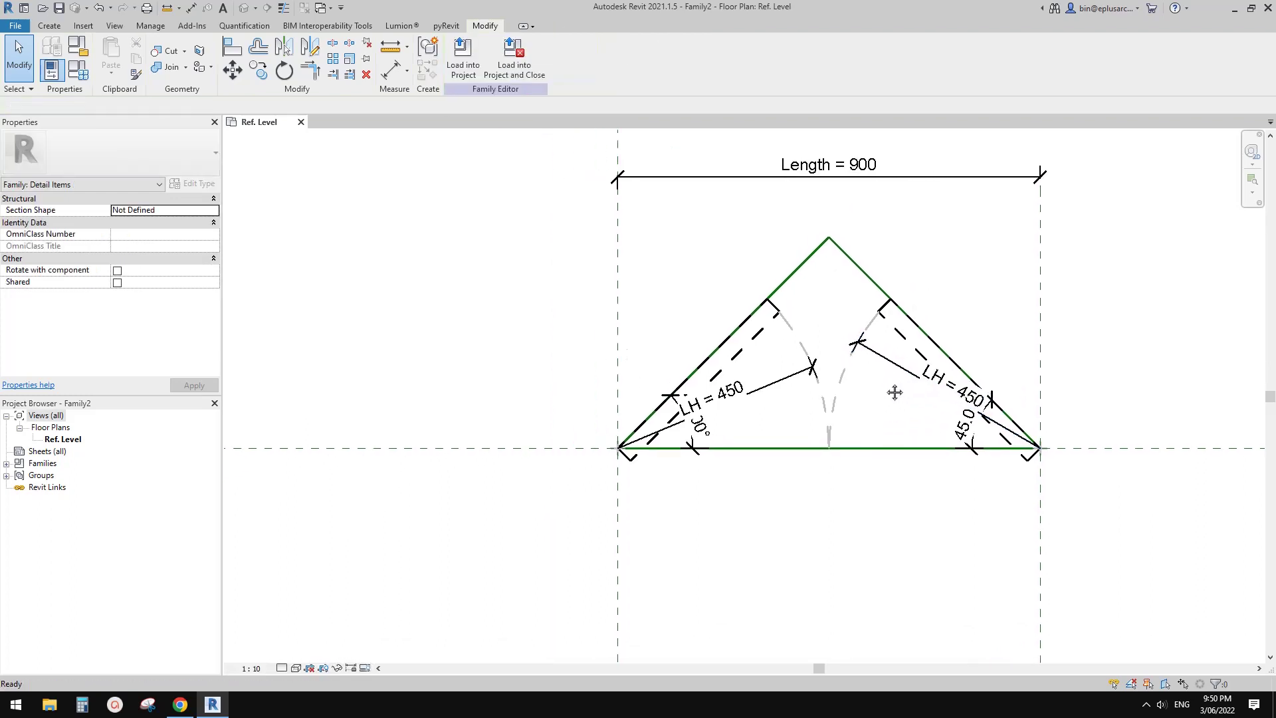
- Lock the mirrored arc's upper end to the right panel's corner and re-snap its lower end to the base line's midpoint
left_click(873, 326)
scroll(877, 321, "up", 2)
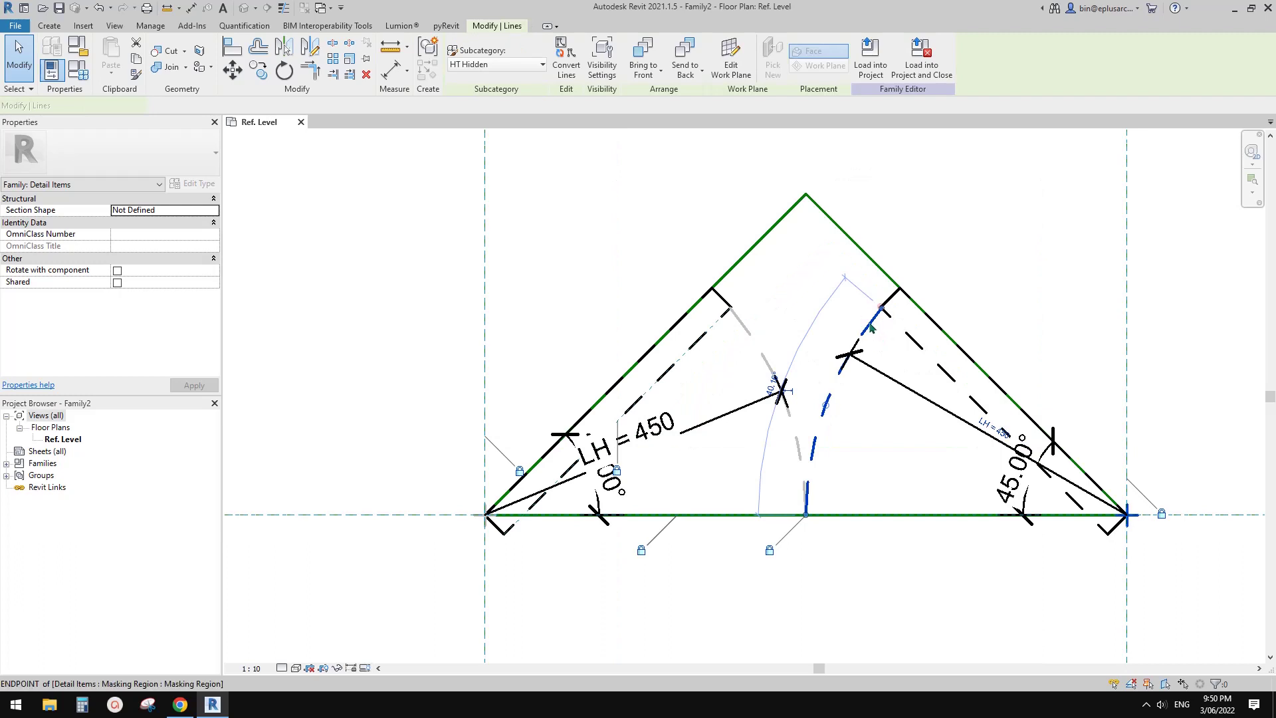
left_click(961, 427)
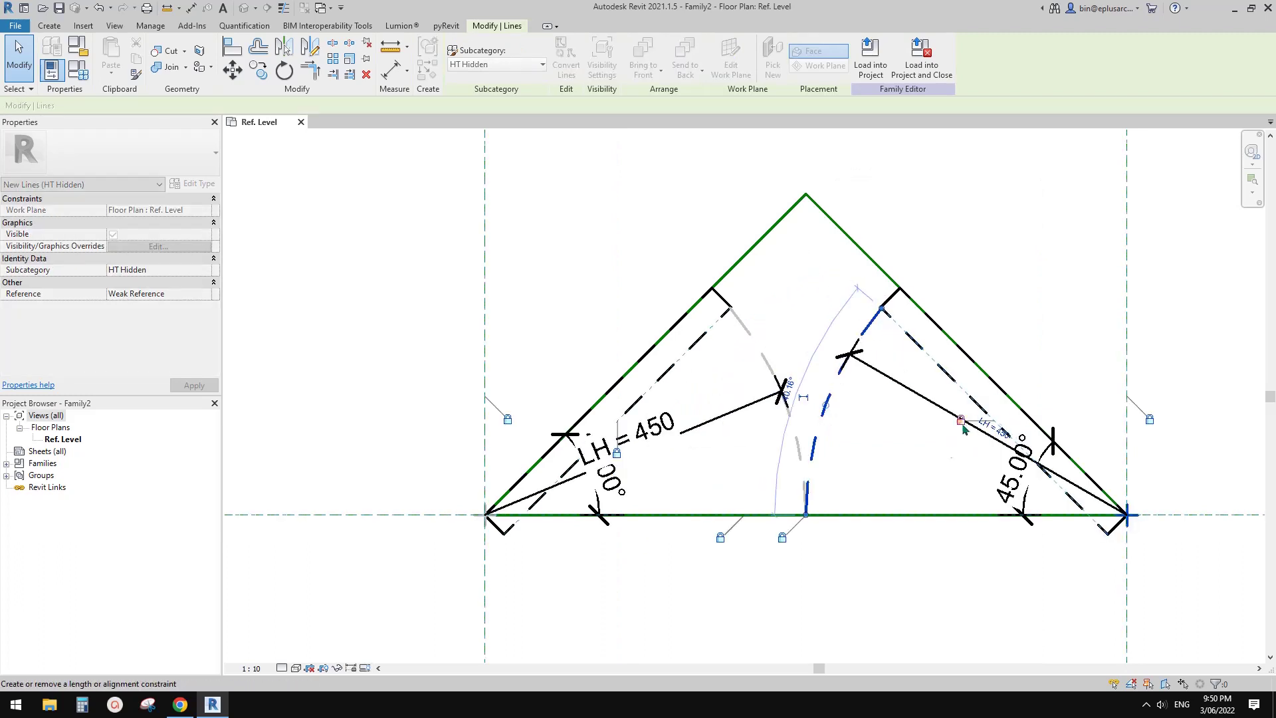
left_click_drag(806, 514, 806, 515)
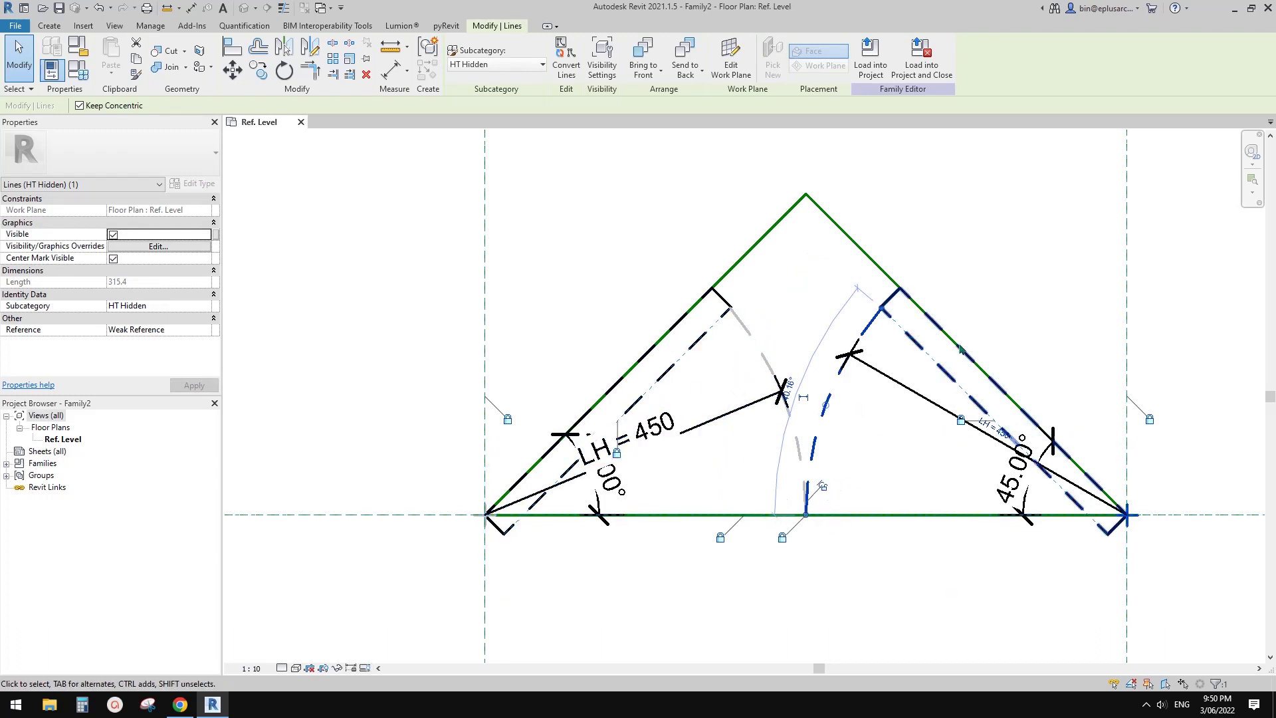
key("Escape")
scroll(931, 476, "down", 2)
middle_click_drag(931, 476, 897, 429)
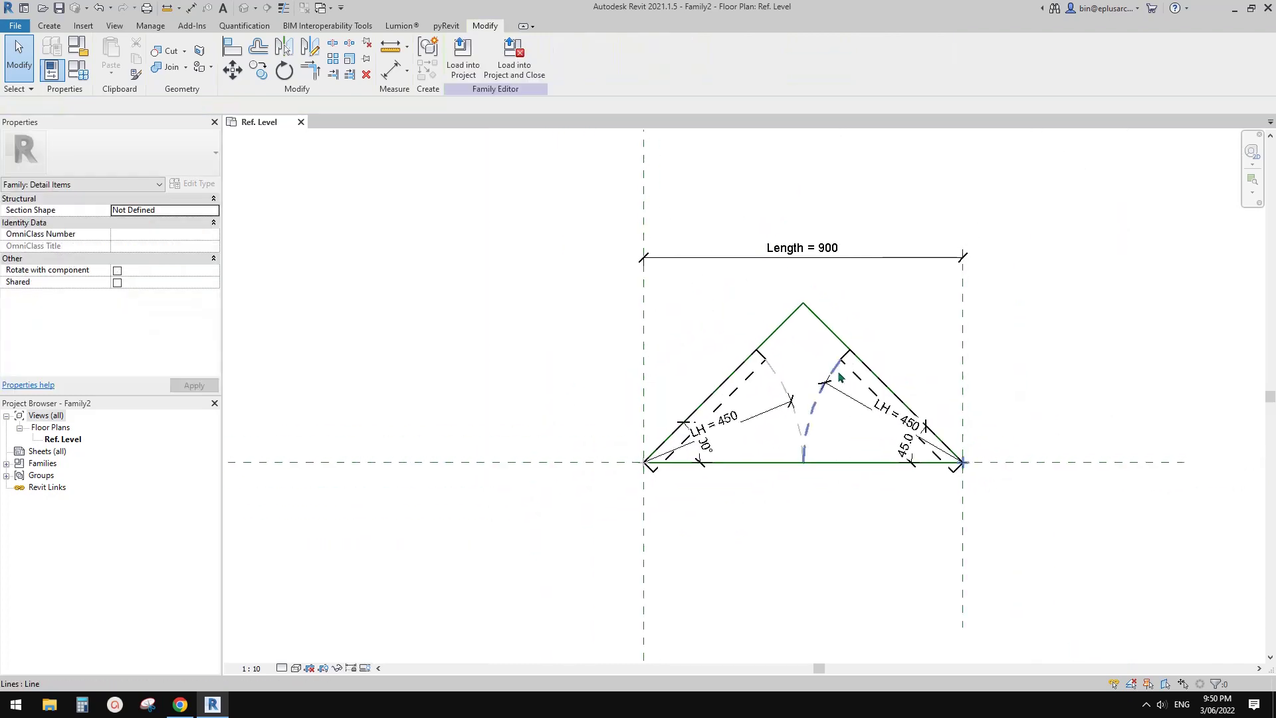
scroll(820, 372, "up", 2)
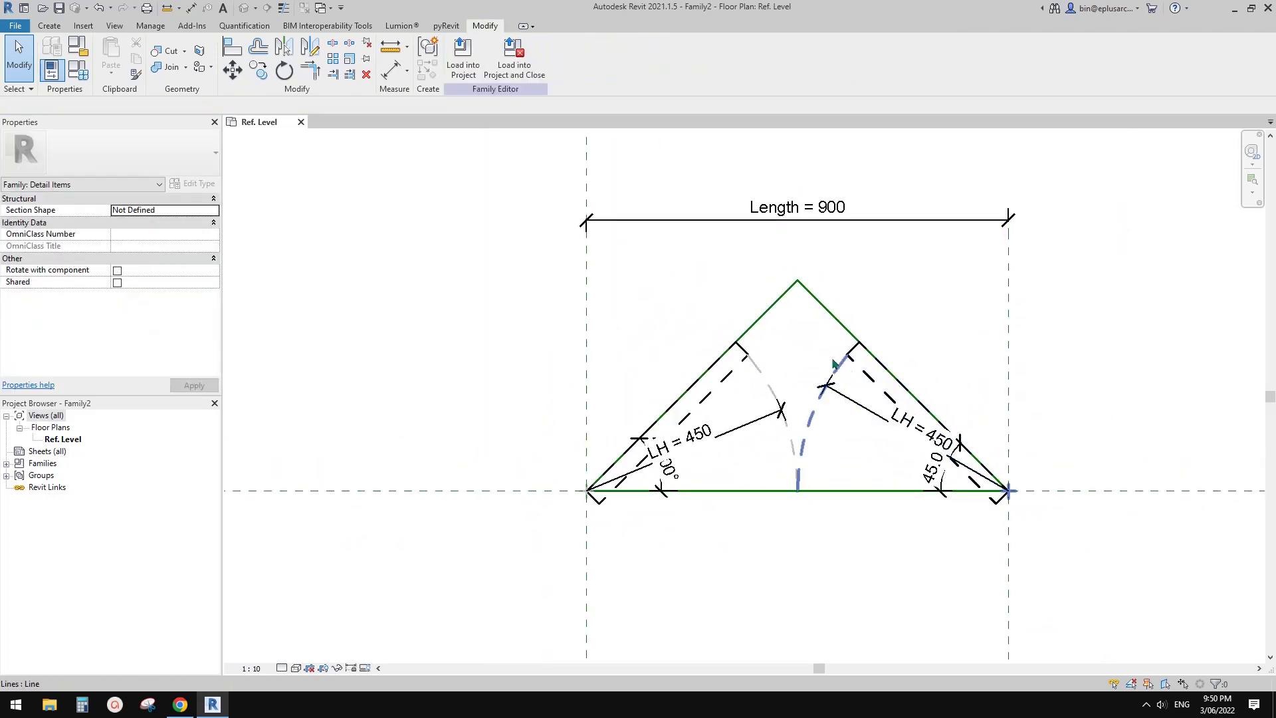
mouse_move(813, 347)
middle_mouse_down()
mouse_move(794, 366)
mouse_move(818, 370)
mouse_move(810, 378)
middle_mouse_up()
middle_click_drag(845, 313, 839, 315)
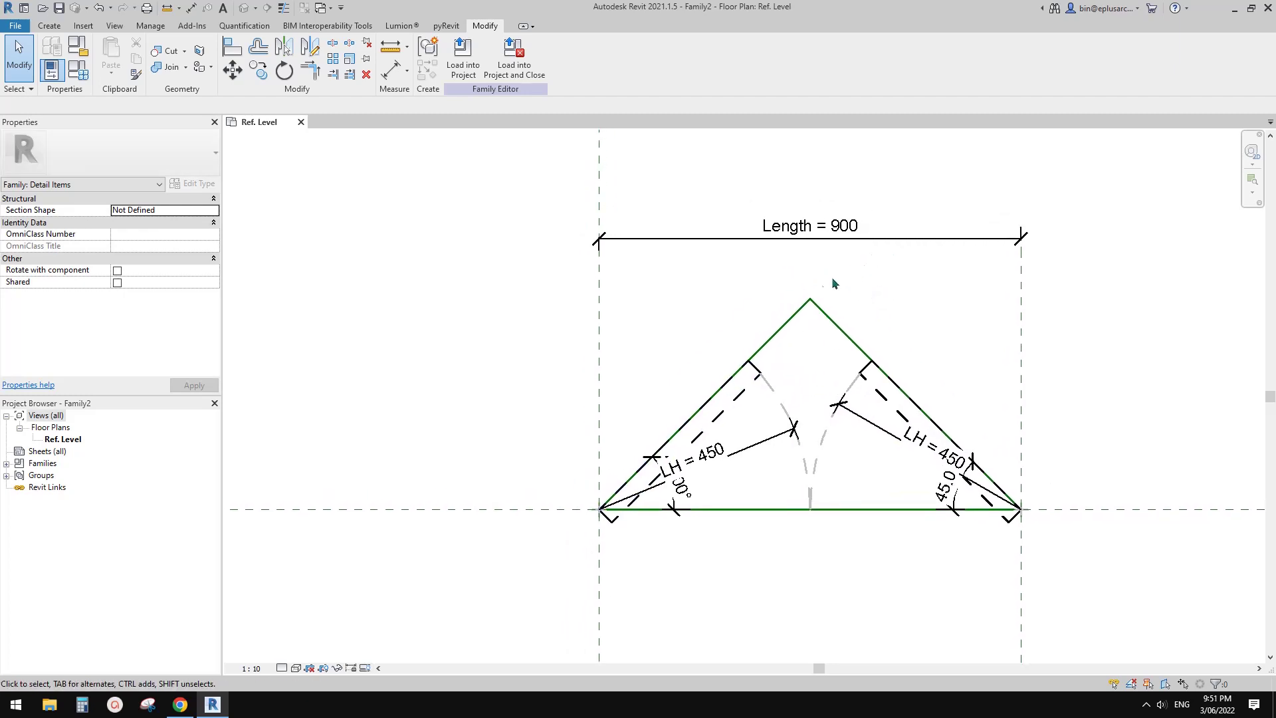
- Copy the left masking-region panel and paste it aligned to the same place
left_click(737, 394)
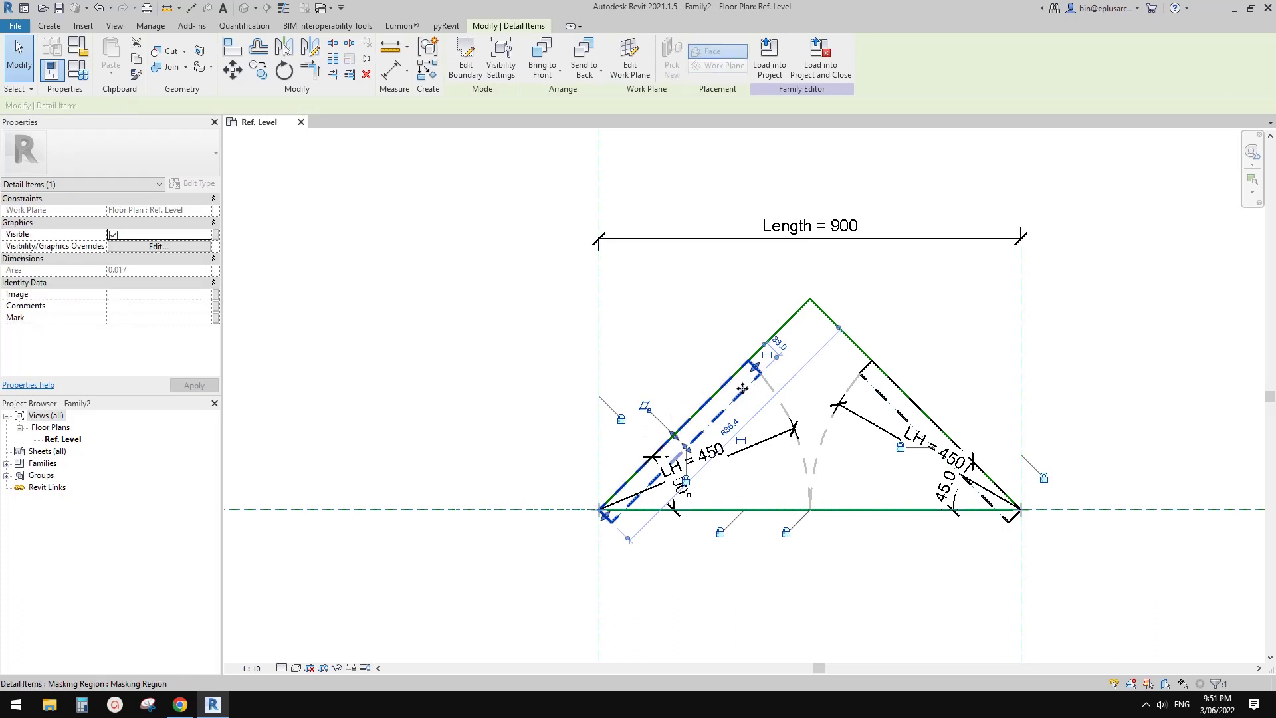
key("ctrl+c")
left_click(333, 177)
left_click(110, 69)
left_click(156, 202)
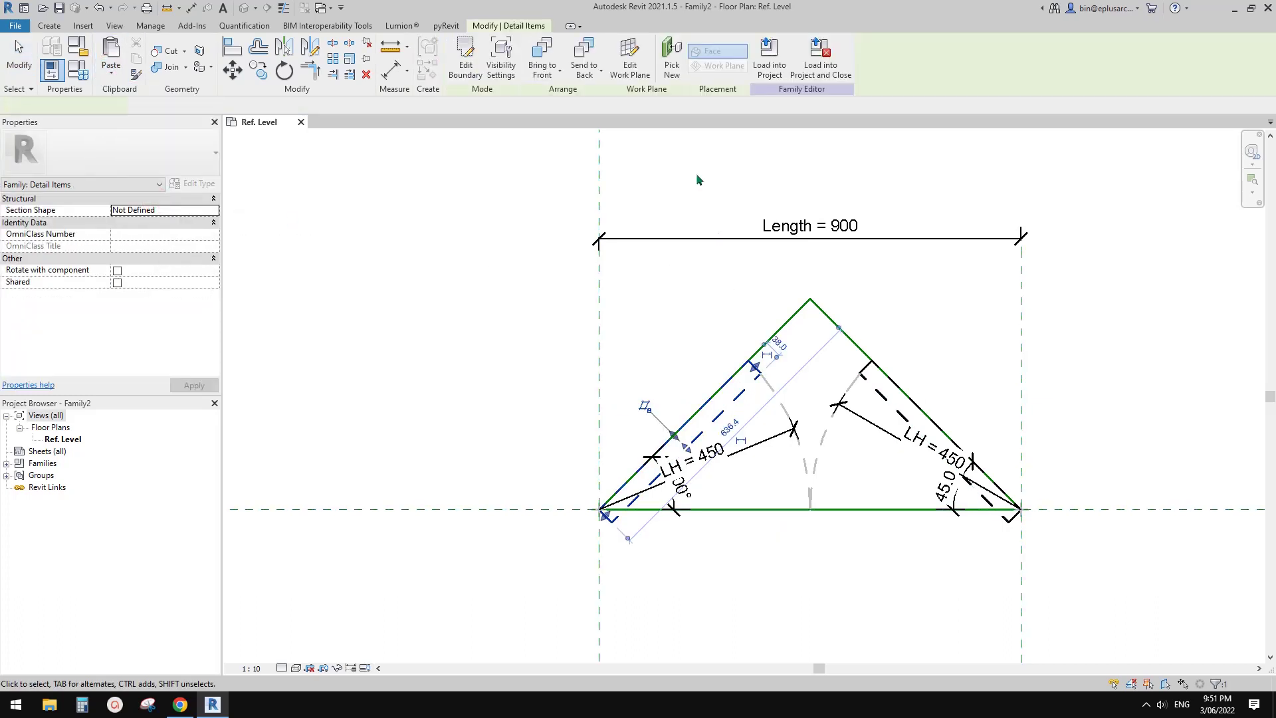
- Edit the pasted panel's boundary and change its long-side dimension label from LH to Length
left_click(466, 53)
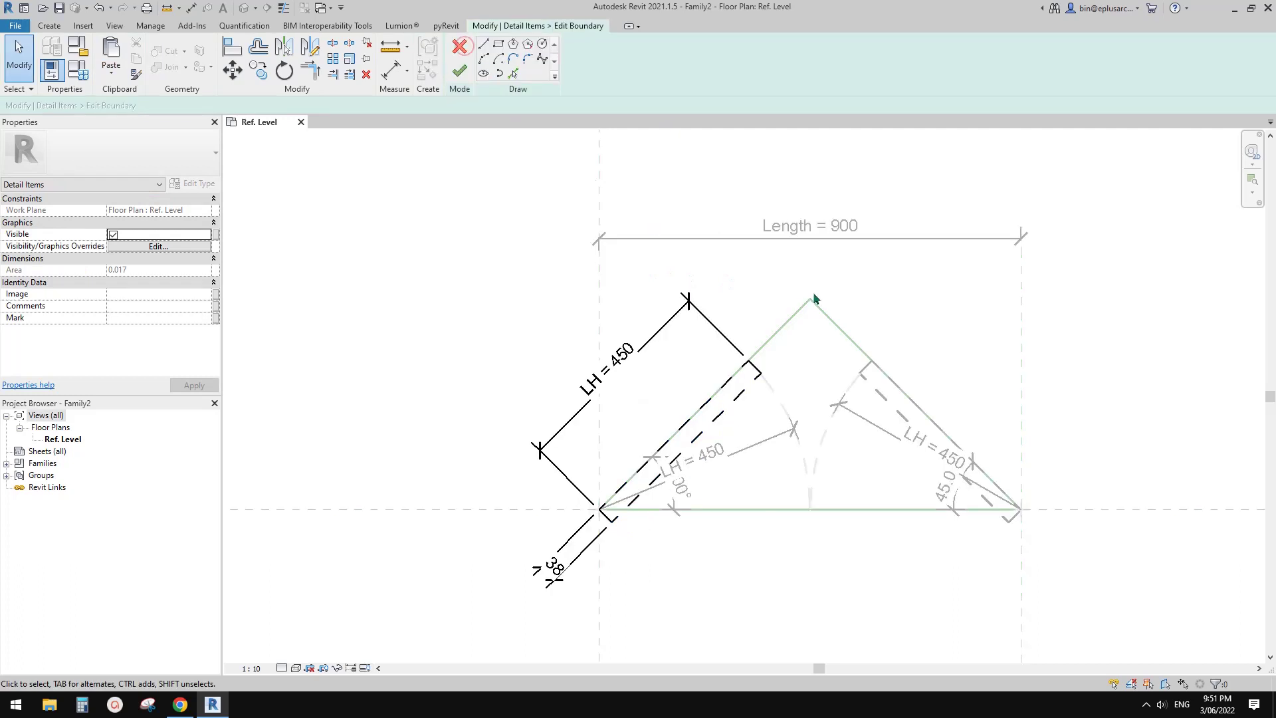
left_click(728, 344)
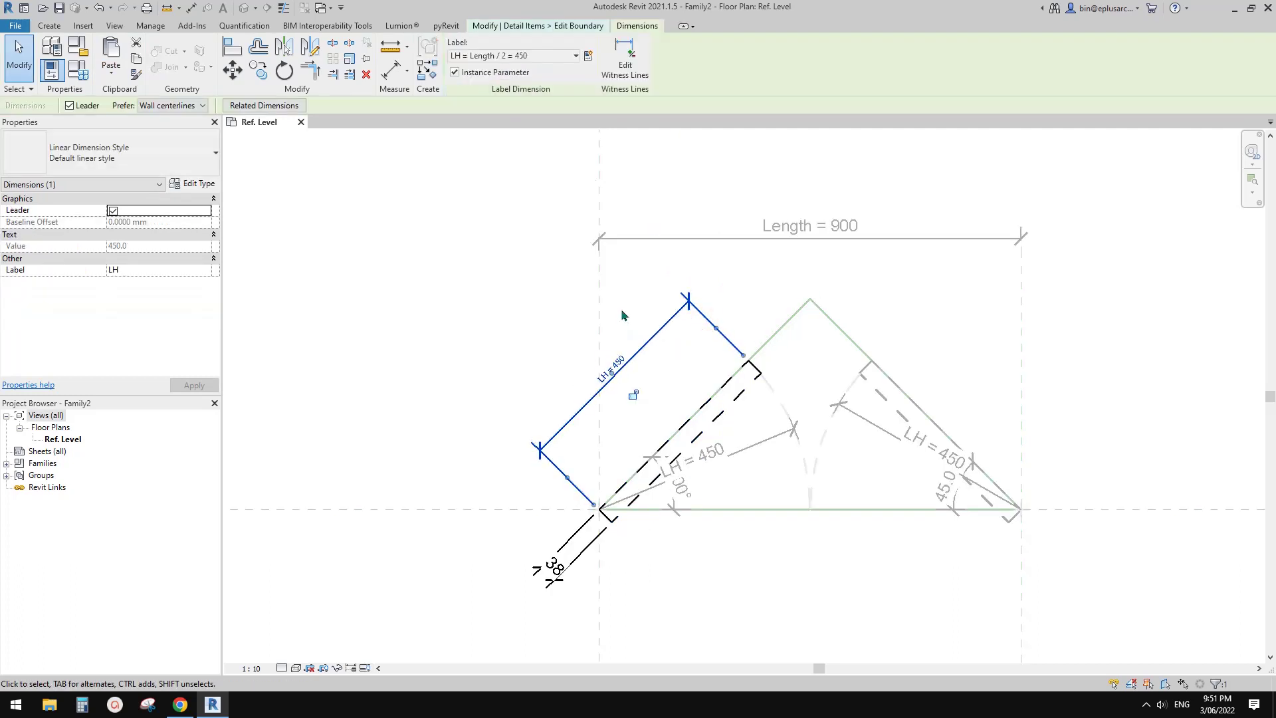
left_click(576, 55)
left_click(480, 99)
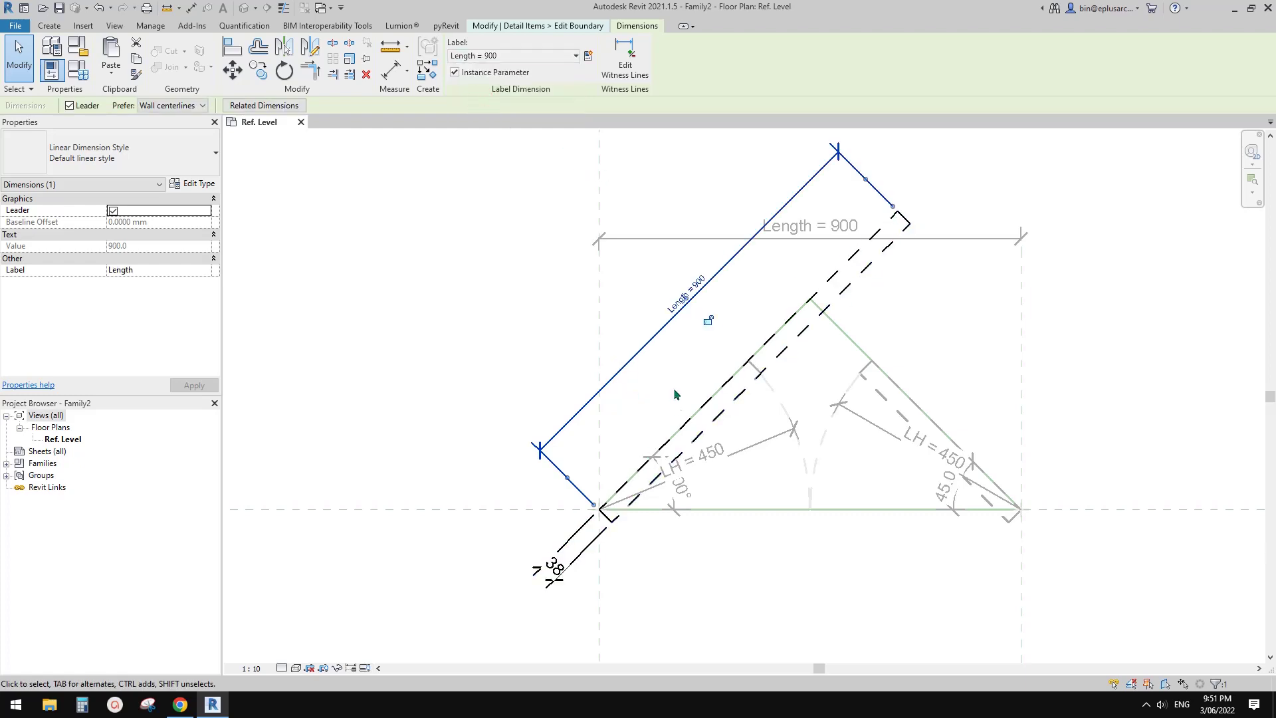
left_click(576, 560)
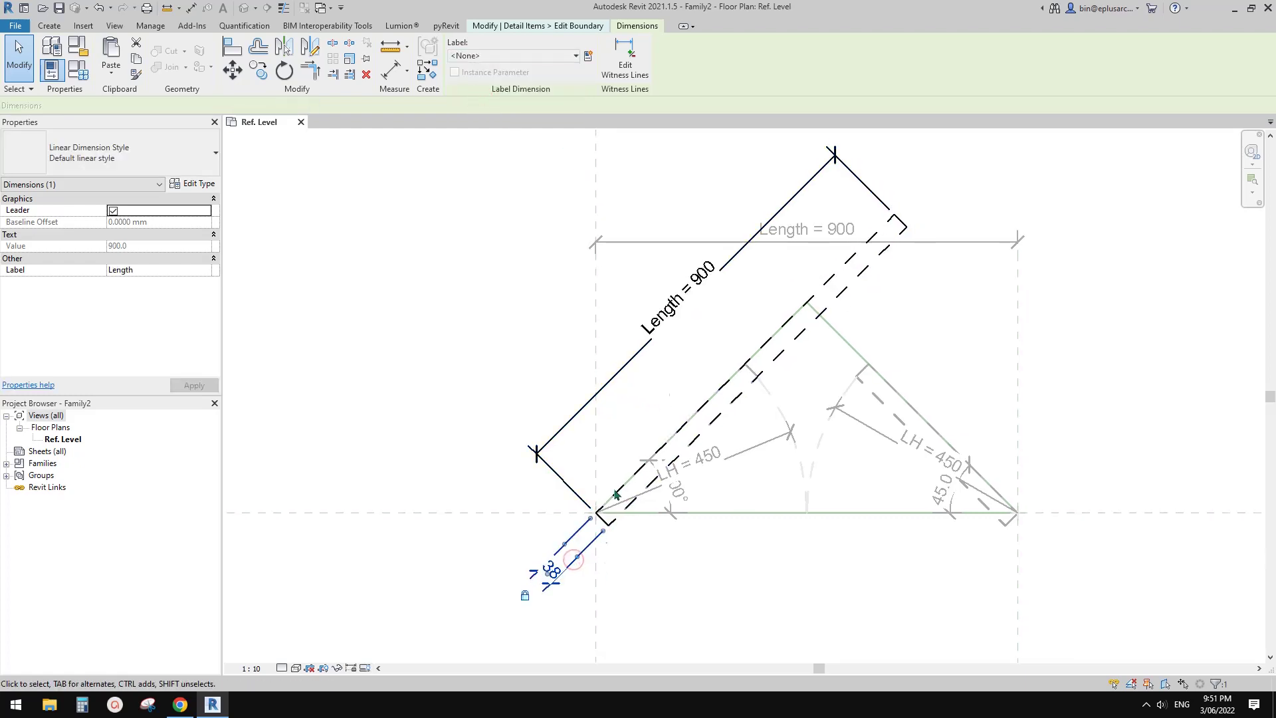
left_click(663, 317)
key("Escape")
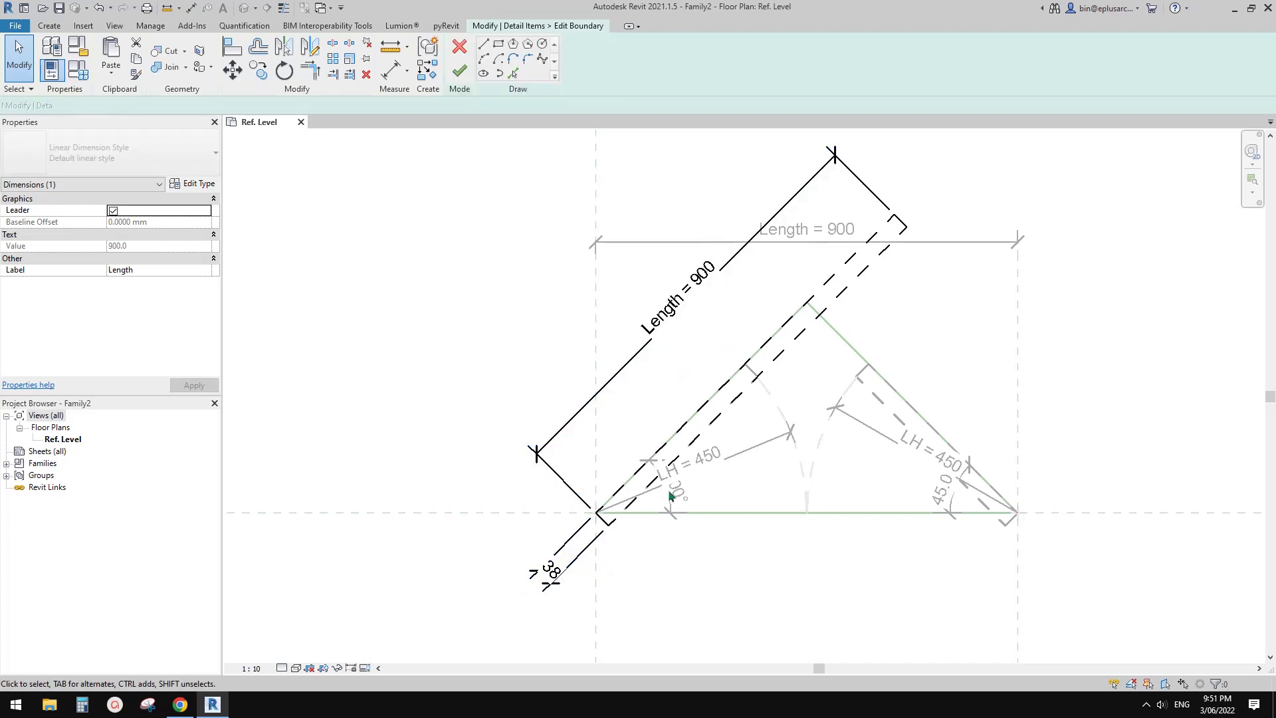
left_click(783, 333)
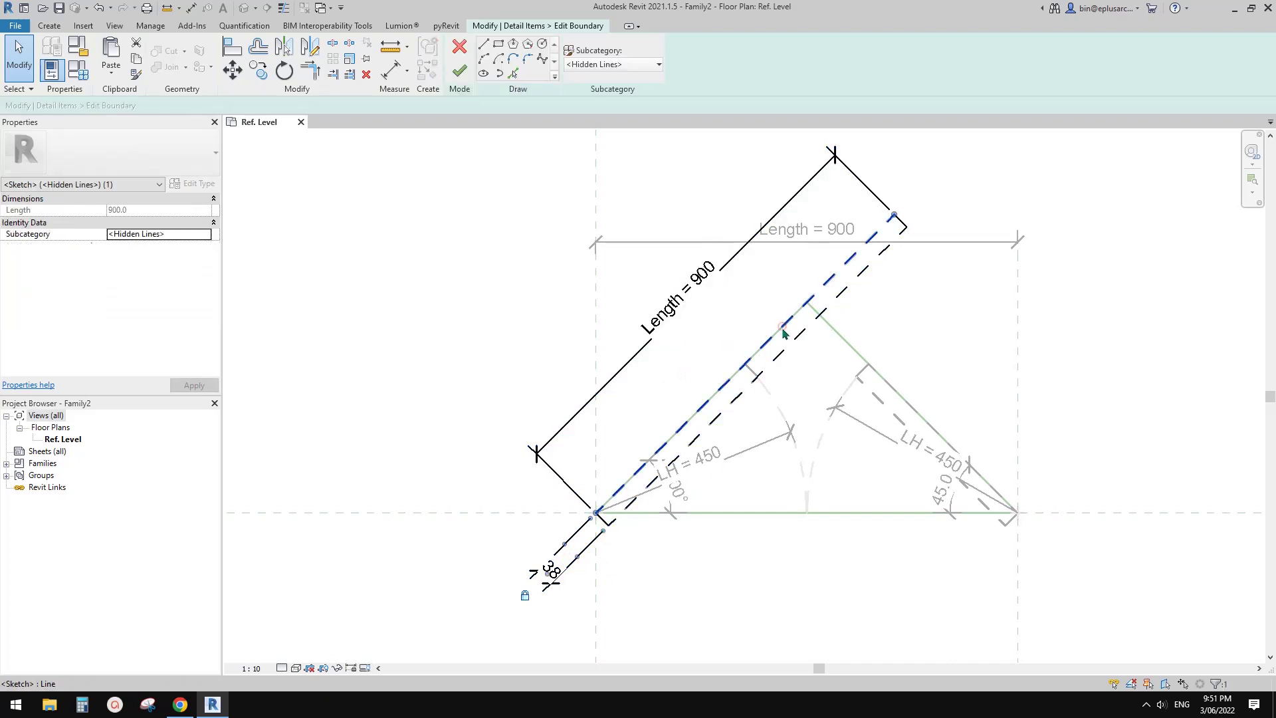
key("a")
key("l")
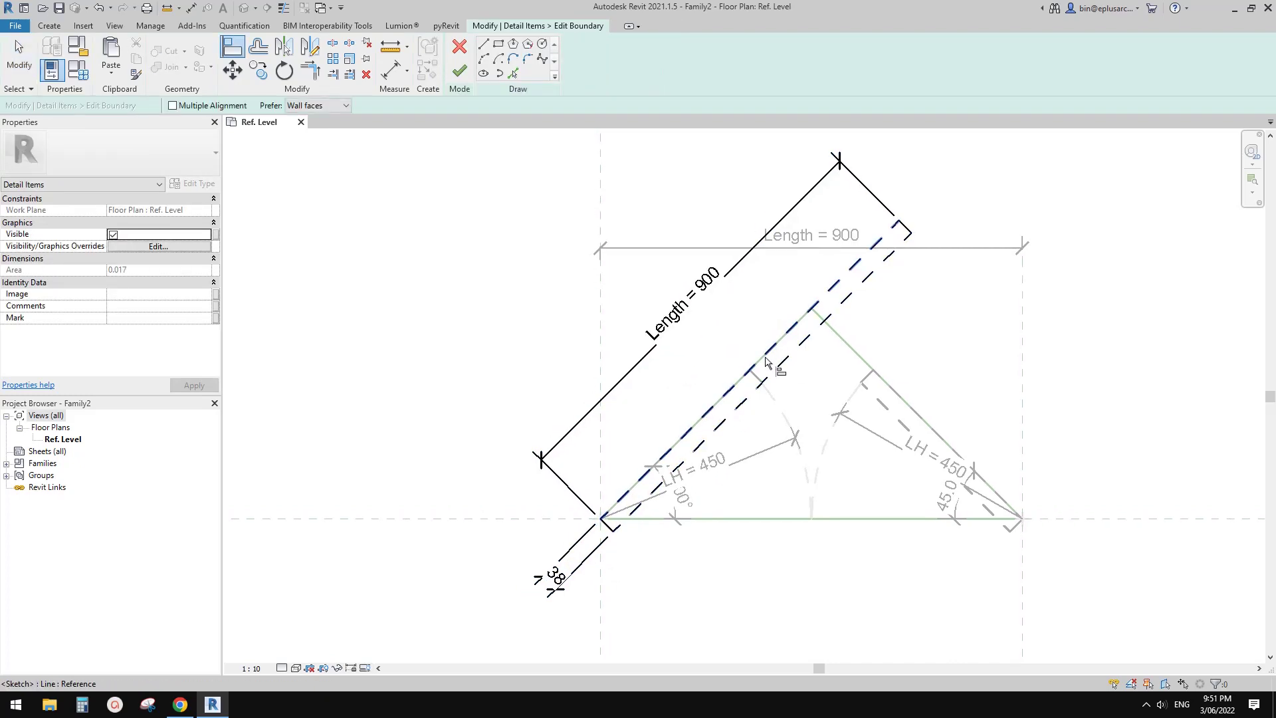
left_click(797, 326)
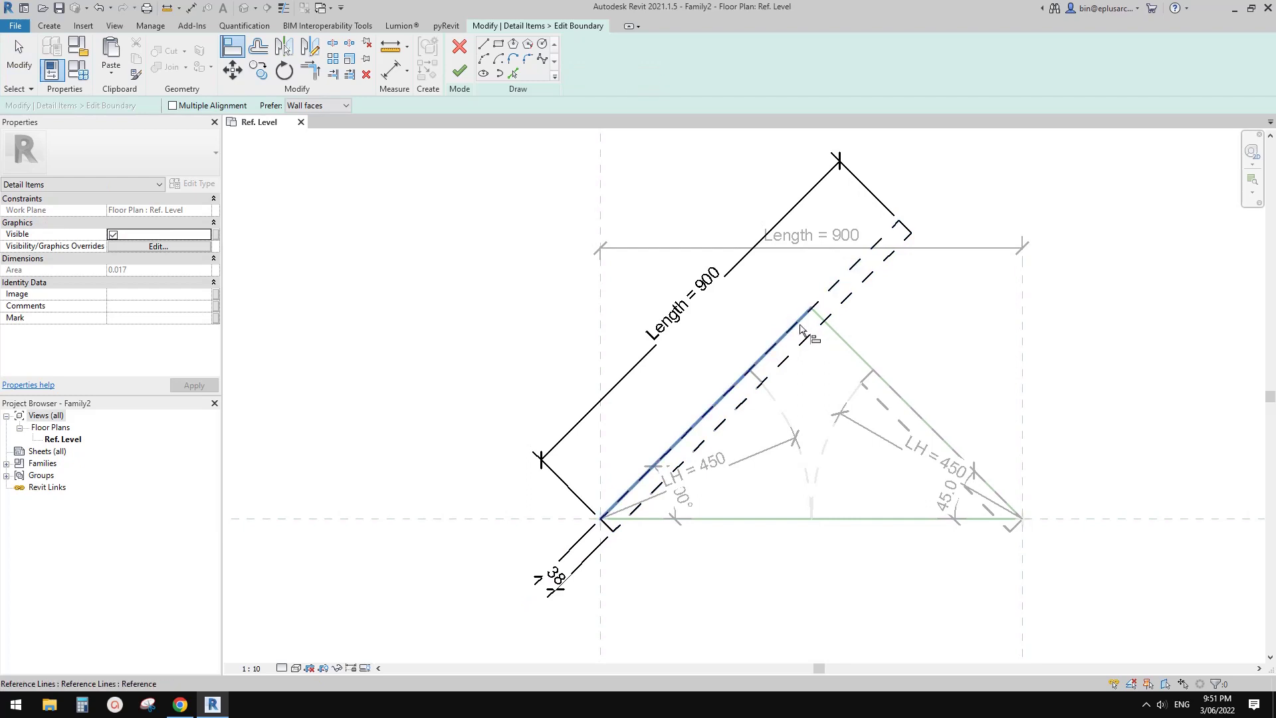
key("Escape")
key("Escape")
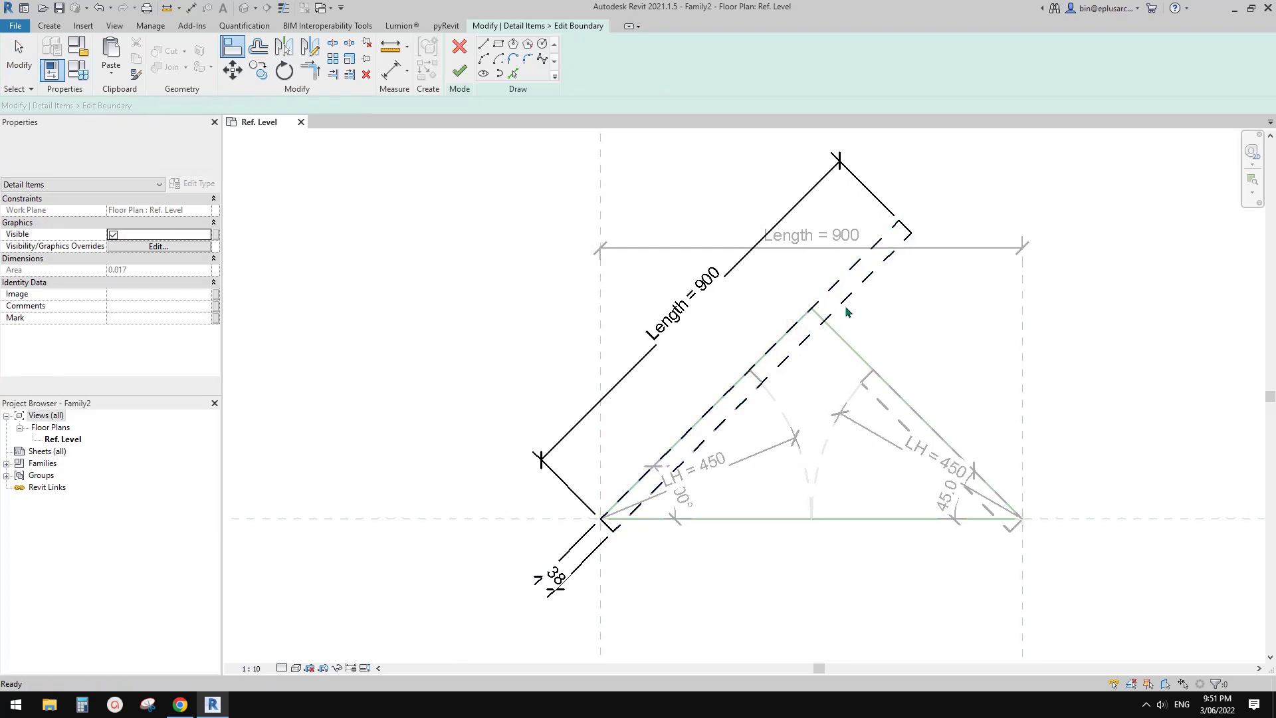
- Align the pasted panel's outer long edge with the left sloping reference line and finish the boundary edit
scroll(813, 309, "up", 5)
key("a")
key("a")
key("l")
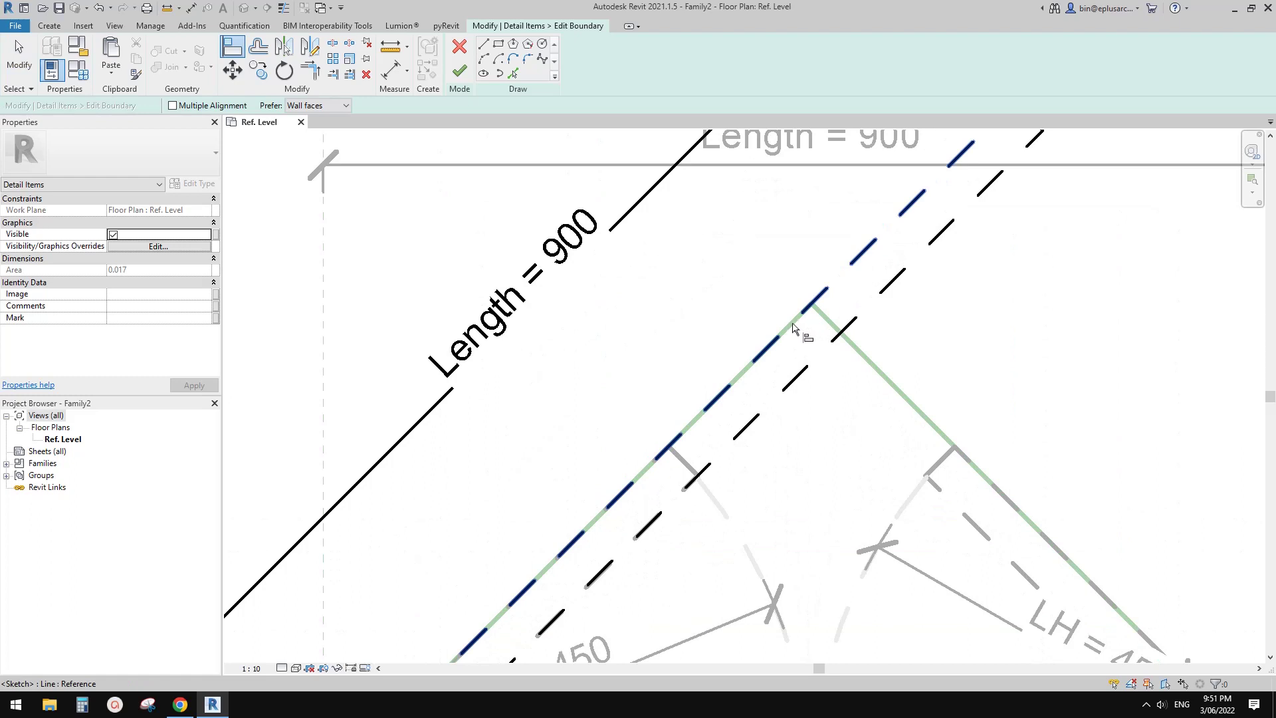
left_click(792, 326)
scroll(749, 410, "down", 5)
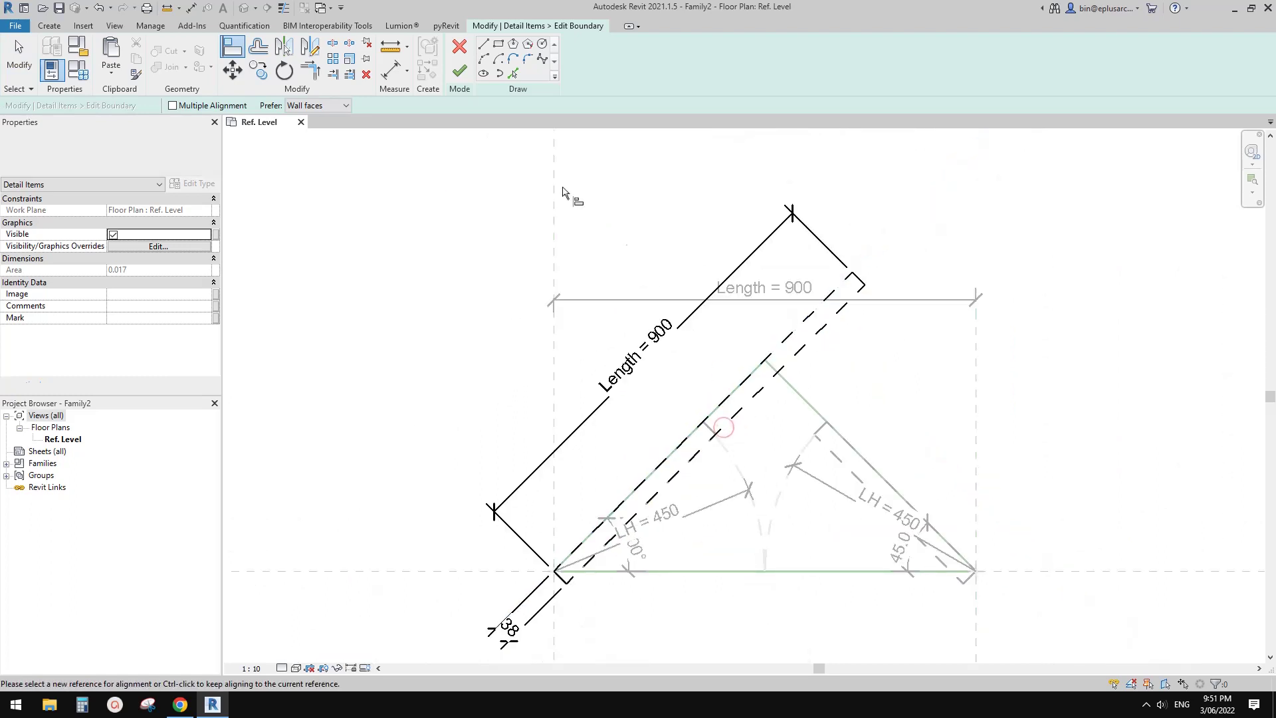
left_click(459, 71)
scroll(688, 232, "down", 2)
left_click(673, 254)
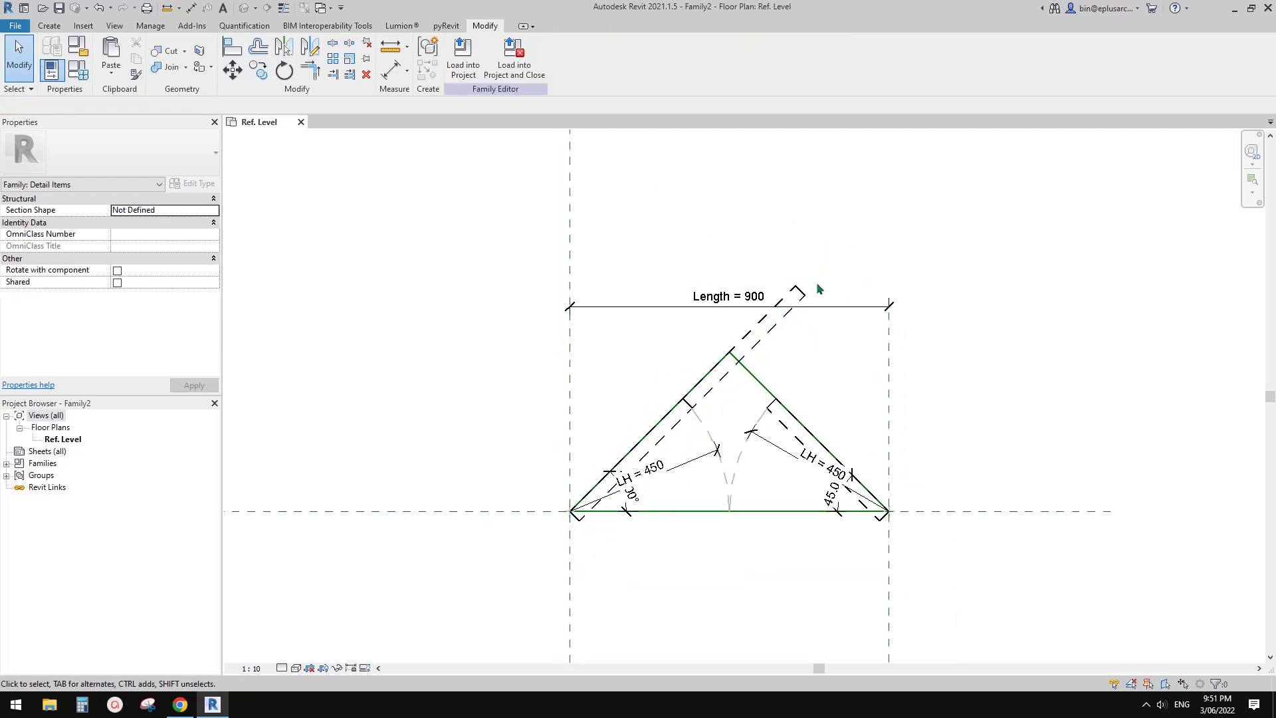
- Copy the left dashed swing arc and paste it aligned to the same place
left_click(726, 436)
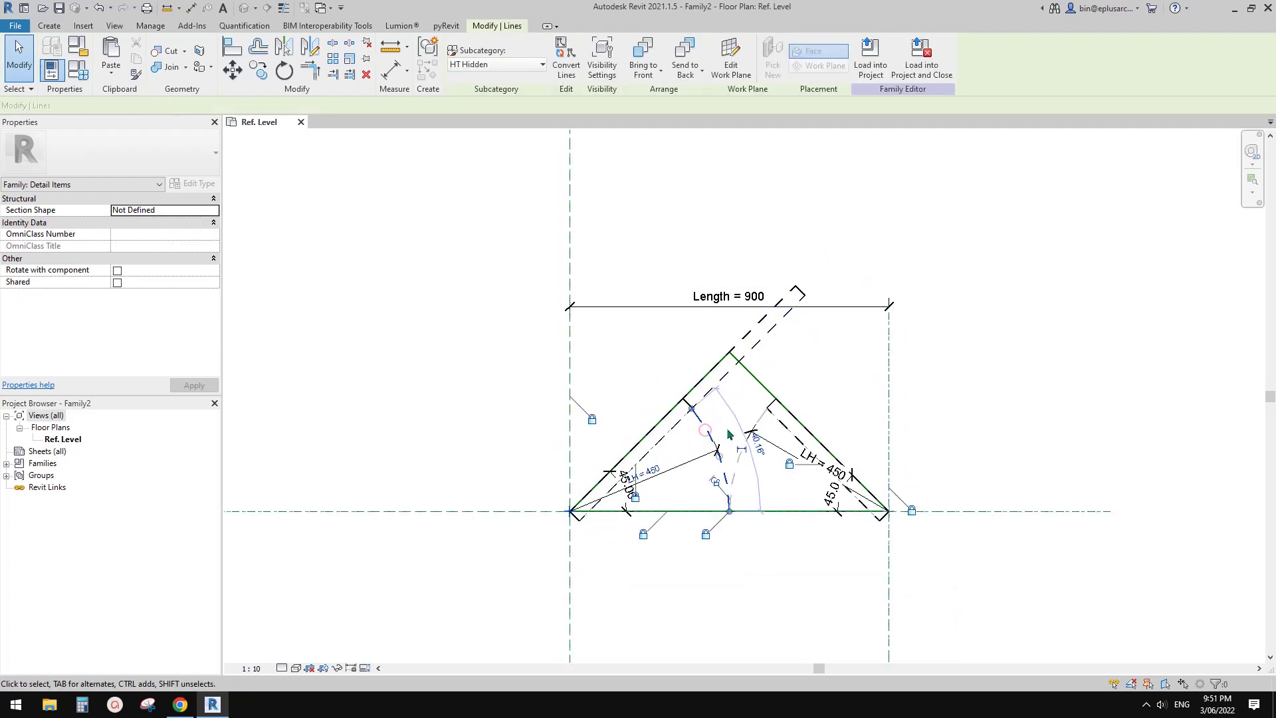
middle_click_drag(725, 432, 765, 423)
left_click(112, 75)
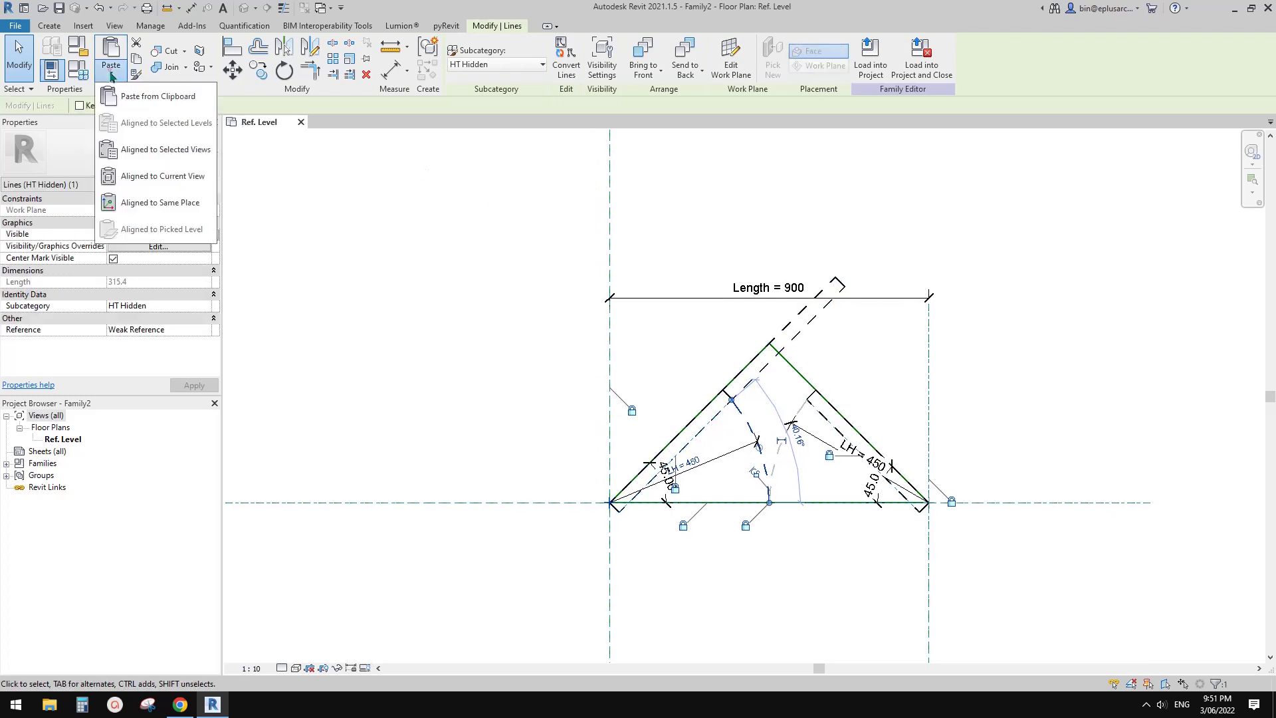
left_click(170, 201)
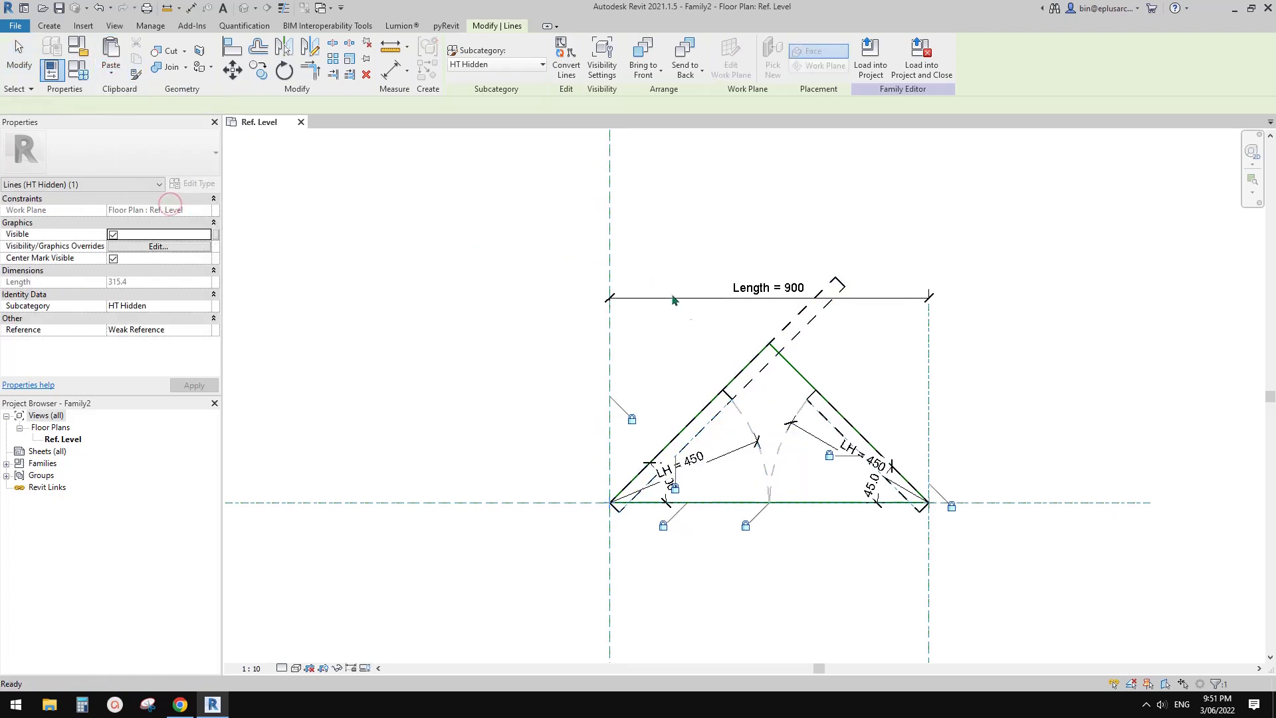
- Label the pasted arc's radial dimension with the Length parameter
left_click(684, 469)
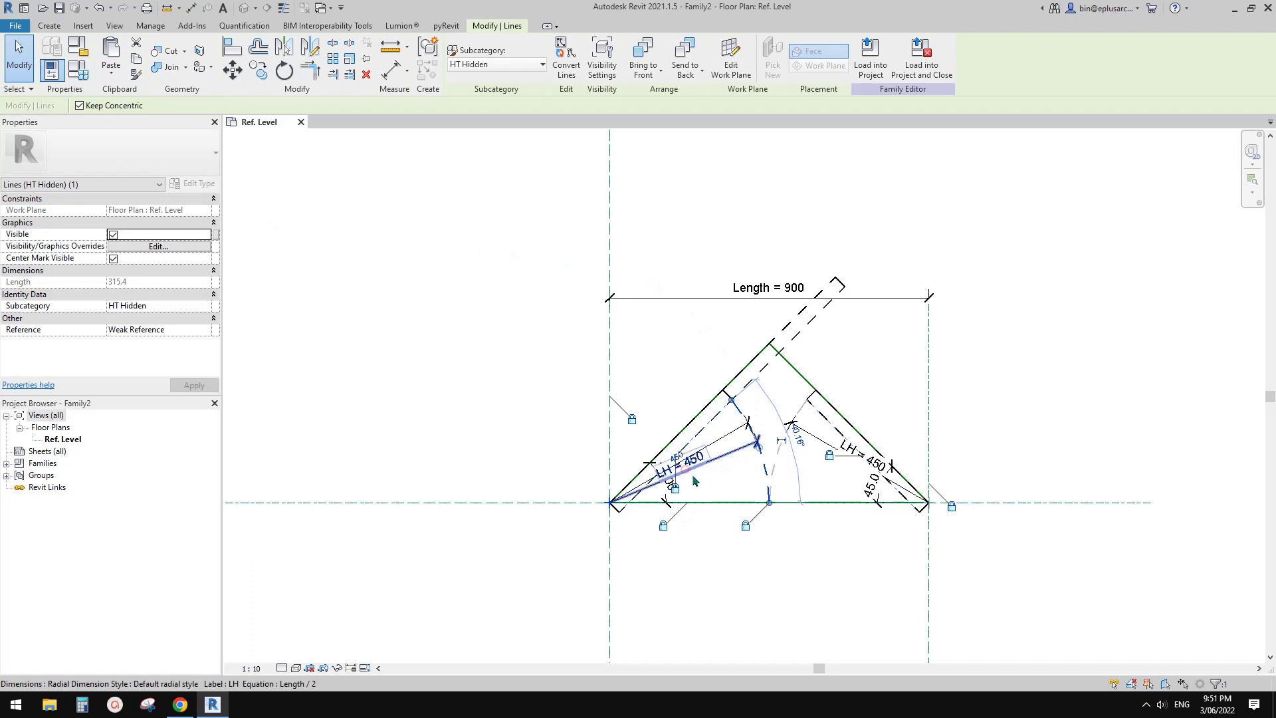
left_click(723, 474)
left_click(737, 435)
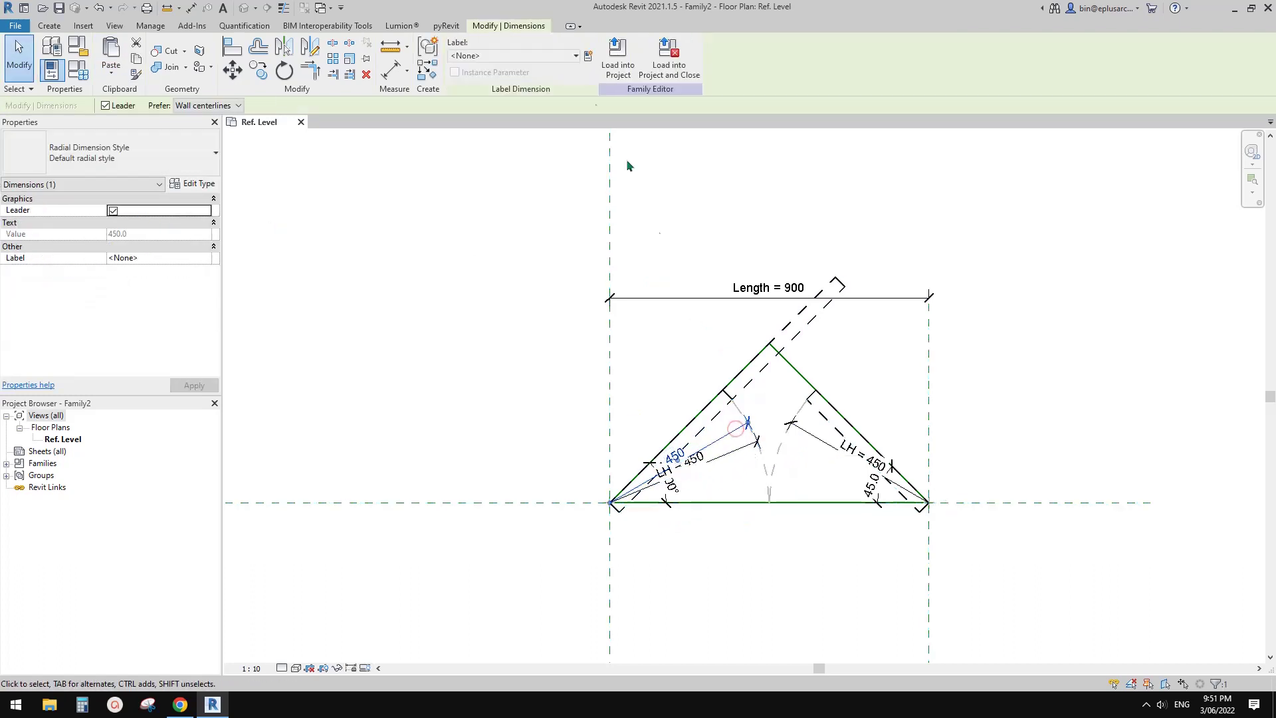
left_click(575, 55)
left_click(497, 103)
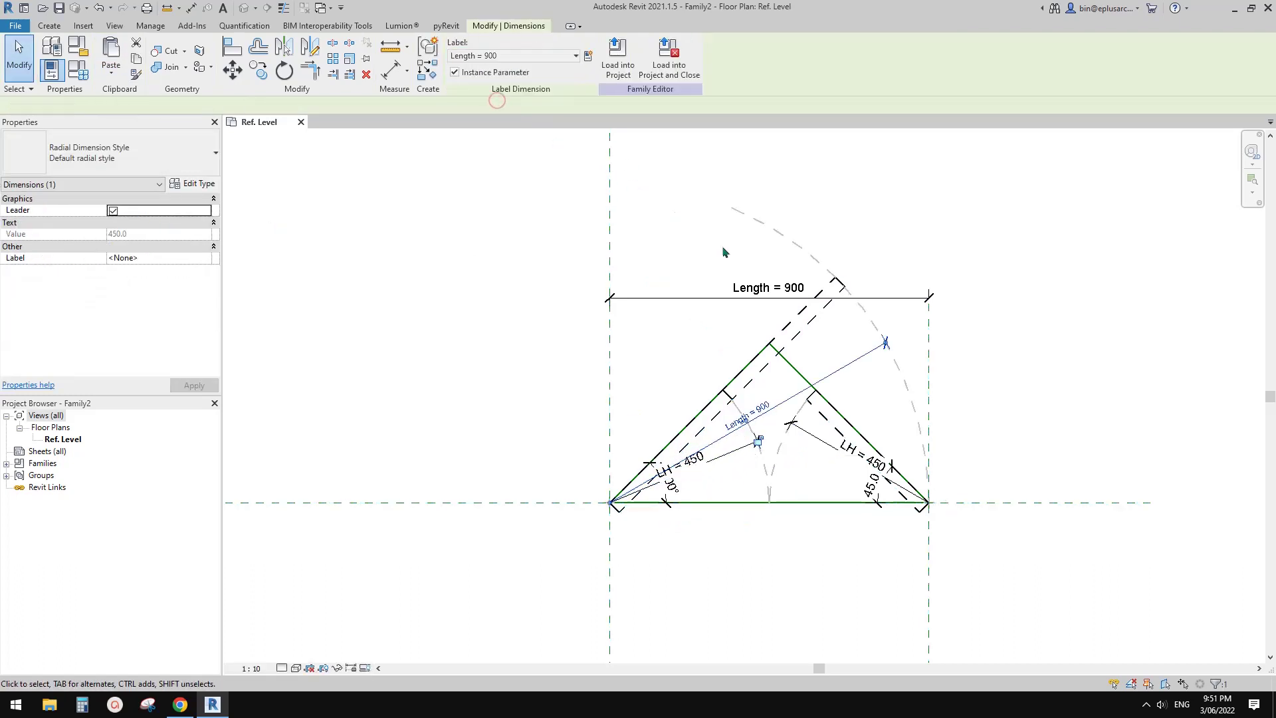
- Shorten the enlarged arc by moving its upper end to the inner tip corner of the long sloping panel
left_click(747, 216)
left_click_drag(732, 208, 844, 287)
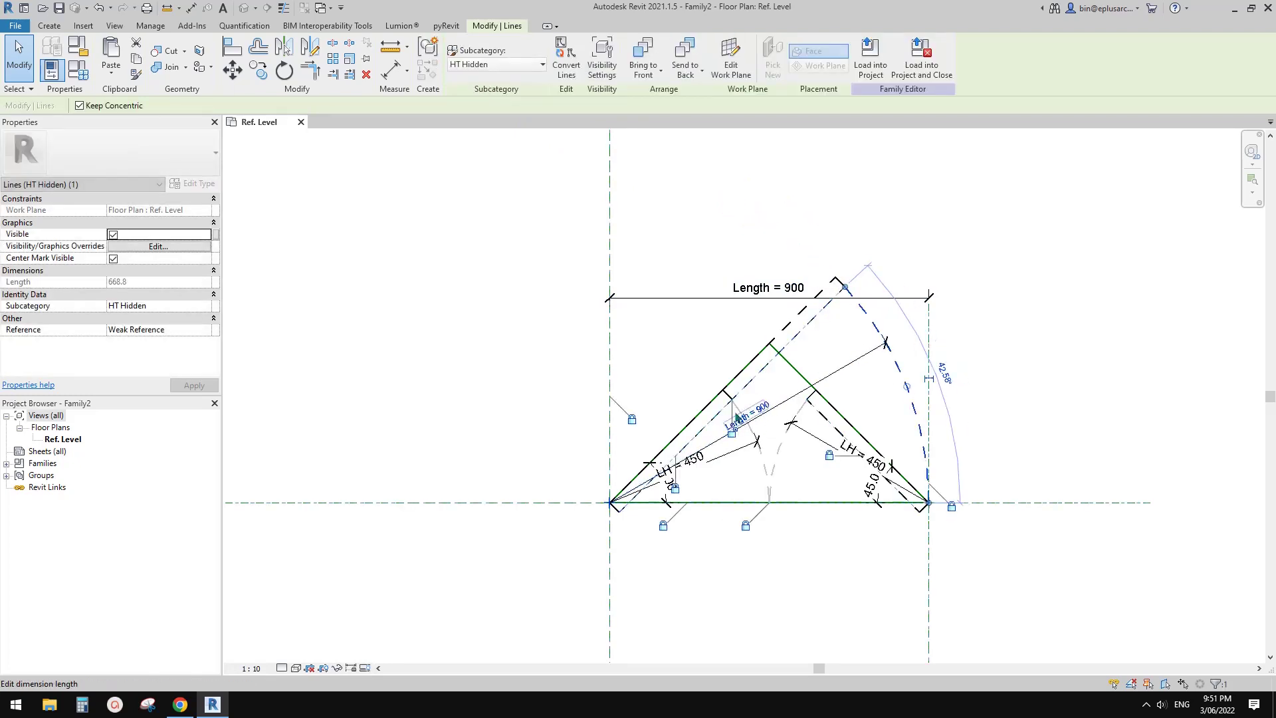
left_click(731, 433)
left_click_drag(946, 461, 952, 502)
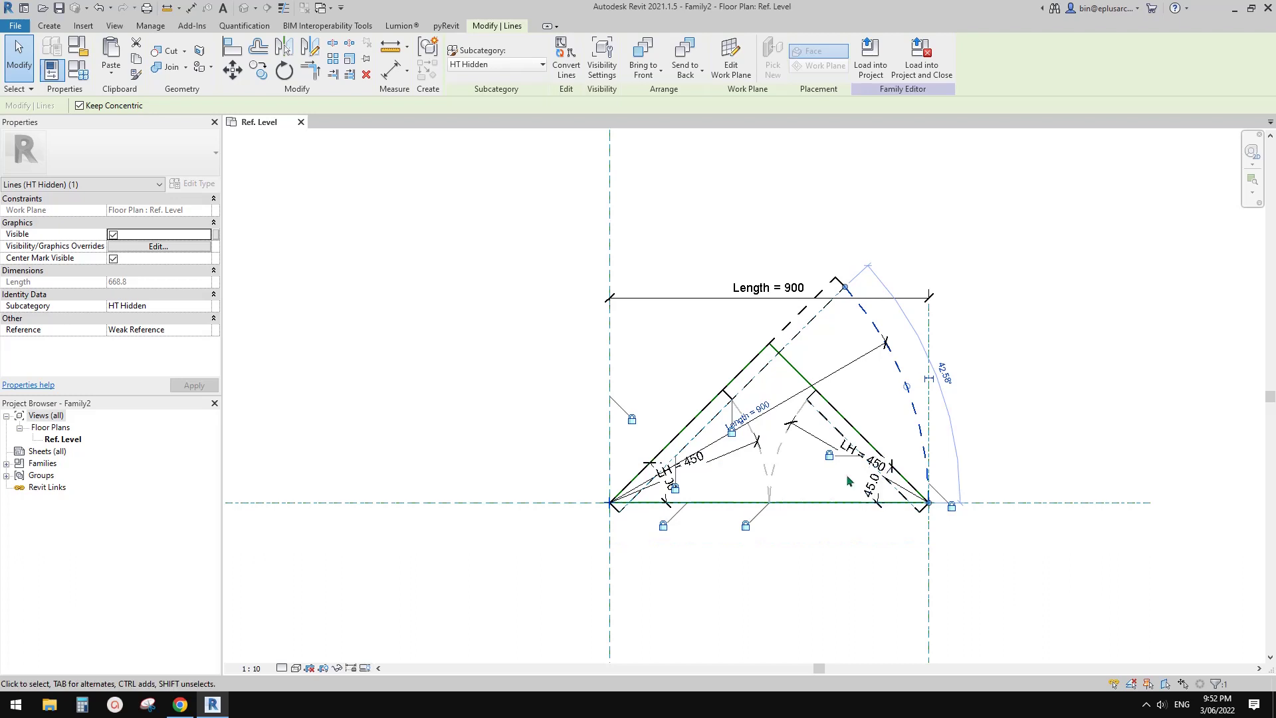
key("Escape")
- Temporarily isolate the large dashed arc together with the left vertical and the horizontal reference planes
left_click(838, 276)
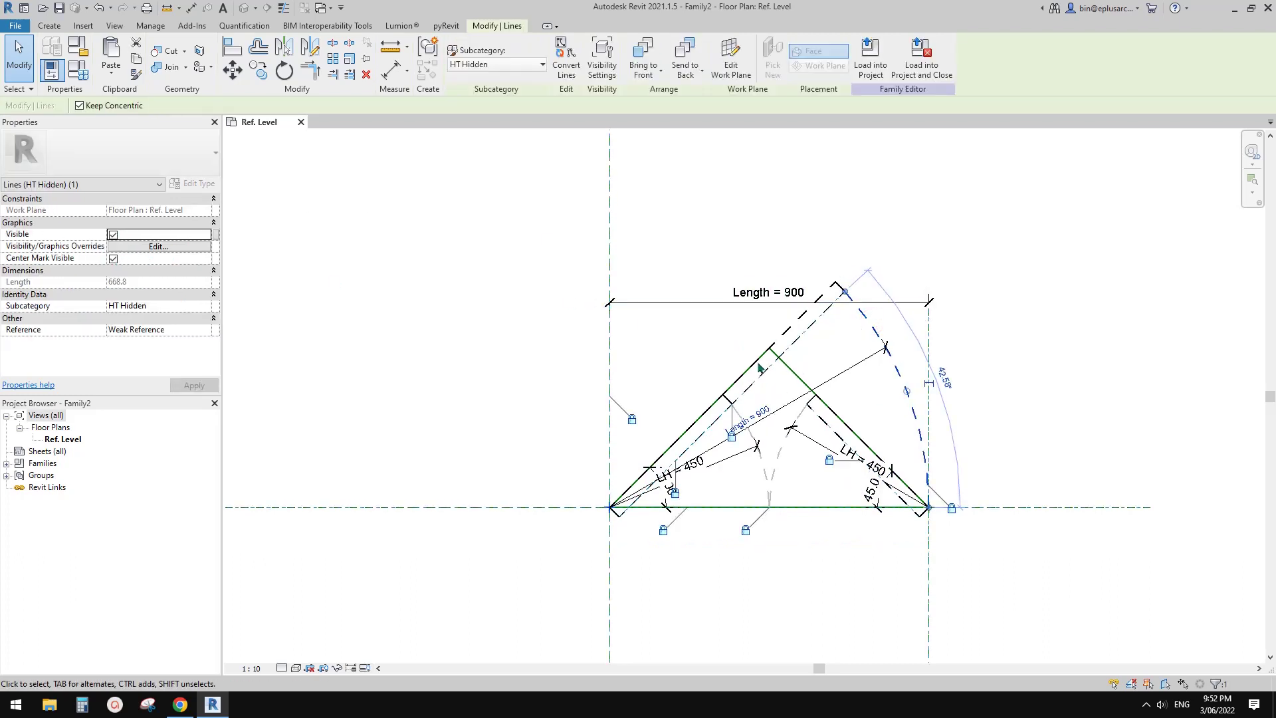
left_click(610, 265, "ctrl")
left_click(502, 506, "ctrl")
middle_click_drag(698, 501, 703, 513)
key("h")
key("i")
key("Escape")
- Align the large arc's centre with the left vertical reference plane, then restore the temporarily hidden elements
key("a")
key("l")
left_click(613, 452)
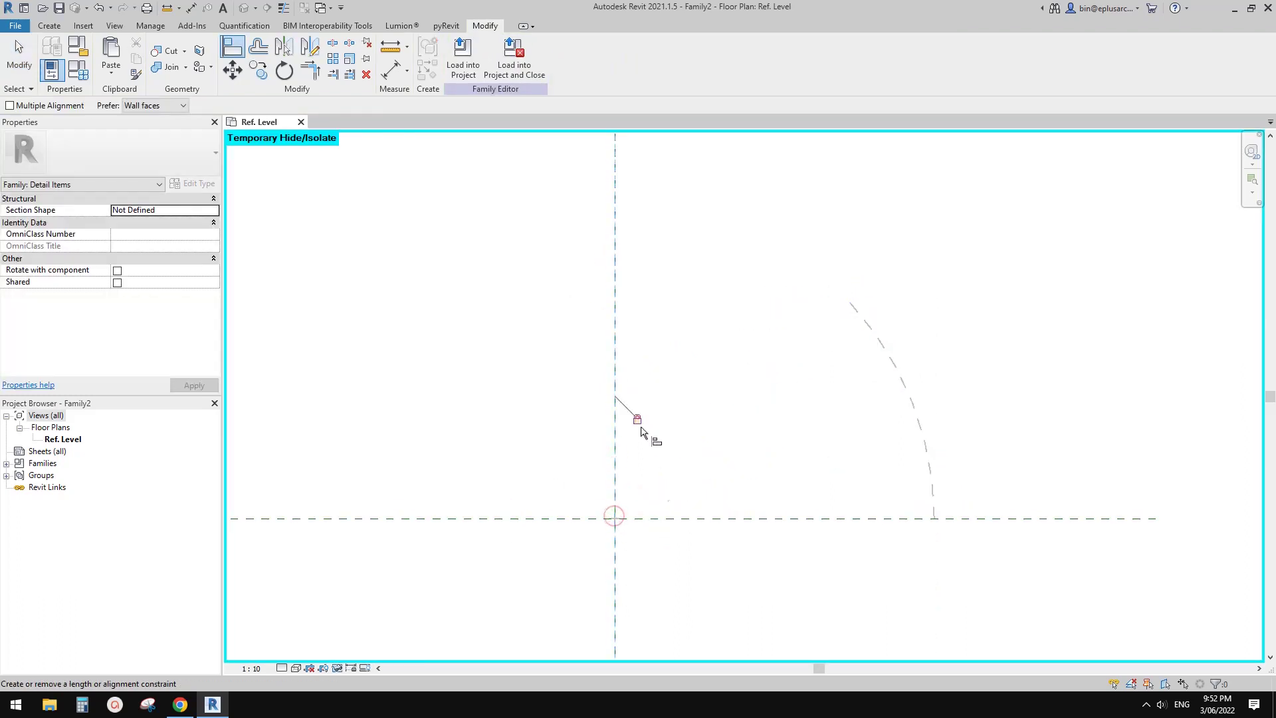
key("Escape")
key("Escape")
key("r")
scroll(714, 295, "down", 1)
middle_click_drag(714, 295, 631, 251)
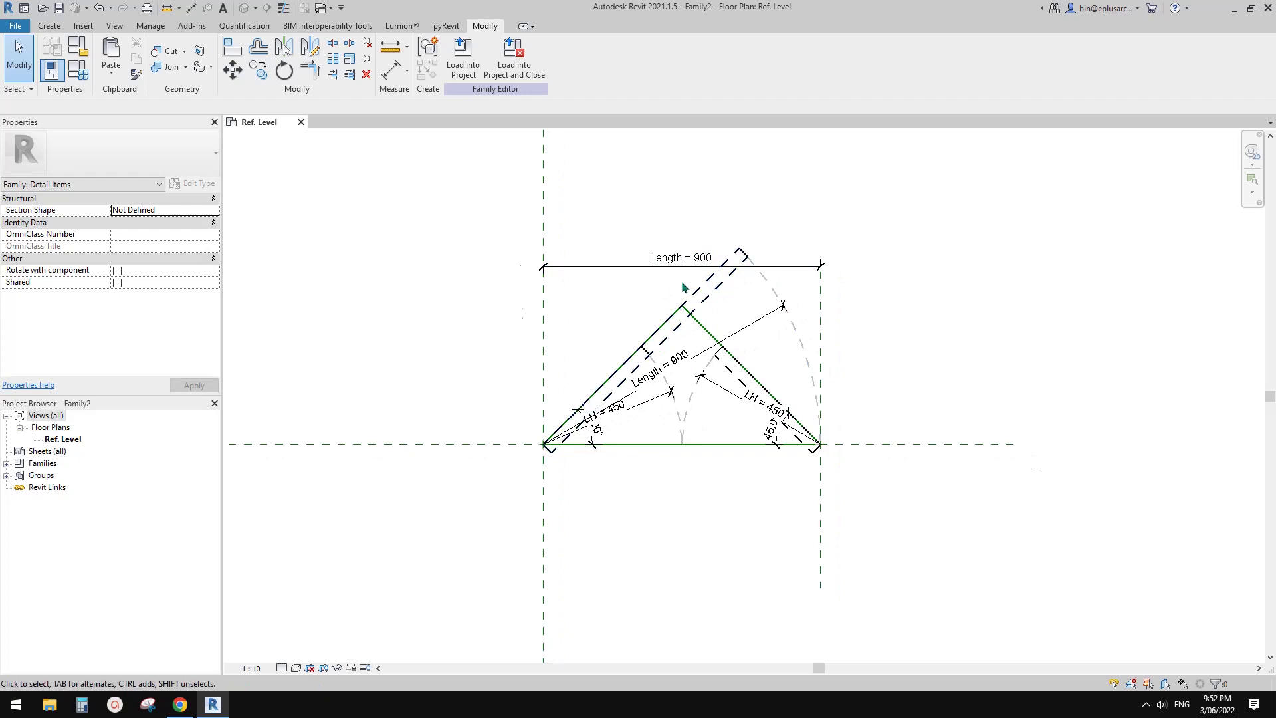
- Link the visibility of the long panel and the large arc to a new Yes/No instance parameter named S
scroll(735, 280, "up", 1)
left_click(783, 305)
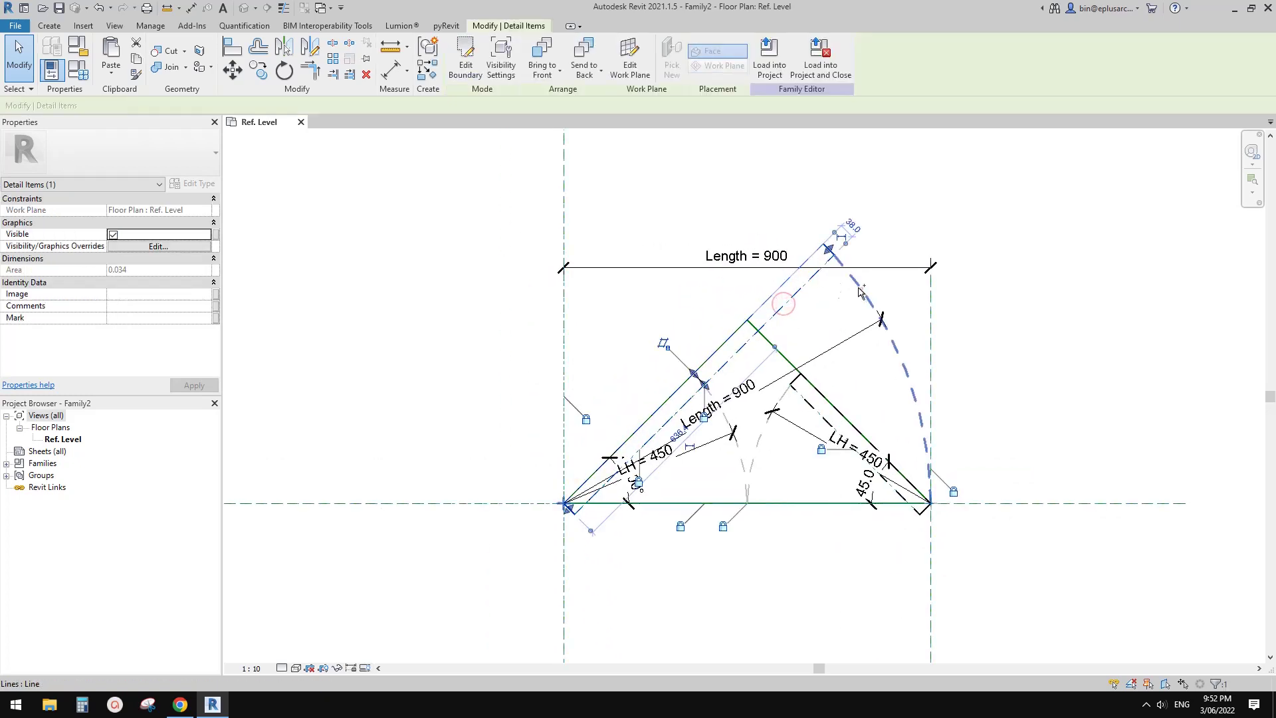
left_click(857, 286, "ctrl")
left_click(216, 235)
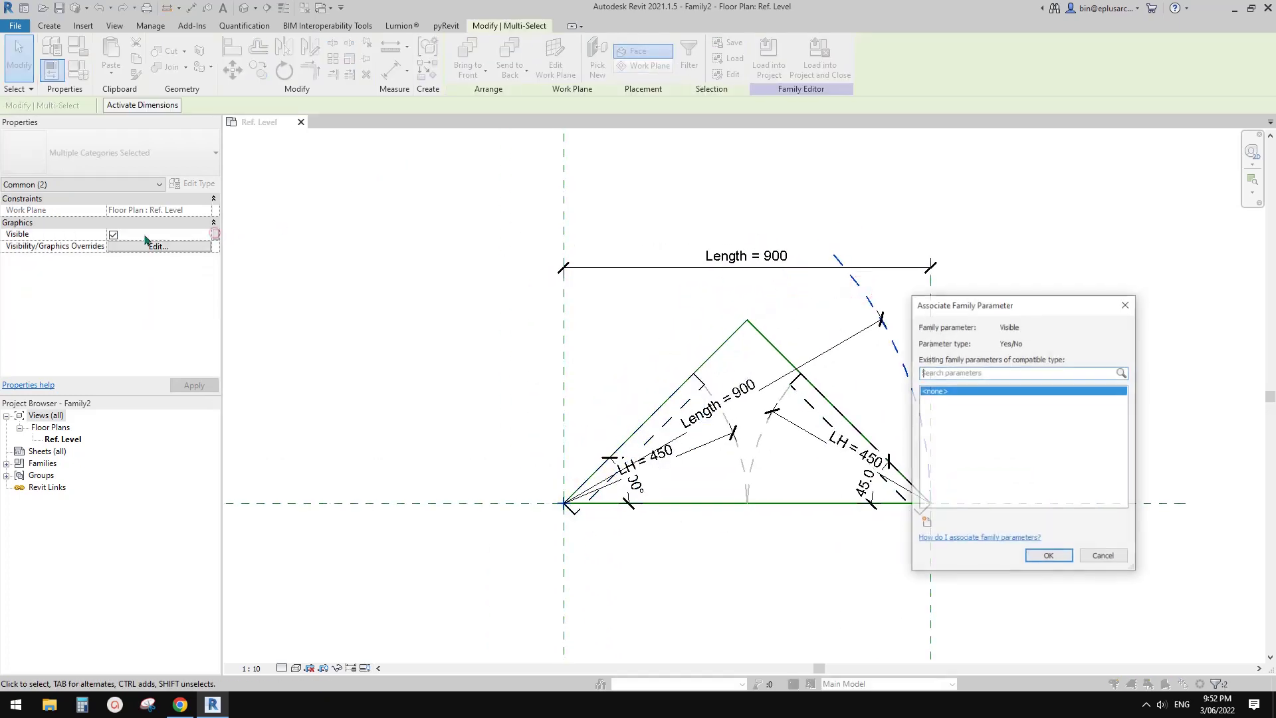
left_click(925, 522)
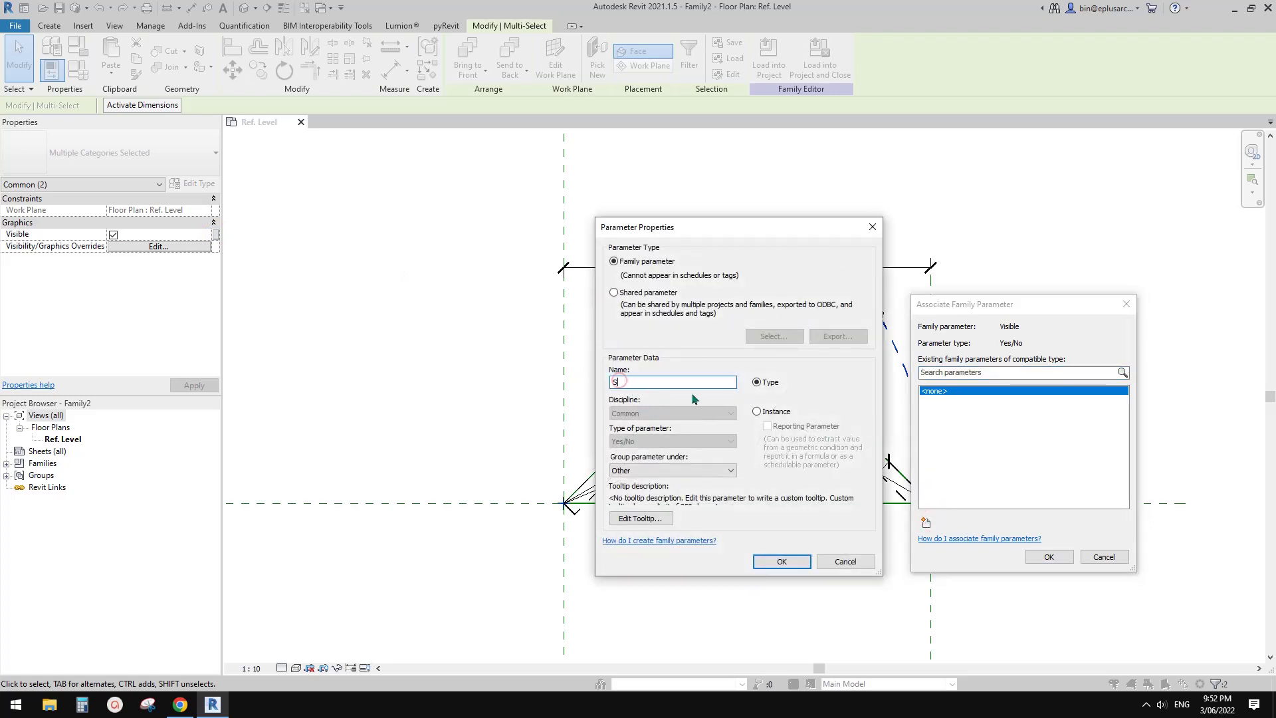
left_click(802, 565)
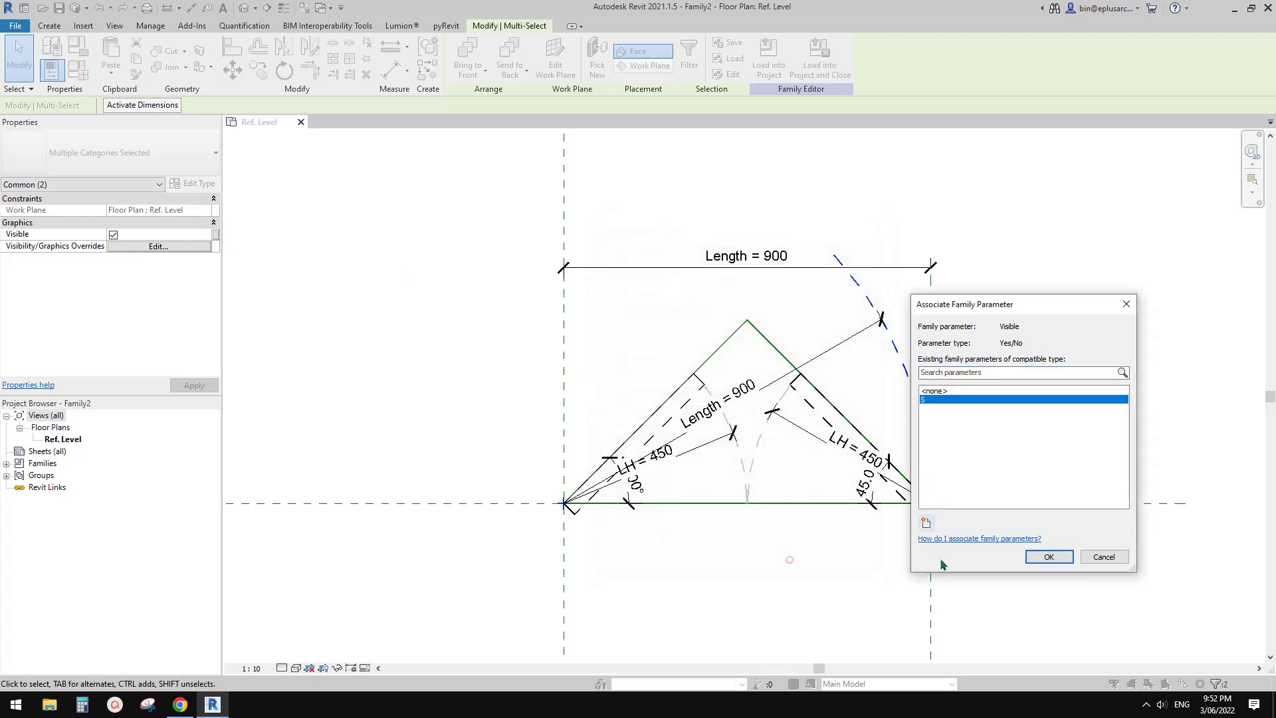
left_click(1049, 557)
- Link the visibility of the two short panels and their small arcs to a new Yes/No instance parameter named D
scroll(765, 444, "up", 3)
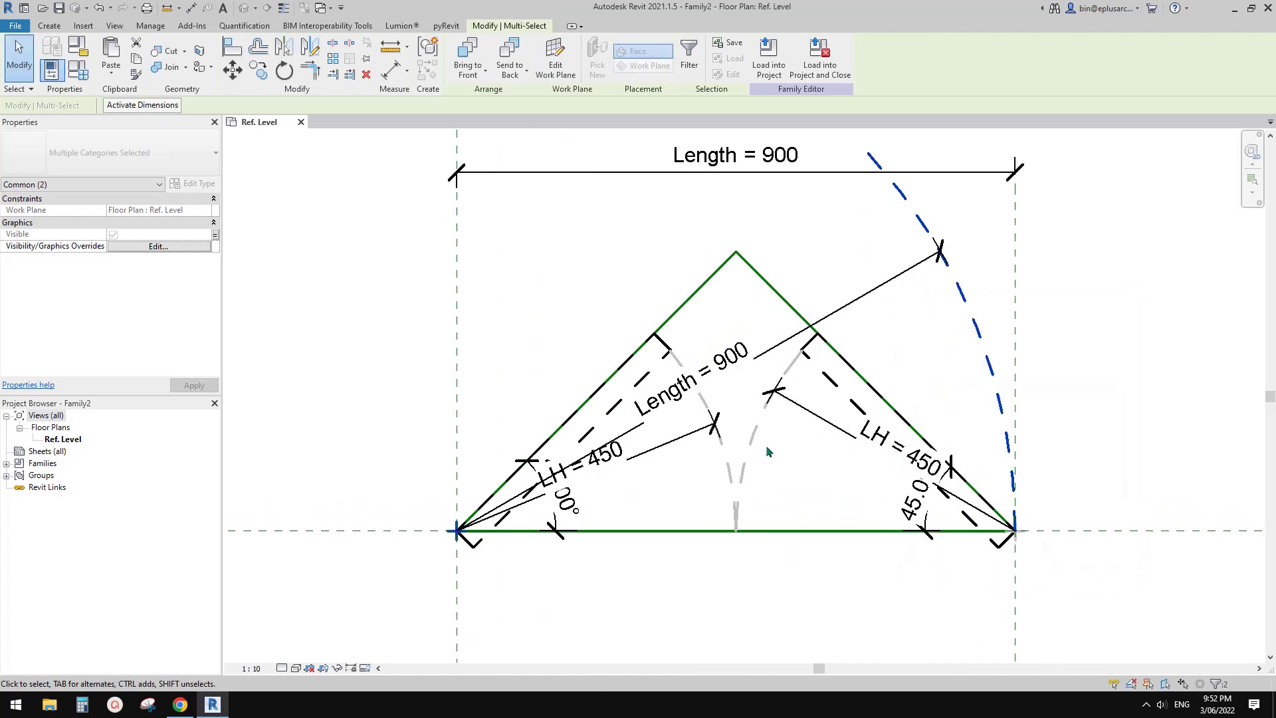
left_click(792, 353)
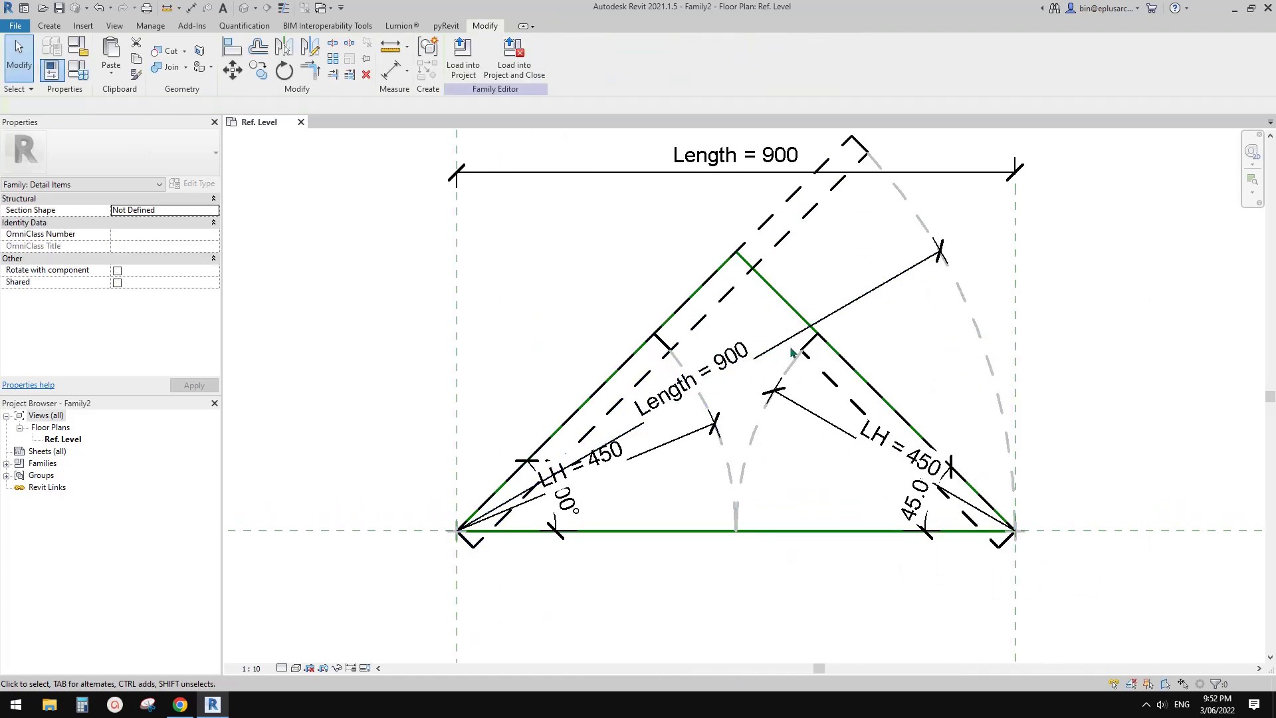
left_click(652, 372)
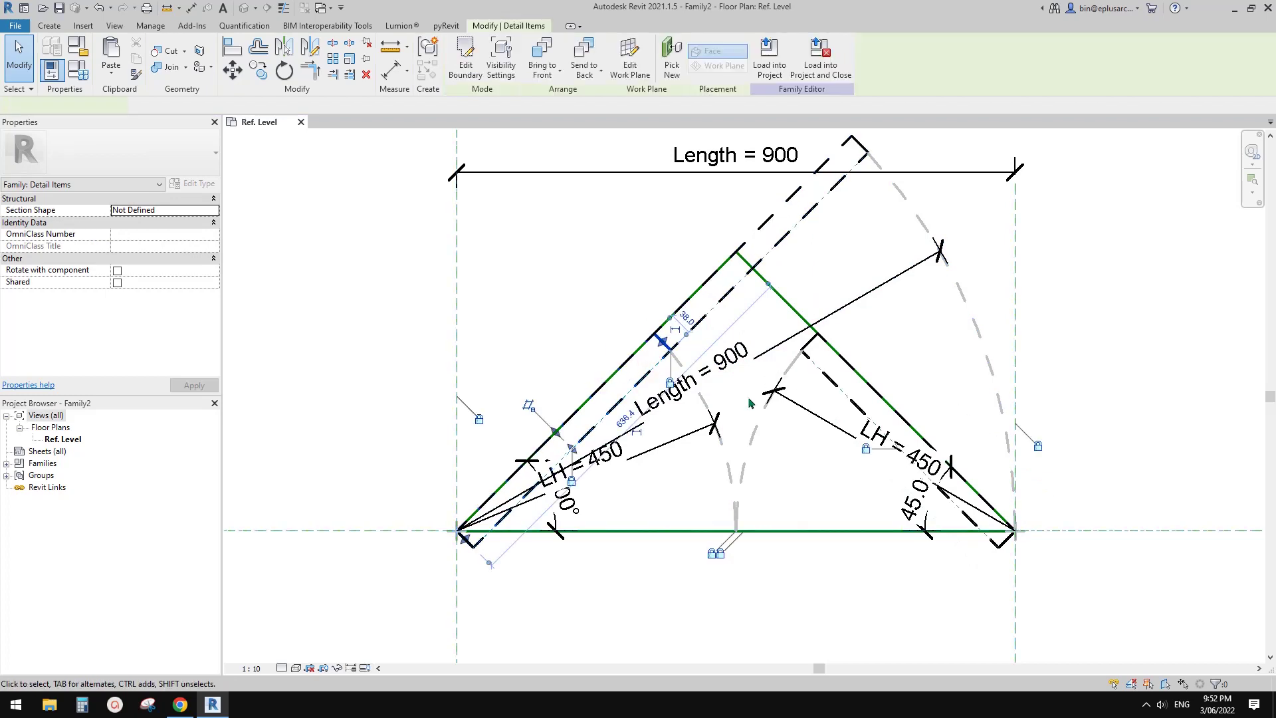
left_click(700, 398, "ctrl")
left_click(793, 367, "ctrl")
left_click(824, 374, "ctrl")
scroll(265, 224, "up", 1)
left_click(215, 234)
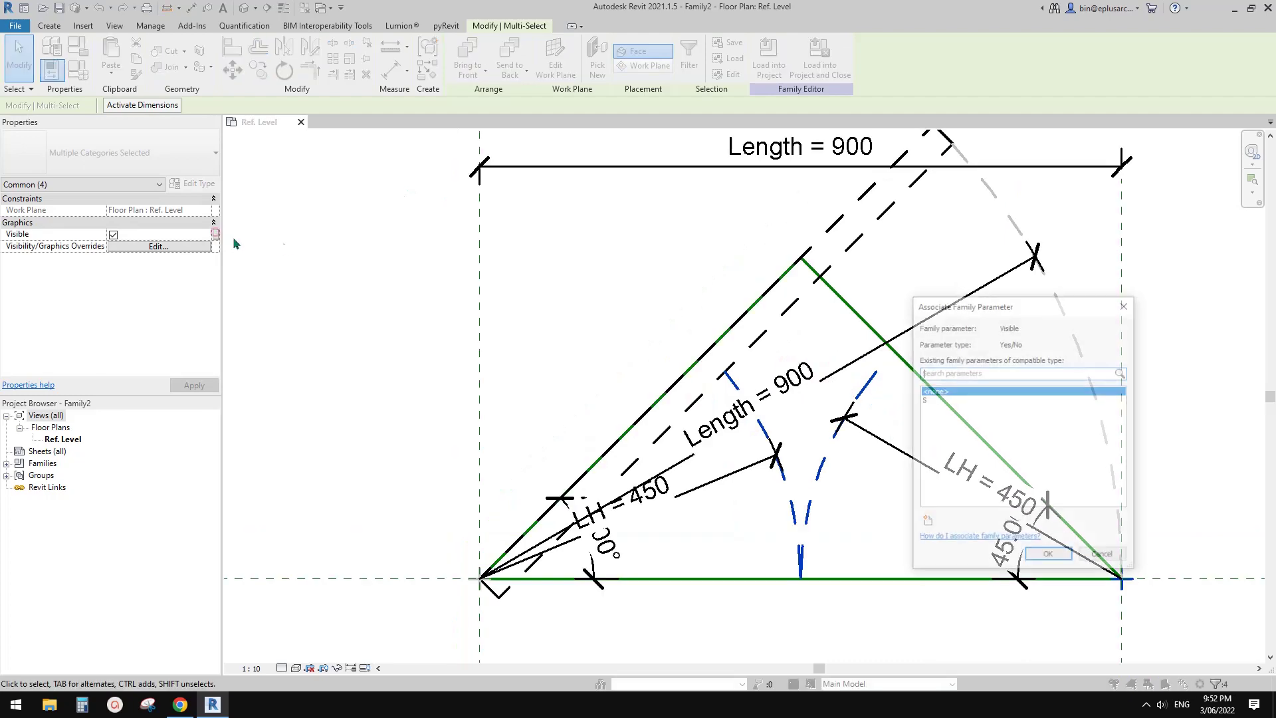
left_click(927, 523)
type("D")
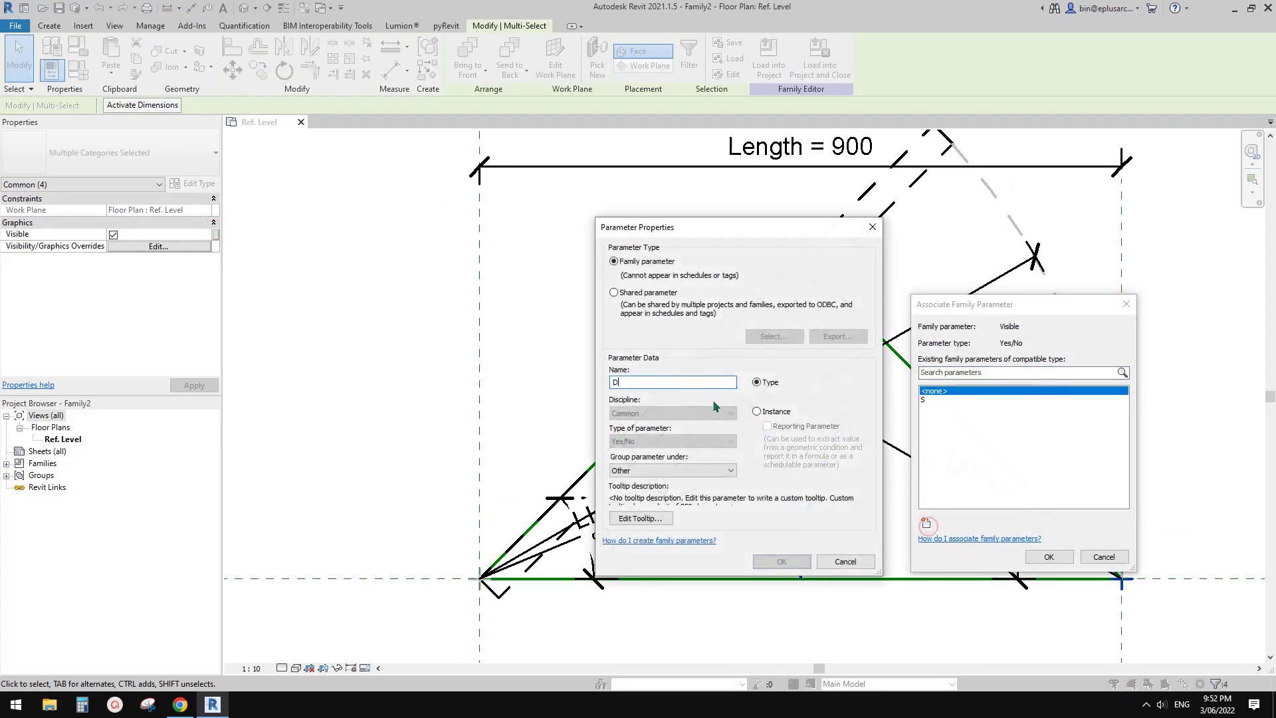
left_click(782, 562)
left_click(1042, 557)
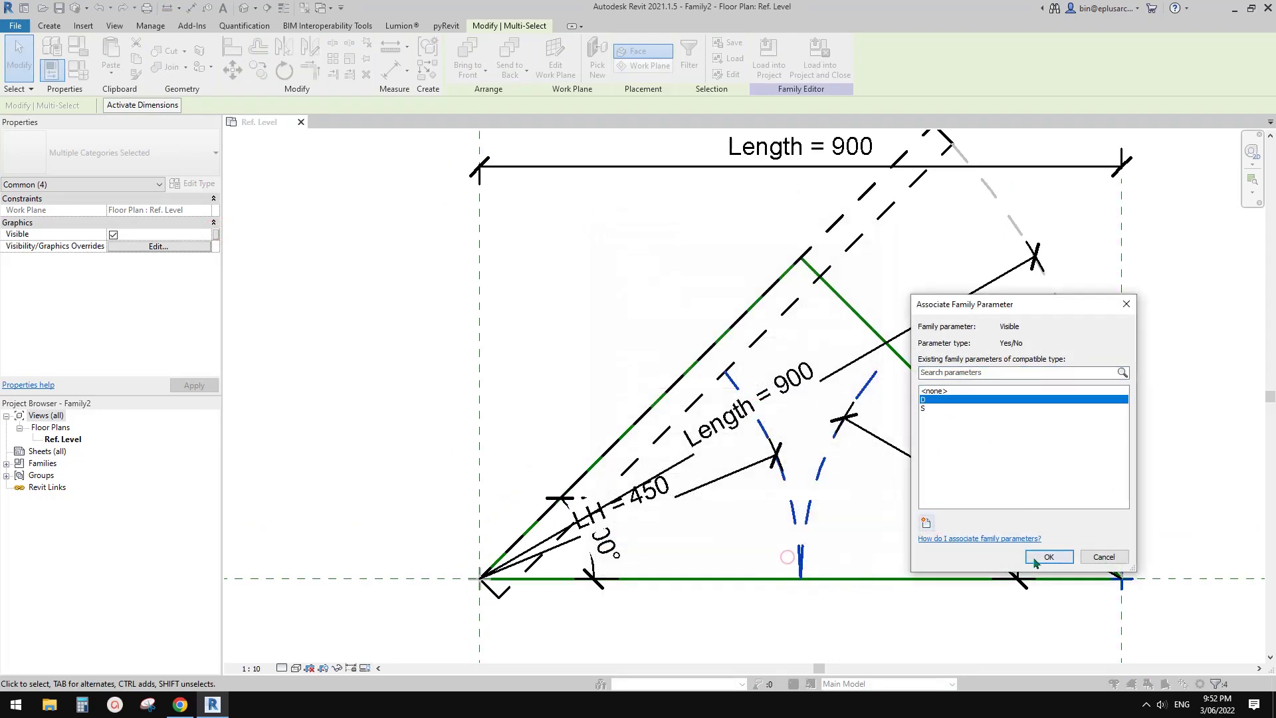
- Give parameter S the formula not(D) in the family types
left_click(77, 75)
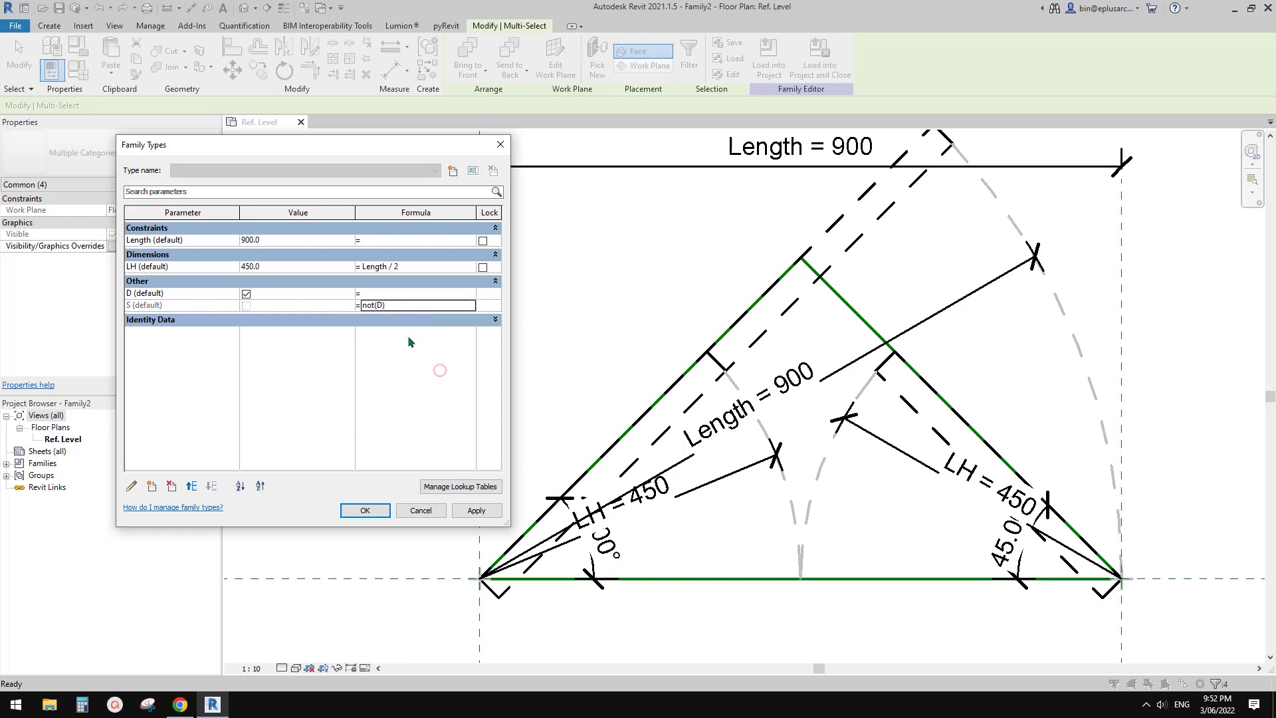
left_click(365, 510)
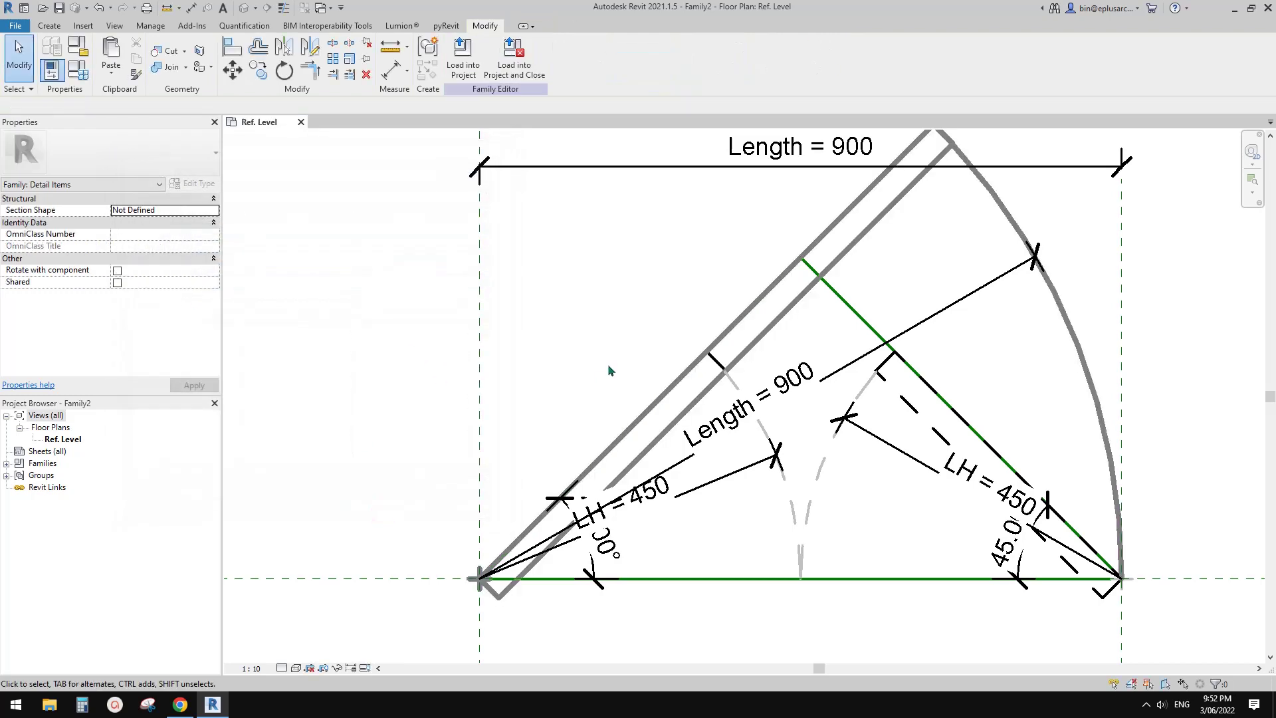
scroll(612, 338, "up", 1)
scroll(758, 364, "down", 2)
middle_click_drag(756, 364, 762, 373)
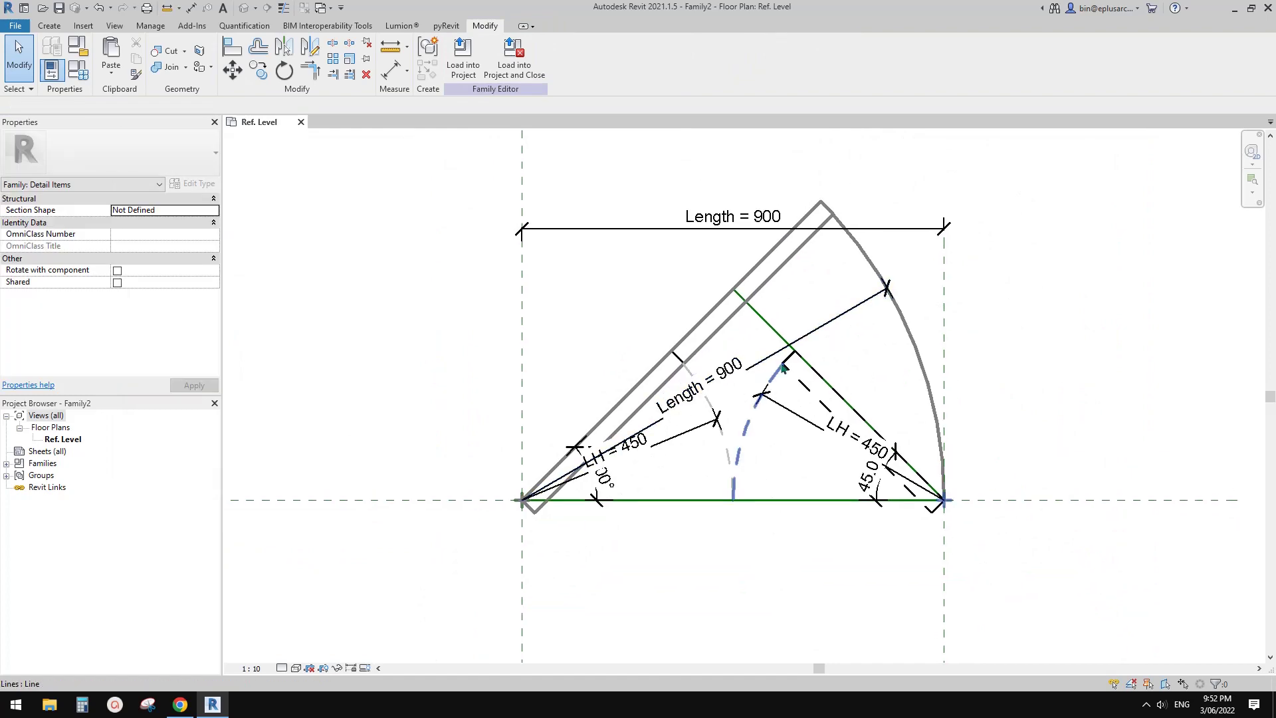
scroll(719, 329, "up", 1)
- Place a double vertical and a double horizontal flip control side by side between the two sloping panels
left_click(49, 25)
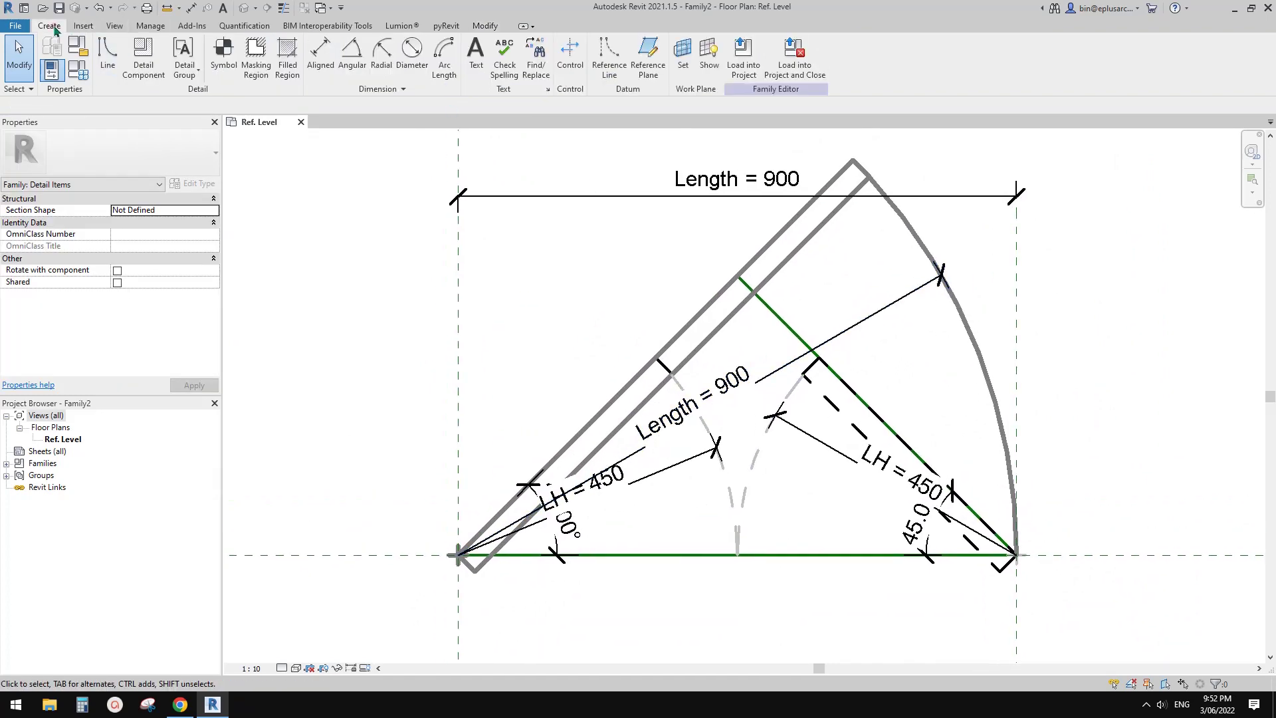
left_click(570, 73)
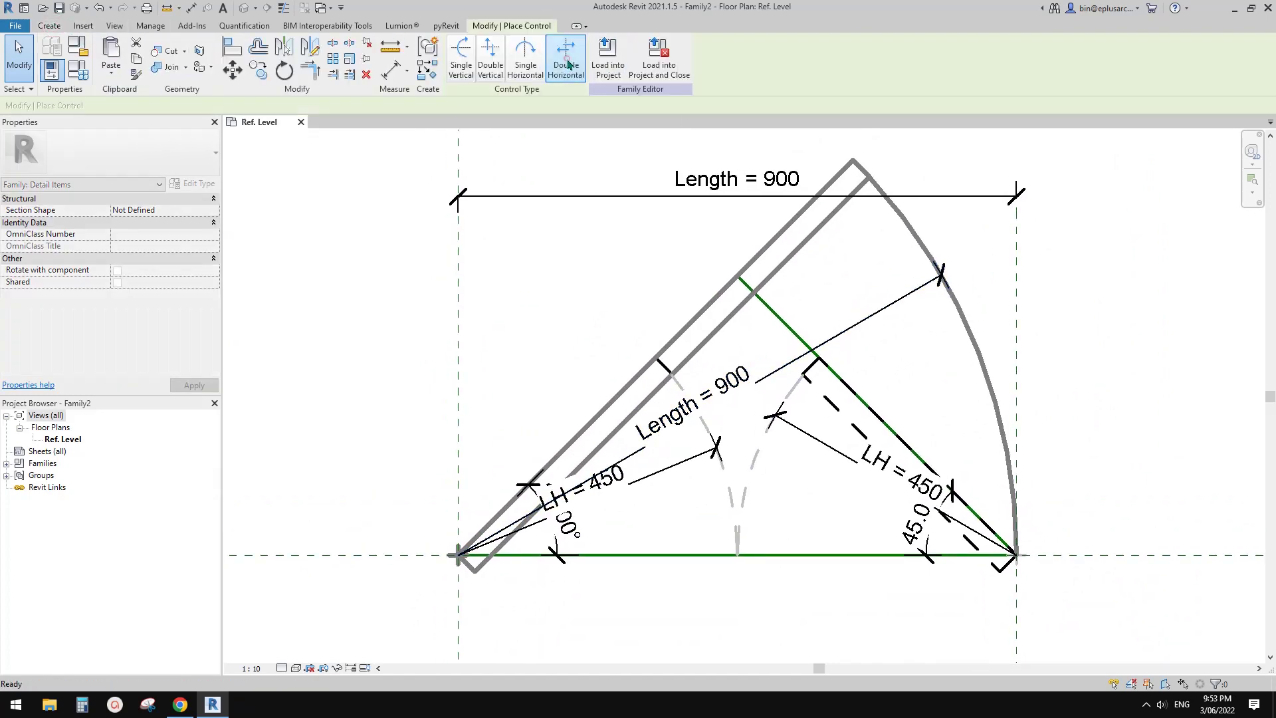
left_click(485, 56)
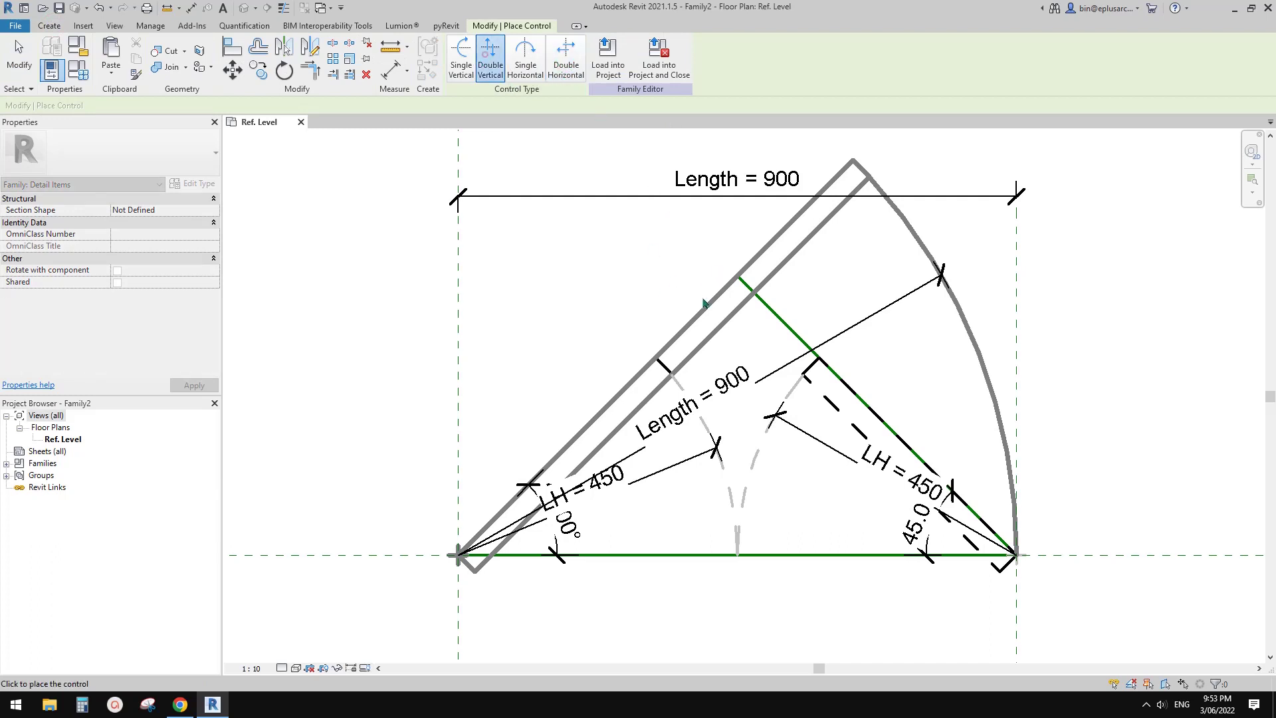
left_click(709, 354)
key("space")
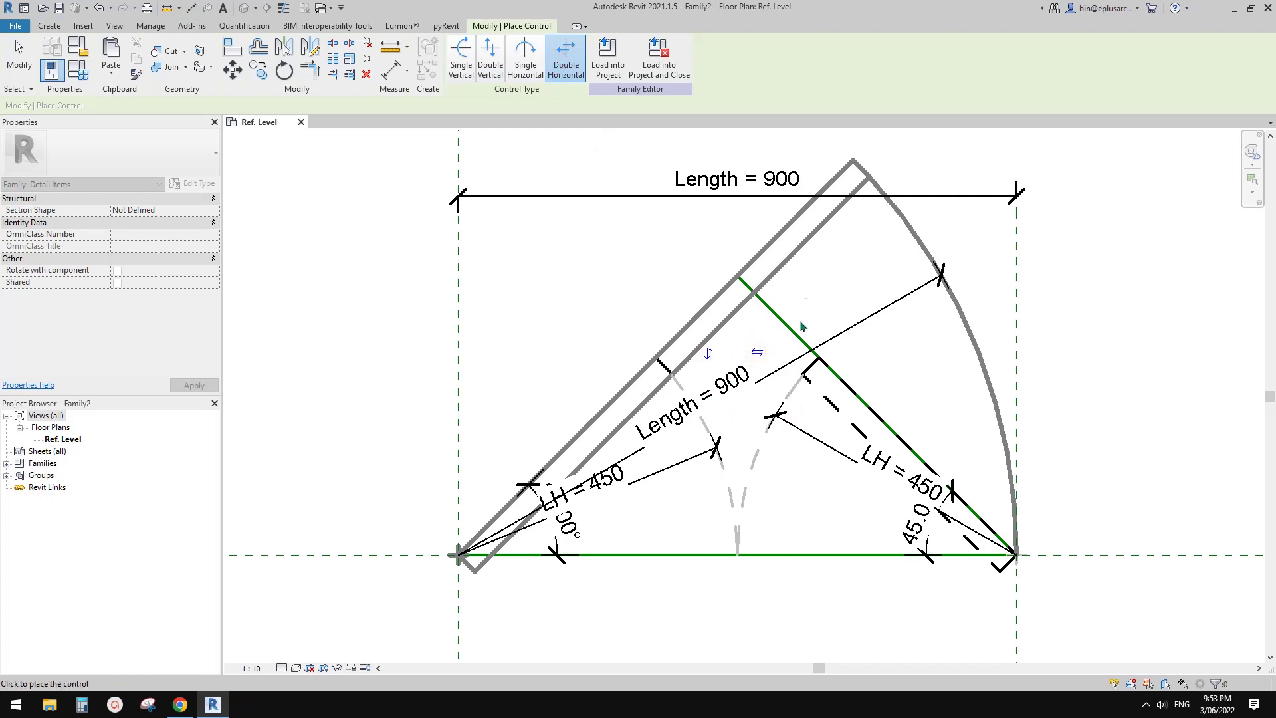
scroll(774, 347, "down", 2)
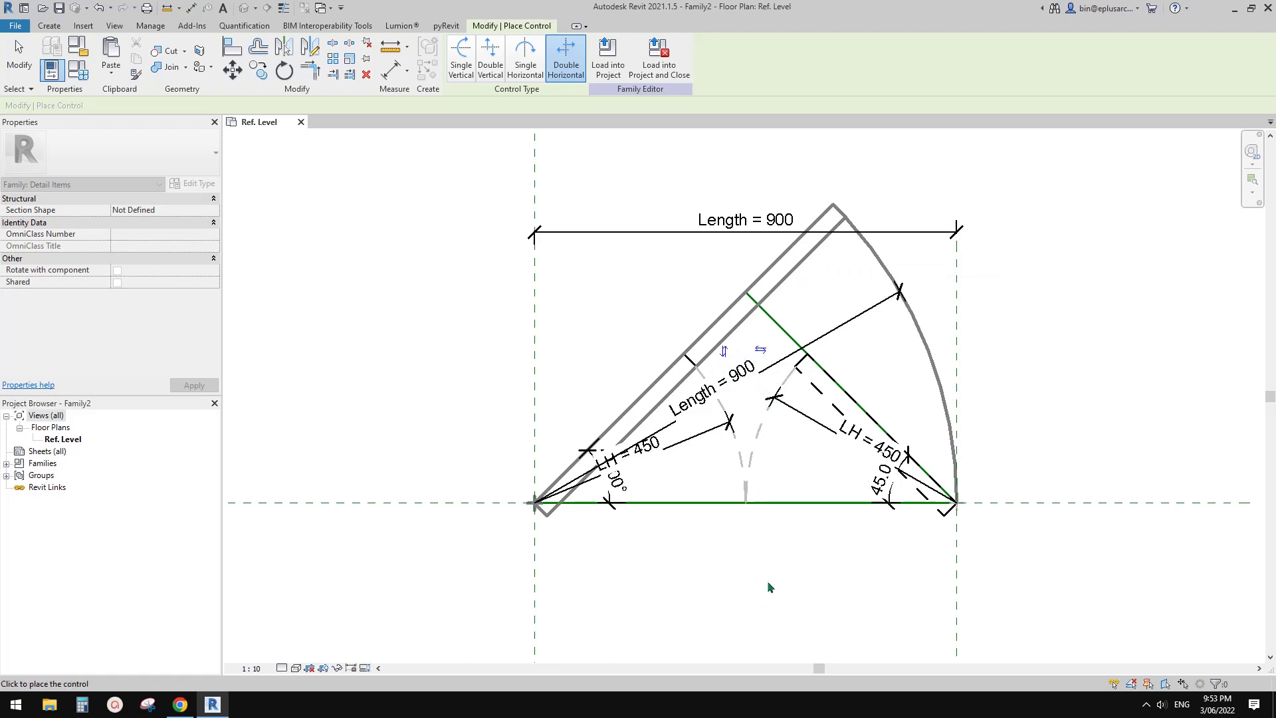
middle_click_drag(611, 324, 625, 322)
key("Escape")
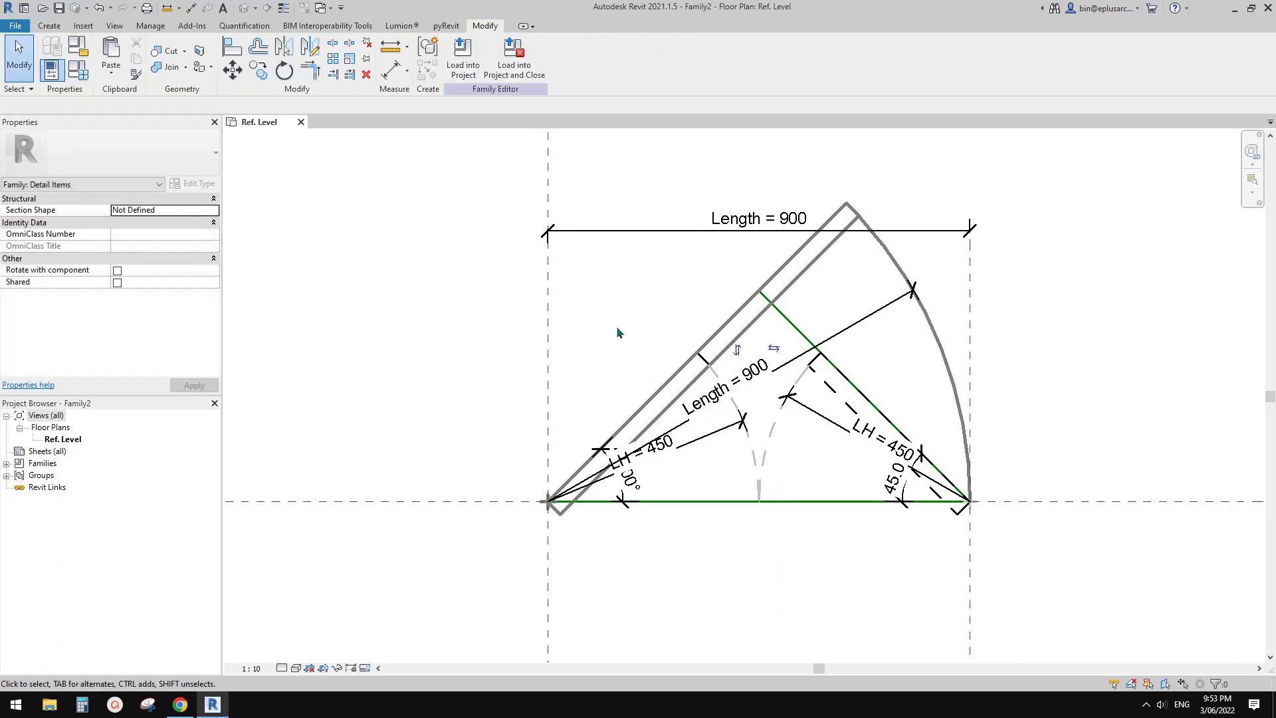
- Create a new family from the metric generic model template
left_click(49, 27)
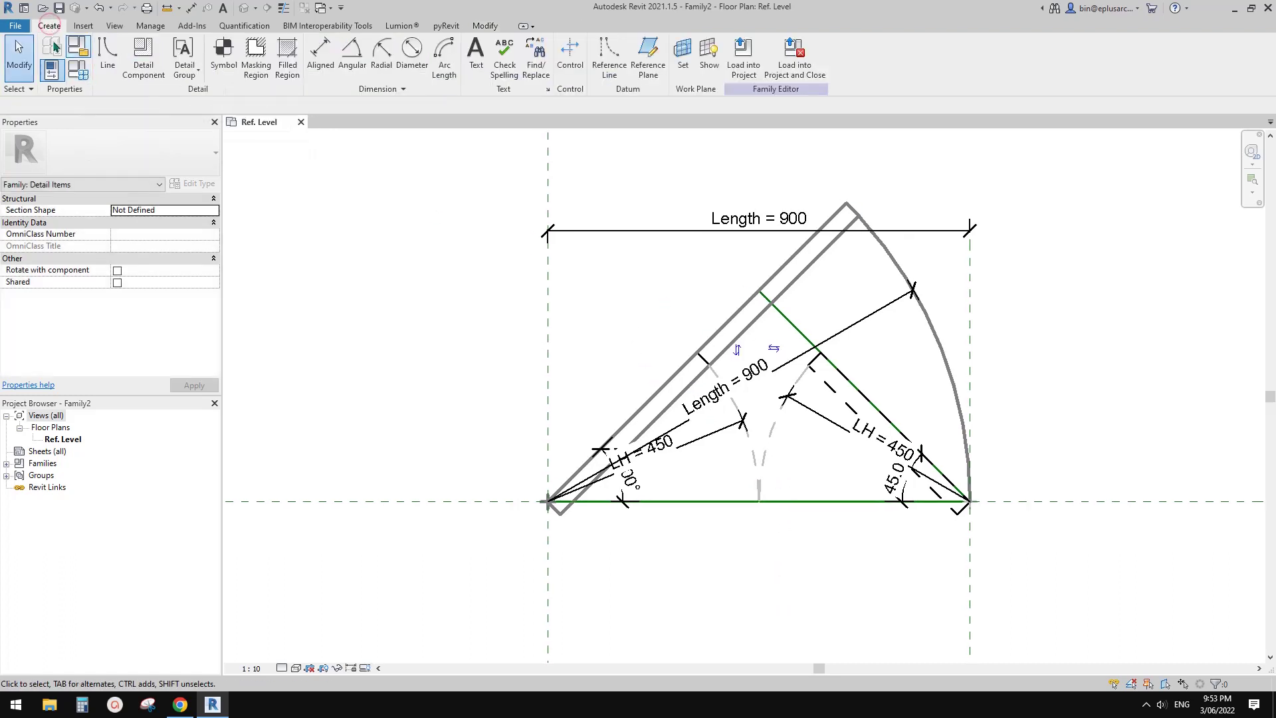
left_click(15, 25)
mouse_move(44, 76)
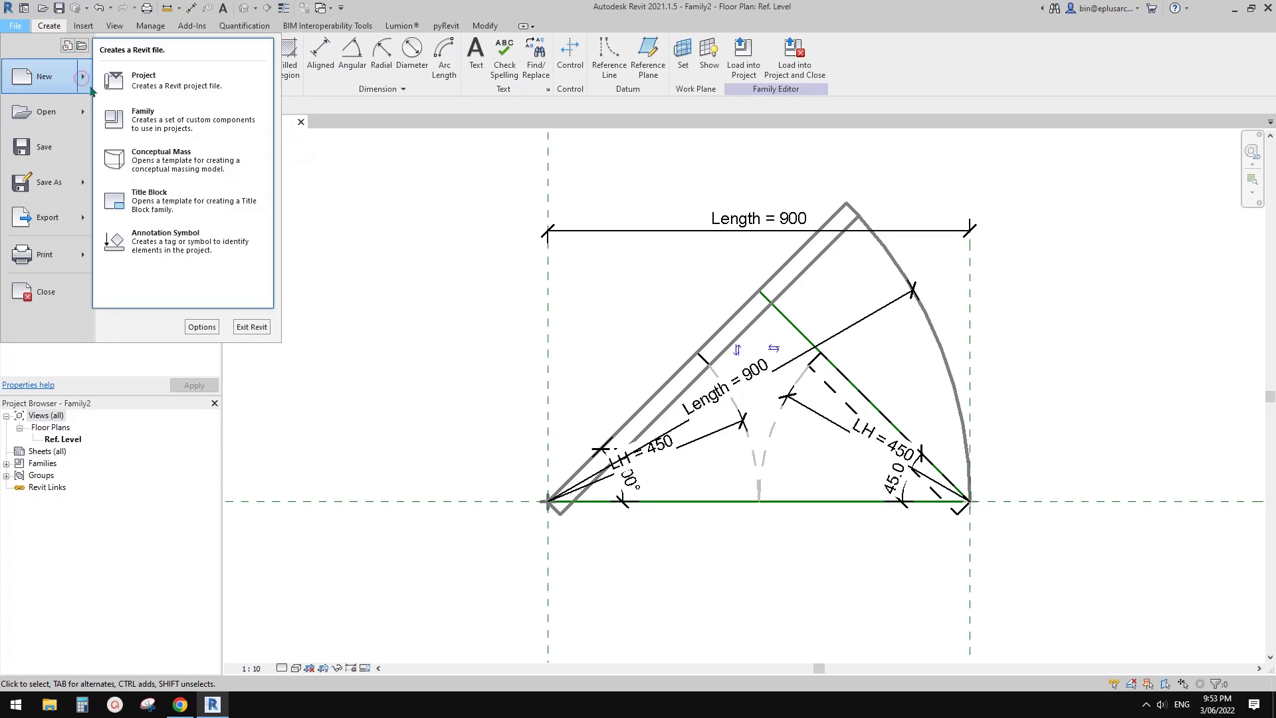
left_click(160, 118)
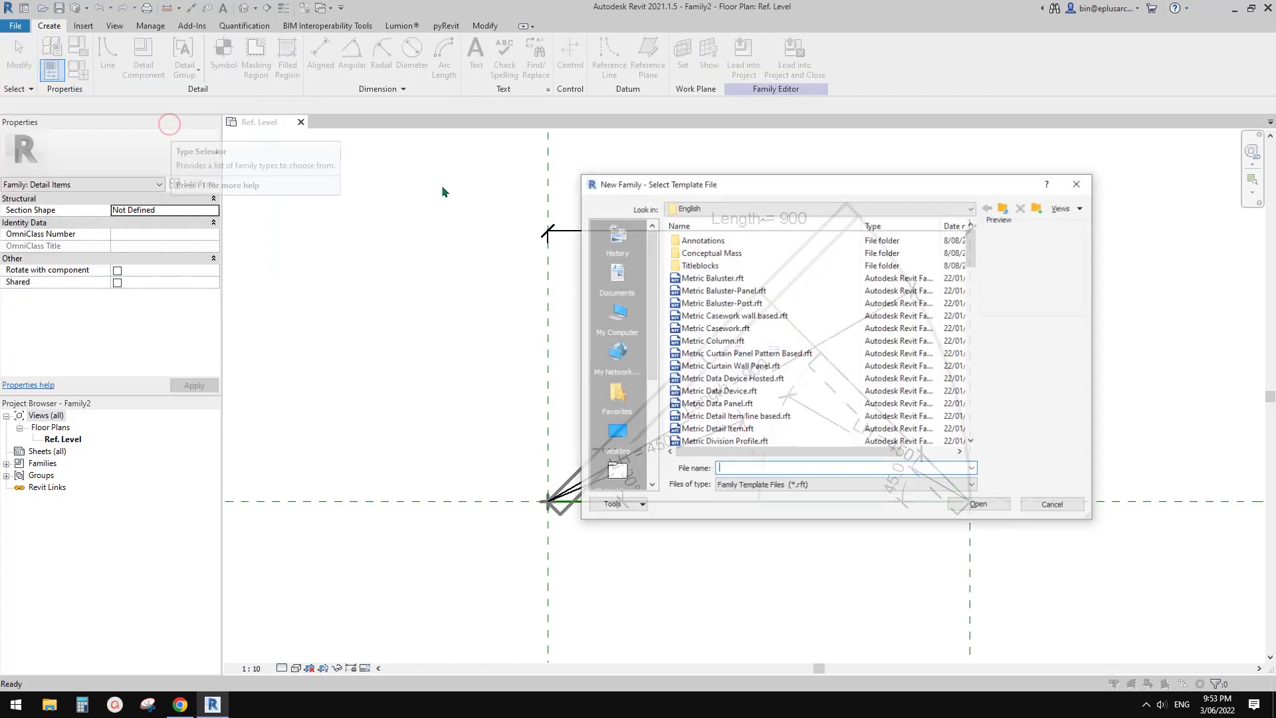
left_click(970, 292)
left_click(970, 326)
left_click_drag(970, 327, 970, 336)
double_click(748, 354)
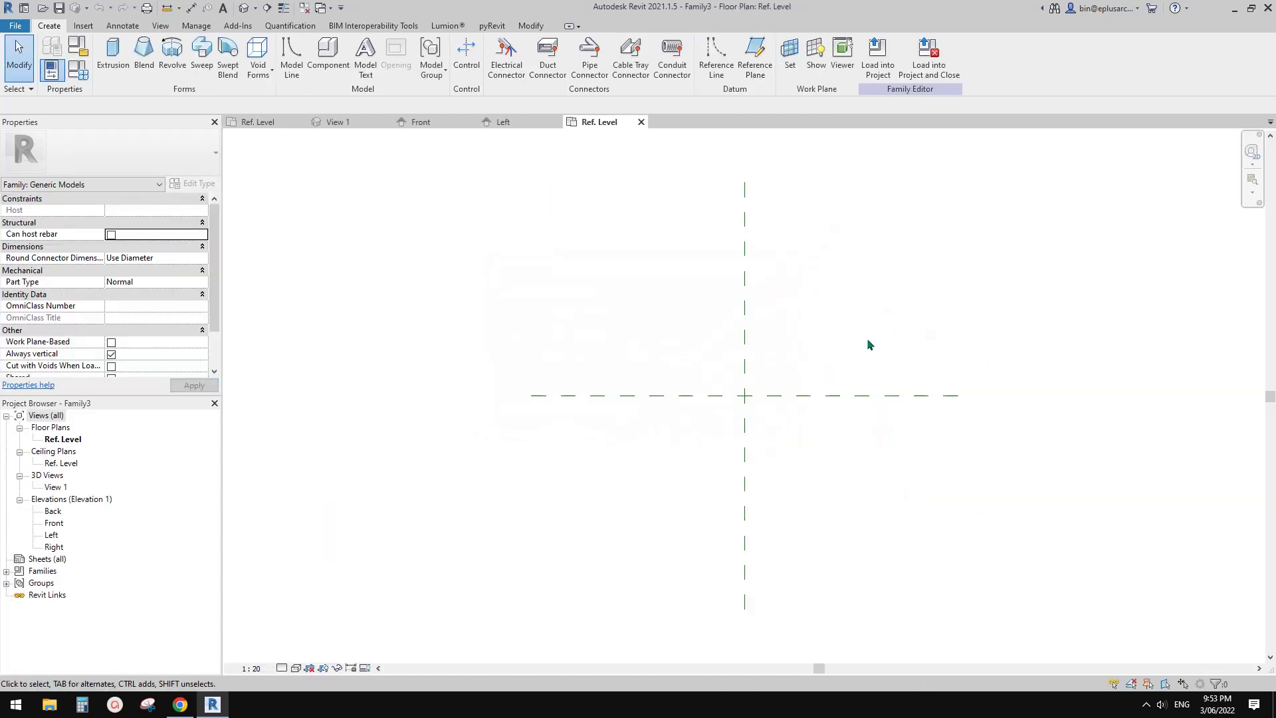
- Draw two vertical reference planes, one on each side of the central vertical plane
key("r")
key("p")
left_click(702, 461)
left_click(703, 314)
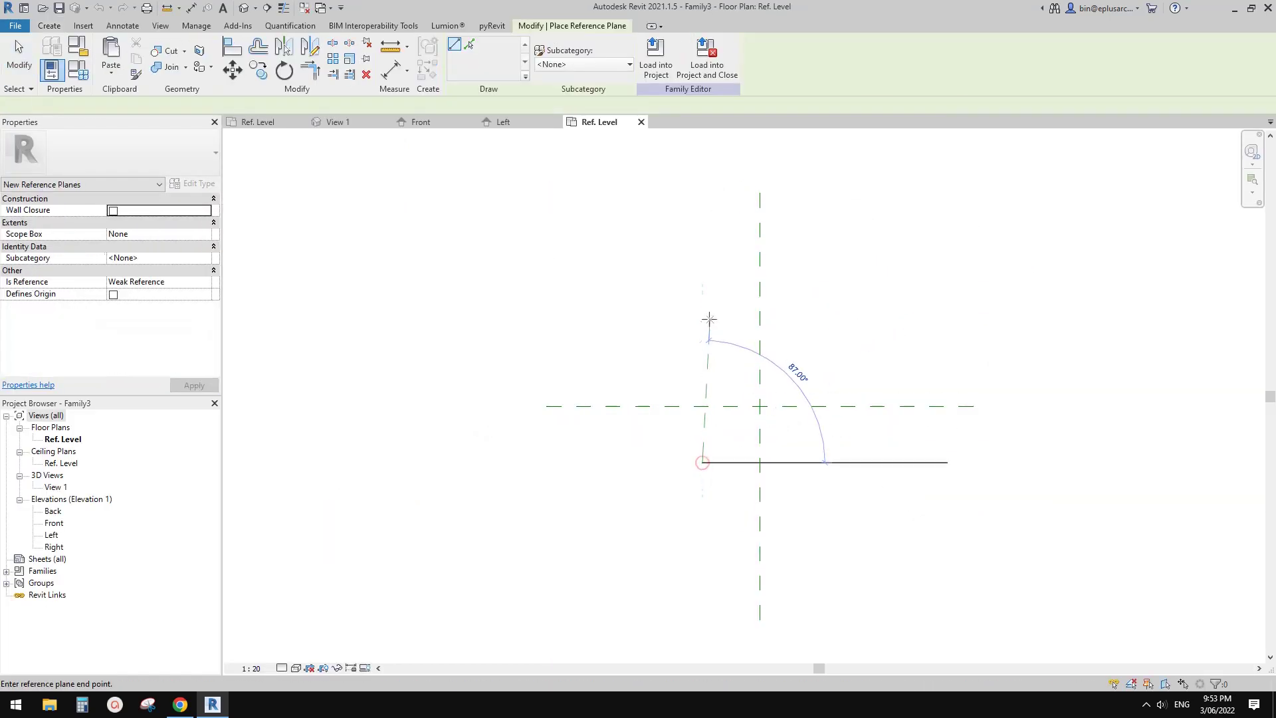
left_click(847, 457)
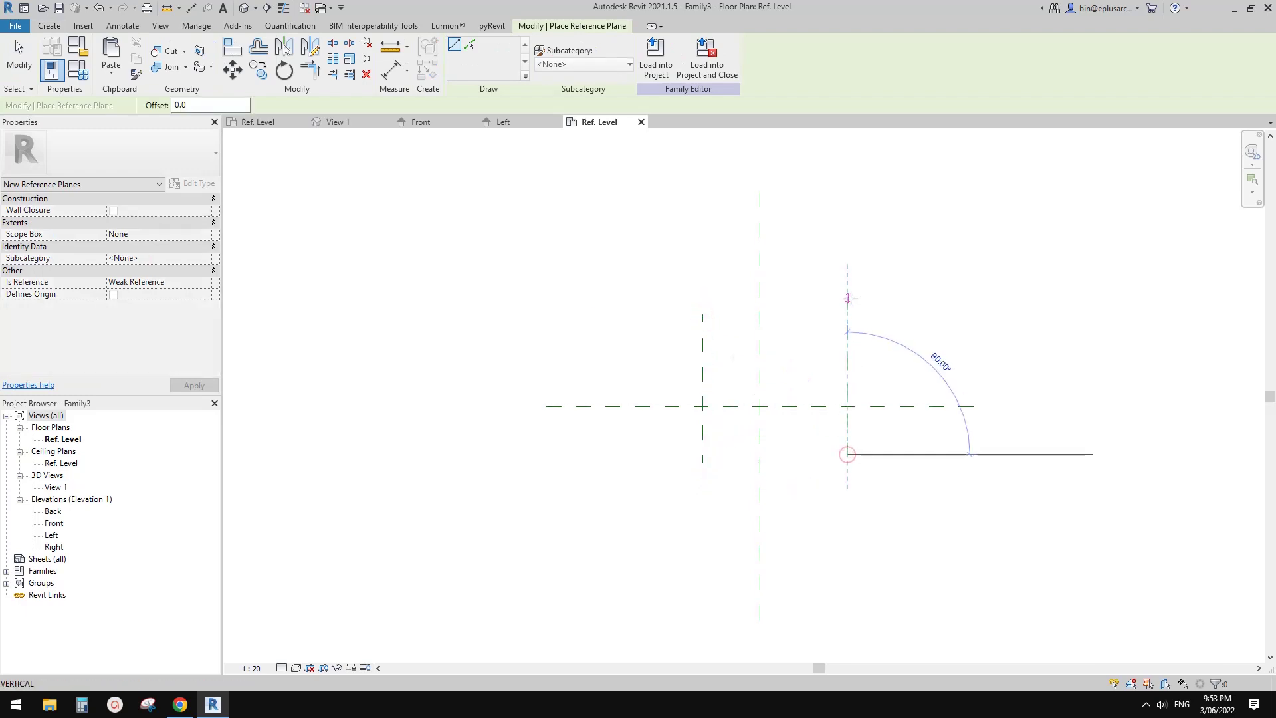
left_click(848, 296)
- Draw two horizontal reference planes, one above and one below the central horizontal plane
left_click(895, 351)
left_click(671, 353)
key("Escape")
scroll(809, 385, "up", 1)
mouse_move(809, 385)
middle_mouse_down()
mouse_move(883, 392)
mouse_move(866, 401)
mouse_move(880, 456)
mouse_move(905, 472)
middle_mouse_up()
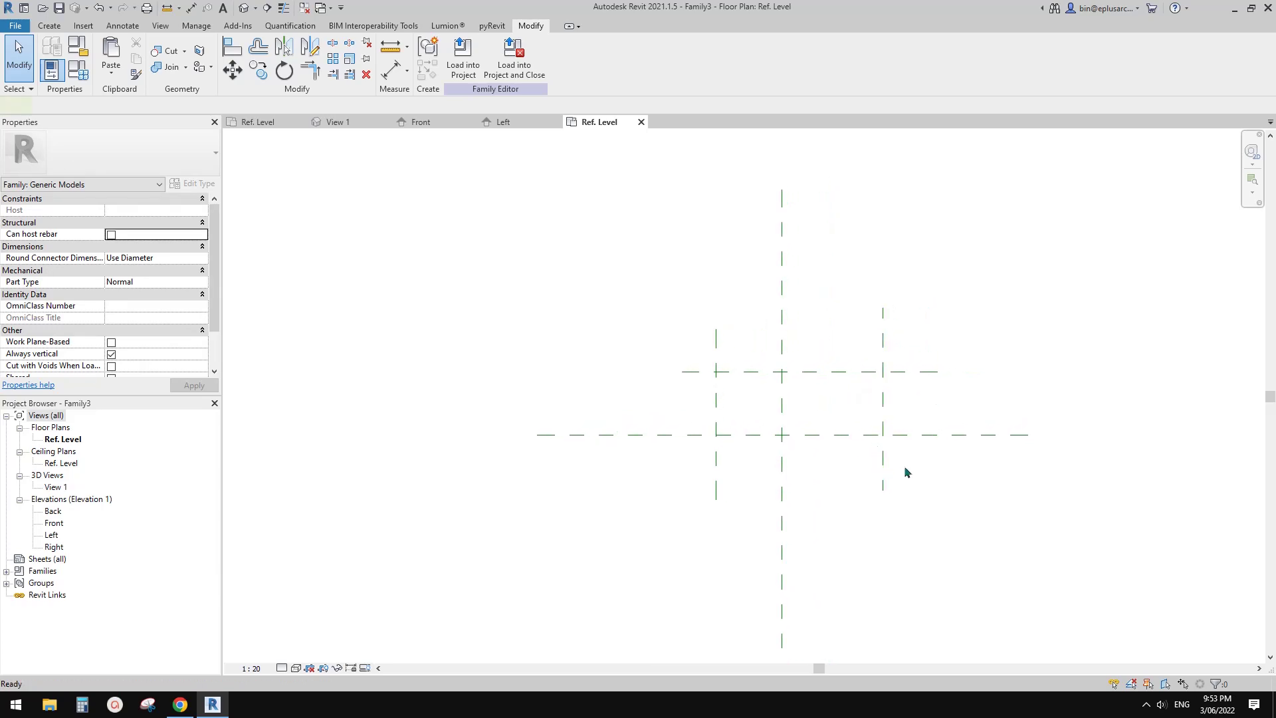
key("r")
key("p")
left_click(937, 479)
left_click(679, 479)
- Dimension the three horizontal reference planes in one string and make the two spacings equal
key("d")
key("i")
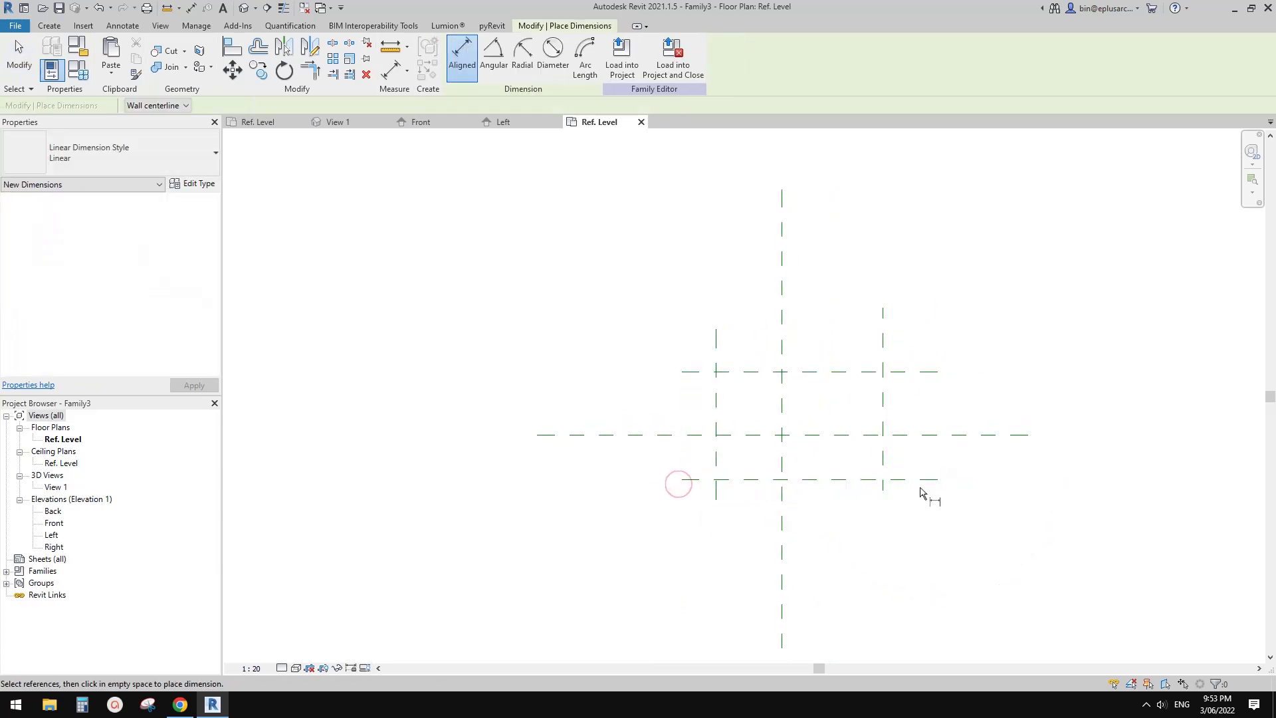
left_click(920, 480)
left_click(922, 371)
left_click(917, 434)
left_click(941, 408)
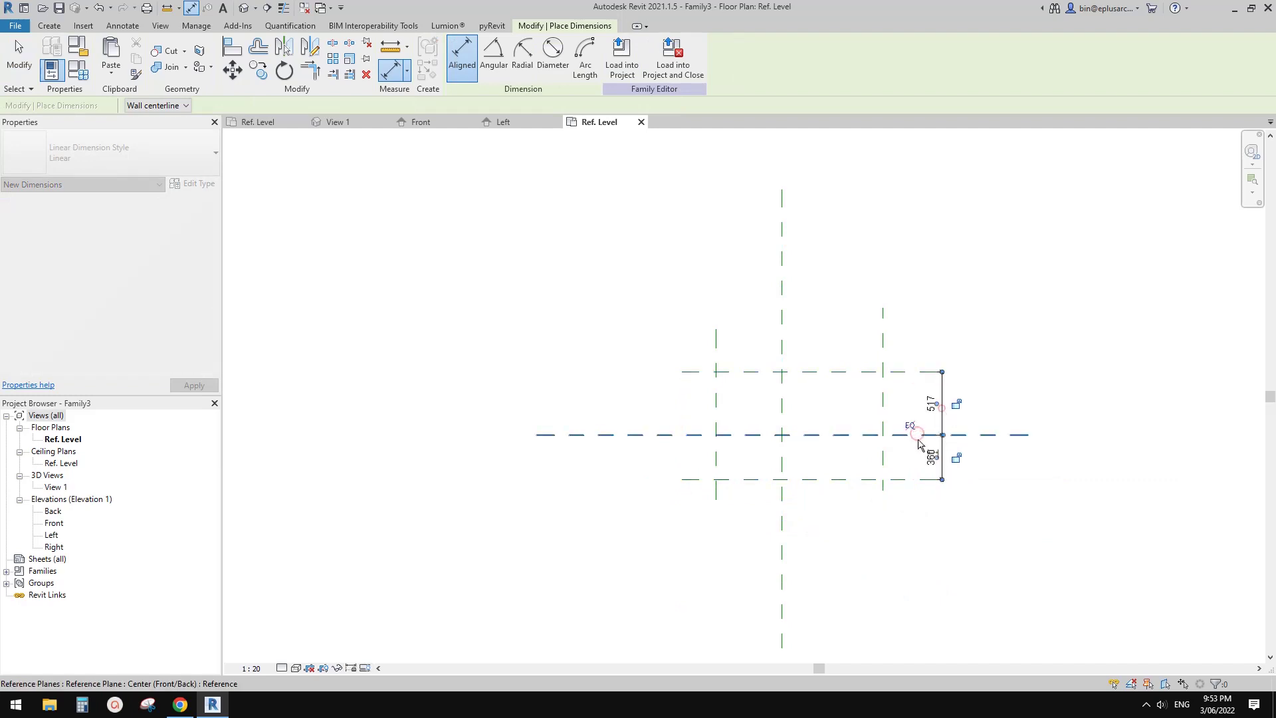
left_click(909, 425)
- Dimension the three vertical reference planes in one string and make the two spacings equal
left_click(882, 342)
left_click(780, 346)
left_click(717, 355)
left_click(755, 318)
left_click(787, 284)
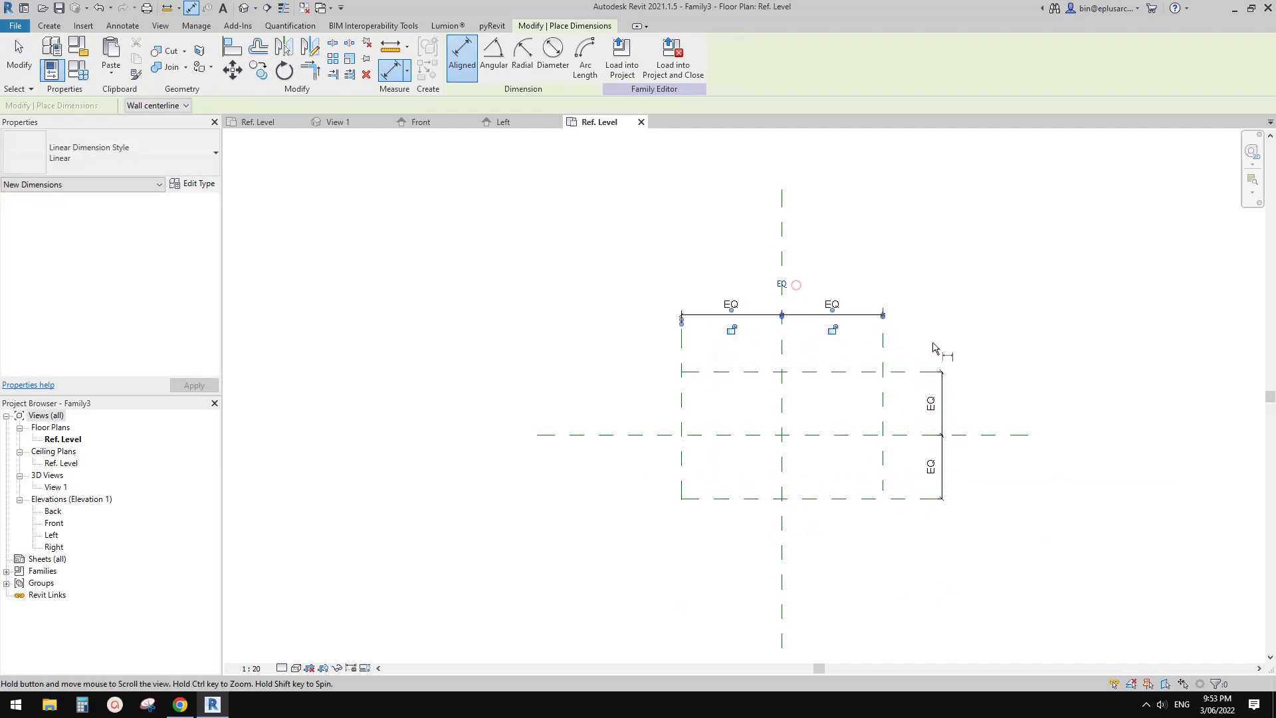
- Add overall aligned dimensions between the outer vertical planes and between the outer horizontal planes, outside the equality strings
left_click(883, 353)
left_click(683, 359)
left_click(710, 291)
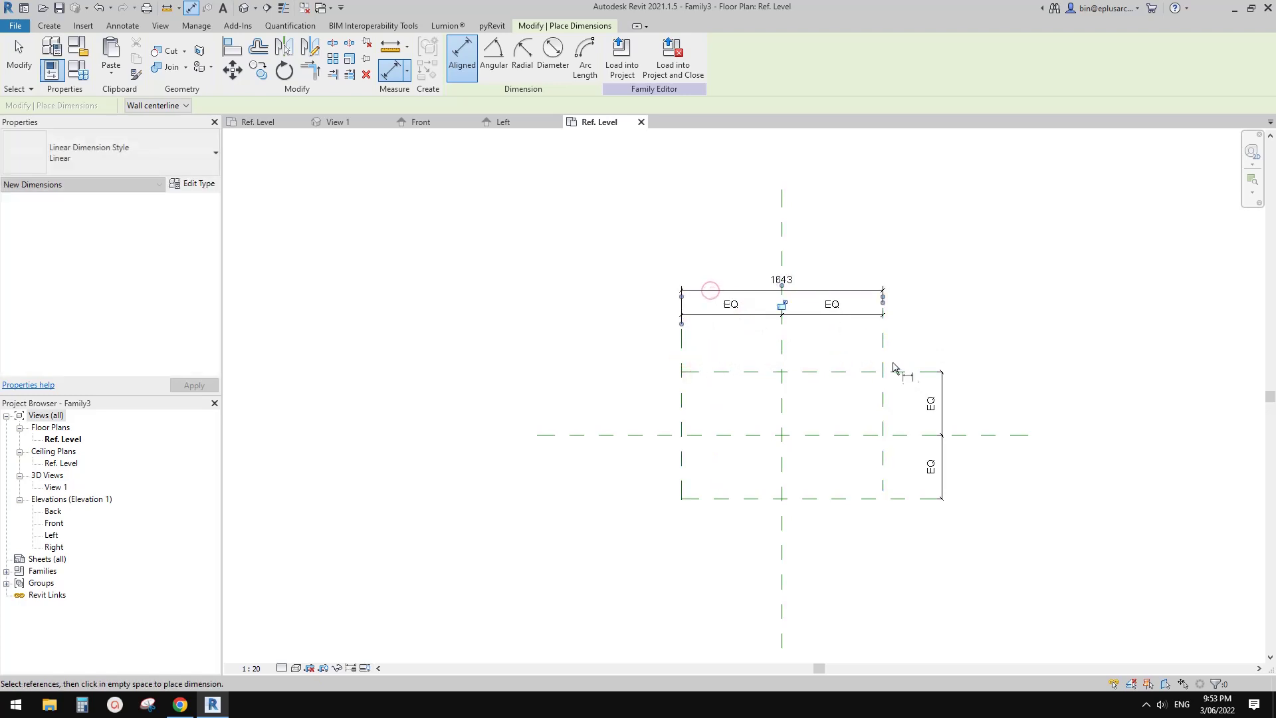
left_click(900, 370)
left_click(898, 498)
left_click(972, 469)
key("Escape")
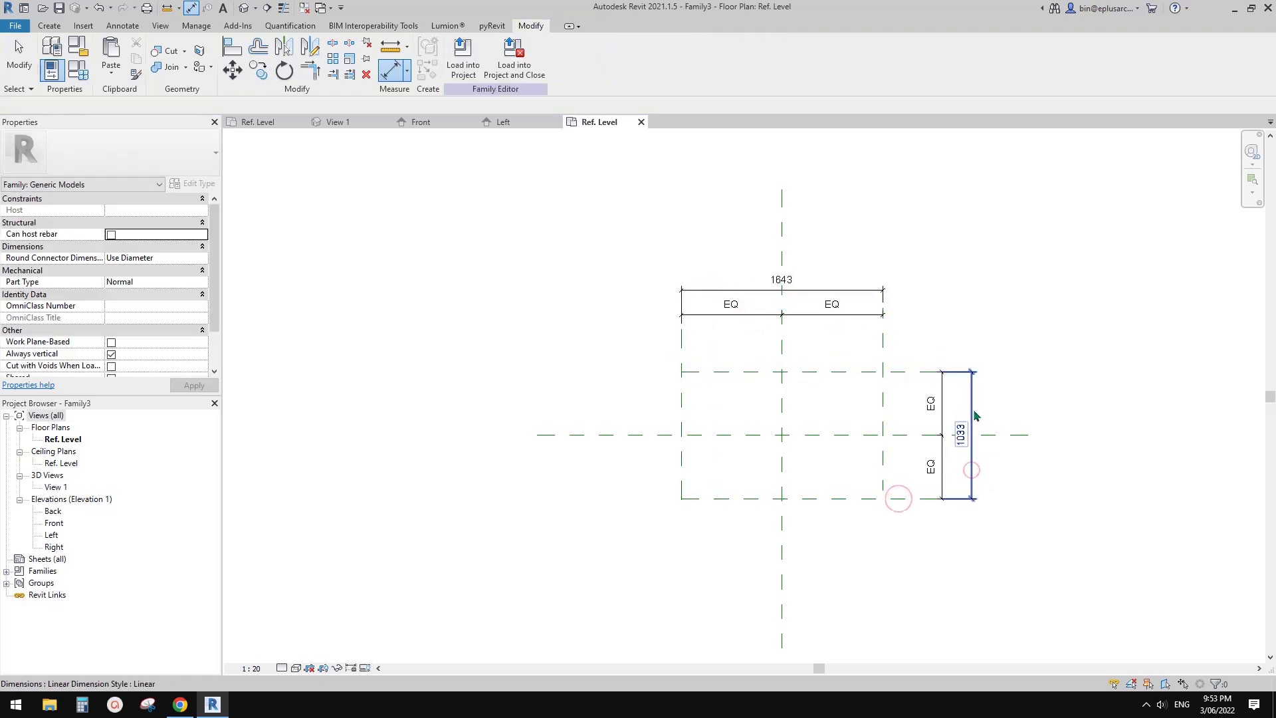
- Label the overall depth dimension with a new type parameter D and the overall width dimension with a new type parameter W
left_click(972, 415)
left_click(587, 57)
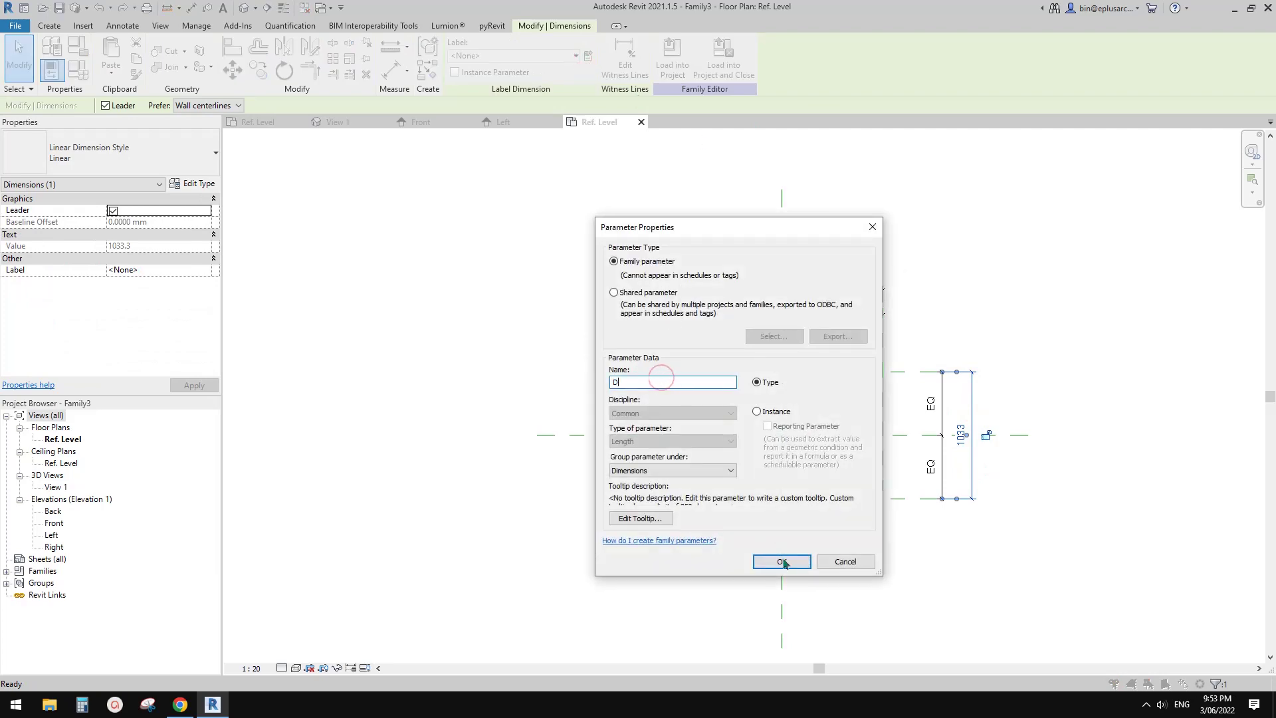
type("D")
left_click(782, 561)
left_click(850, 291)
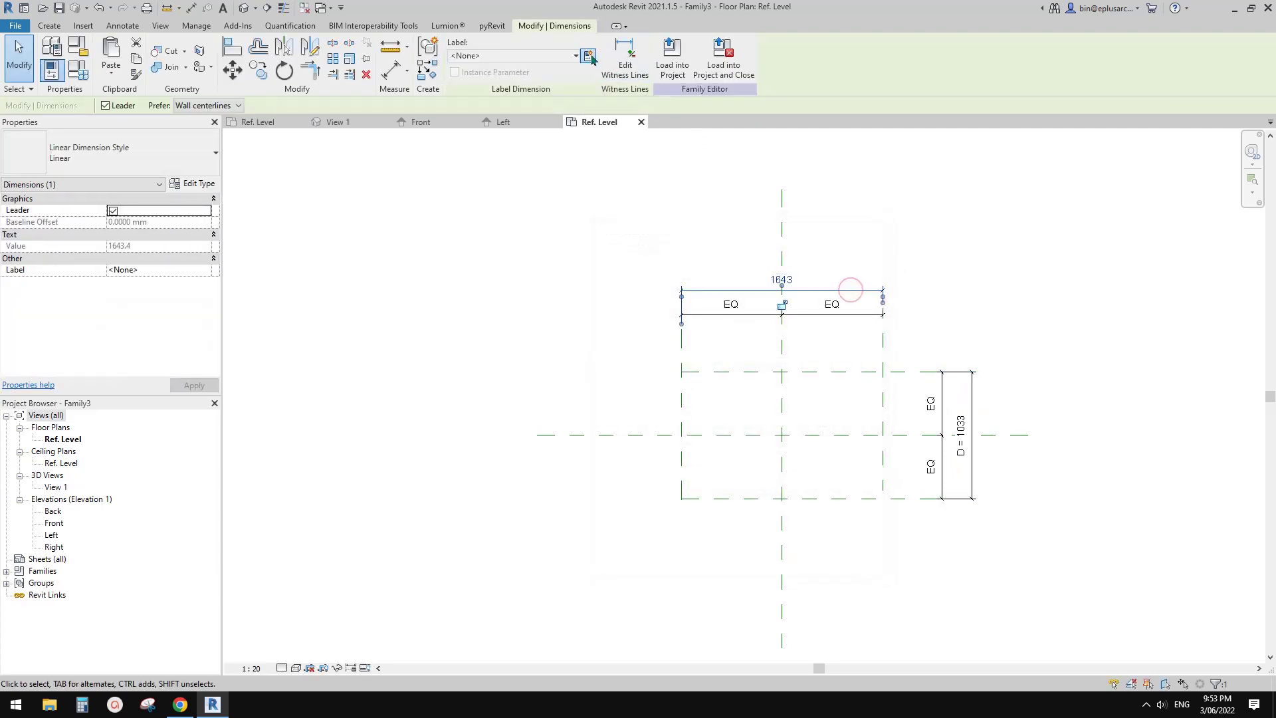
left_click(589, 57)
type("W")
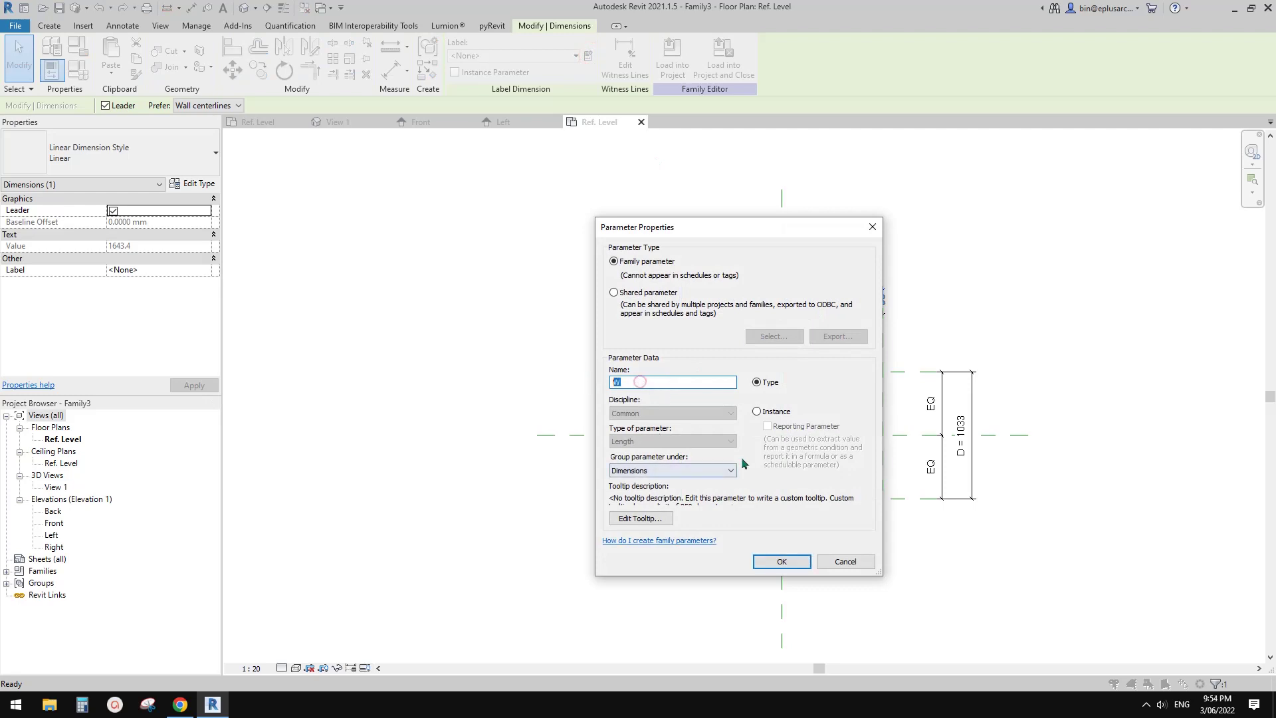
left_click(781, 561)
left_click(862, 372)
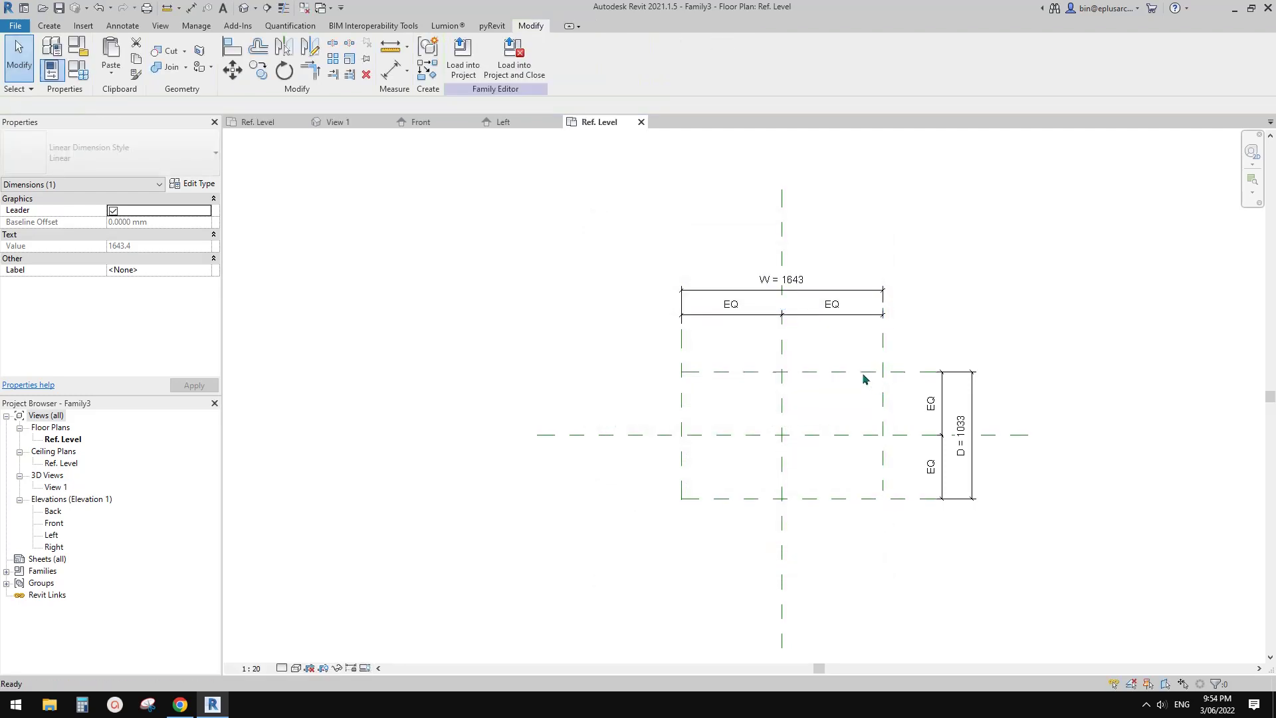
- Set the depth dimension D to 600 mm
left_click(961, 432)
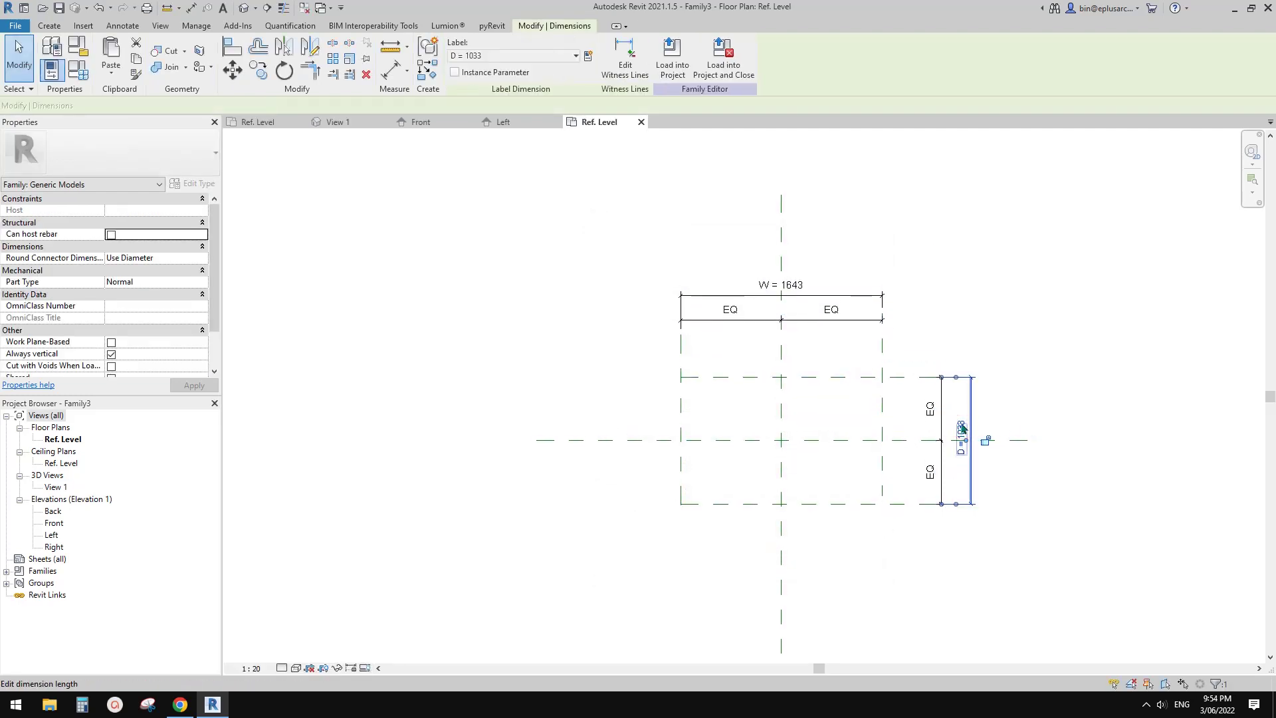
left_click(961, 433)
middle_click_drag(1039, 437, 1034, 454)
type("600")
key("Return")
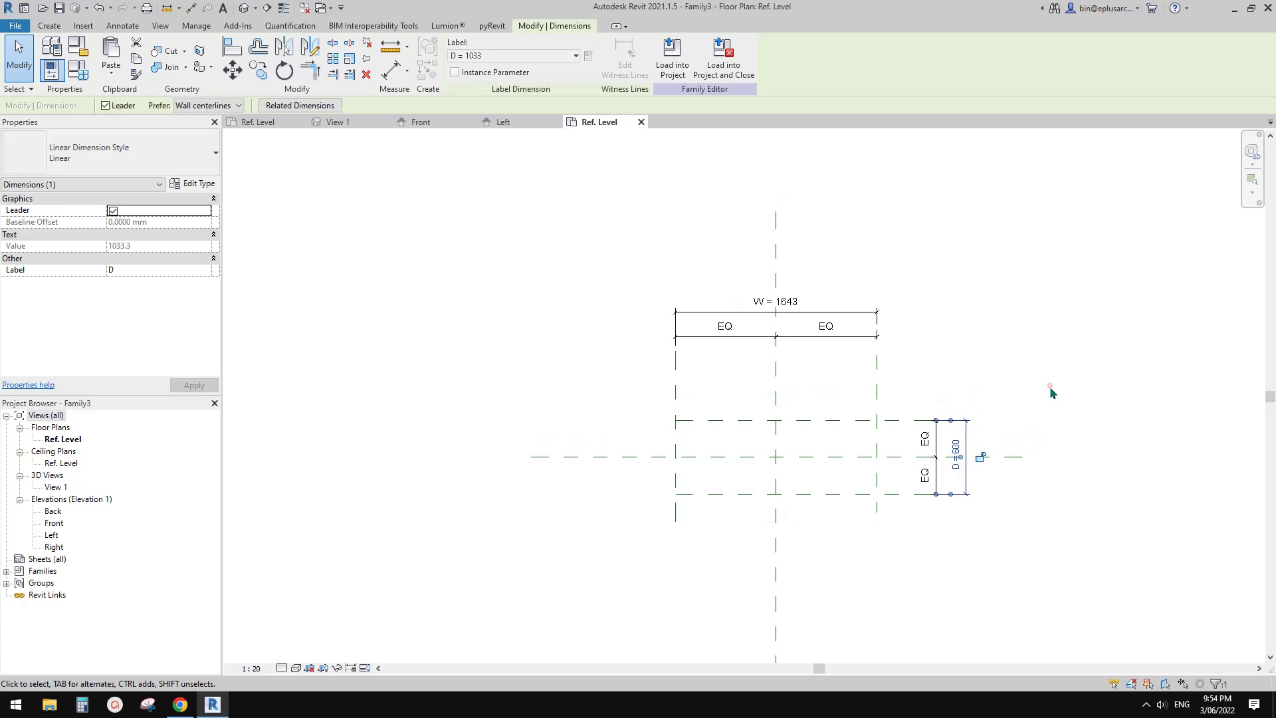
left_click(887, 401)
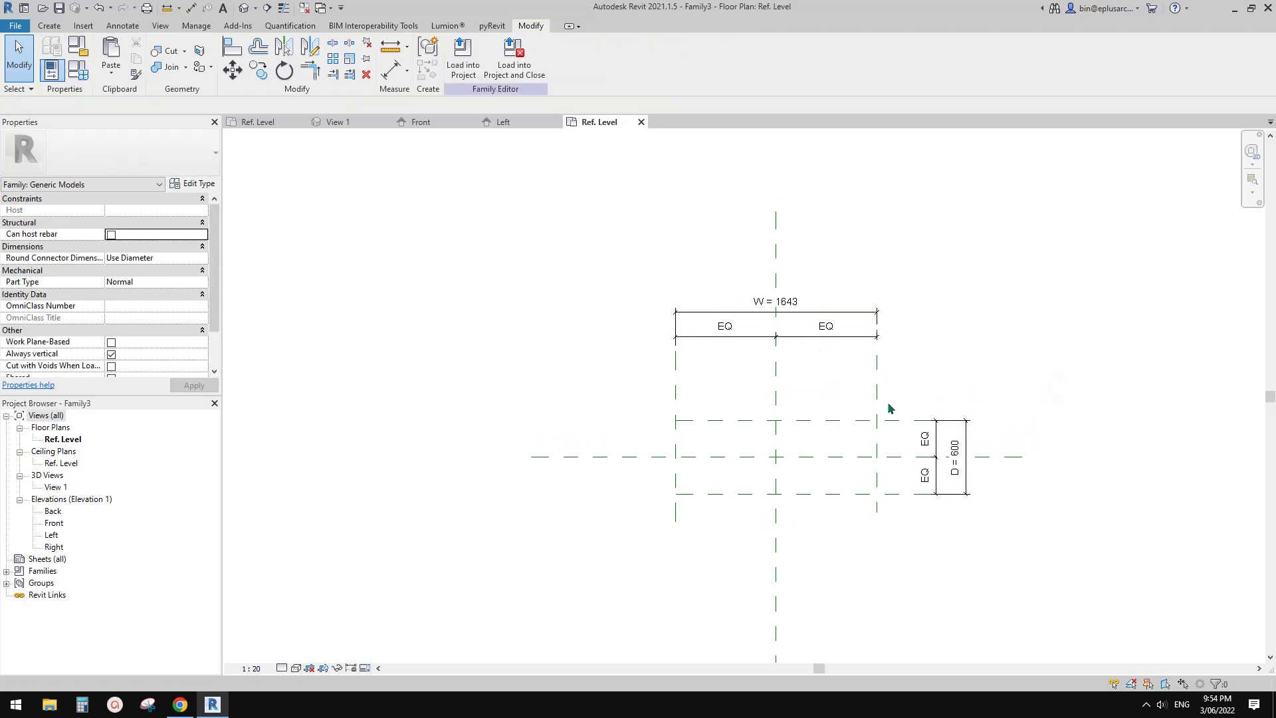
- Set the width dimension W to 1500 mm
left_click(784, 303)
left_click(787, 301)
type("150")
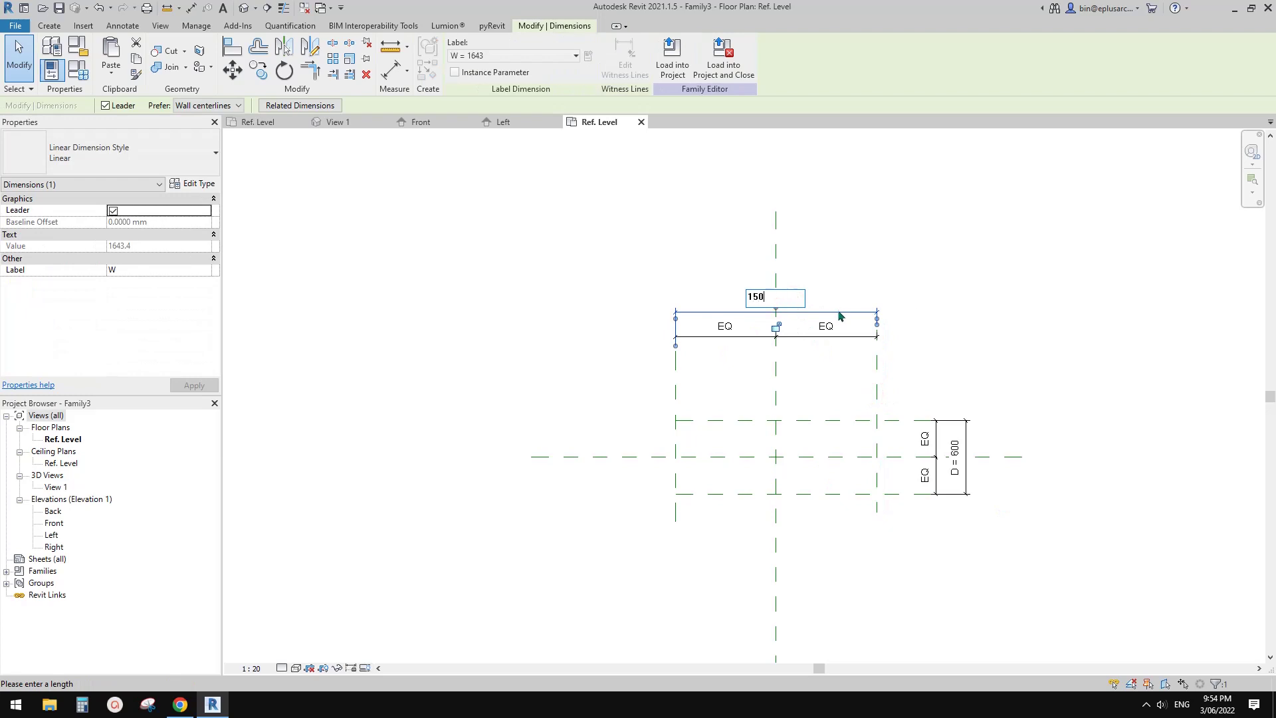
type("0")
key("Return")
left_click(960, 293)
- Create an extrusion from a rectangle drawn on the four outer reference planes, with all four sides locked to them
left_click(49, 25)
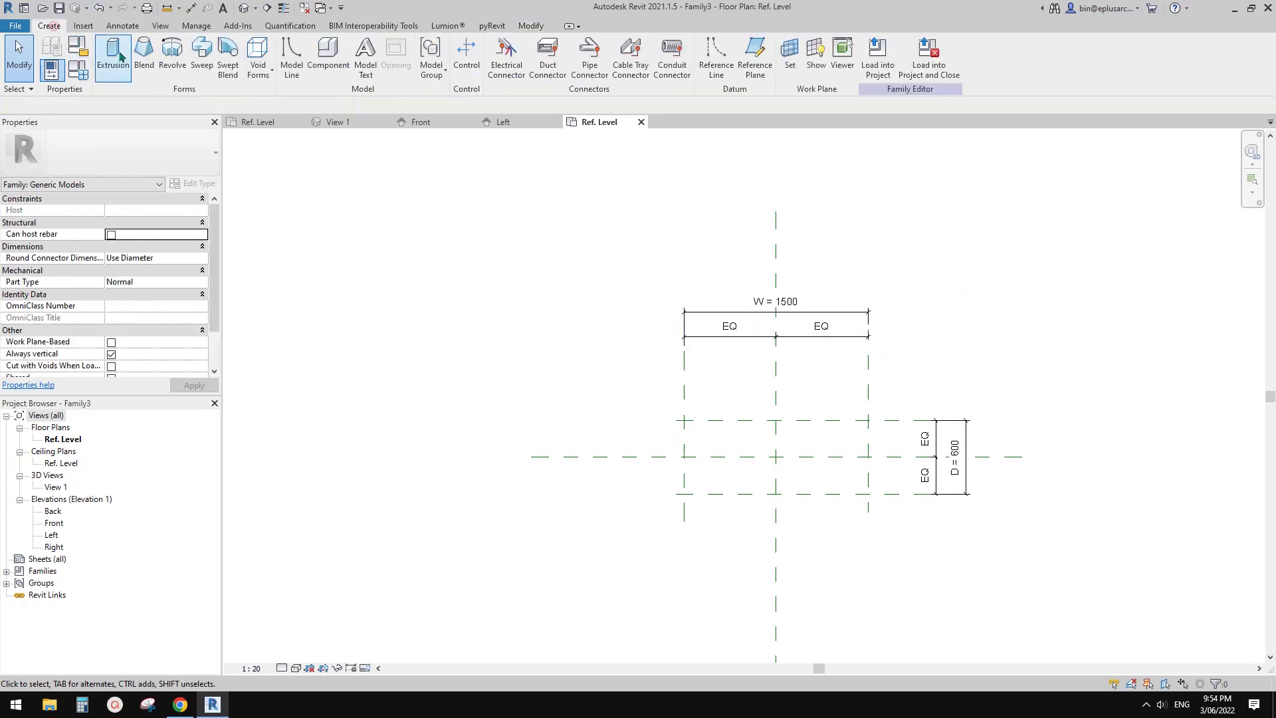
left_click(112, 58)
left_click(498, 44)
left_click(683, 420)
left_click(868, 493)
left_click(779, 444)
left_click(842, 399)
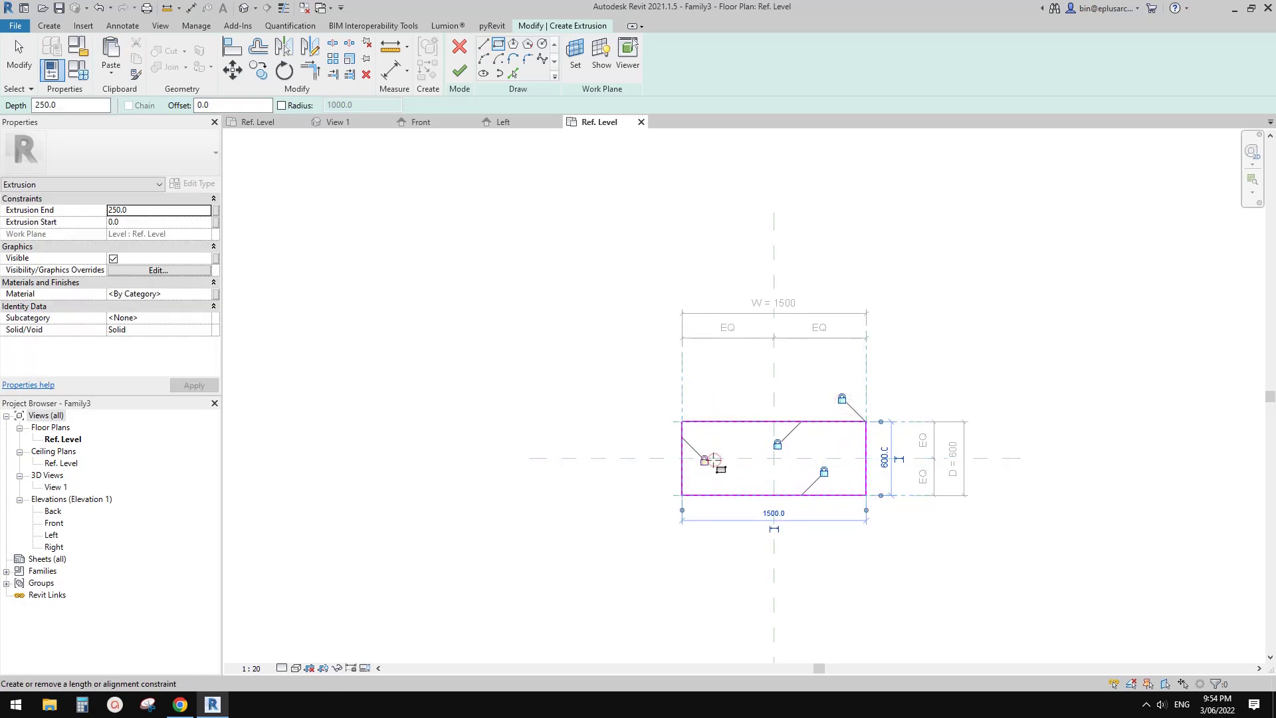
left_click(459, 71)
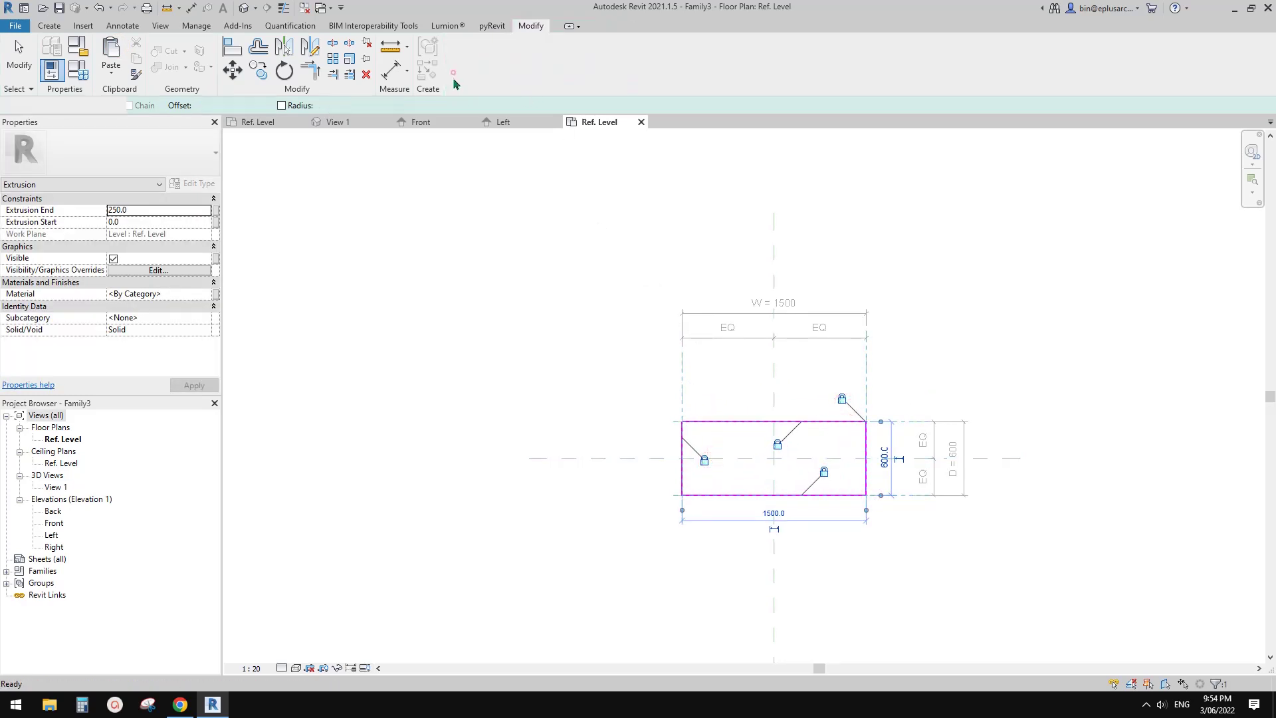
- Draw a horizontal reference plane above the extrusion in the Front elevation
double_click(54, 523)
key("r")
key("p")
scroll(744, 266, "up", 5)
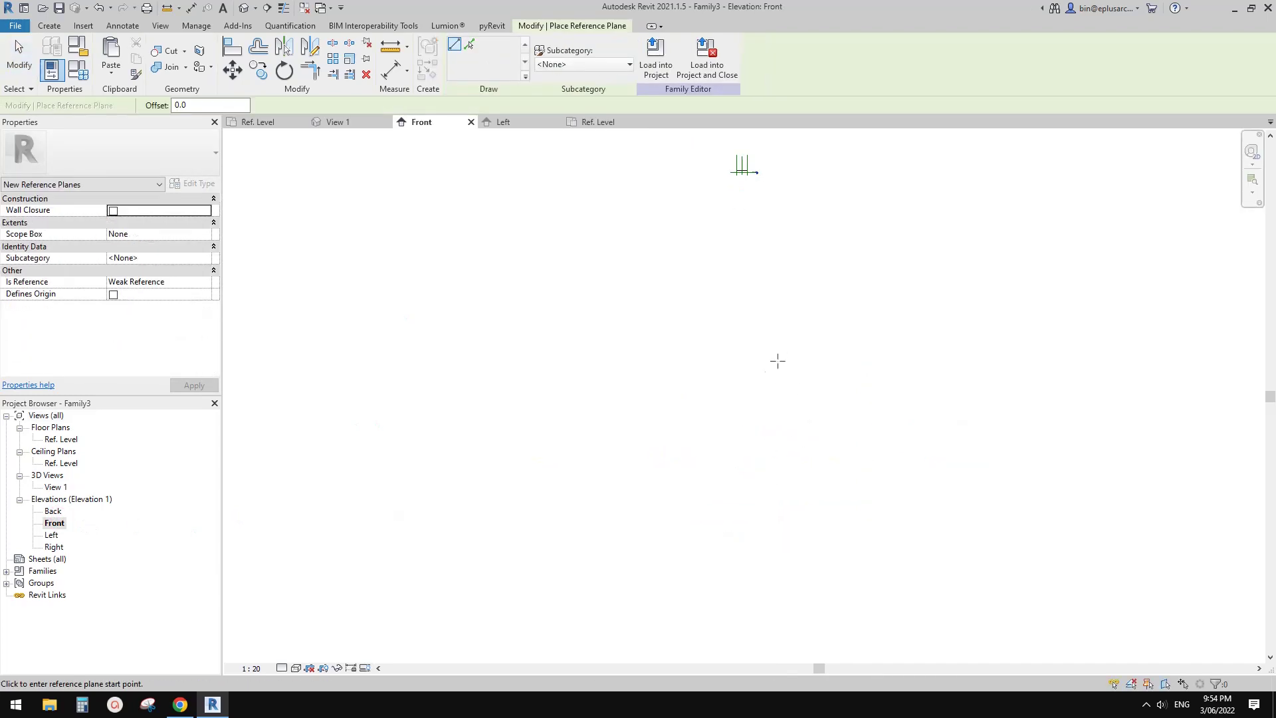
left_click(826, 326)
left_click(651, 325)
- Add an aligned dimension from the Ref. Level to the horizontal reference plane above the extrusion
key("d")
key("i")
scroll(797, 324, "up", 3)
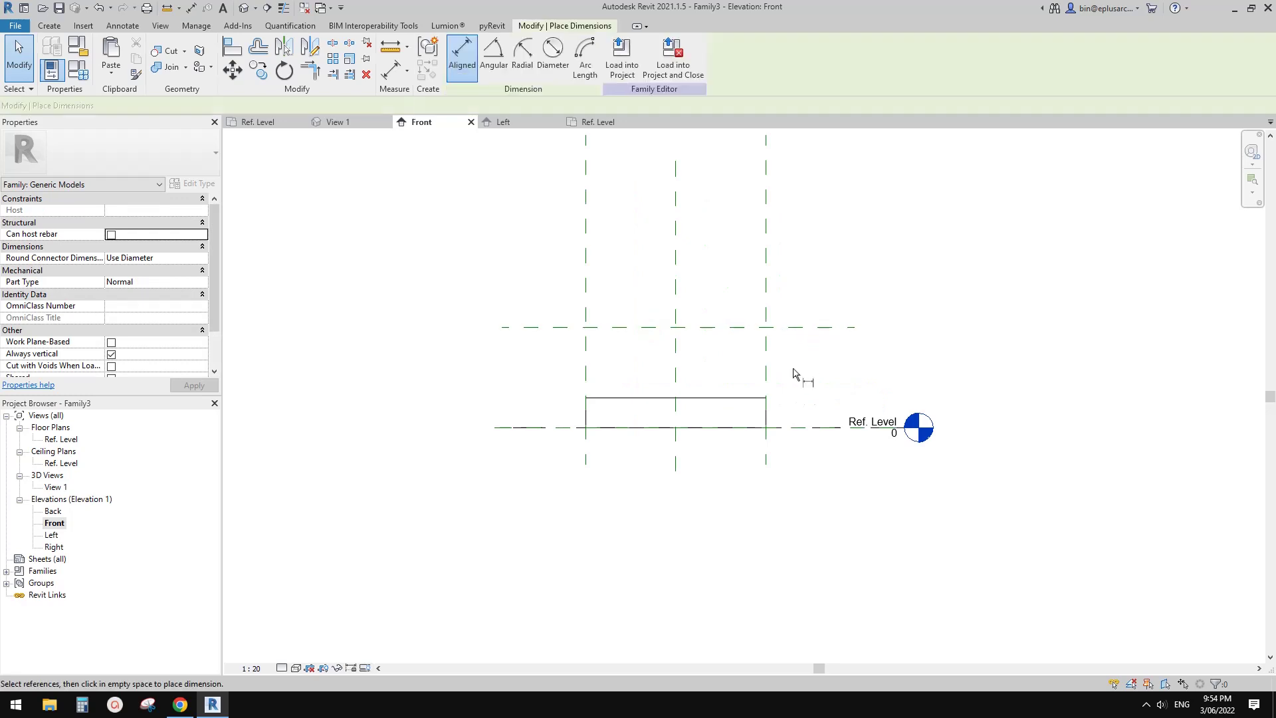
left_click(798, 429)
left_click(797, 328)
left_click(792, 386)
key("Escape")
- Label the vertical height dimension with a new instance parameter H
left_click(792, 385)
left_click(588, 56)
type("H")
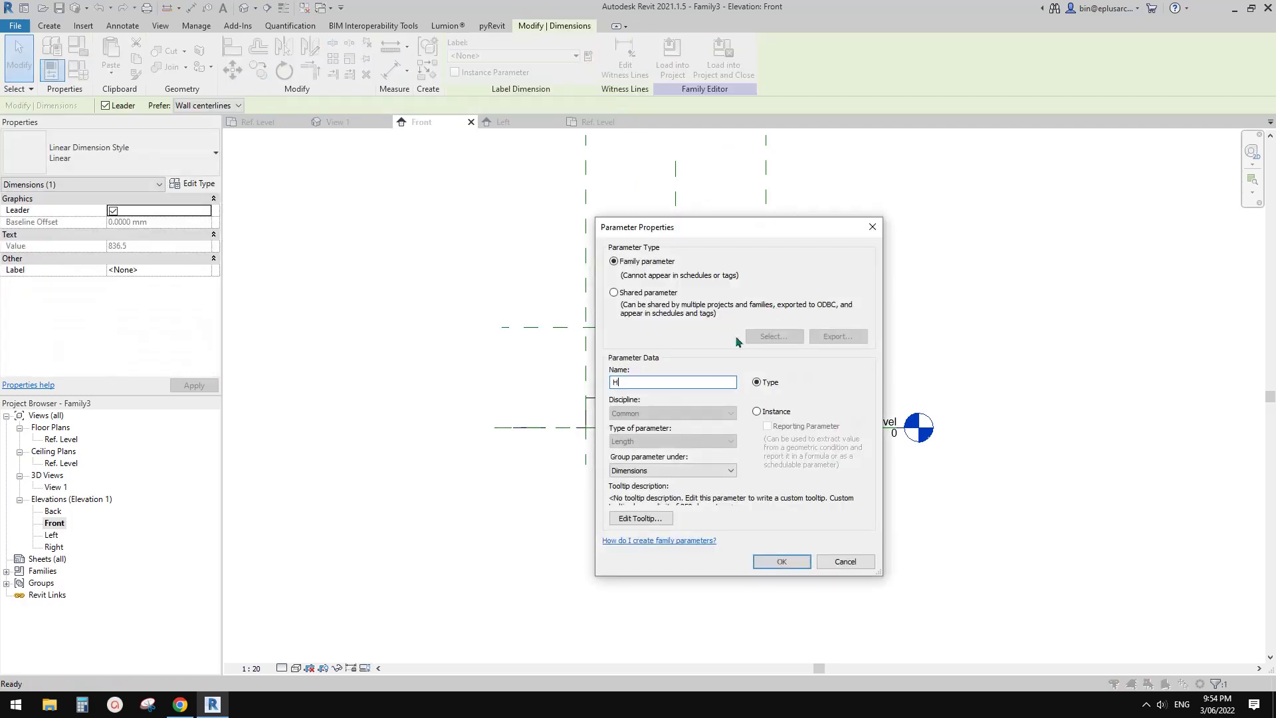
left_click(775, 412)
left_click(801, 562)
left_click(716, 392)
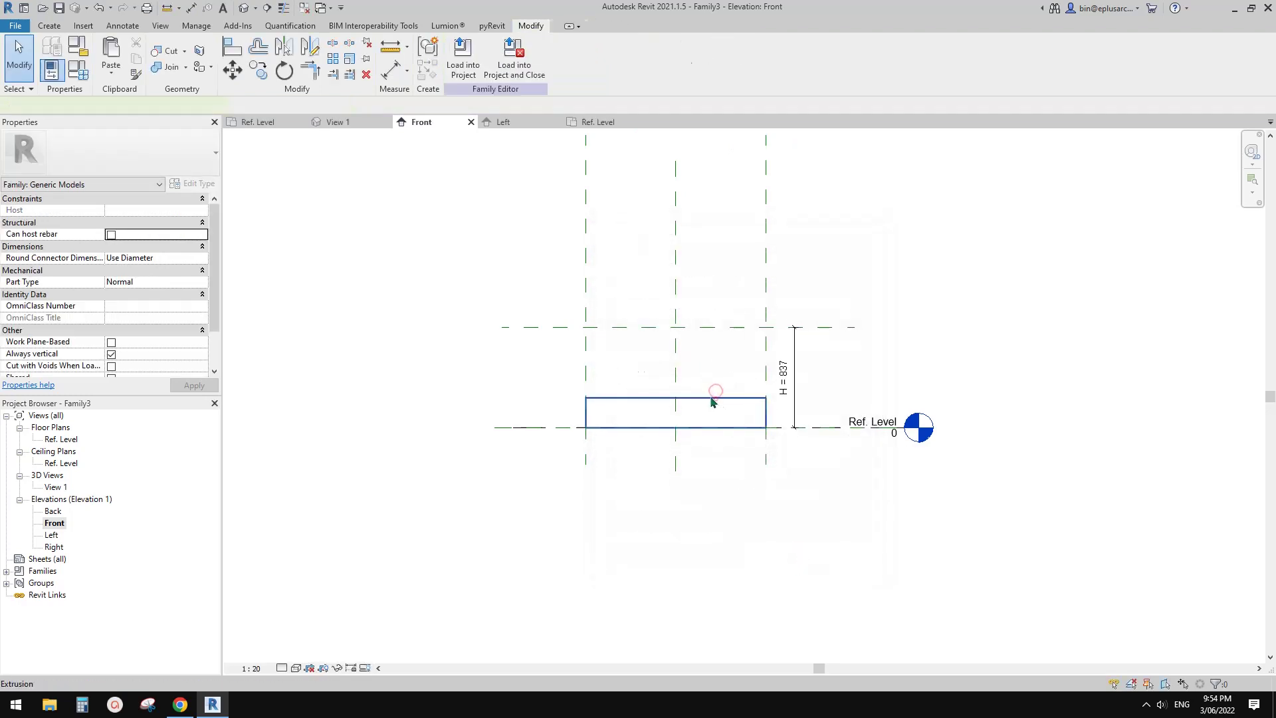
- Stretch the top of the extrusion up to the upper horizontal reference plane
left_click(714, 398)
left_click_drag(676, 392, 679, 326)
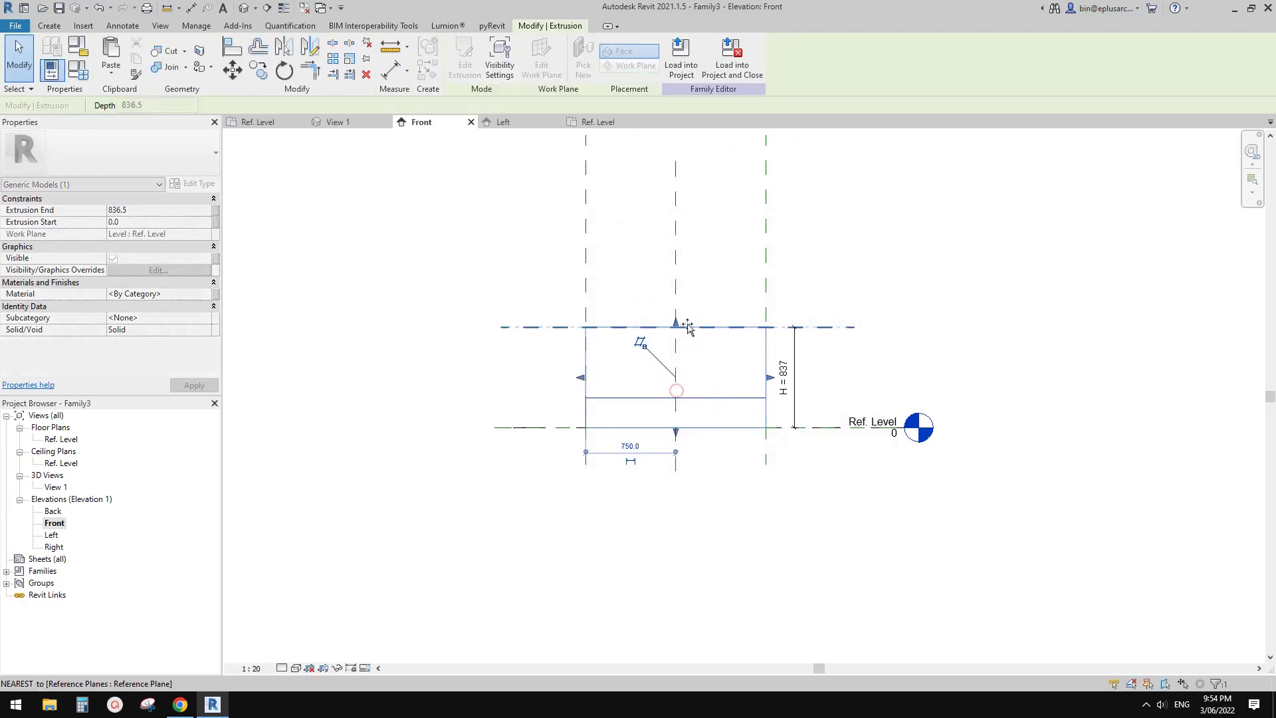
left_click(943, 319)
scroll(855, 322, "up", 2)
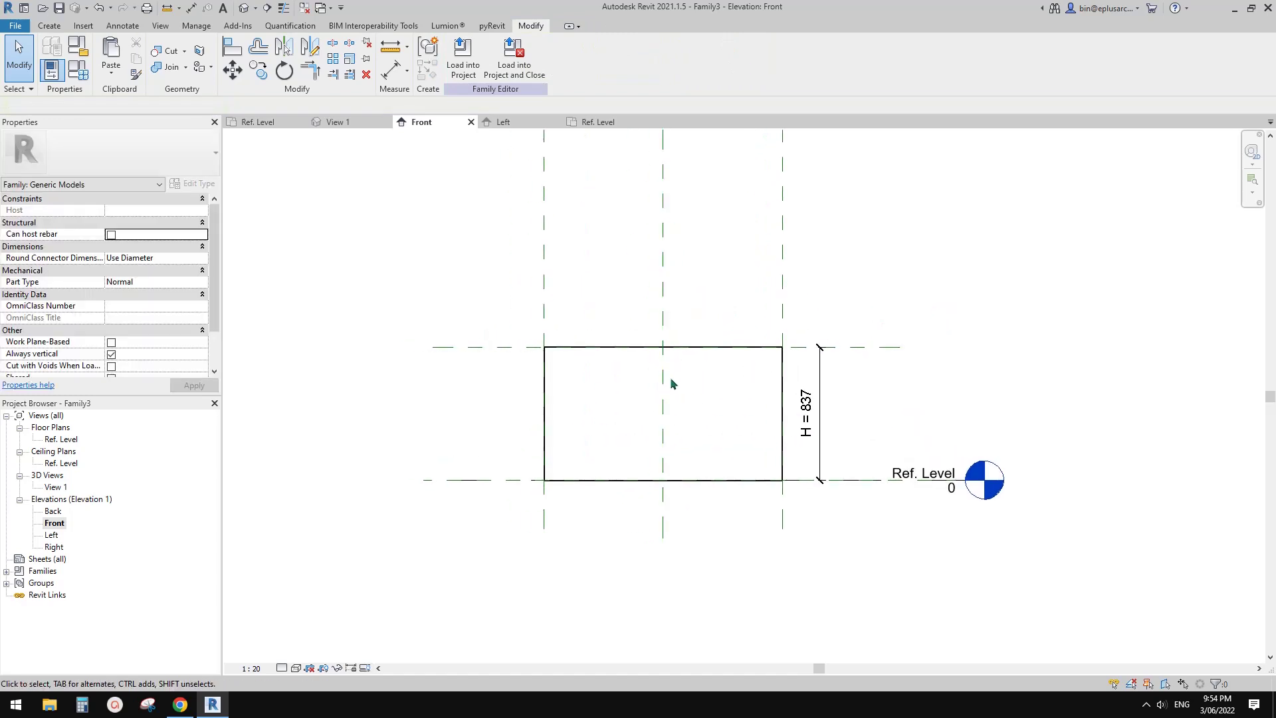
- Set the height dimension H to 900 mm
left_click(864, 347)
left_click(805, 412)
type("900")
key("Return")
left_click(897, 389)
middle_click_drag(665, 385, 722, 357)
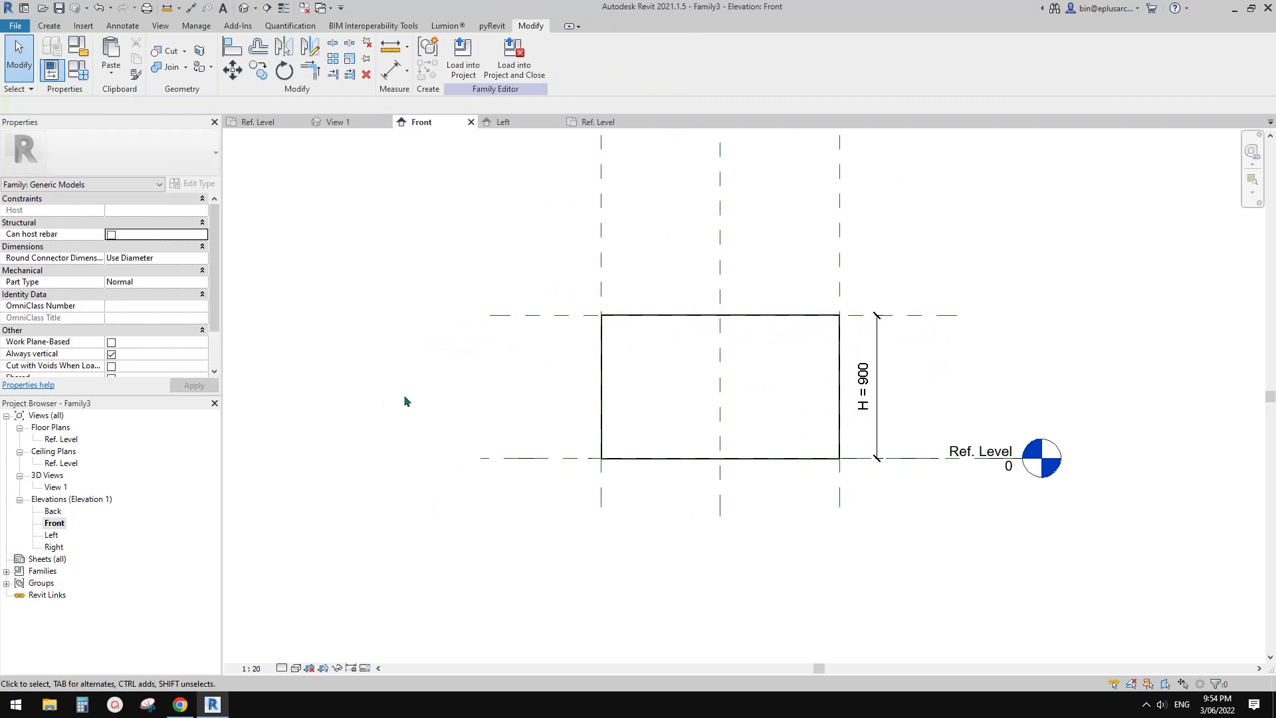
- Close the inactive views, then load the door swing detail family into the generic model family and open its Ref. Level floor plan
left_click(60, 439)
scroll(336, 183, "down", 1)
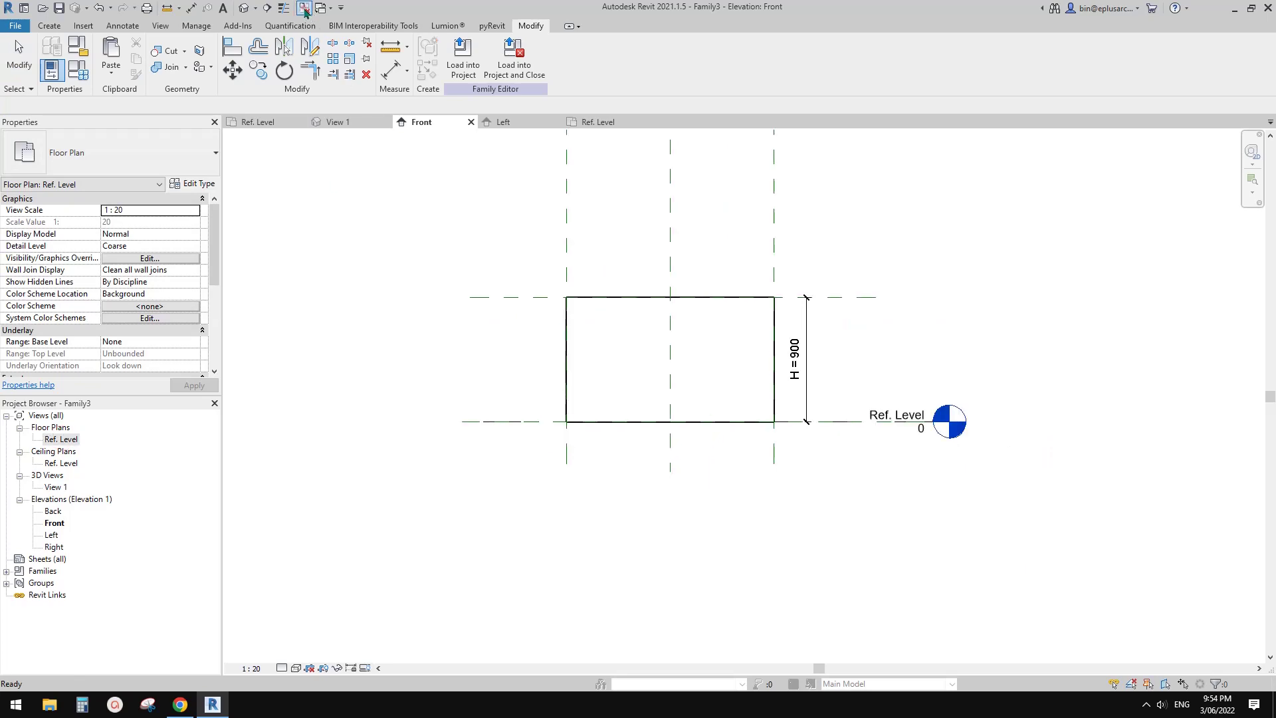
left_click(305, 12)
left_click(259, 121)
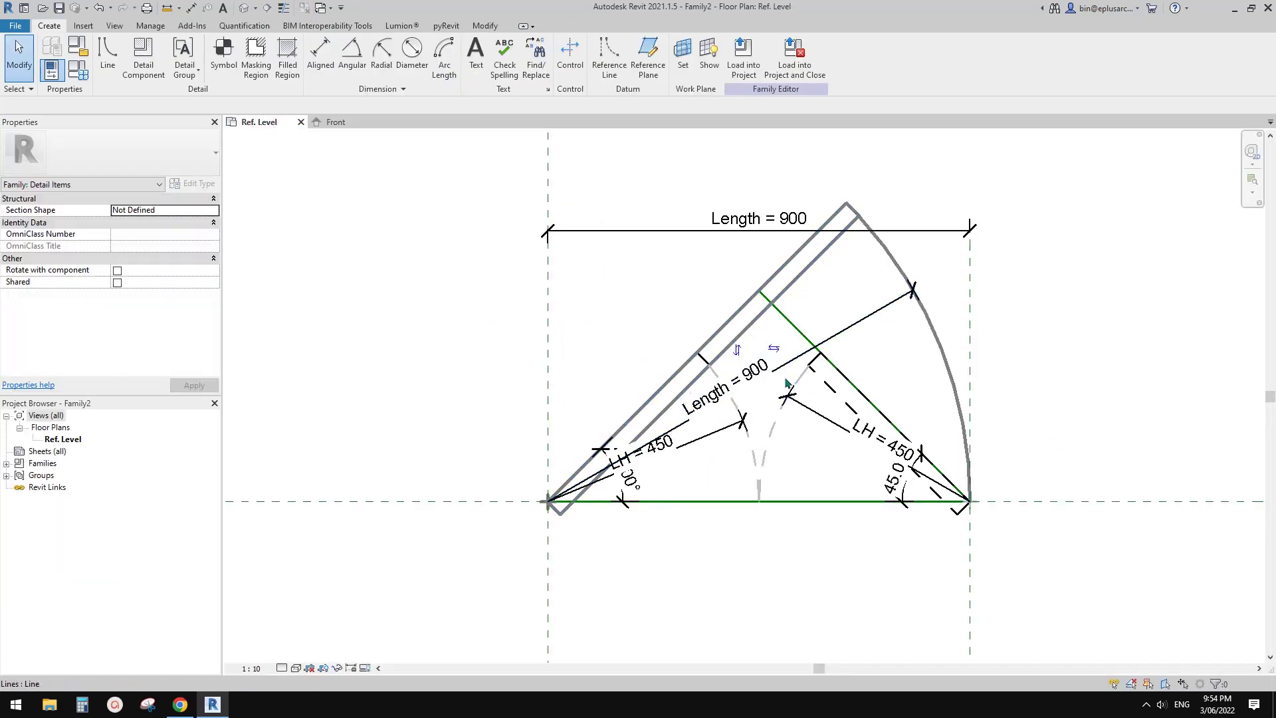
left_click(742, 59)
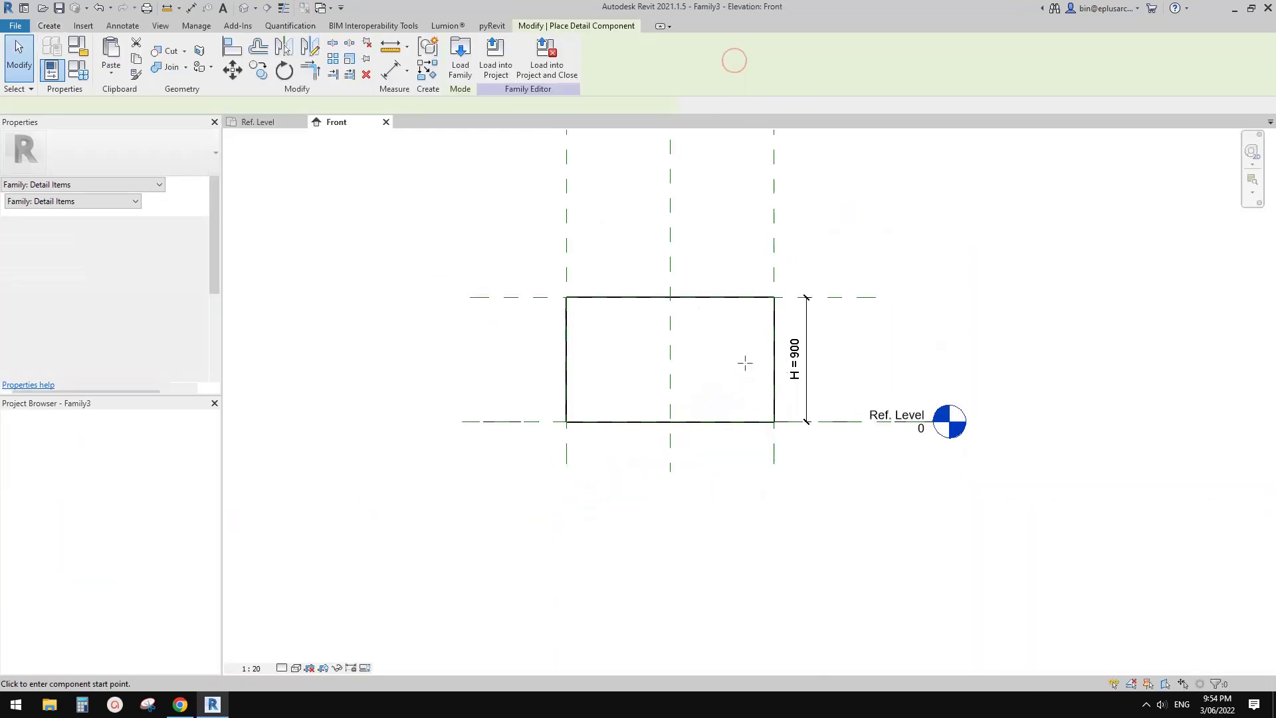
double_click(77, 438)
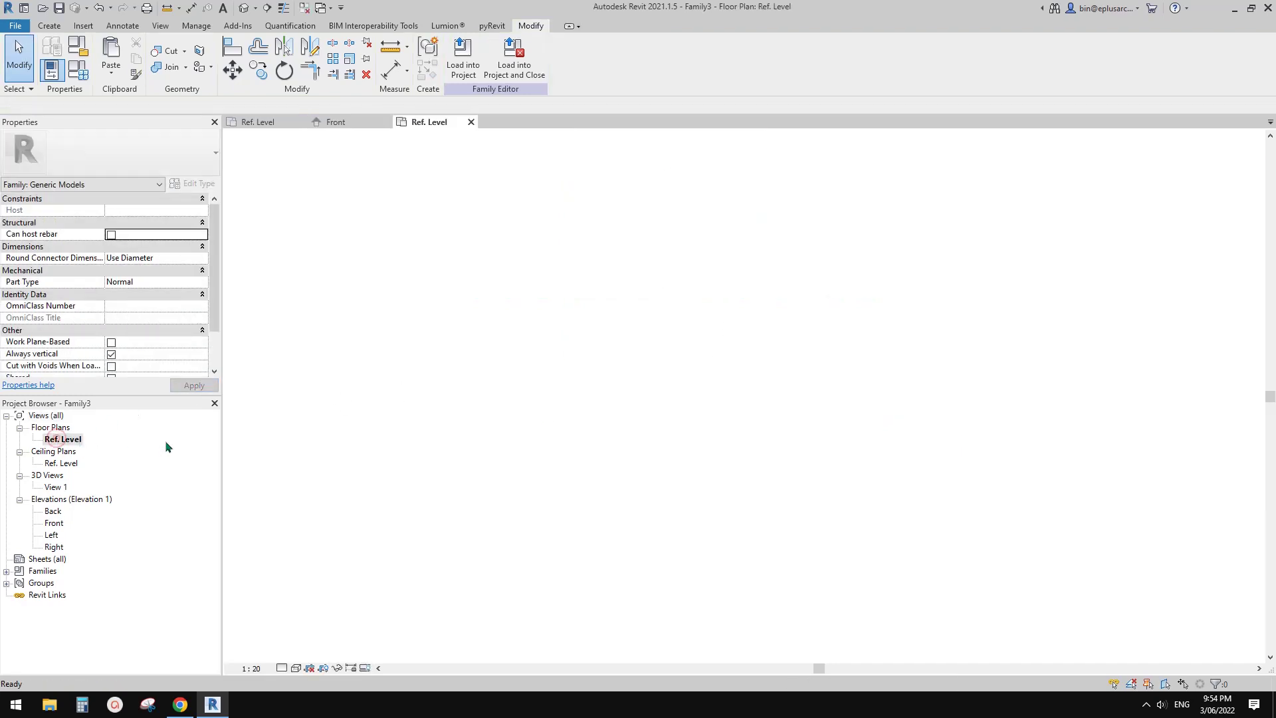
left_click(49, 25)
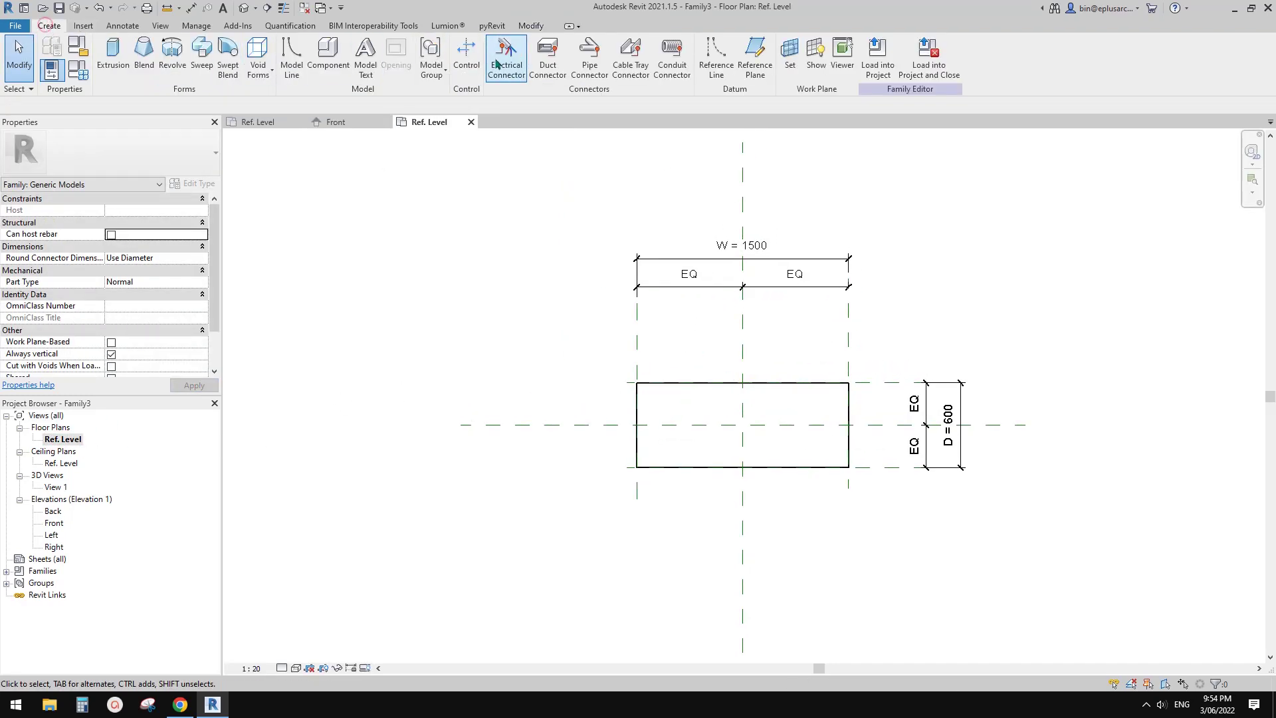
left_click(312, 55)
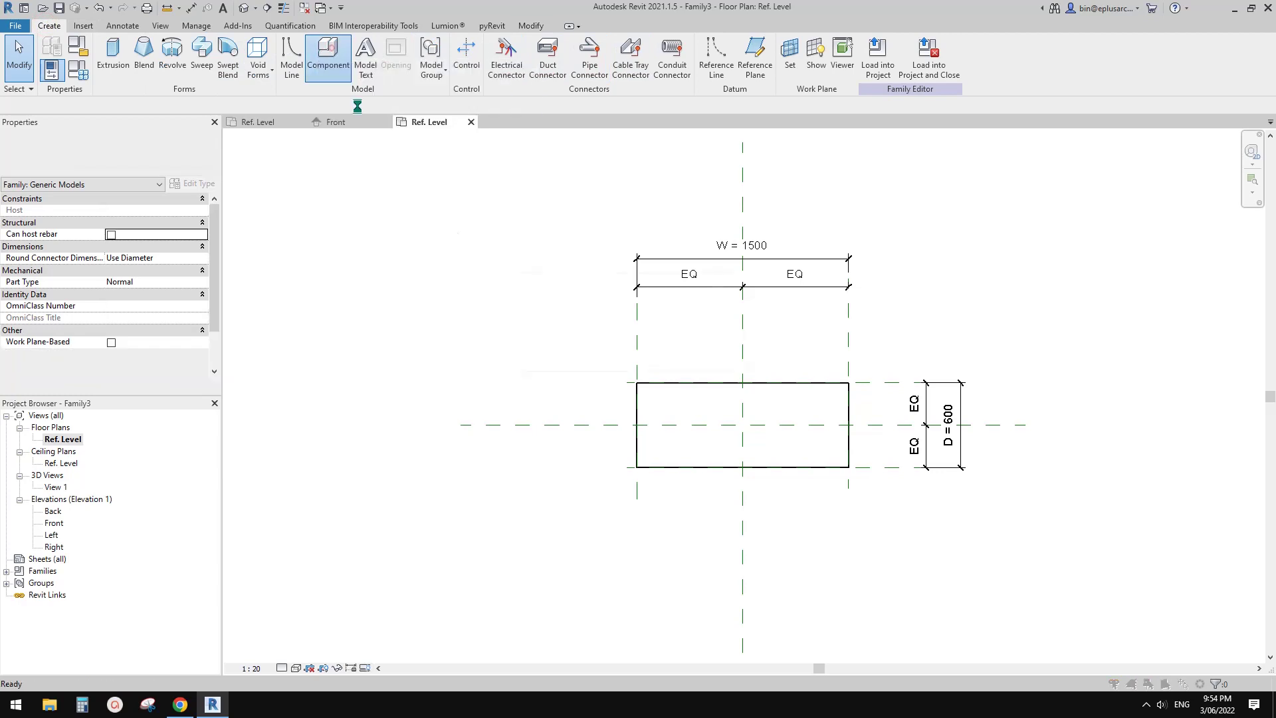
key("Escape")
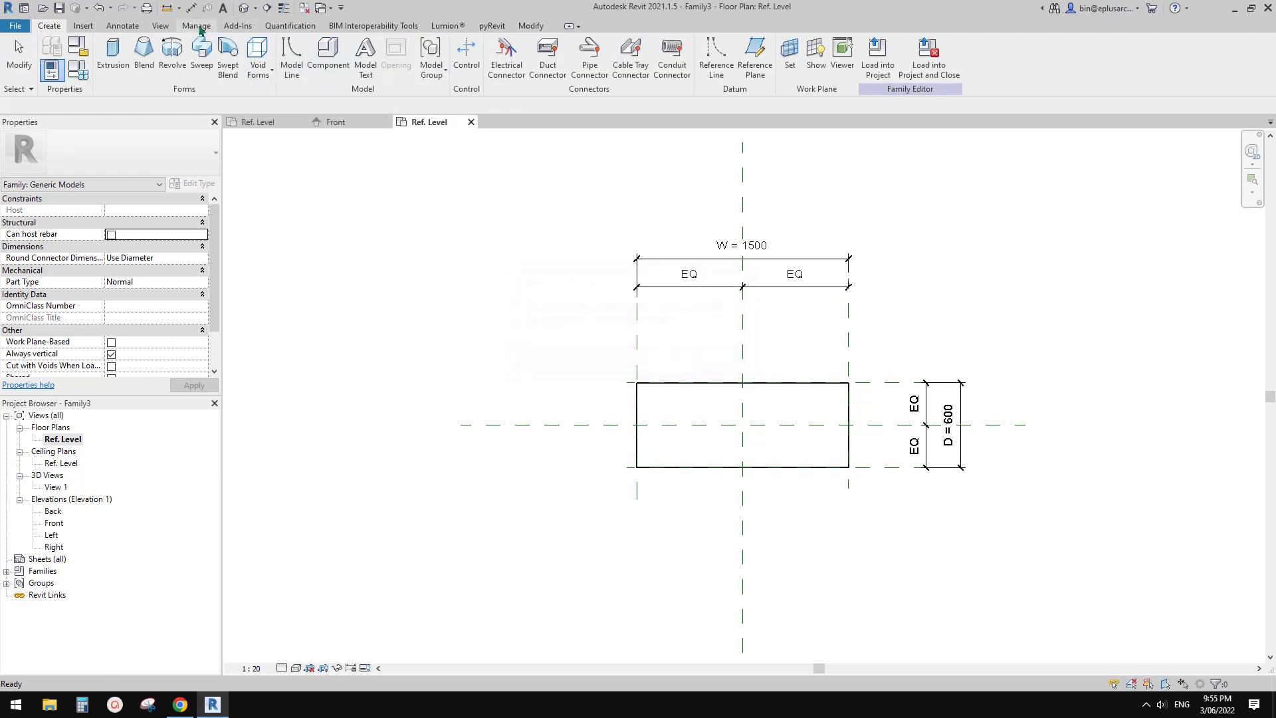
- Place the Family2 detail component along the rectangle's upper edge from corner to corner, and lock its alignments to the reference planes
left_click(130, 28)
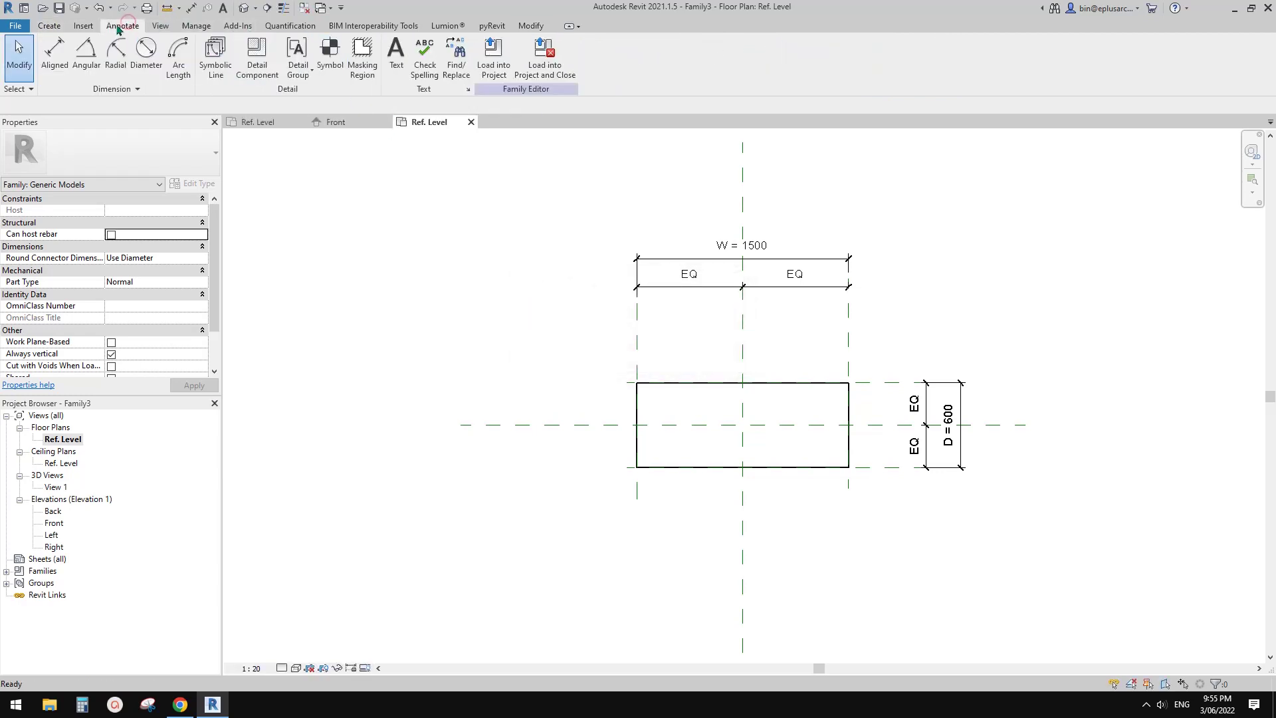
left_click(256, 59)
scroll(745, 323, "up", 2)
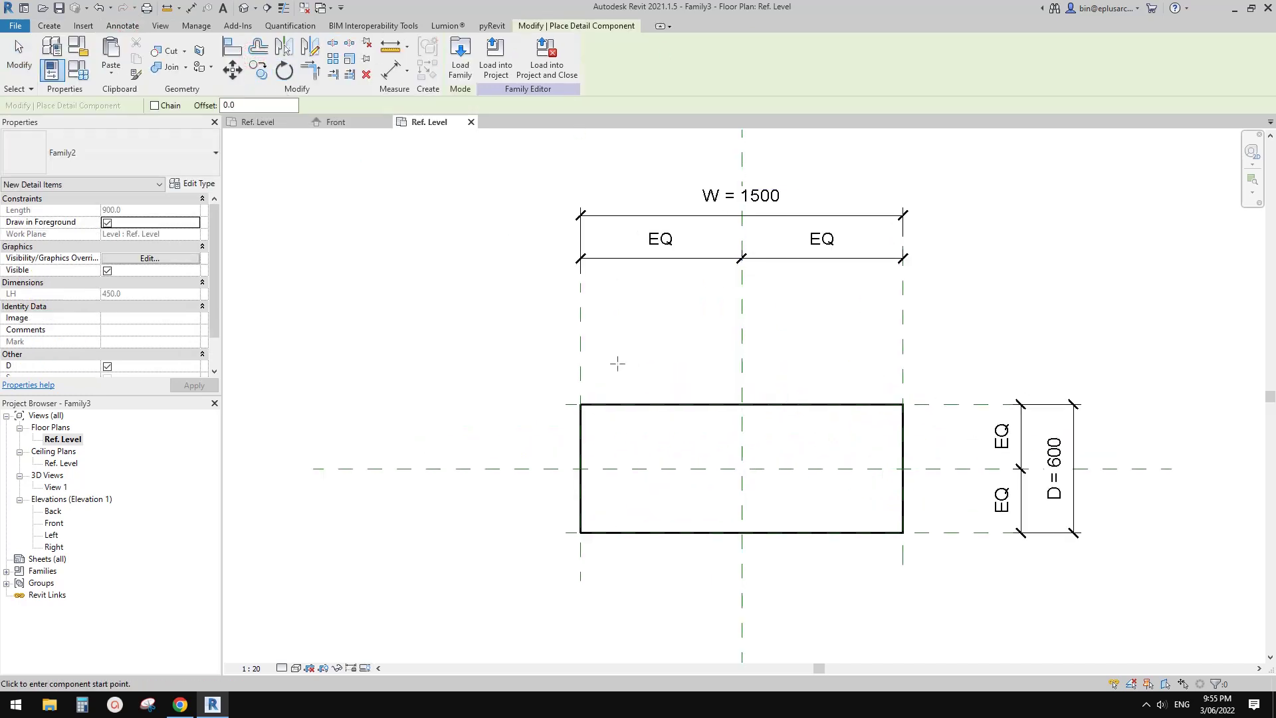
left_click(580, 404)
left_click(902, 404)
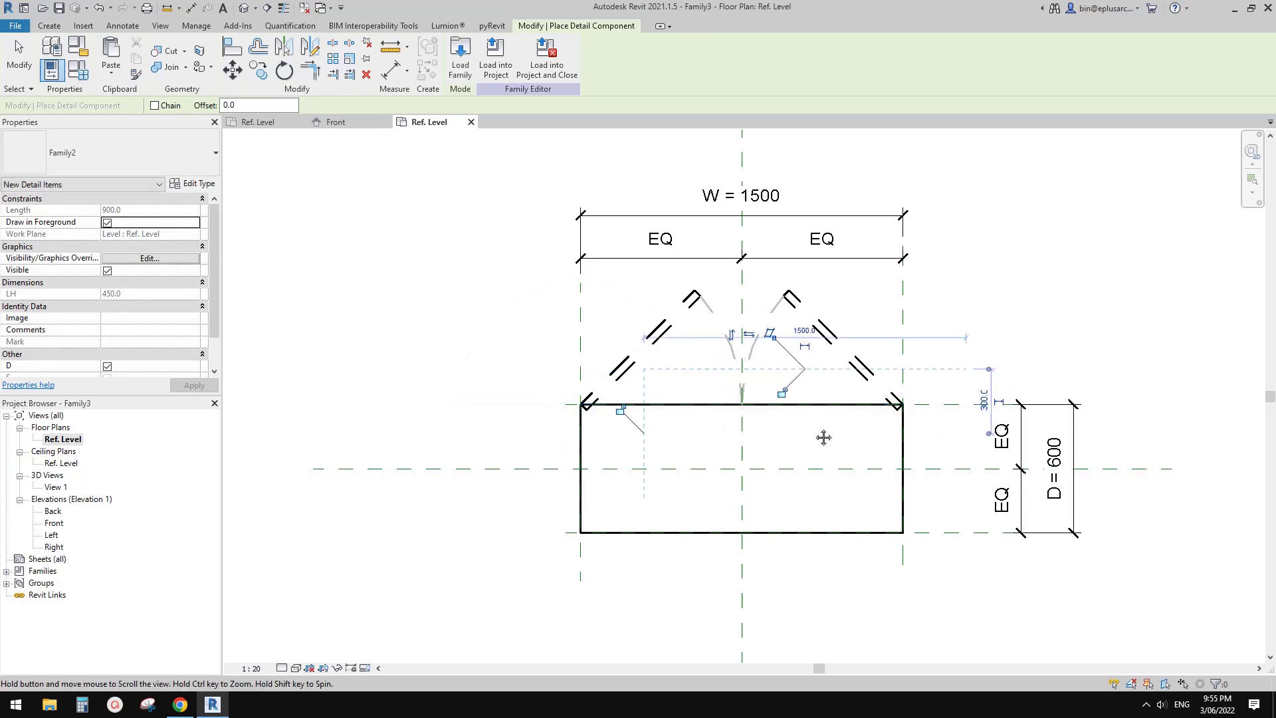
middle_click_drag(823, 436, 885, 401)
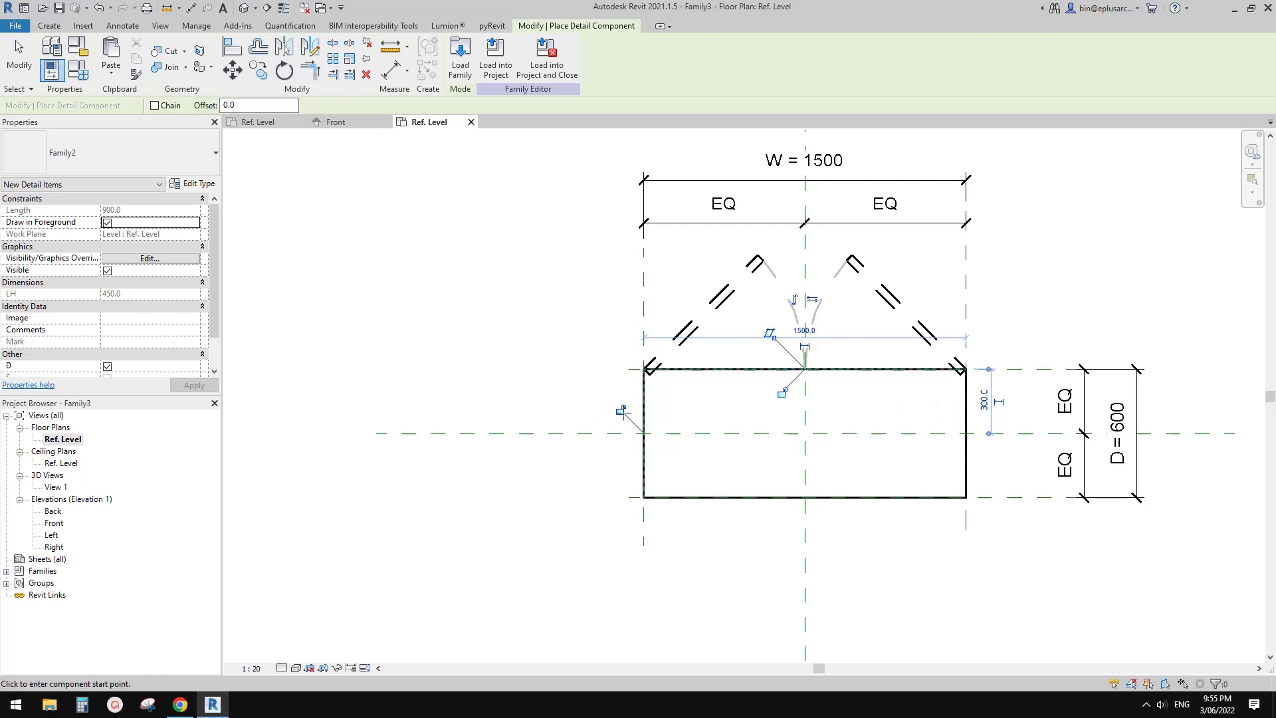
scroll(930, 386, "down", 1)
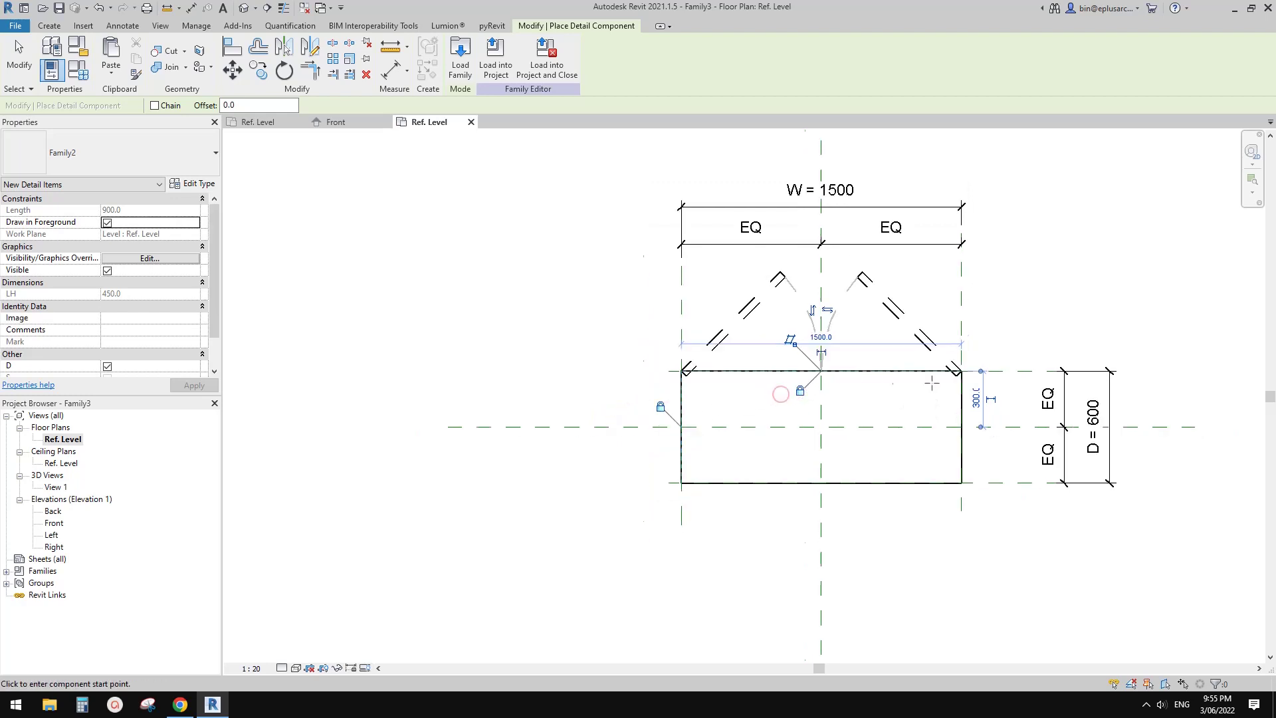
- Finish placing the component and set the cabinet's depth D to 750 and width W to 1200 in the family types
key("Escape")
key("Escape")
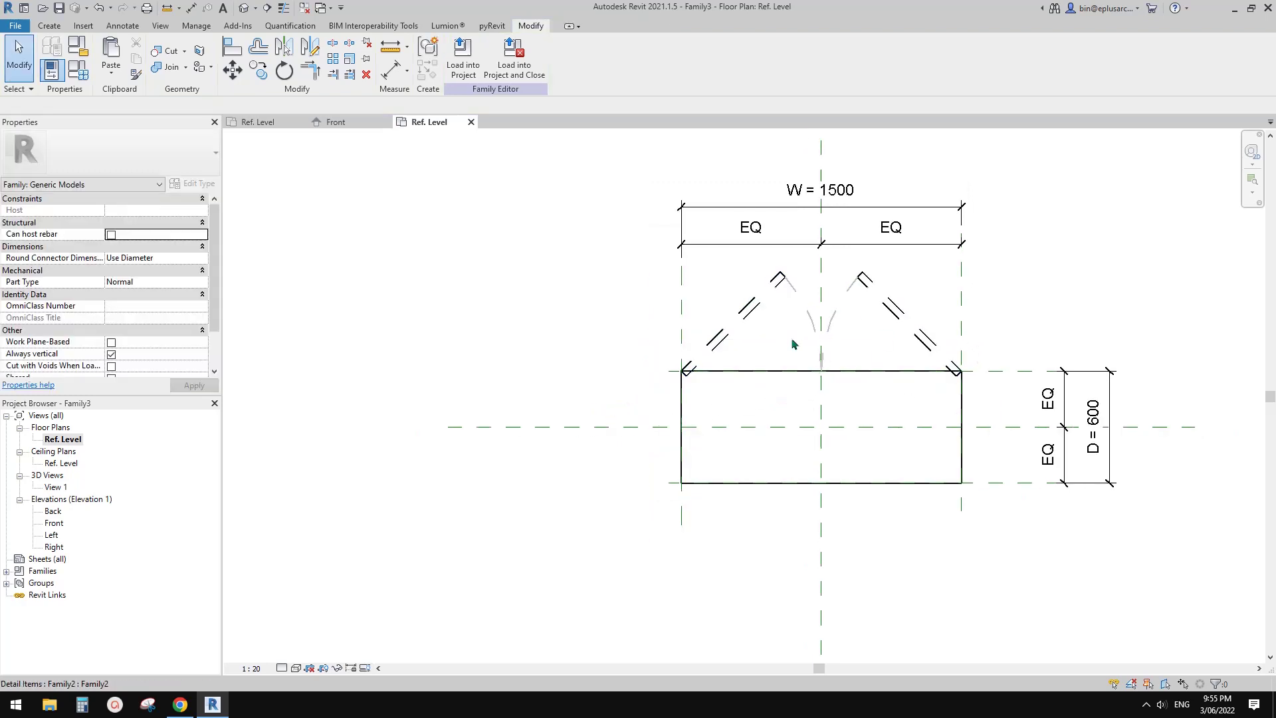
middle_click_drag(792, 338, 877, 352)
middle_click_drag(1069, 443, 1026, 442)
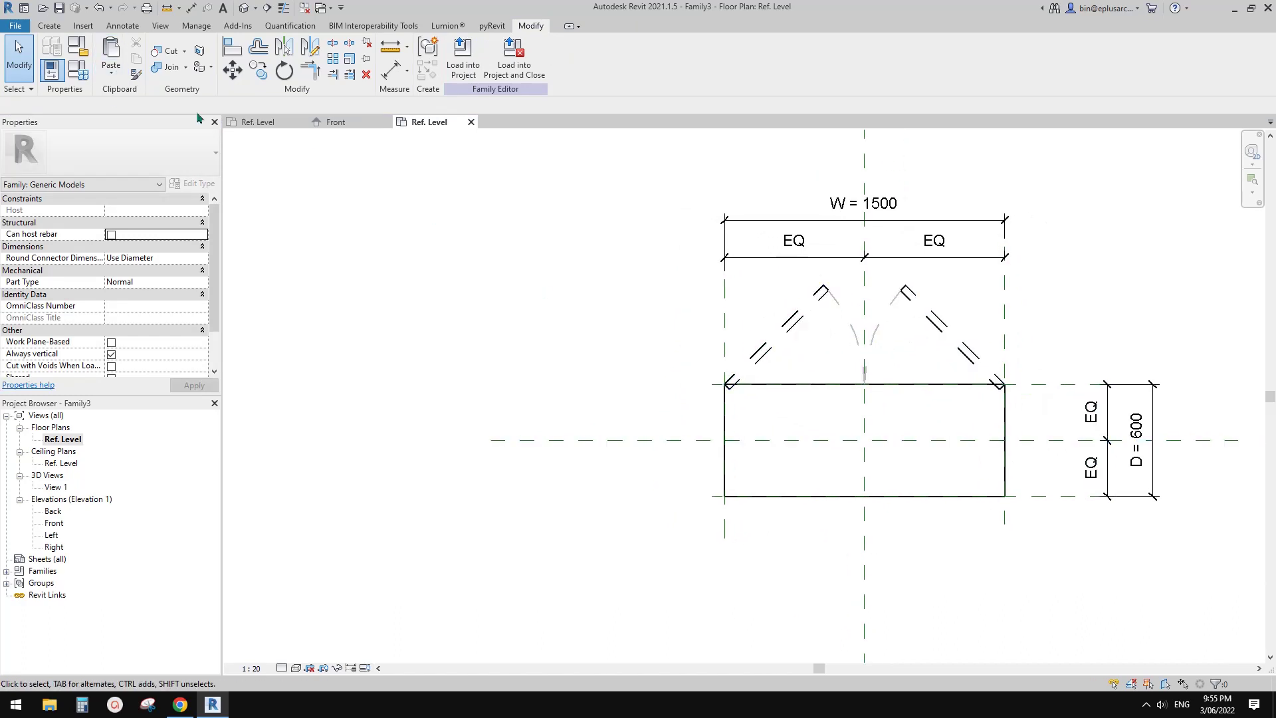
left_click(78, 69)
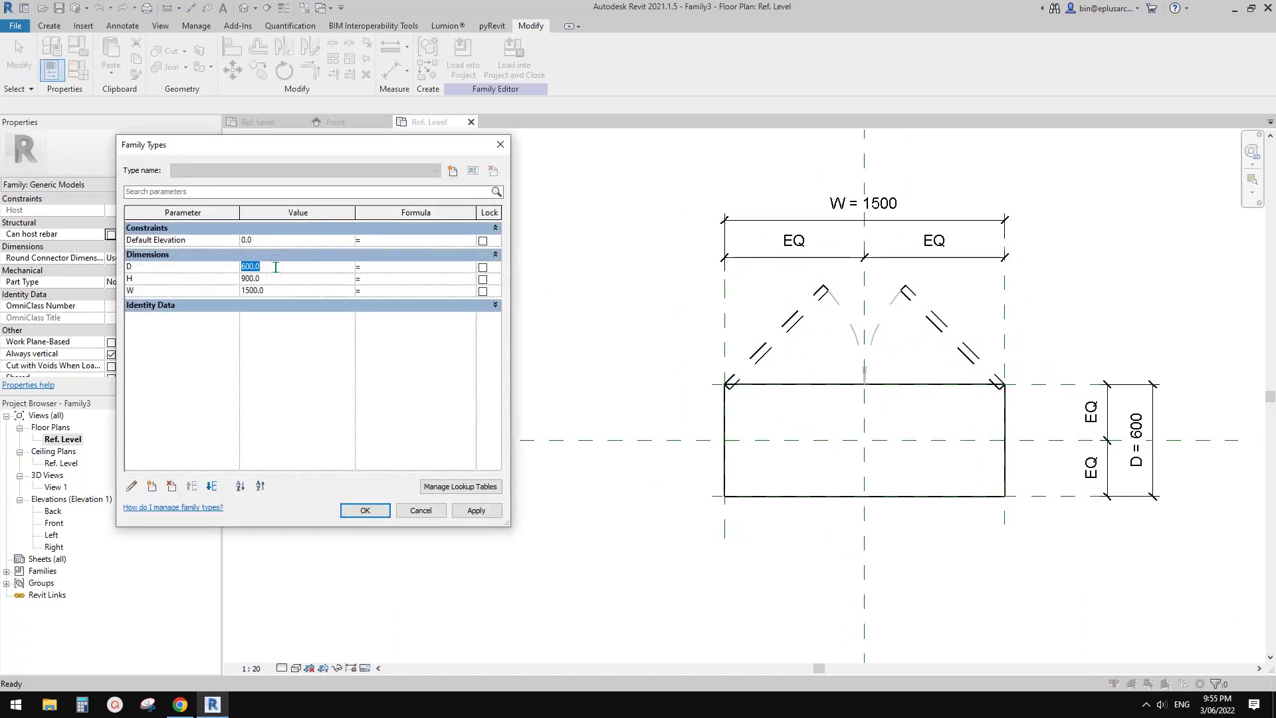
left_click(475, 510)
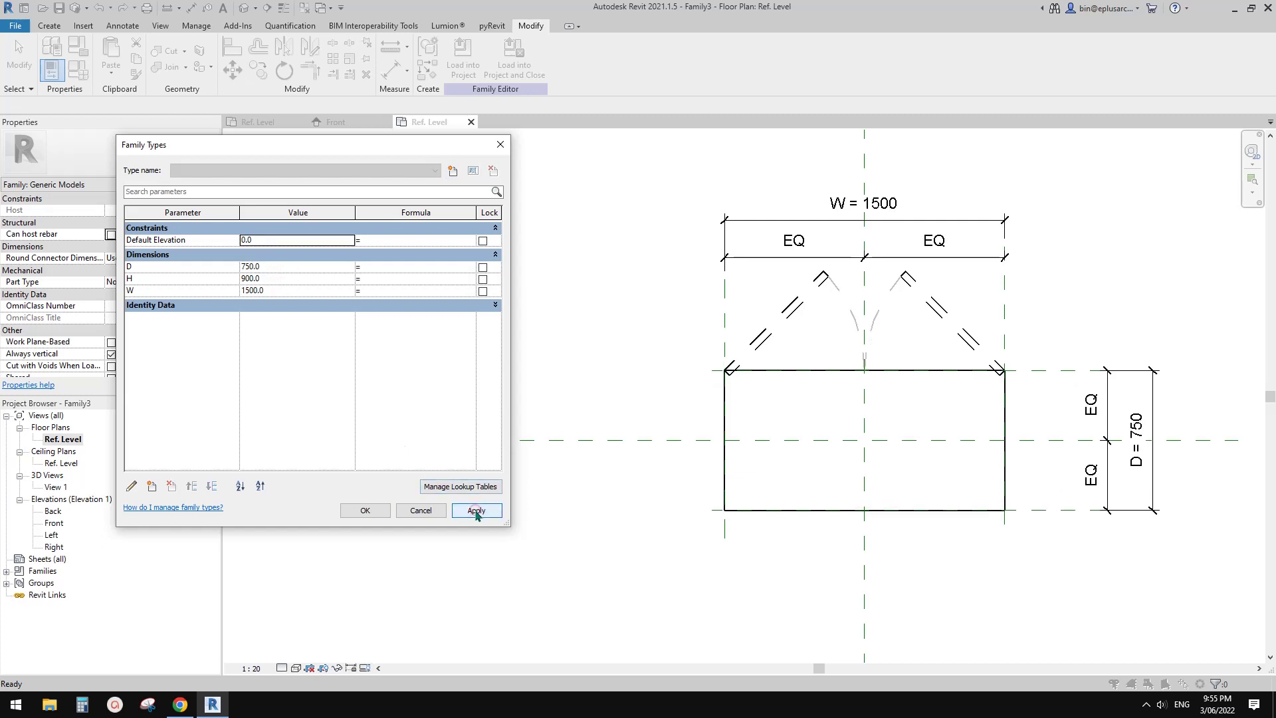
left_click(293, 277)
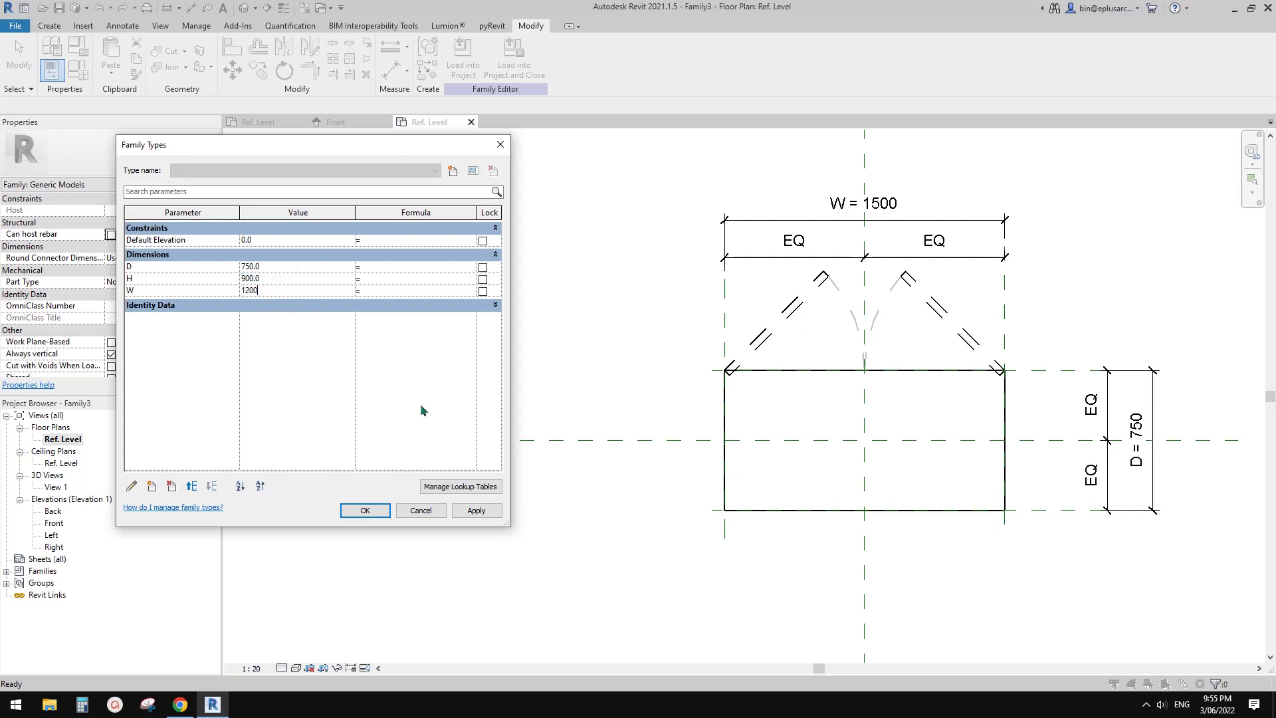
left_click(490, 516)
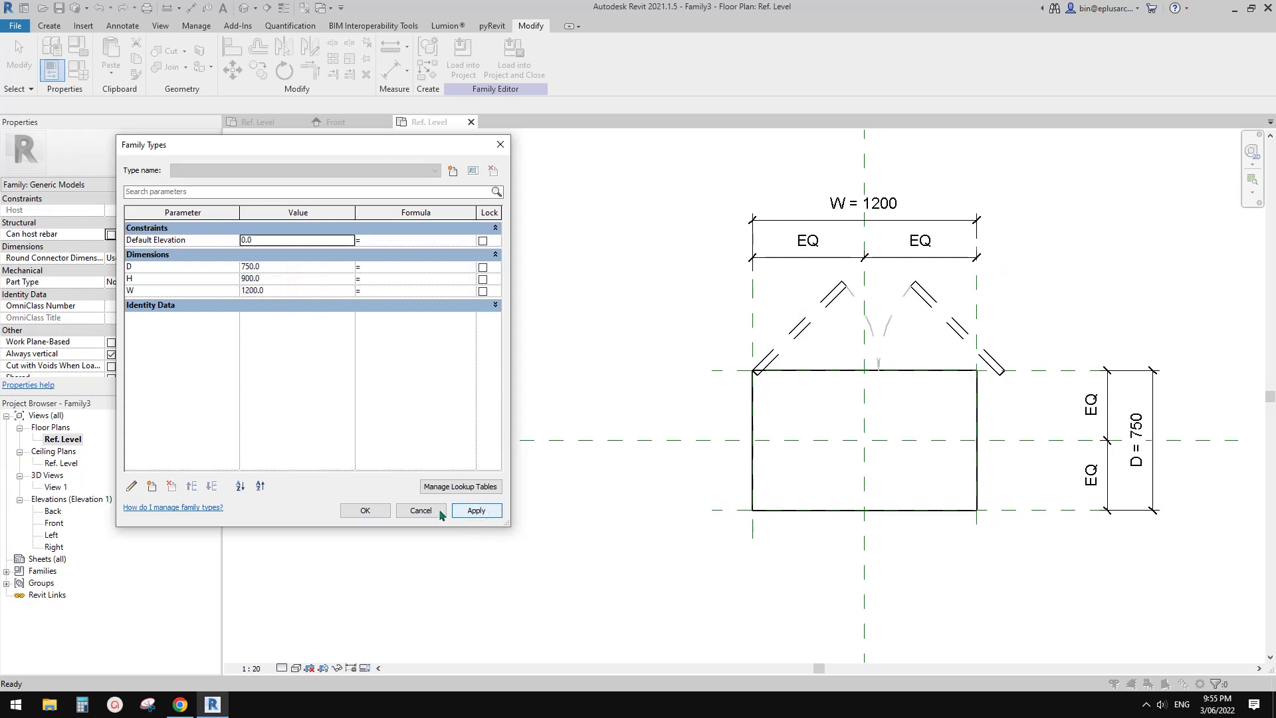
left_click(370, 512)
- Align the free end of the door swing component to the cabinet's right-hand reference plane and lock the alignment
left_click(1002, 370)
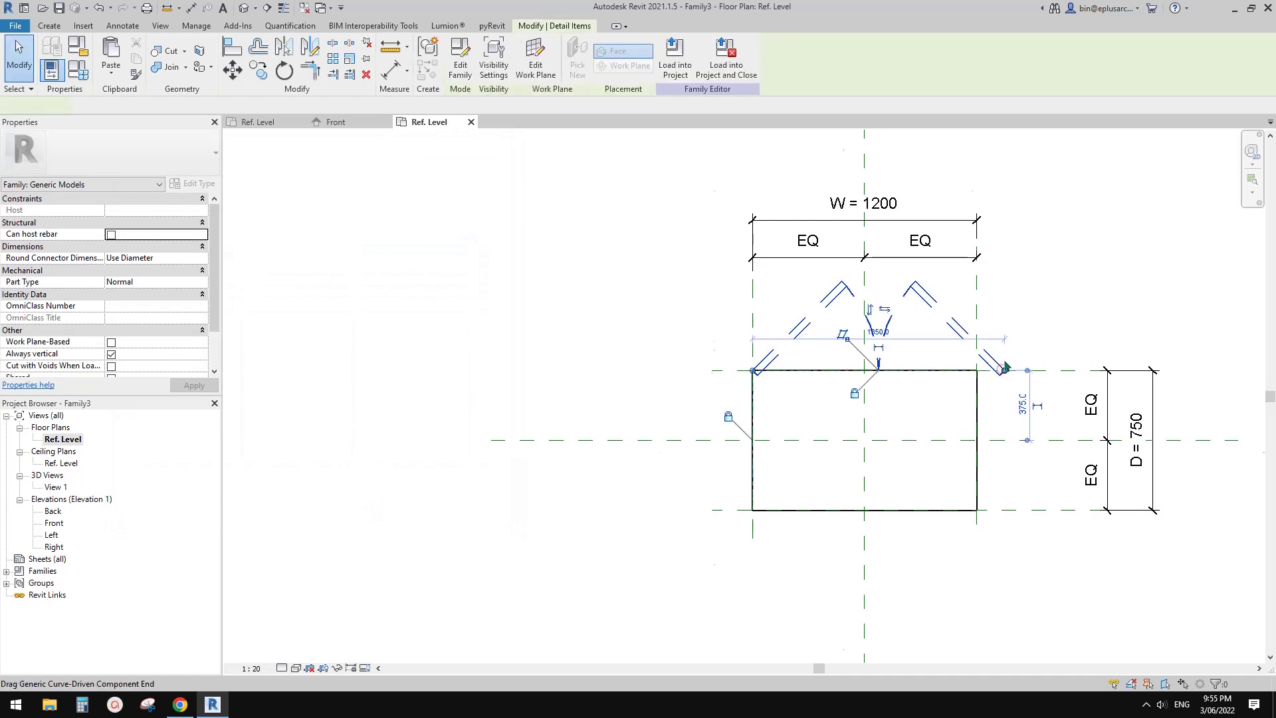
key("Escape")
scroll(1001, 369, "up", 1)
middle_click_drag(1000, 370, 997, 383)
key("a")
key("a")
key("l")
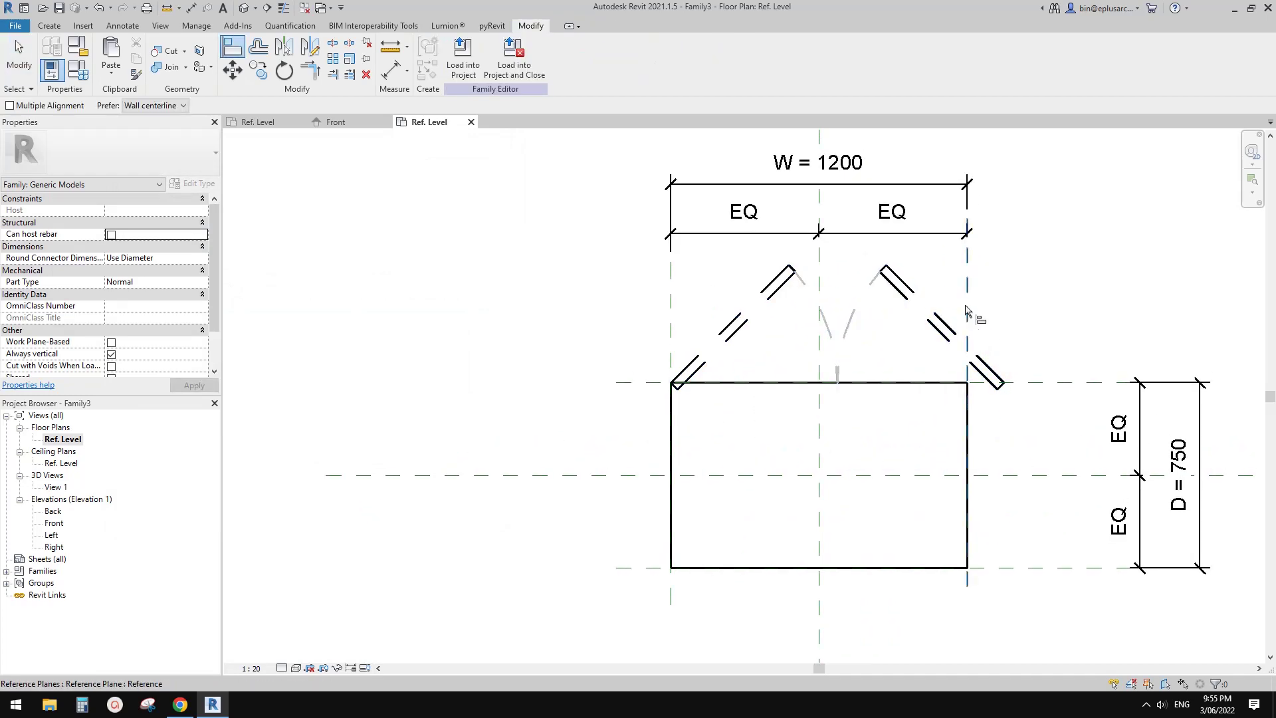
left_click(1006, 366)
left_click(993, 406)
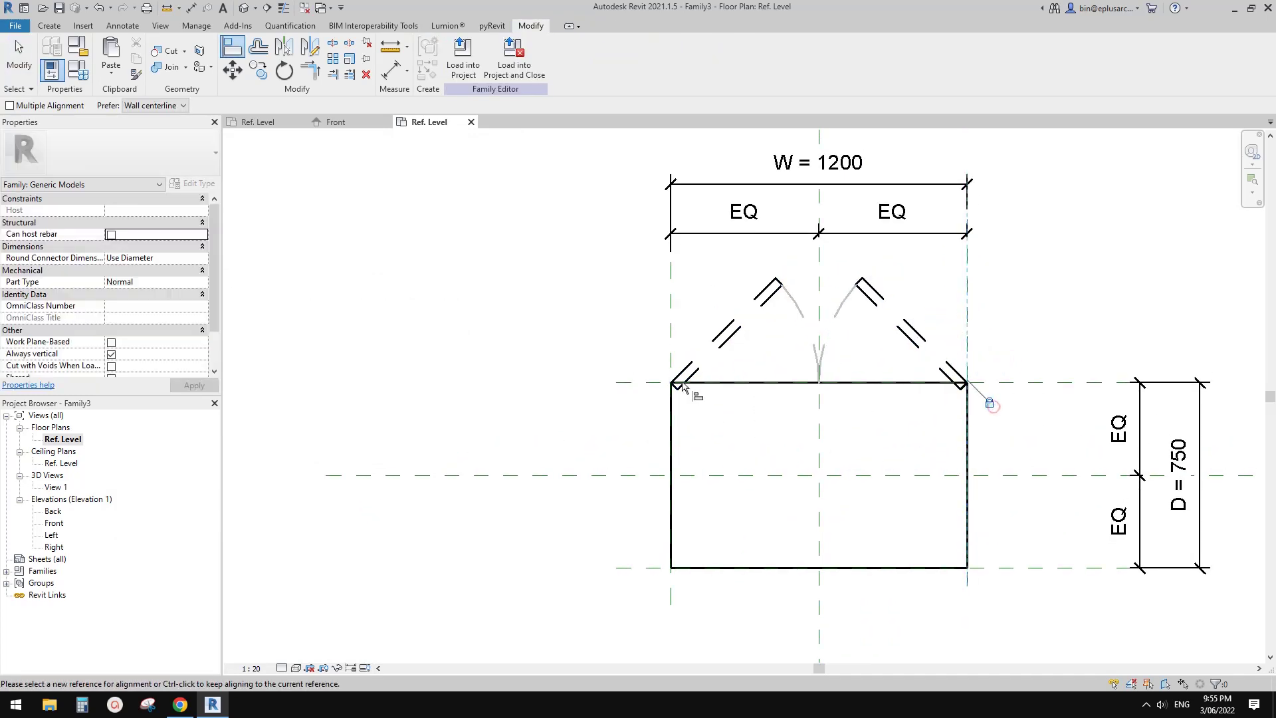
key("Escape")
- Flex the plan by moving the upper reference plane to a D of 480 and the right-hand reference plane to a W of 1240
scroll(625, 394, "down", 1)
left_click_drag(934, 386, 937, 410)
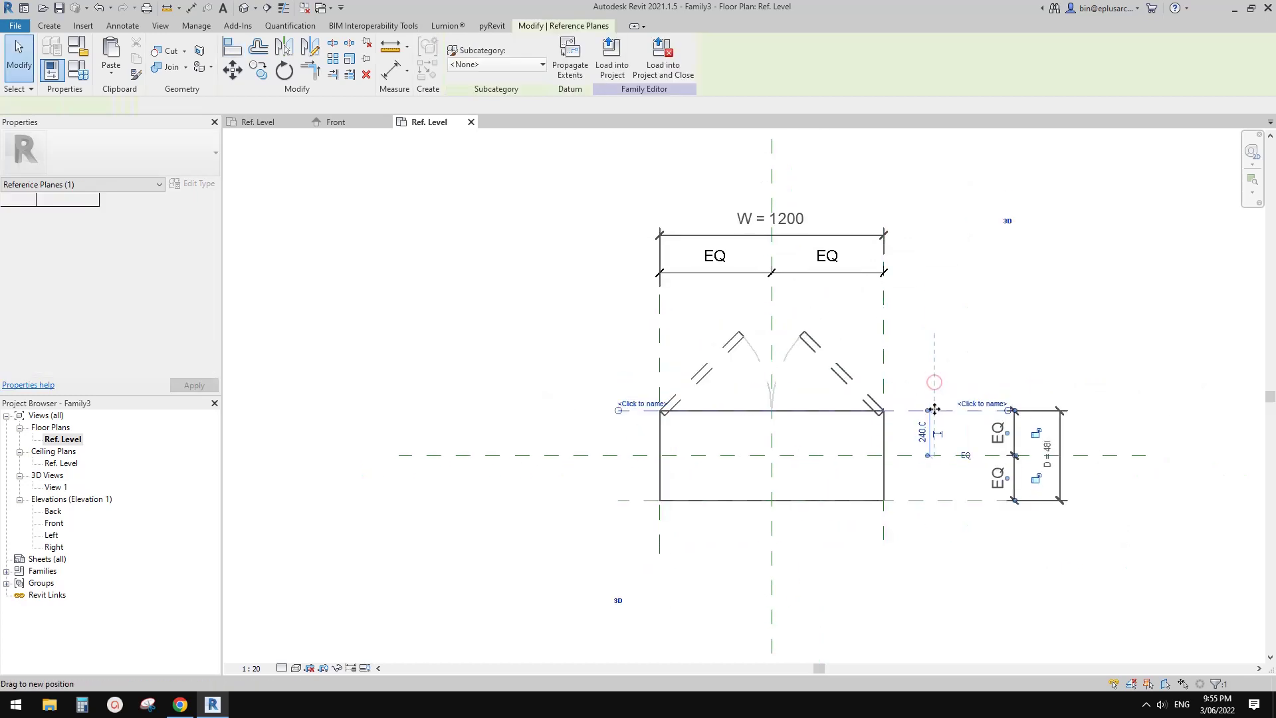
left_click(886, 332)
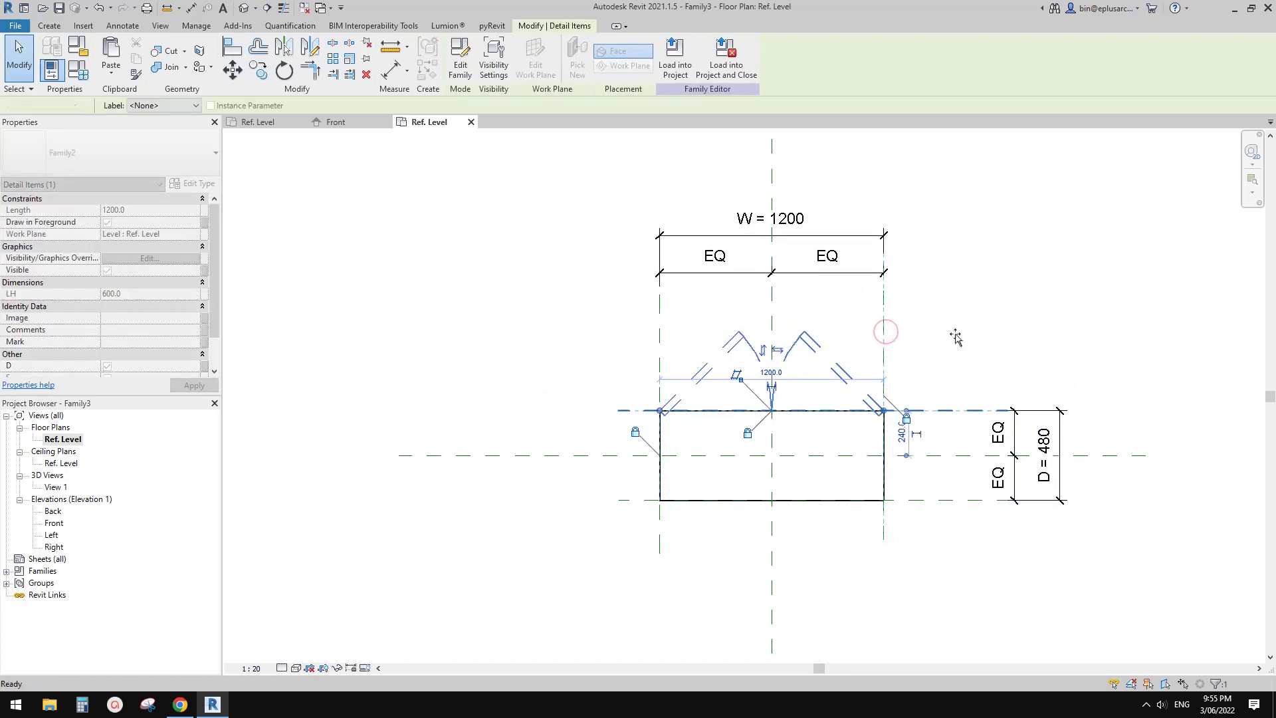
key("Escape")
left_click_drag(886, 314, 969, 323)
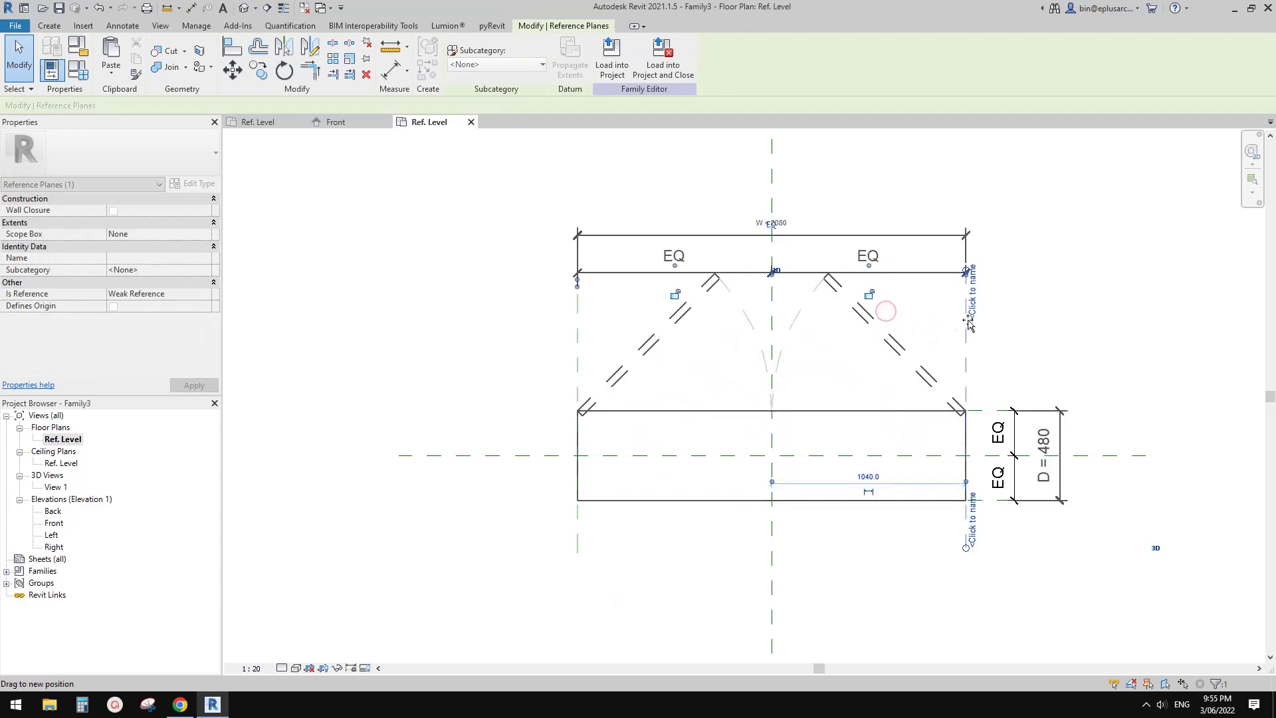
mouse_move(876, 324)
left_mouse_down()
mouse_move(917, 322)
mouse_move(887, 323)
left_mouse_up()
left_click(966, 329)
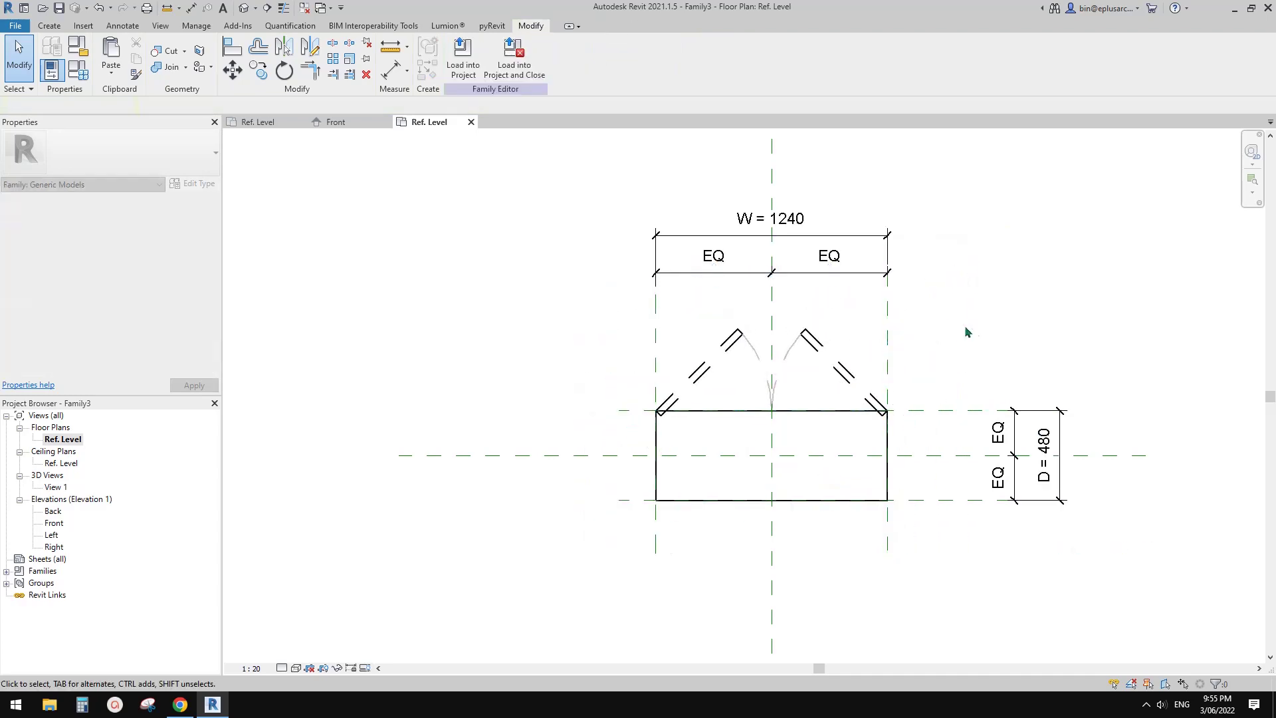
scroll(621, 321, "up", 2)
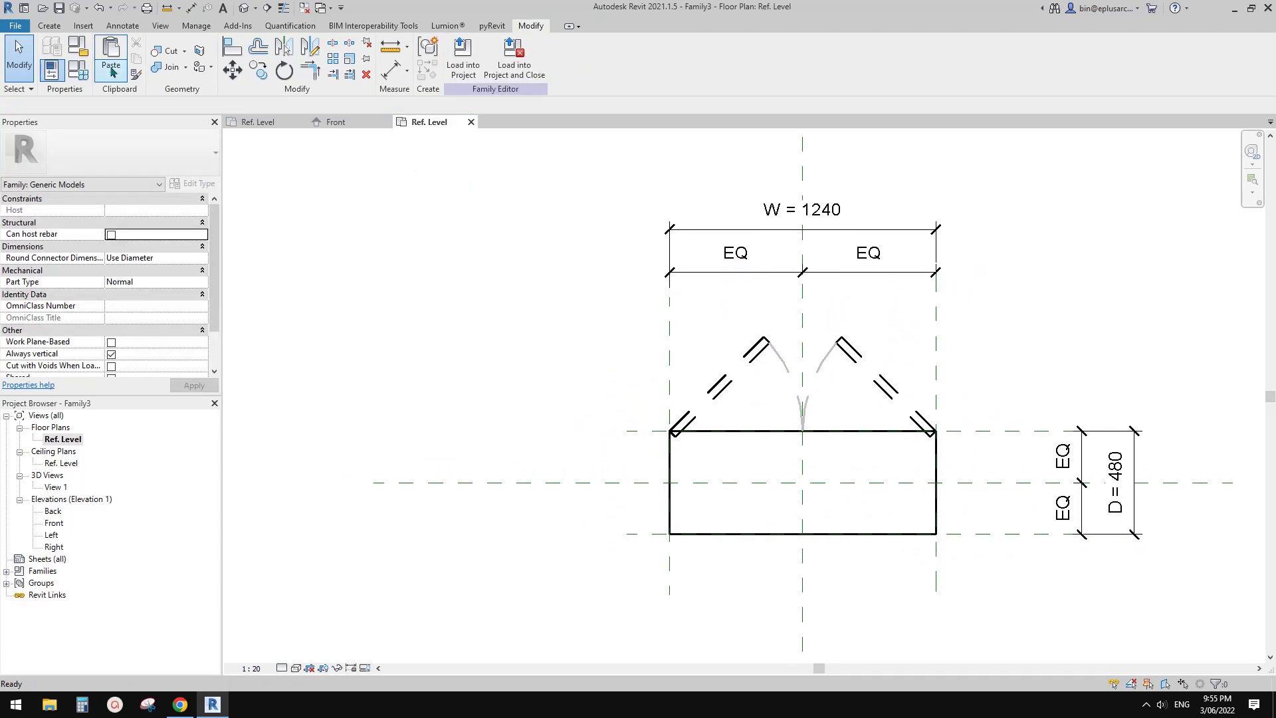
- Create a new project from the defaultAUSENU template
left_click(14, 25)
mouse_move(40, 73)
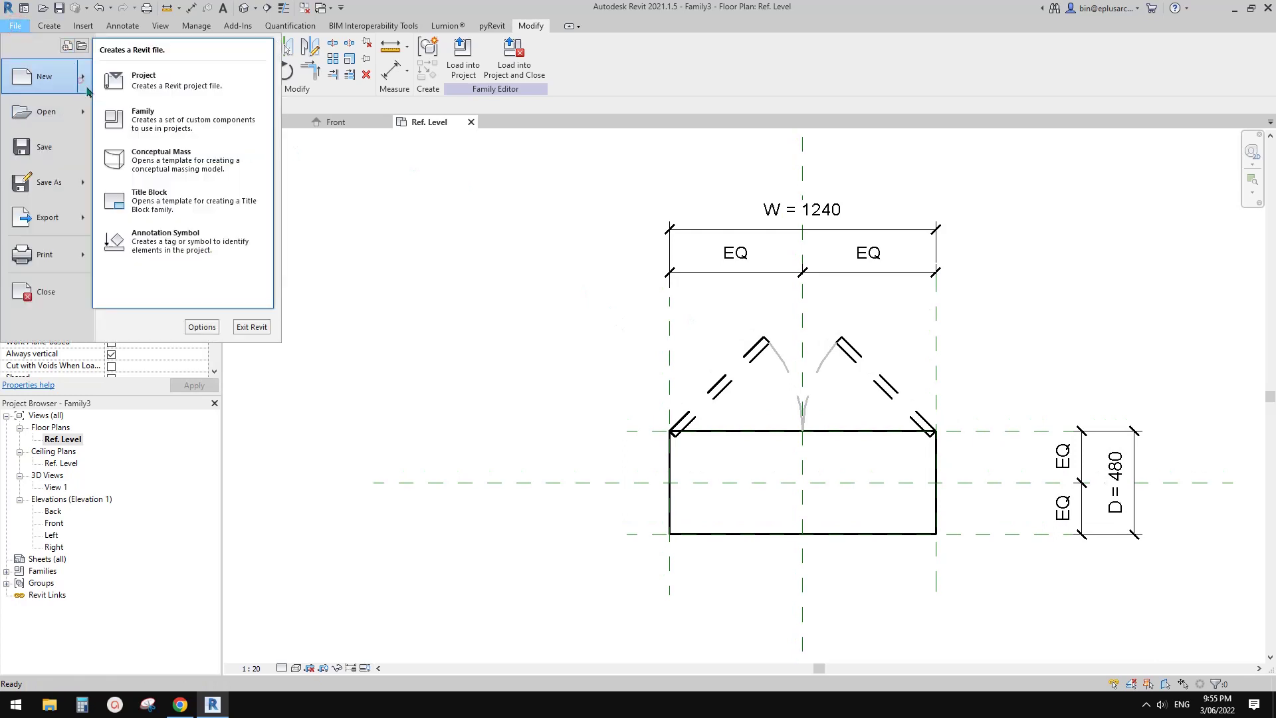
left_click(153, 83)
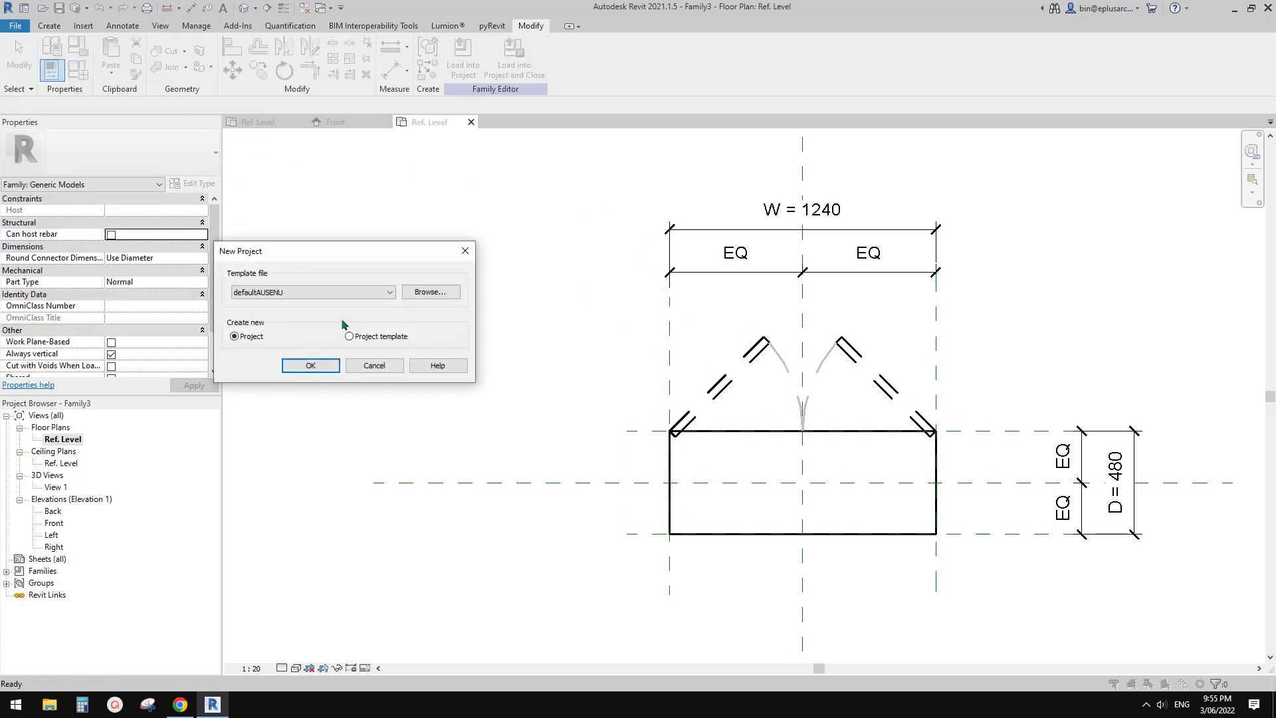
left_click(310, 364)
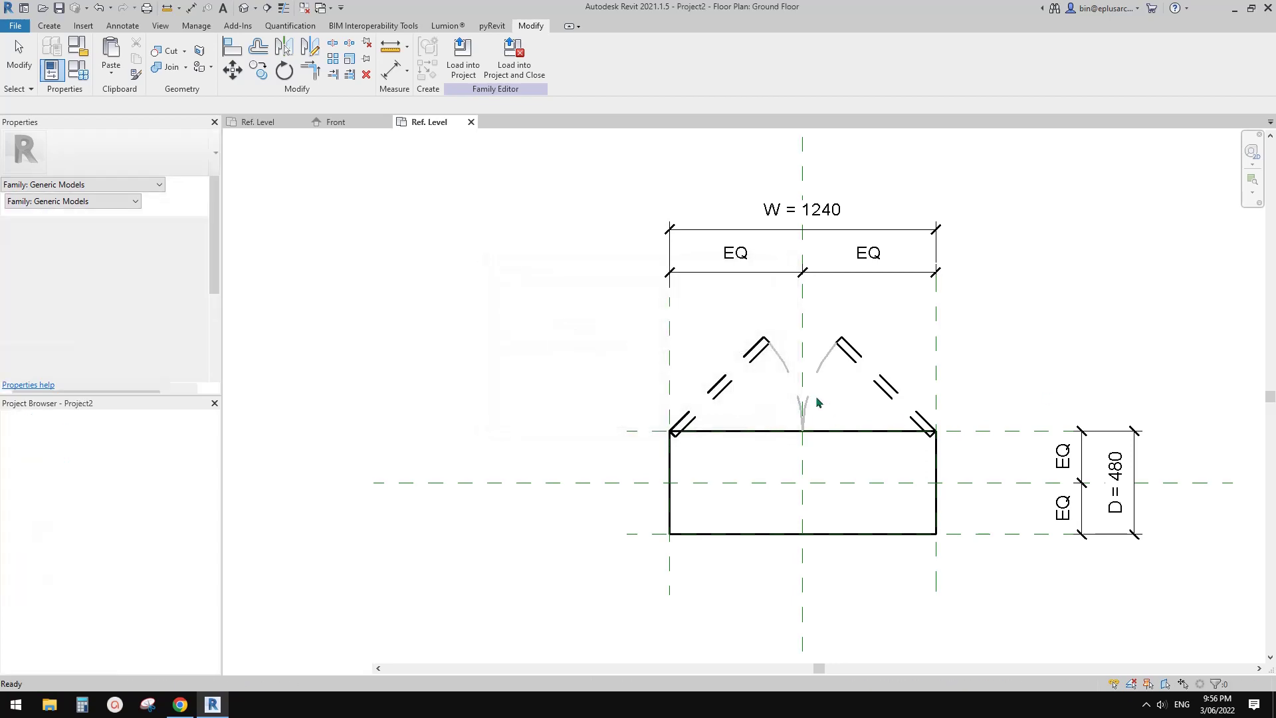
middle_click_drag(631, 301, 615, 316)
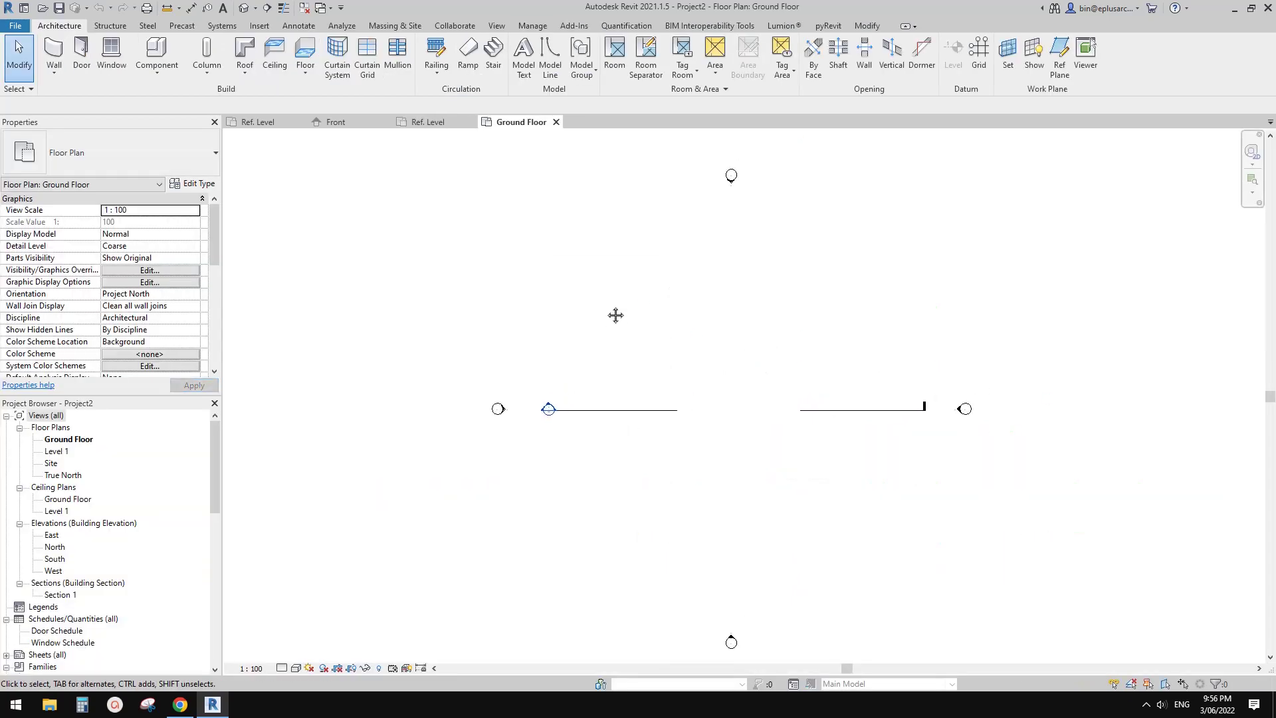
- Load the cabinet family Family3 into Project2 and place one instance in the Ground Floor plan
left_click(425, 121)
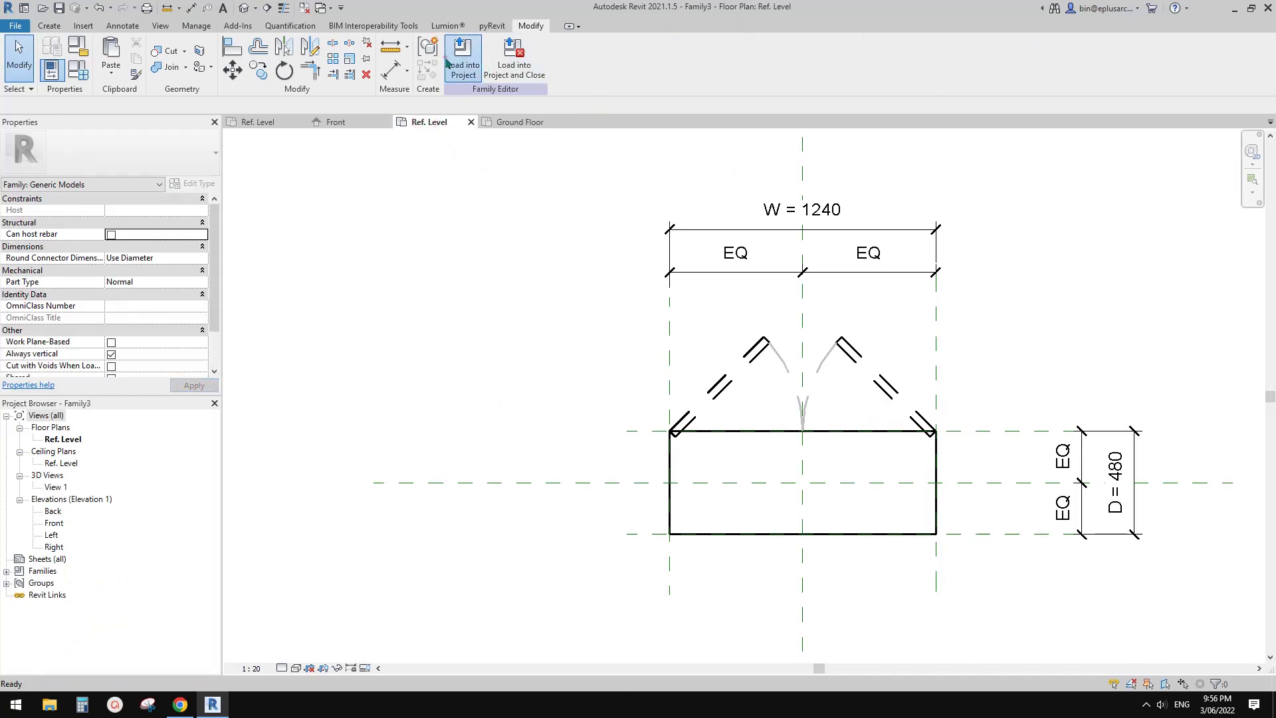
left_click(444, 58)
left_click(552, 291)
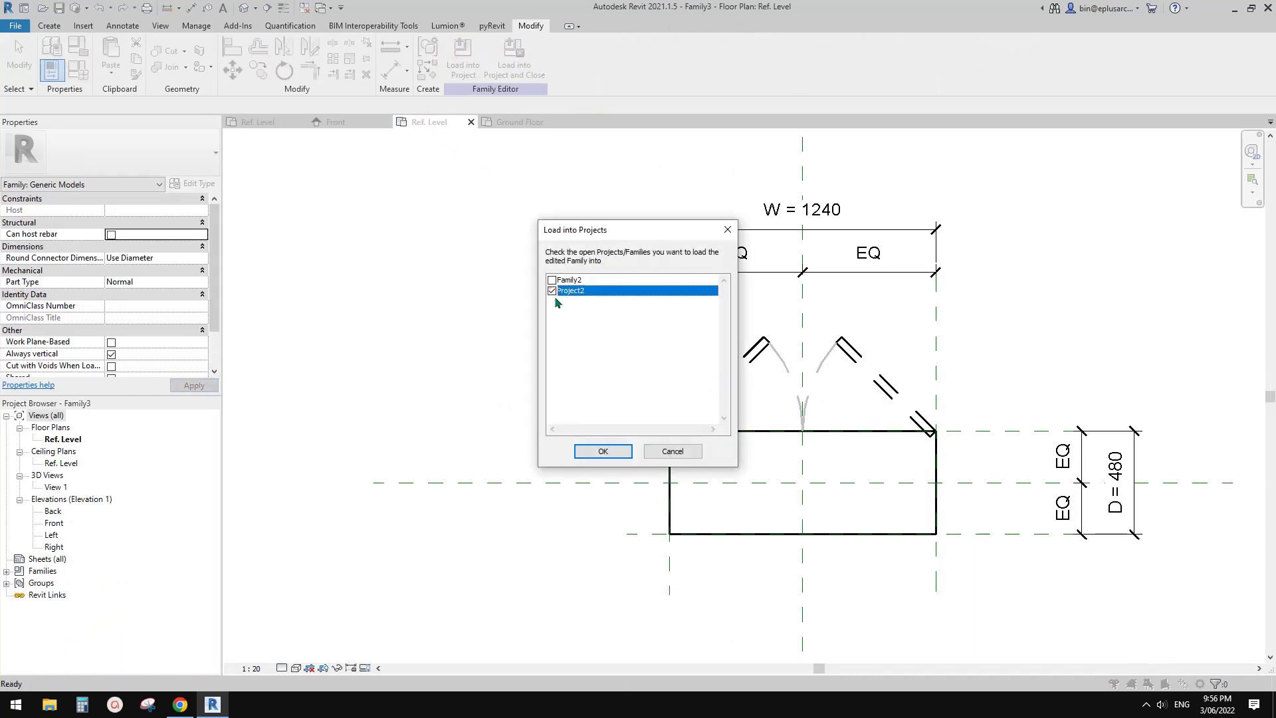
left_click(602, 452)
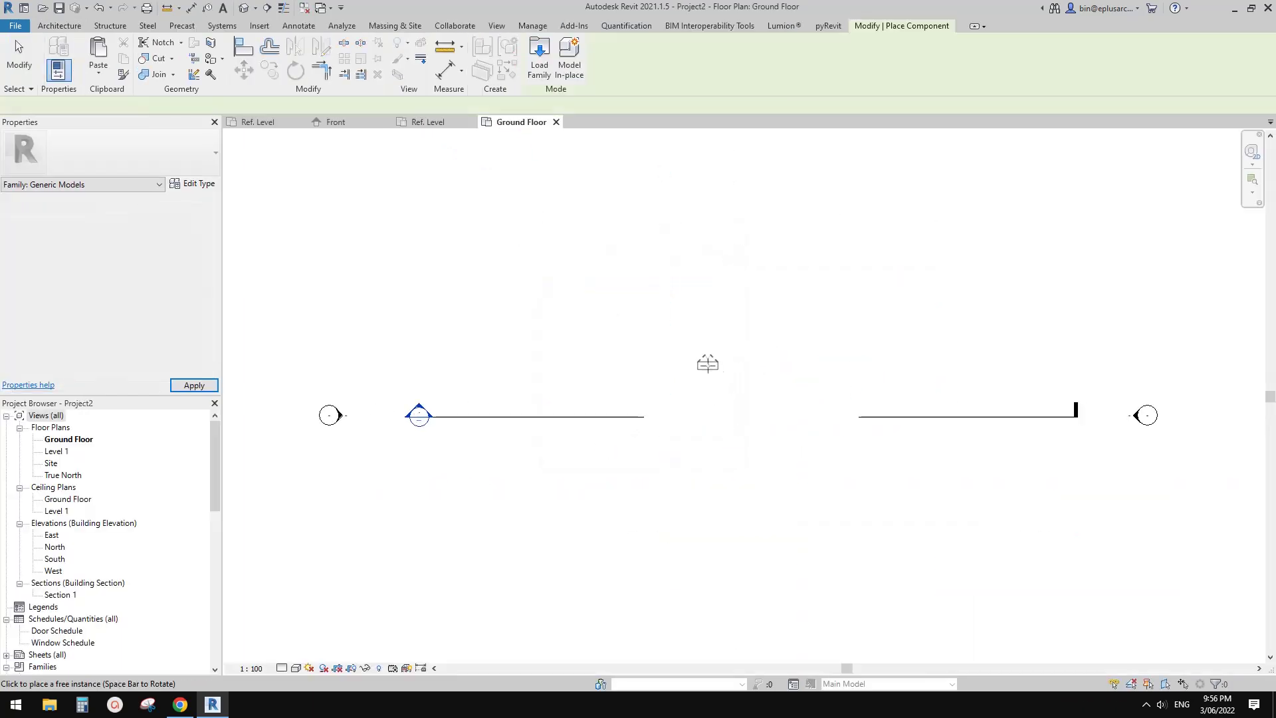
left_click(707, 363)
key("Escape")
scroll(731, 359, "up", 4)
left_click(733, 356)
middle_click_drag(753, 359, 749, 358)
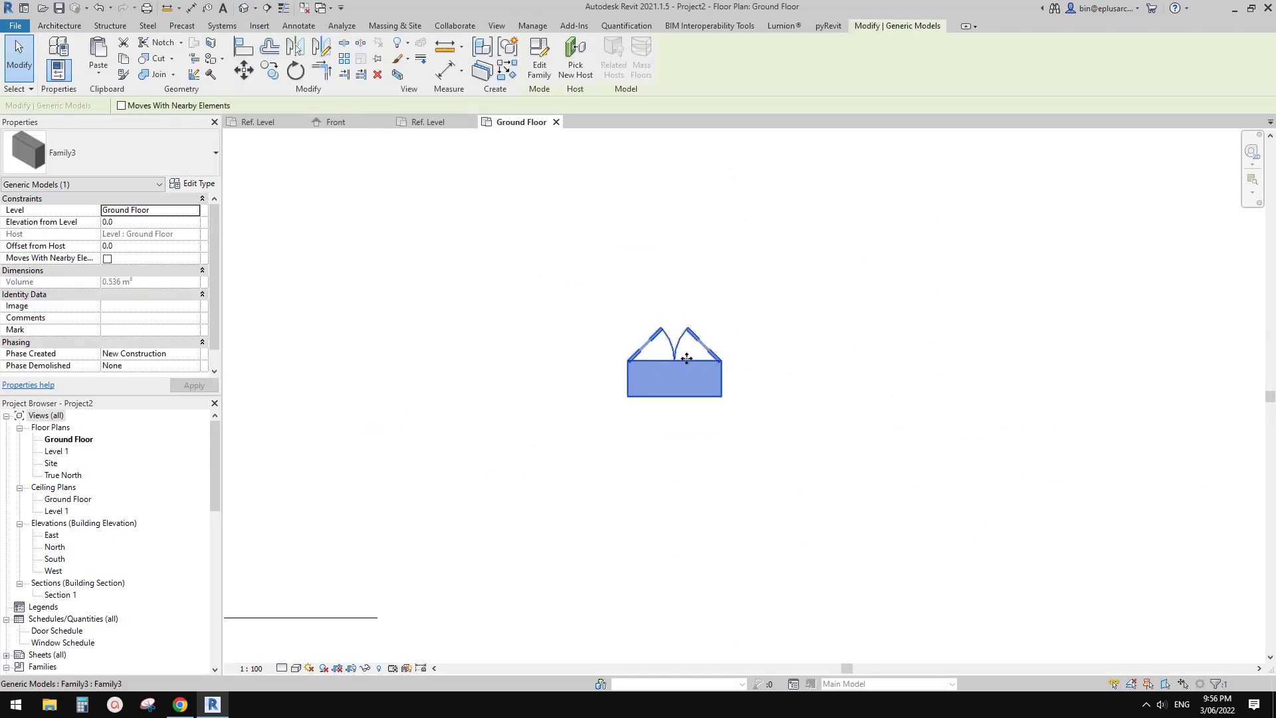
left_click(687, 359)
- Inspect the placed cabinet from different angles in the default 3D view, and close that view
left_click(245, 8)
scroll(764, 398, "up", 5)
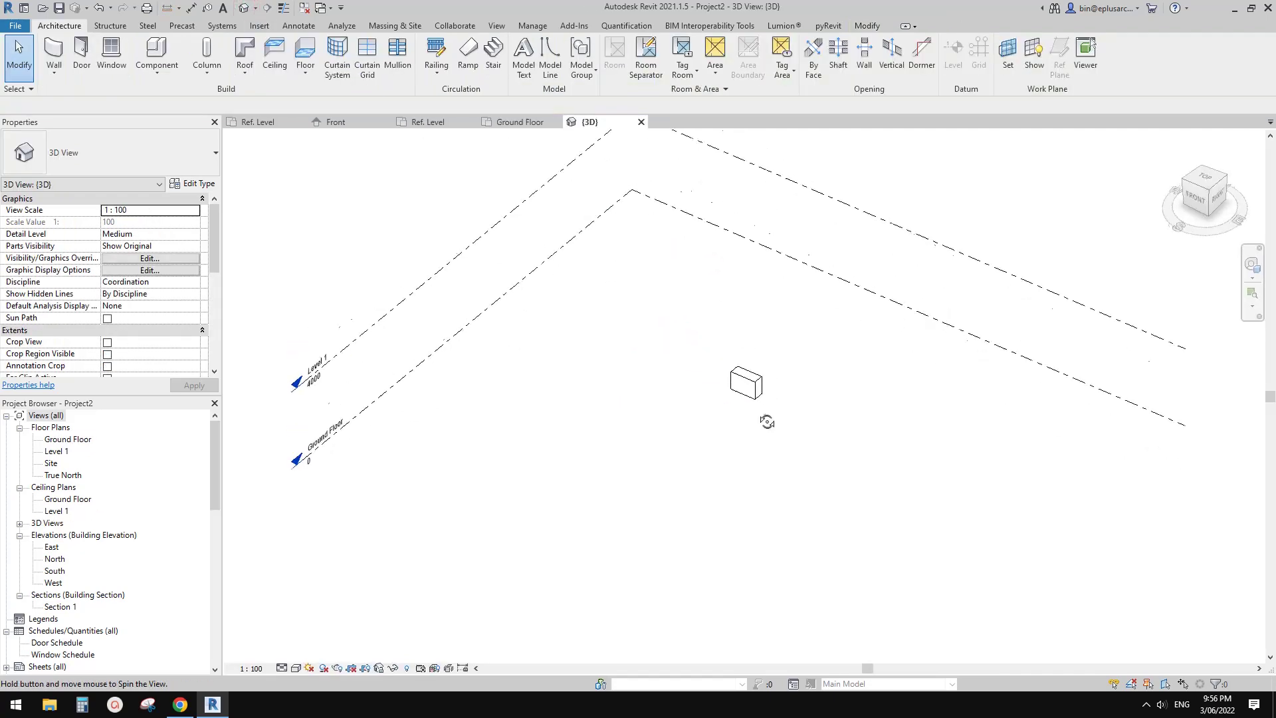
left_click(755, 361)
middle_click_drag(777, 376, 658, 365, "shift")
left_click(642, 118)
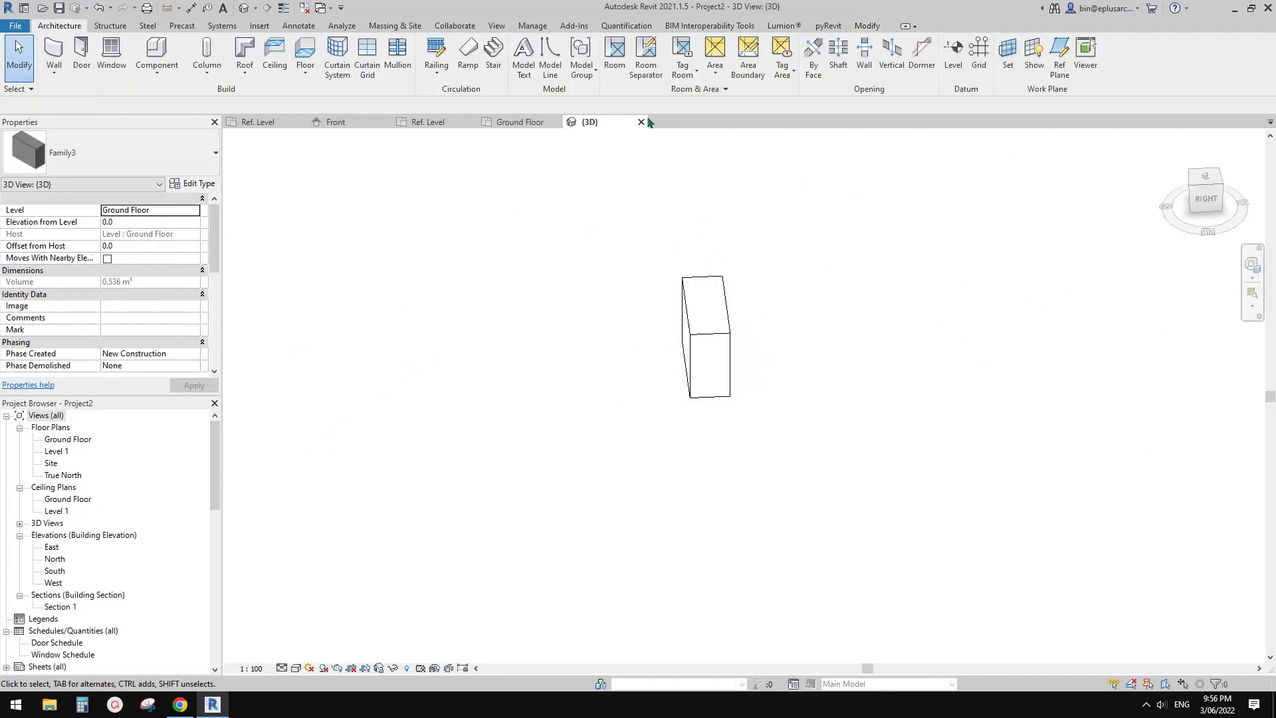
- Examine how the cabinet and its nested door swing display in the Ground Floor plan compared with the family's plan
middle_click_drag(712, 325, 685, 360)
scroll(757, 342, "up", 2)
left_click(732, 357)
left_click(733, 357)
middle_click_drag(795, 333, 778, 336)
middle_click_drag(701, 375, 711, 372)
left_click(663, 385)
left_click(661, 400)
left_click(474, 169)
left_click(428, 122)
left_click(515, 121)
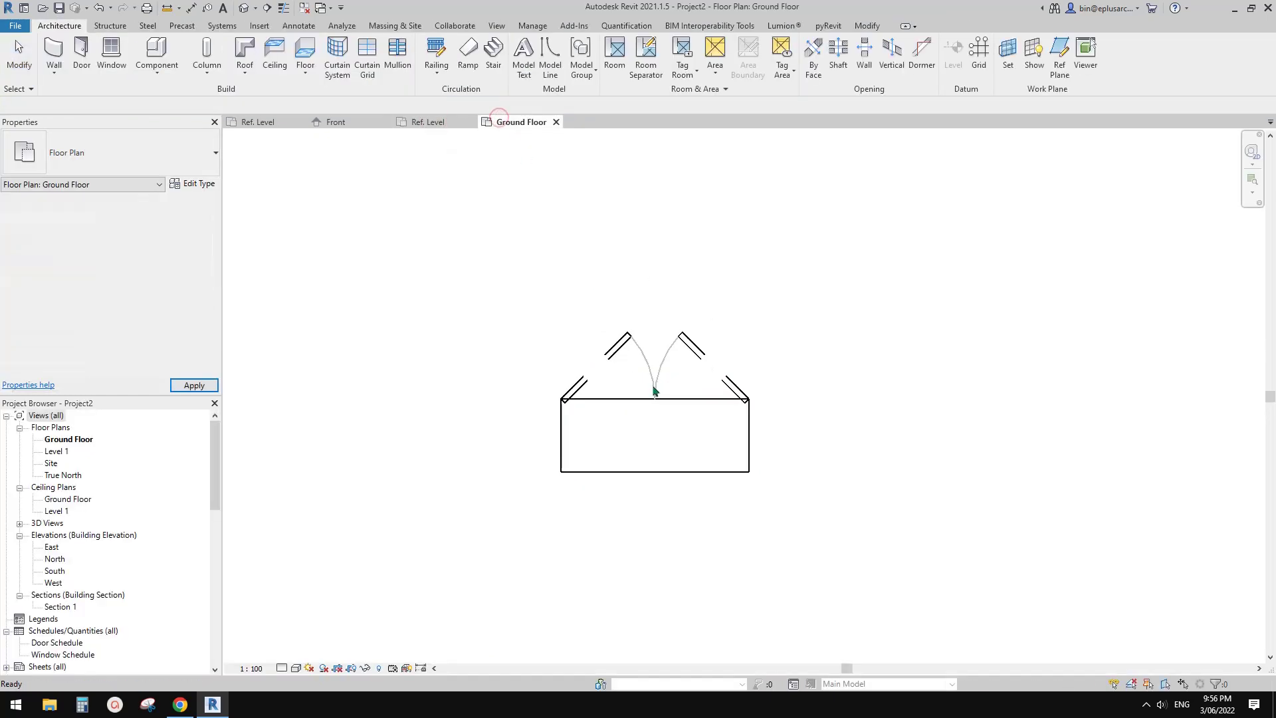
middle_click_drag(649, 353, 694, 335)
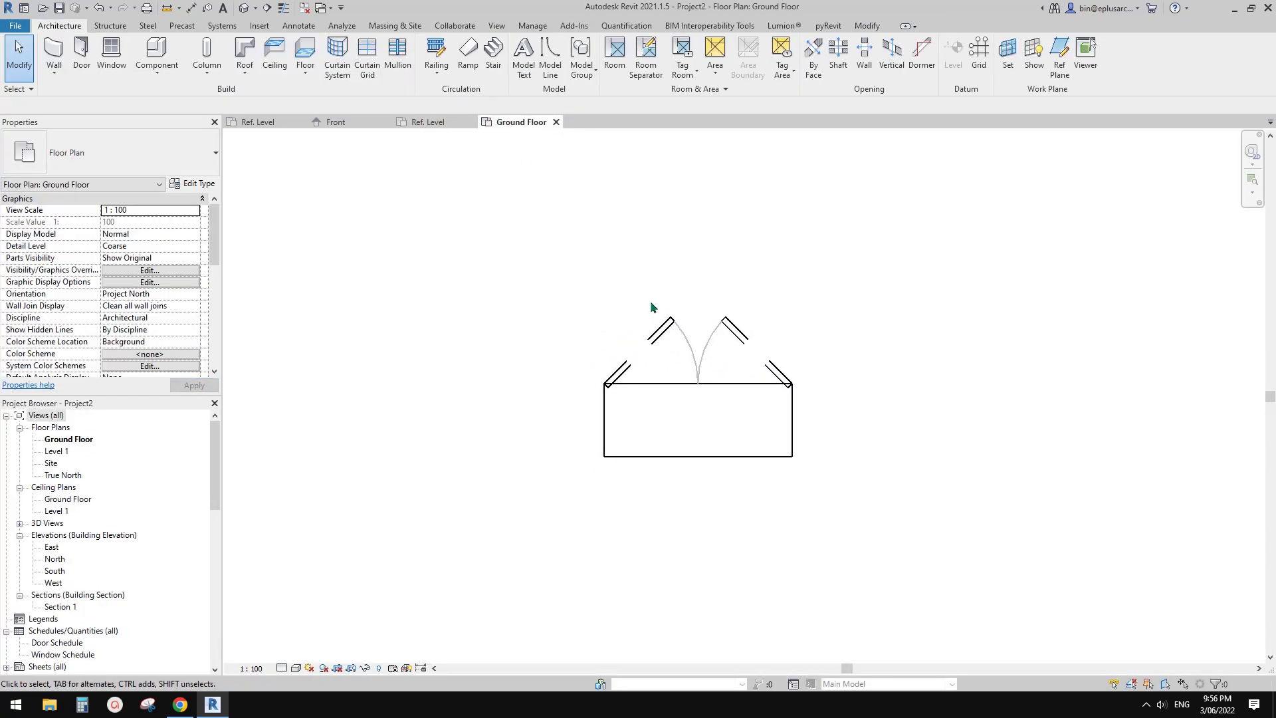
scroll(654, 311, "down", 2)
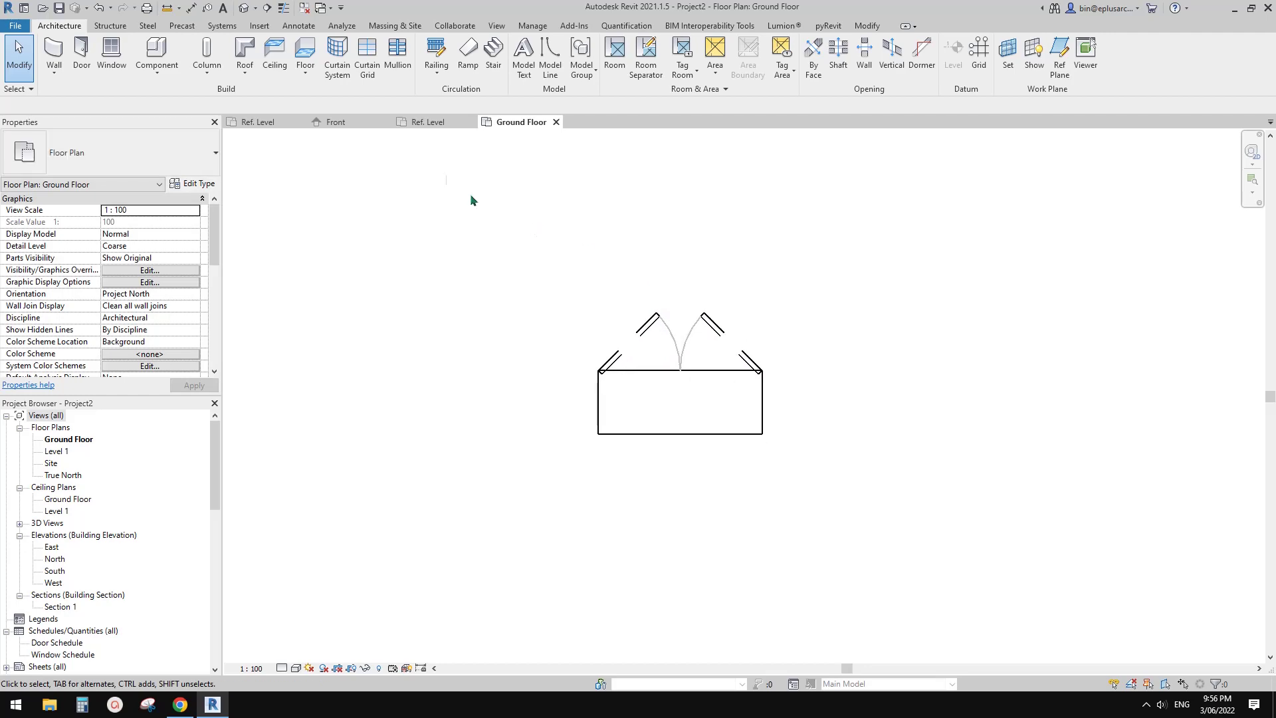
- In Family3's Ref. Level plan, try to associate the door swing component's D parameter with a new instance parameter named D
left_click(428, 121)
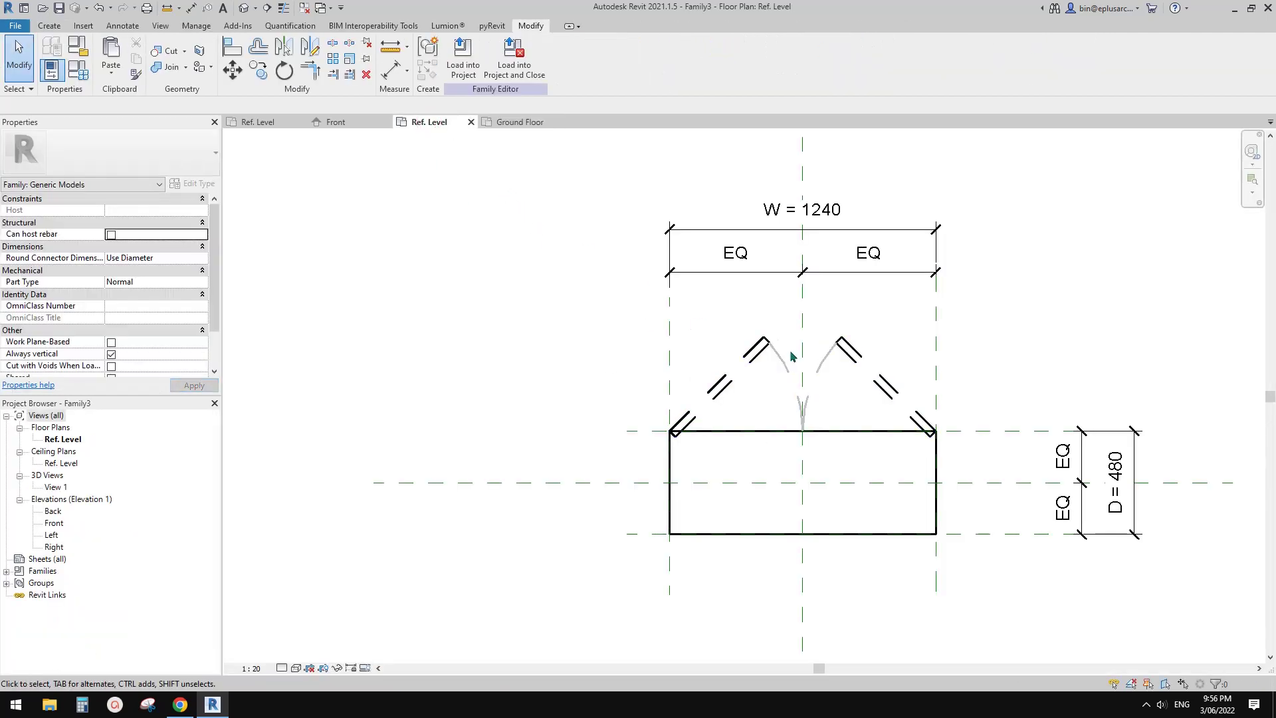
left_click(789, 358)
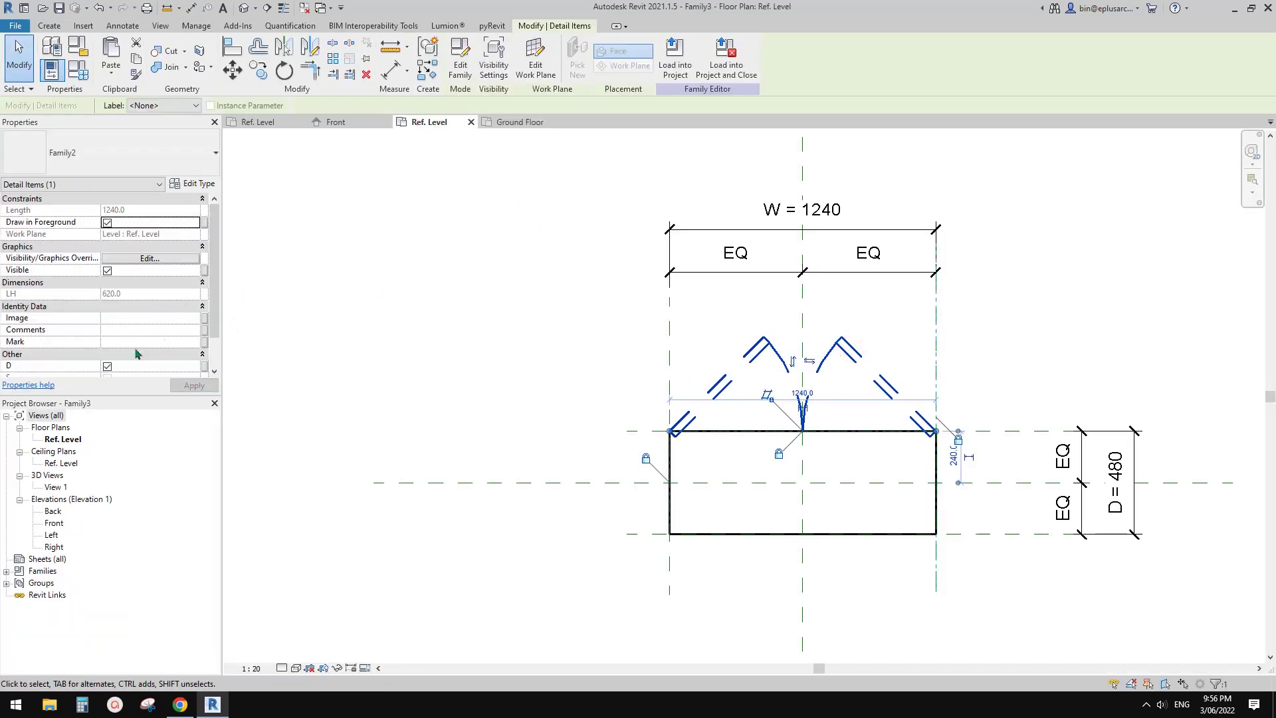
scroll(136, 353, "down", 2)
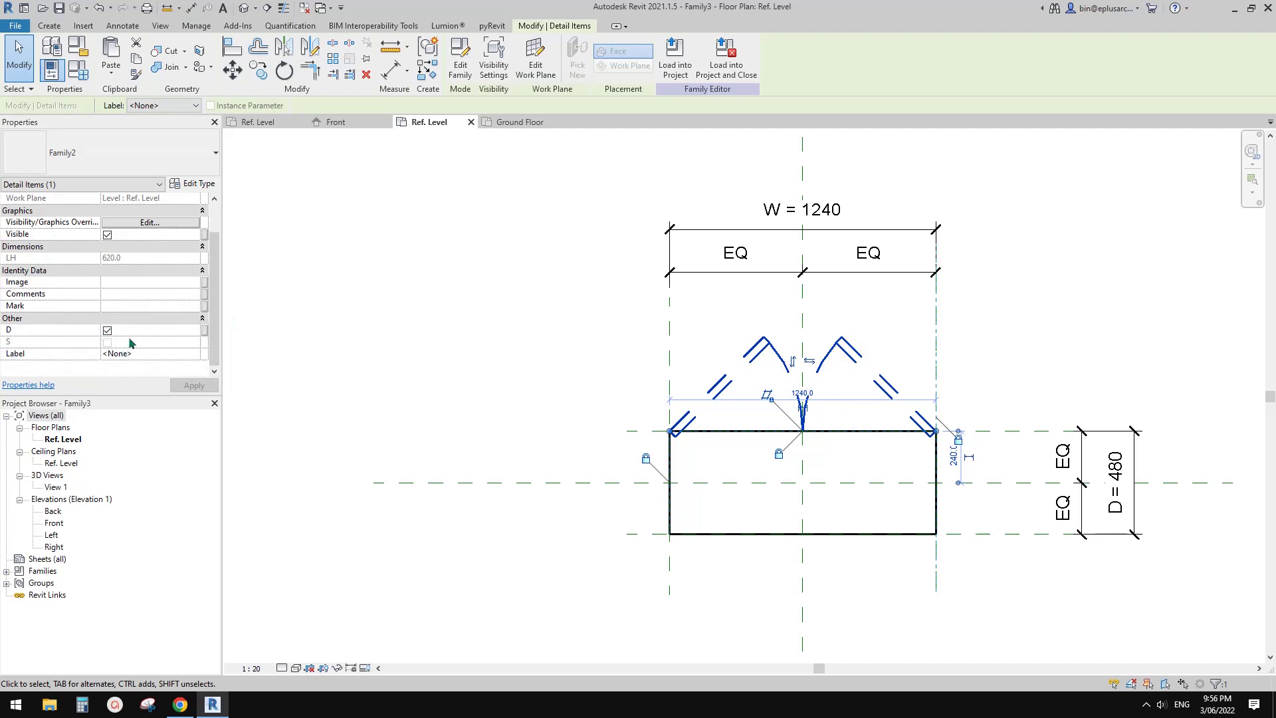
left_click(204, 331)
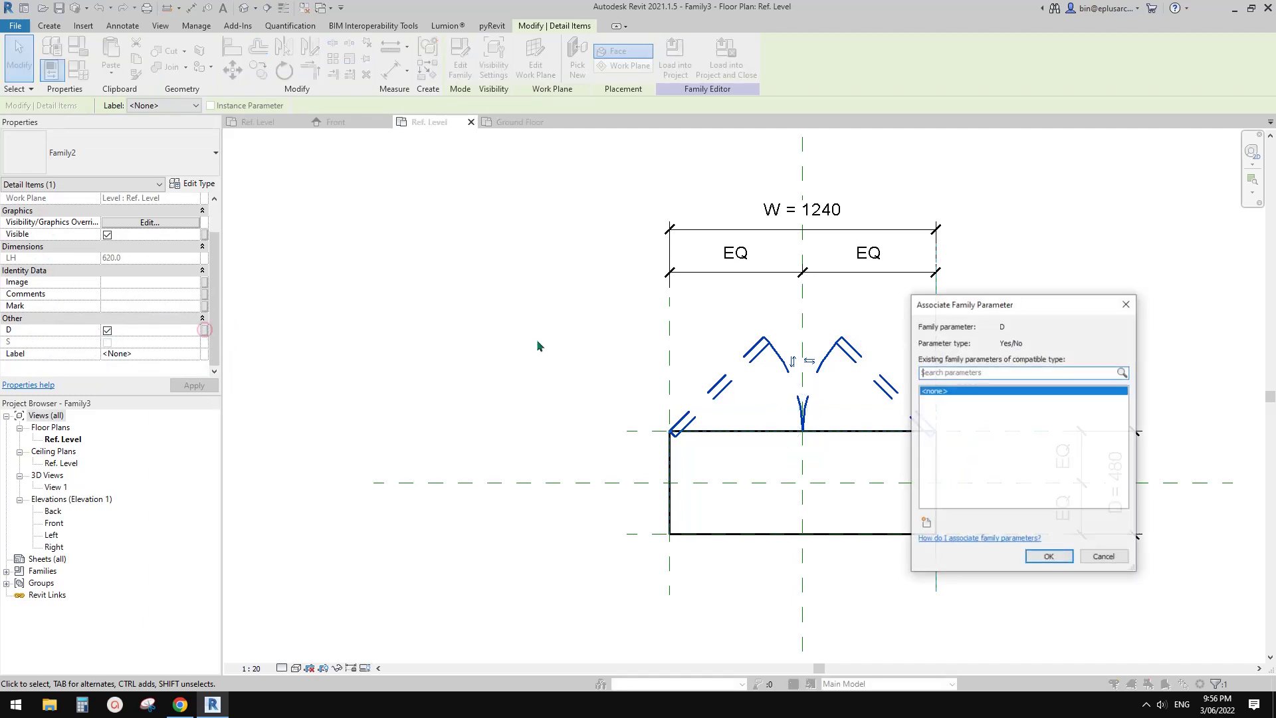
left_click(926, 524)
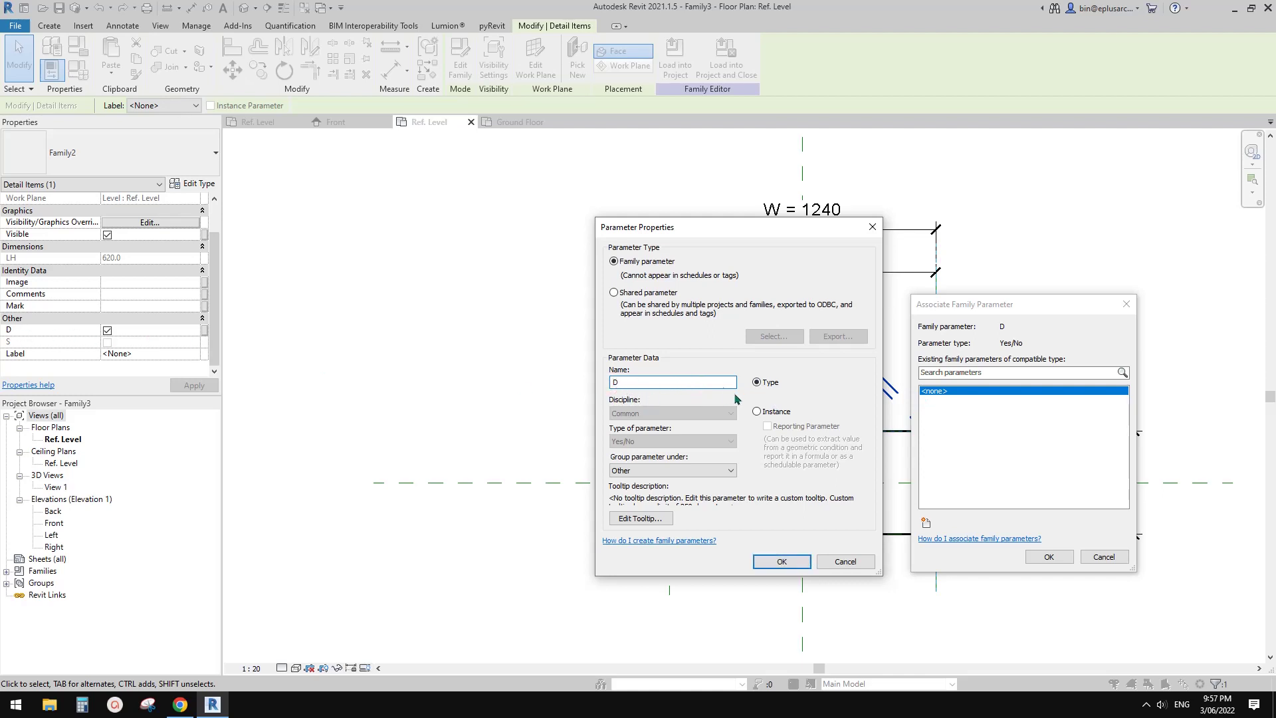
left_click(784, 560)
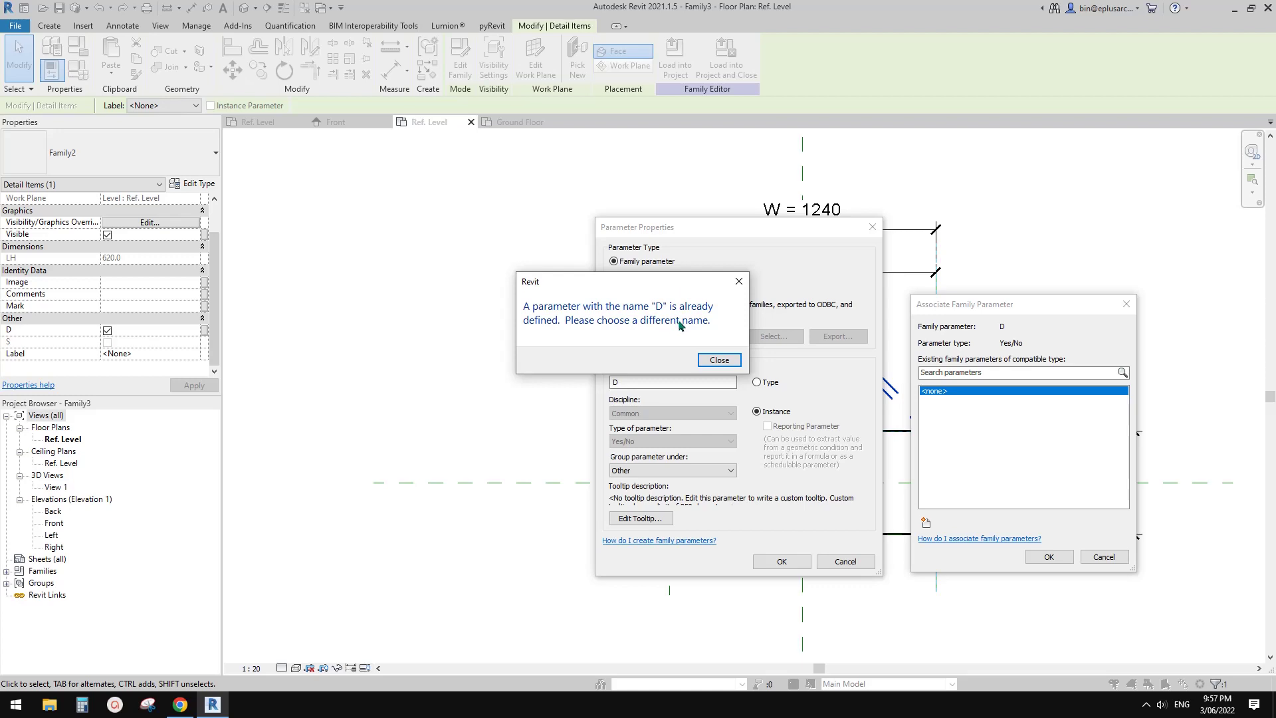
key("Return")
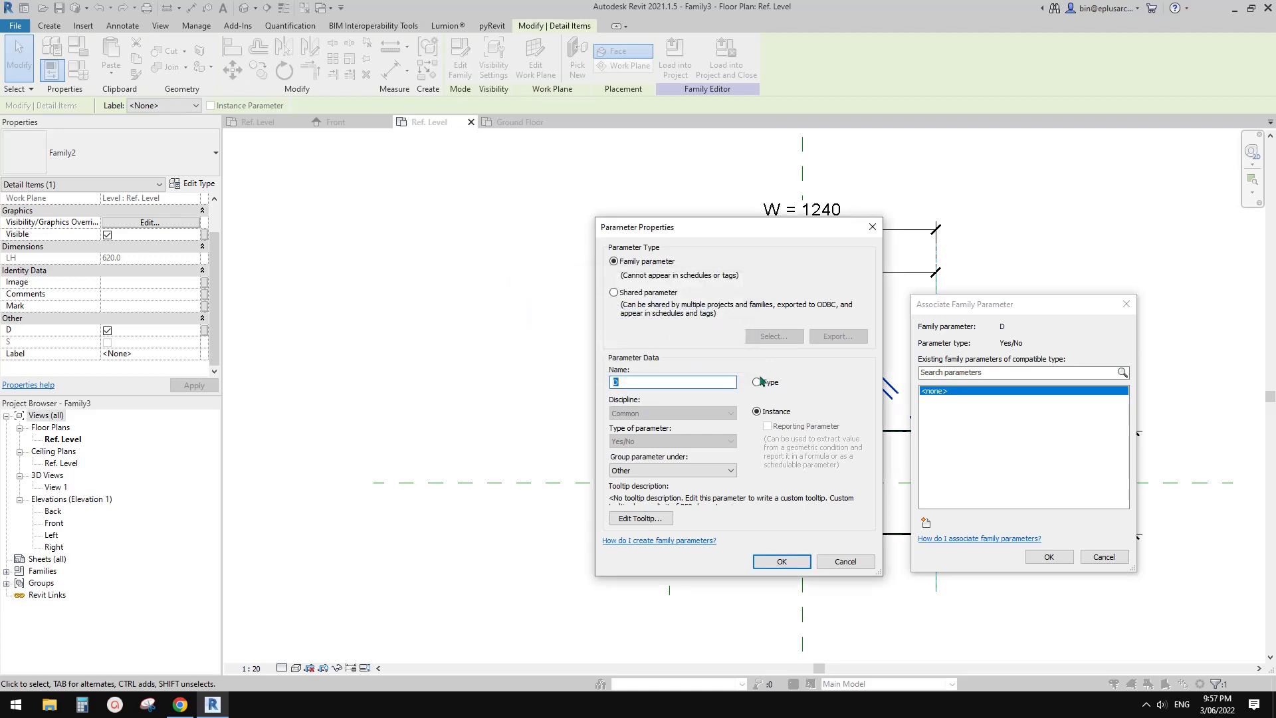
key("Escape")
key("Escape")
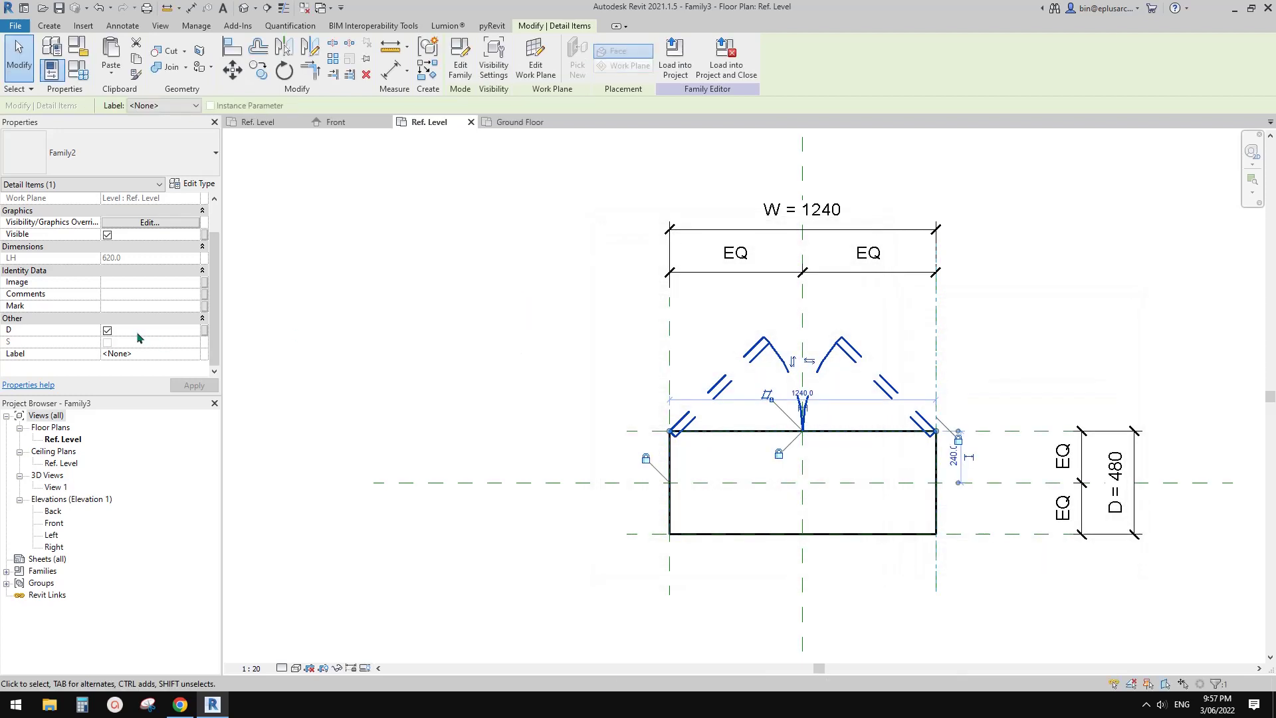
- Check which parameters are defined in Family3's family types
left_click(79, 73)
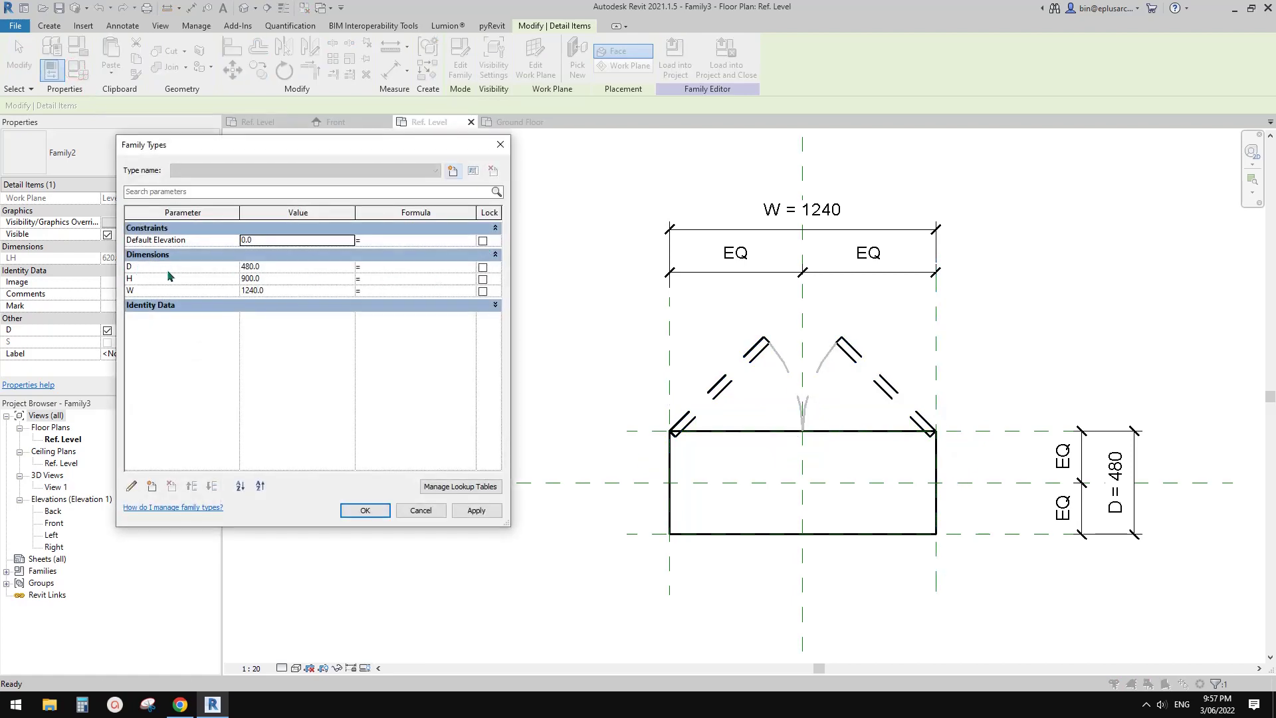
key("Escape")
key("Escape")
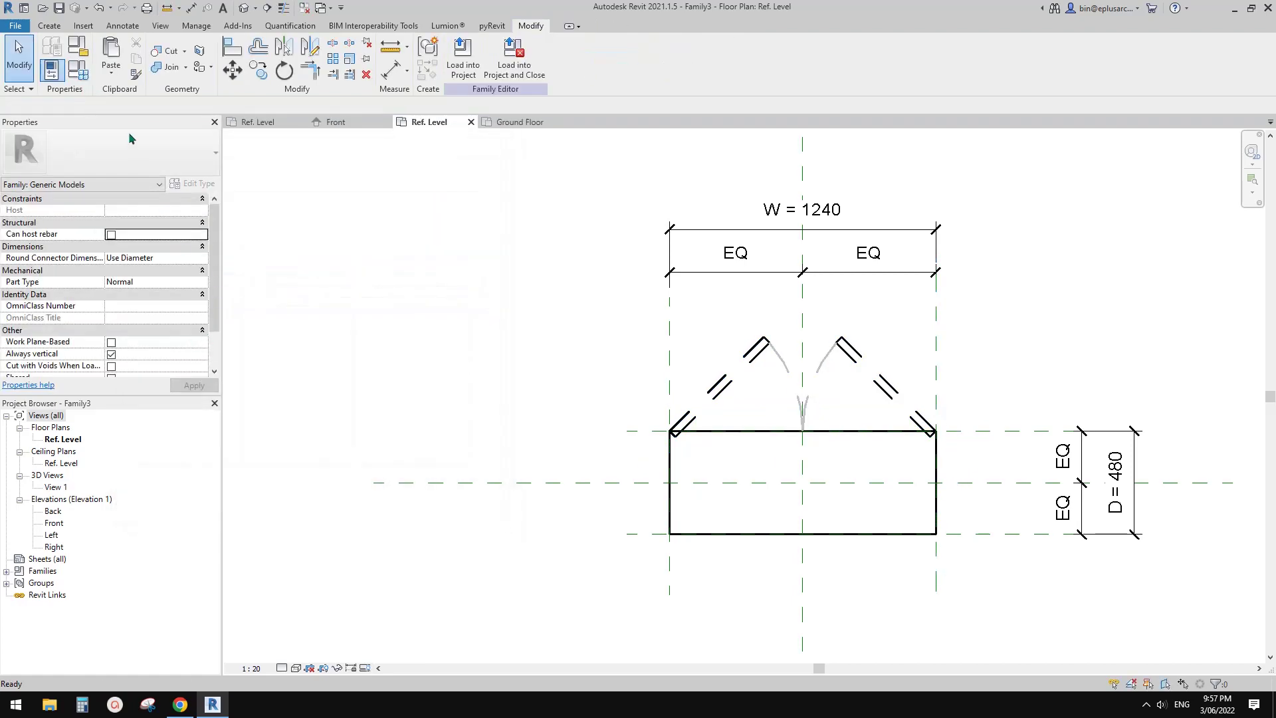
left_click(80, 72)
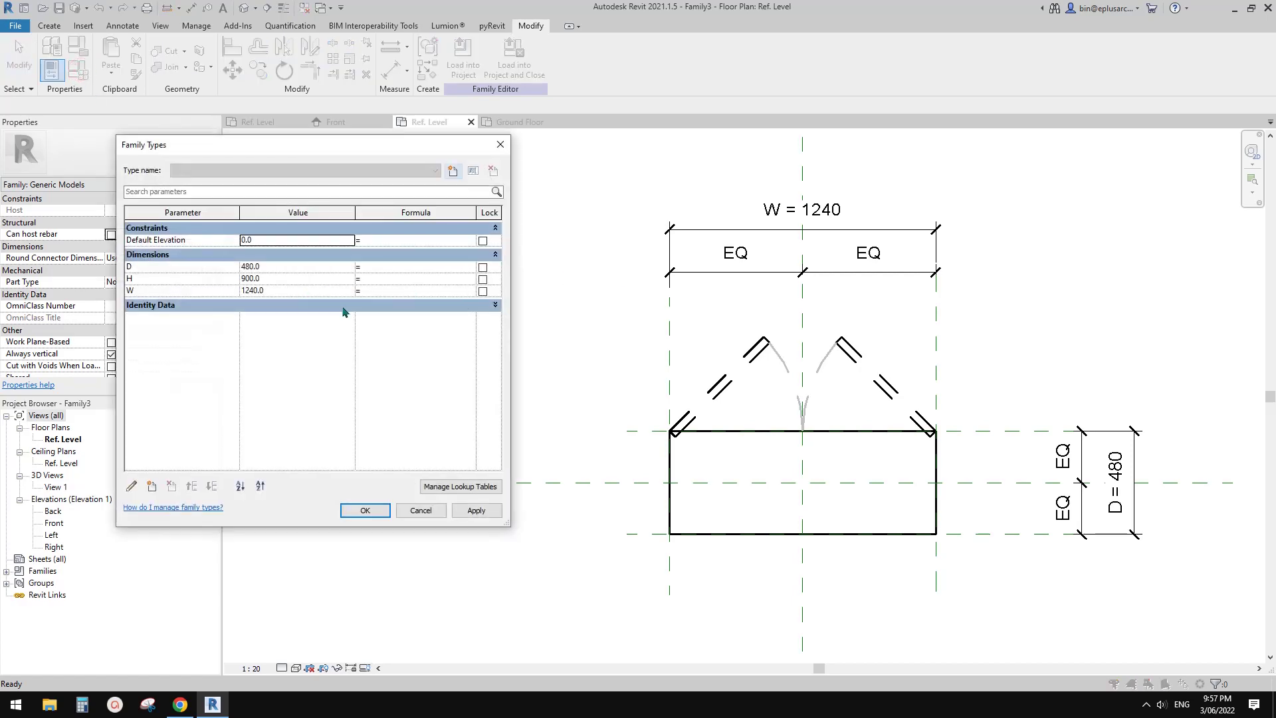
key("Escape")
- Associate the nested door swing's D parameter with a new instance parameter named DD
left_click(827, 361)
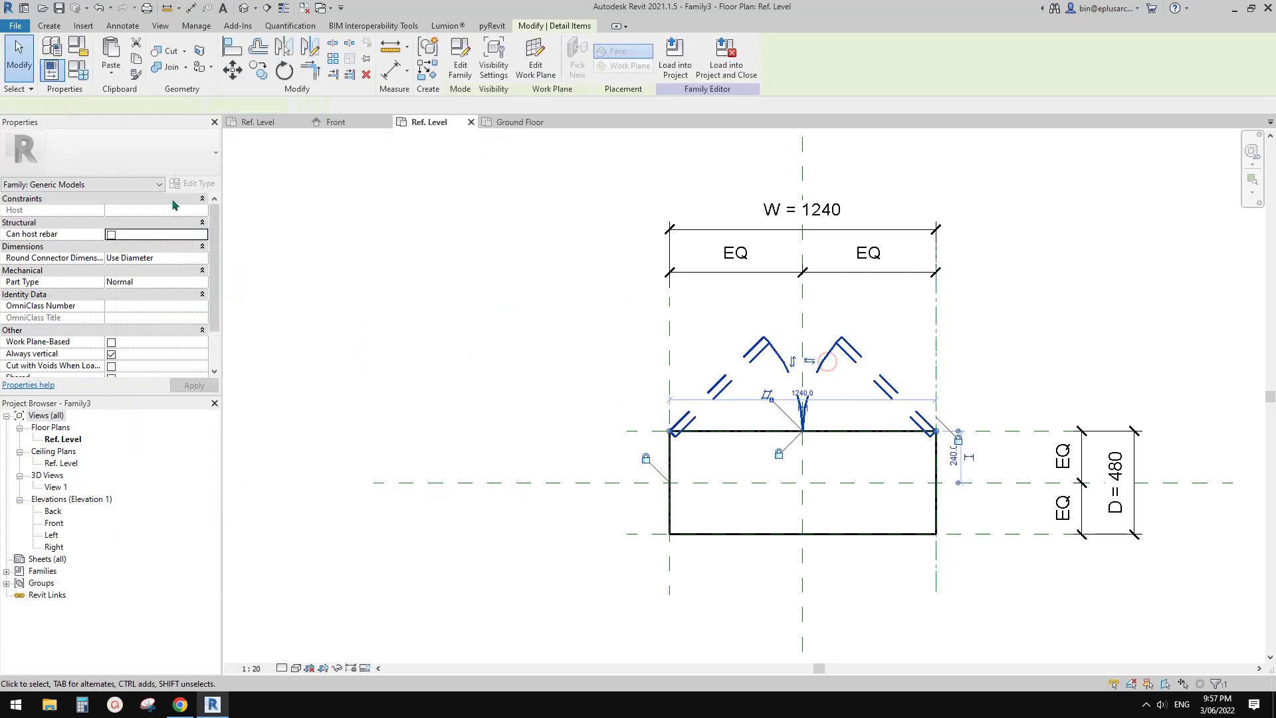
left_click(198, 184)
key("Escape")
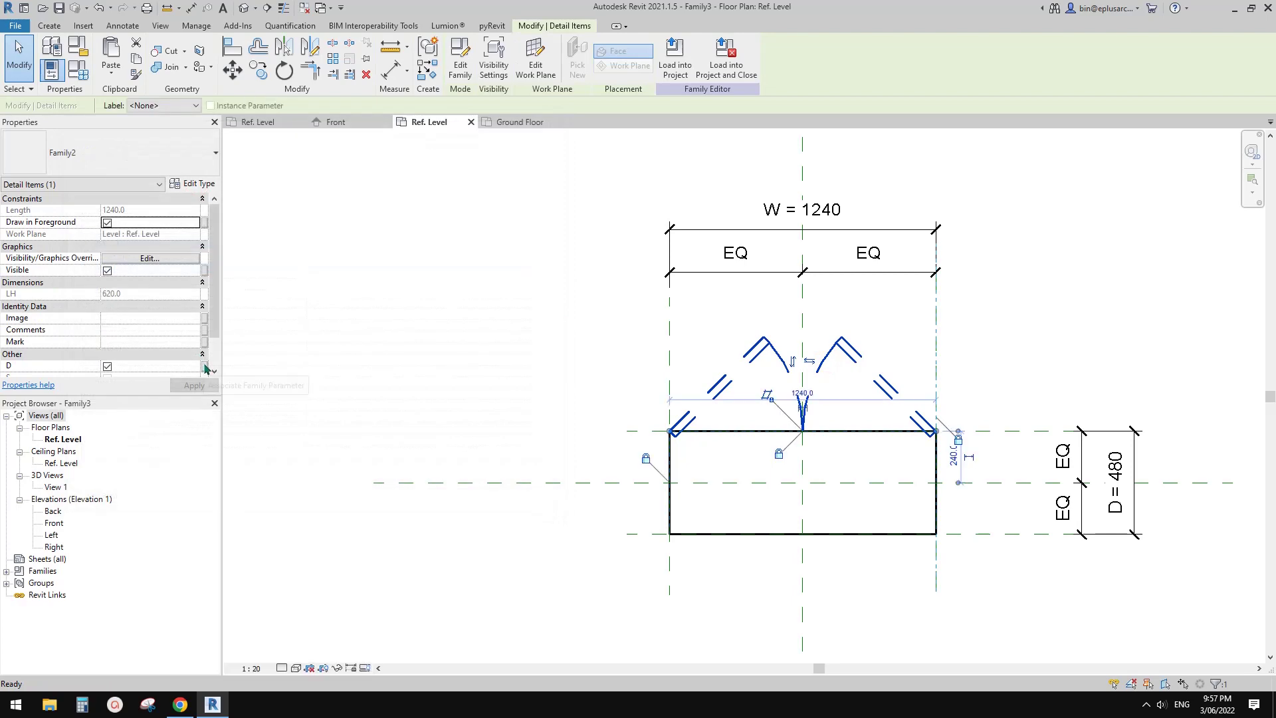
left_click(205, 368)
left_click(926, 523)
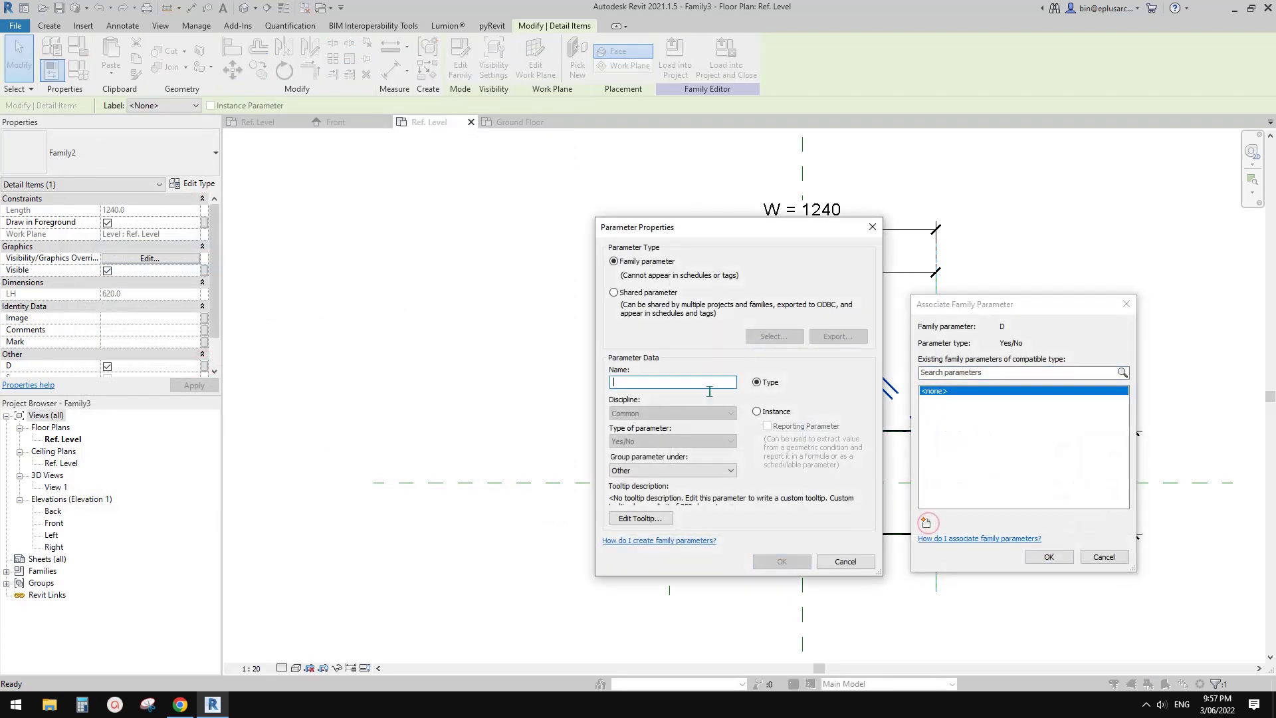
left_click(781, 561)
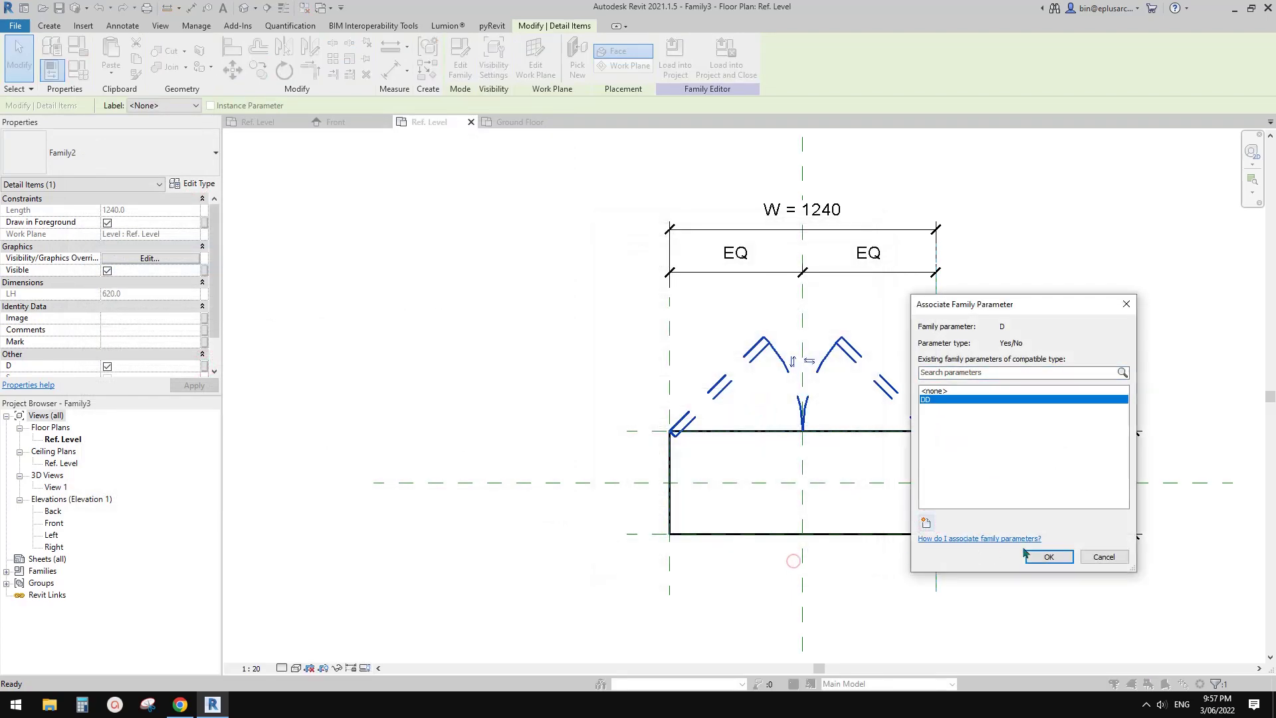
left_click(1048, 557)
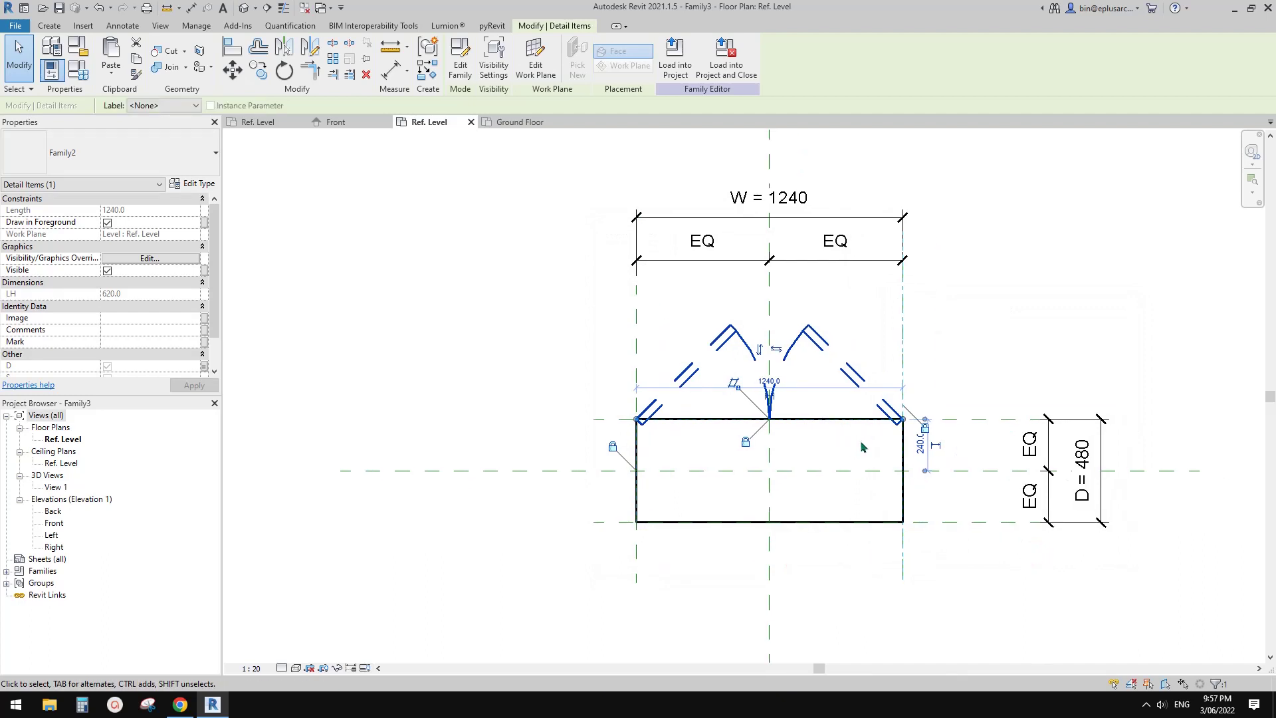
- Load Family3 into Project2, overwriting the existing version
left_click(675, 59)
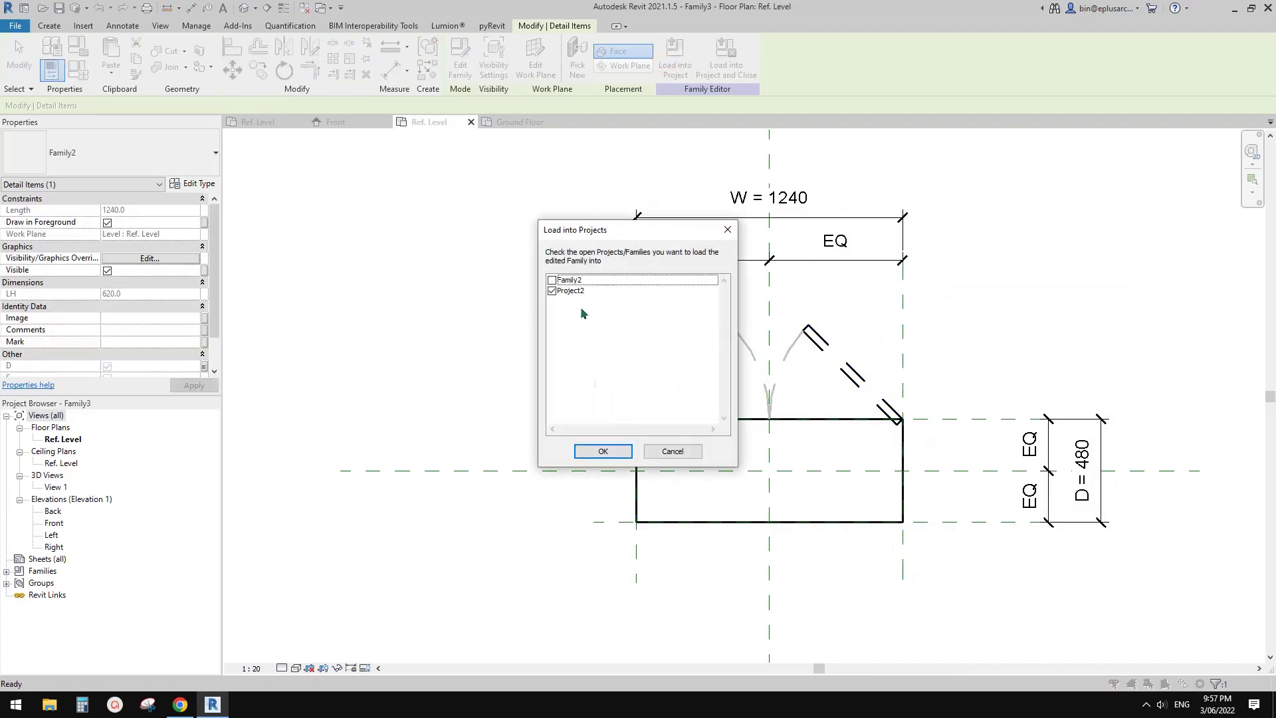
left_click(603, 450)
left_click(625, 330)
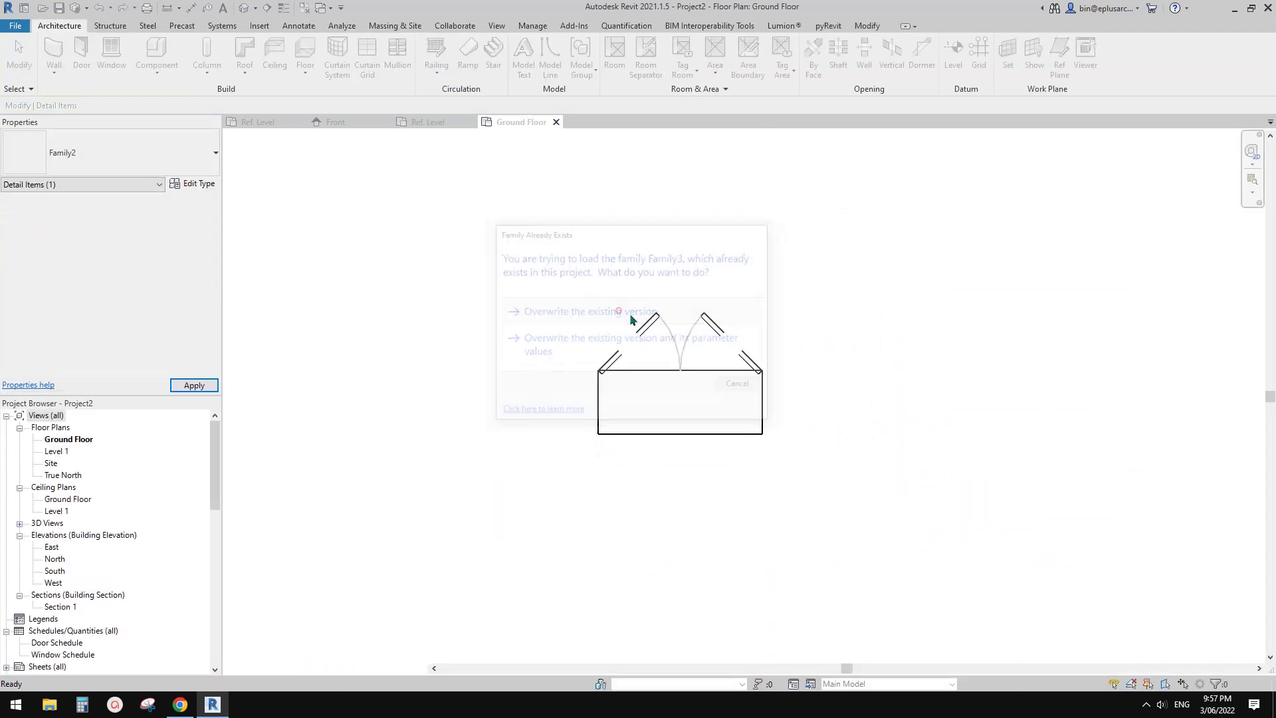
- Test the placed cabinet's DD parameter by toggling it in the Ground Floor plan
scroll(686, 345, "up", 1)
left_click(694, 326)
middle_click_drag(529, 365, 694, 323)
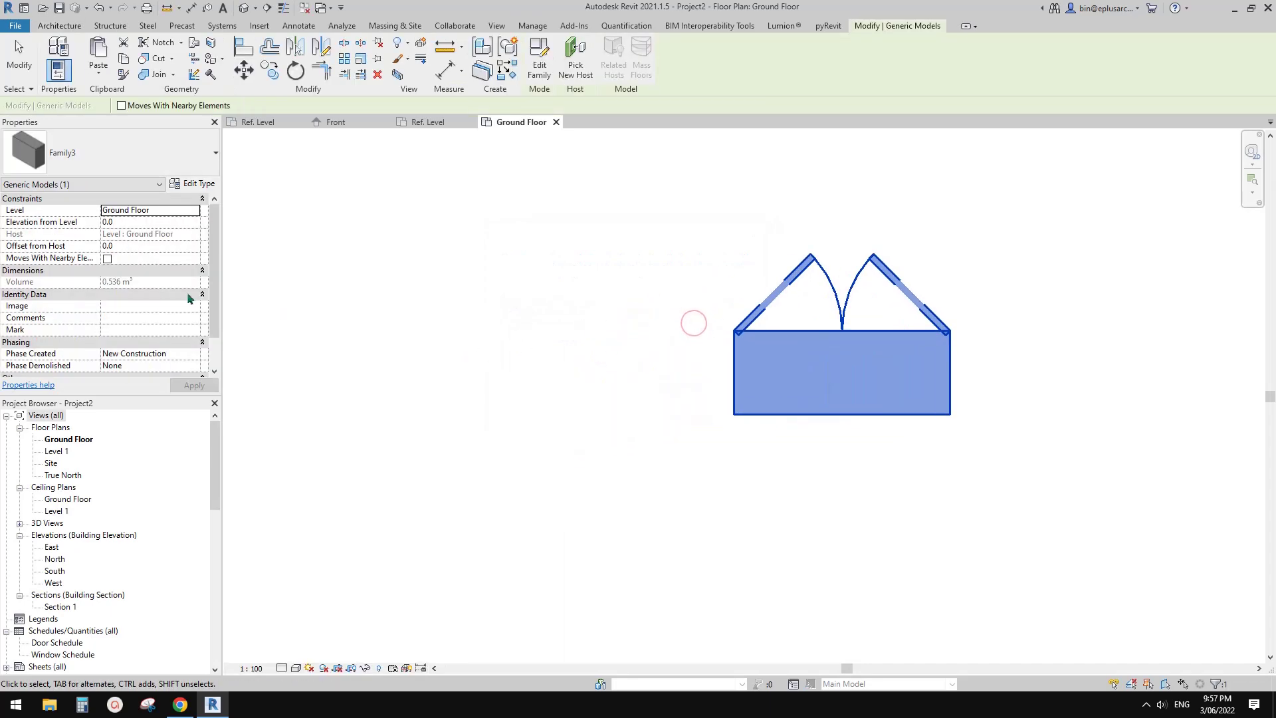
scroll(84, 278, "down", 1)
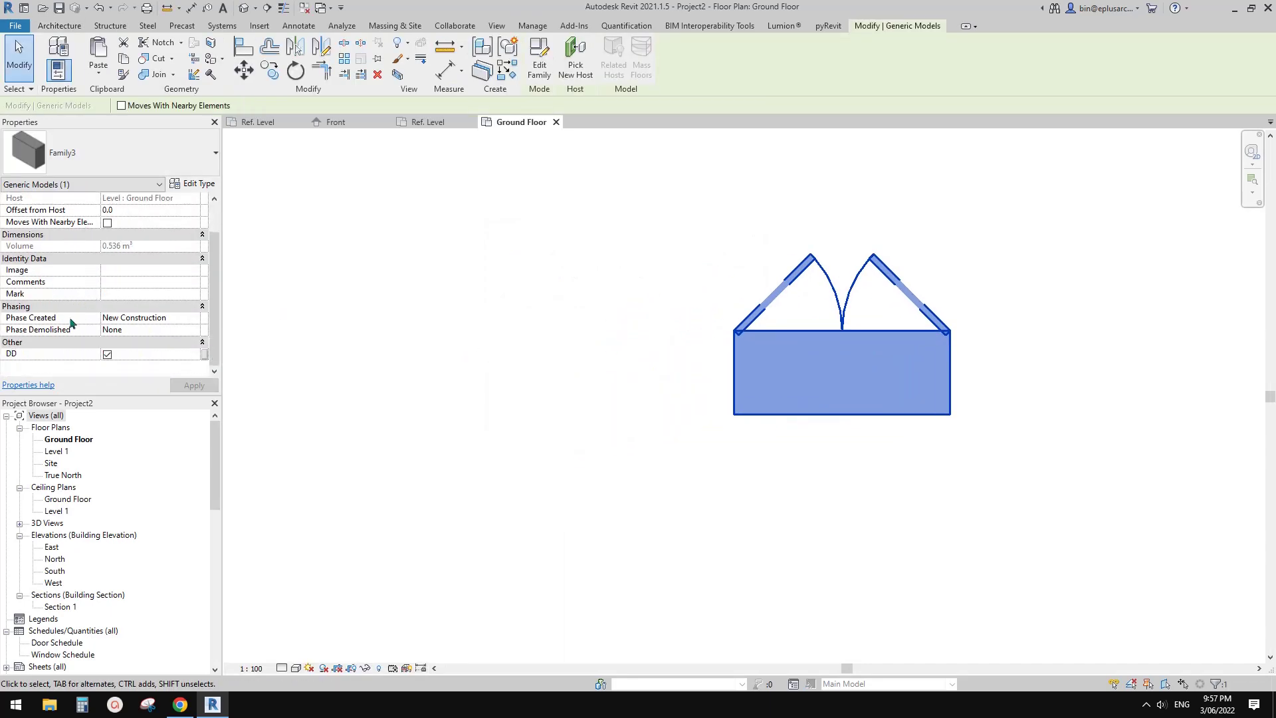
left_click(107, 355)
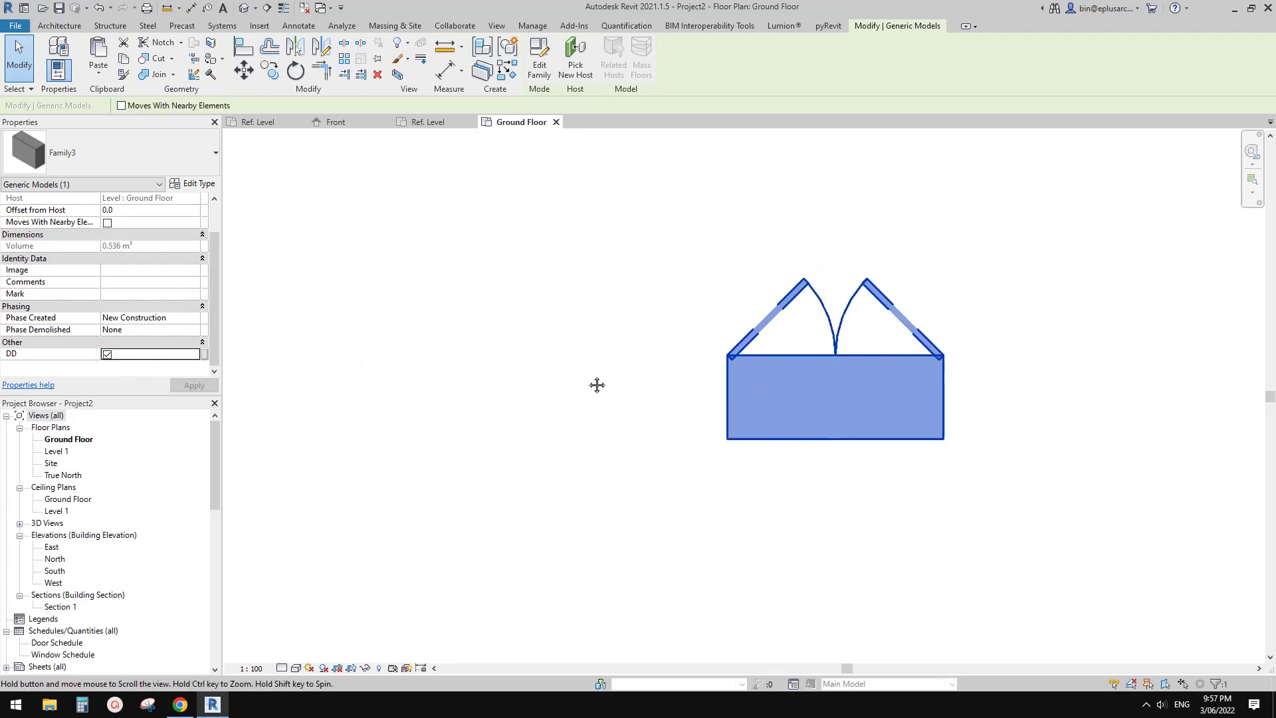
left_click(585, 359)
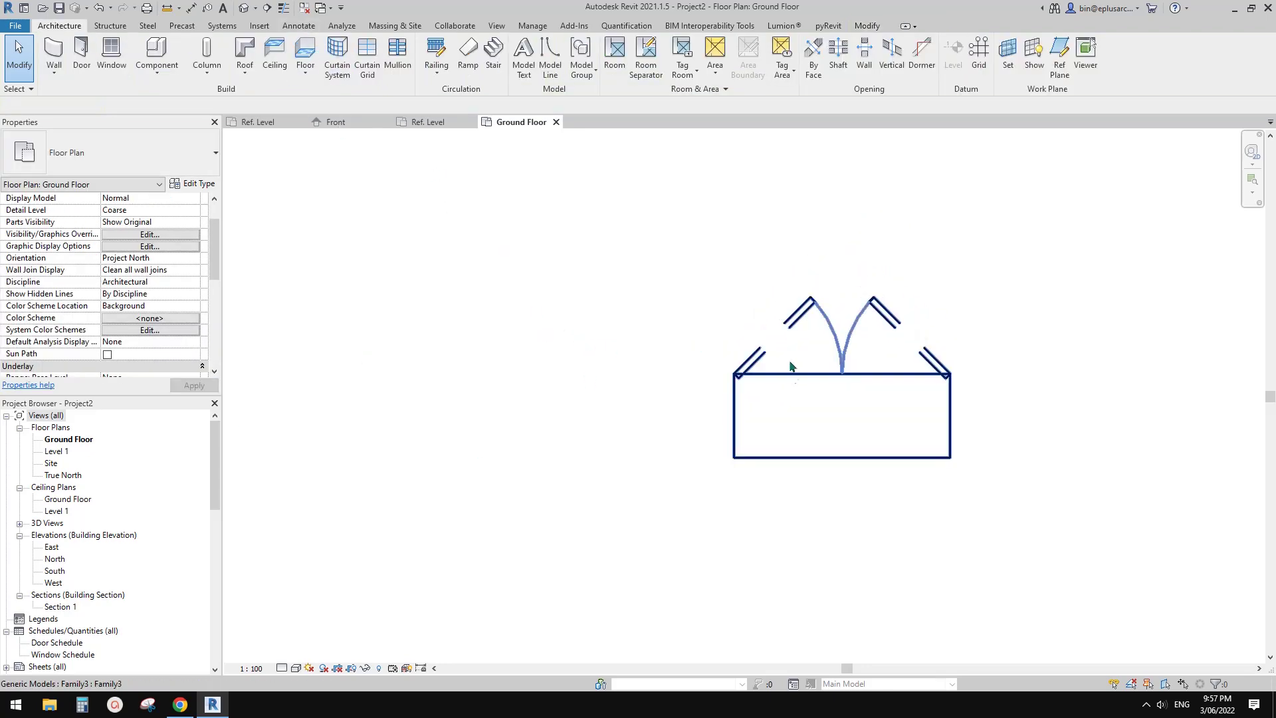
middle_click_drag(867, 365, 847, 362)
- Close the Front view, and load the door swing family Family2 into Project2
left_click(305, 11)
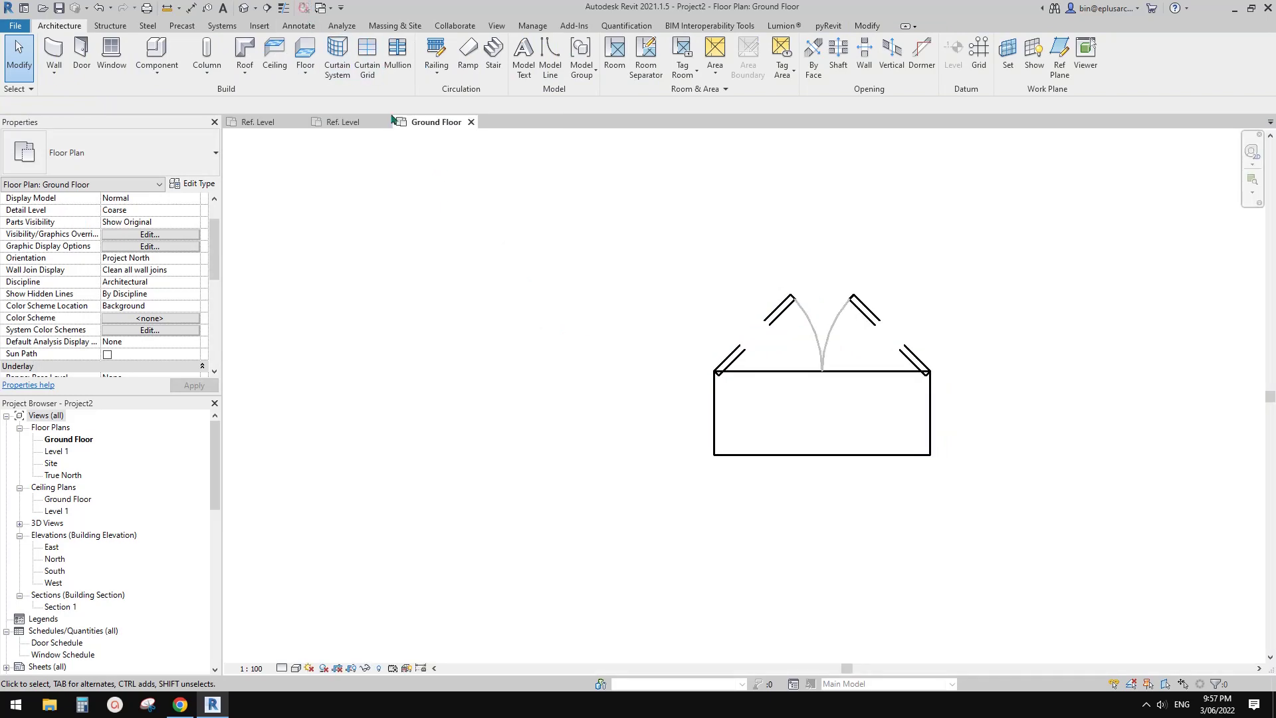
left_click(290, 125)
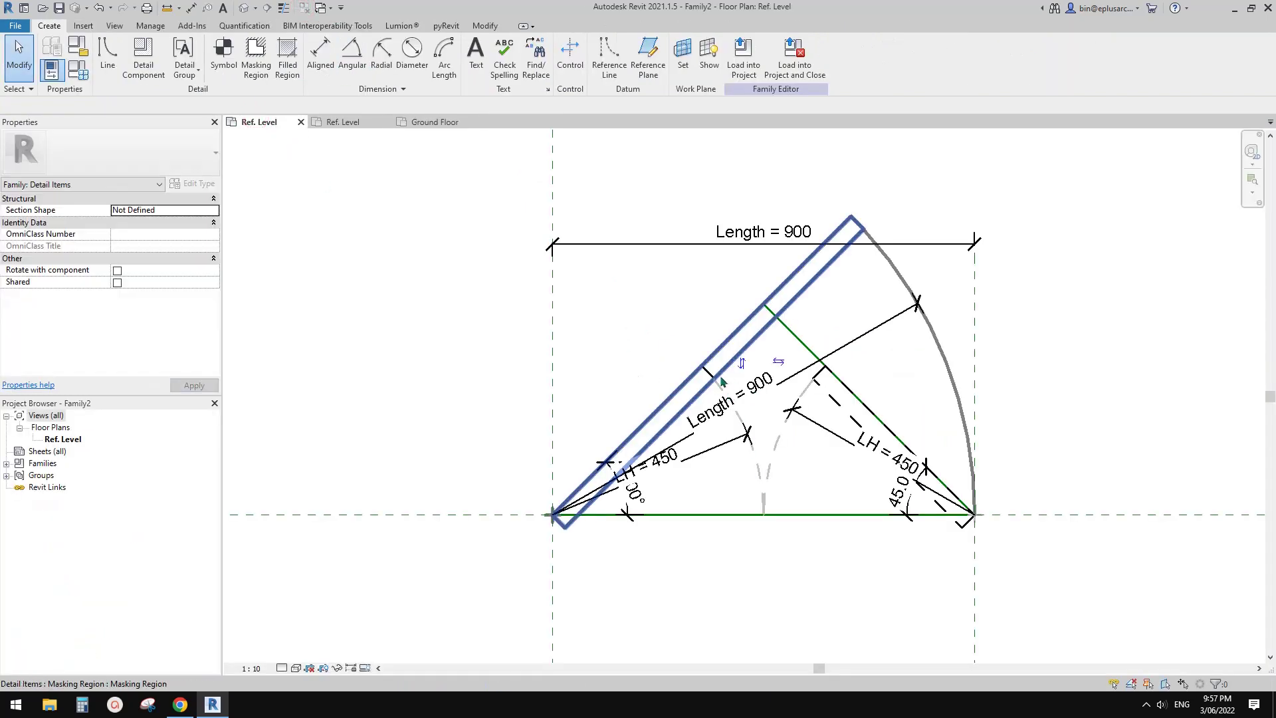
scroll(724, 326, "down", 3)
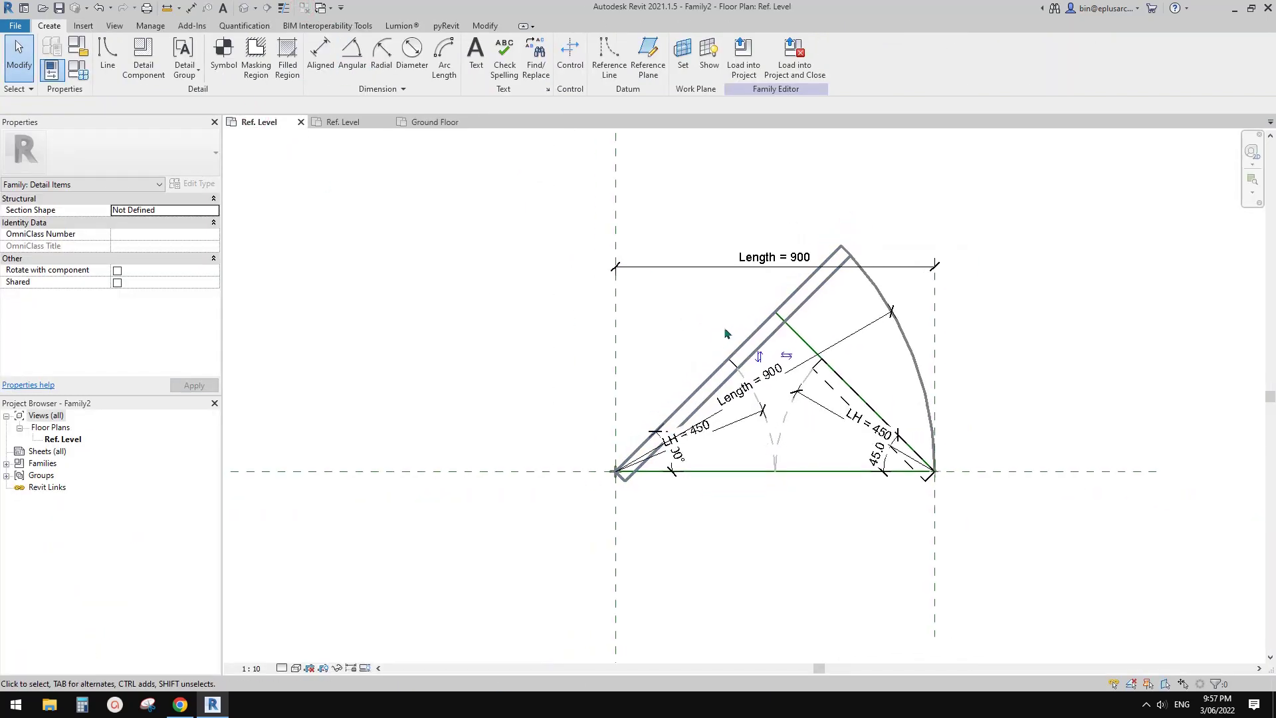
middle_click_drag(723, 291, 728, 294)
left_click(741, 66)
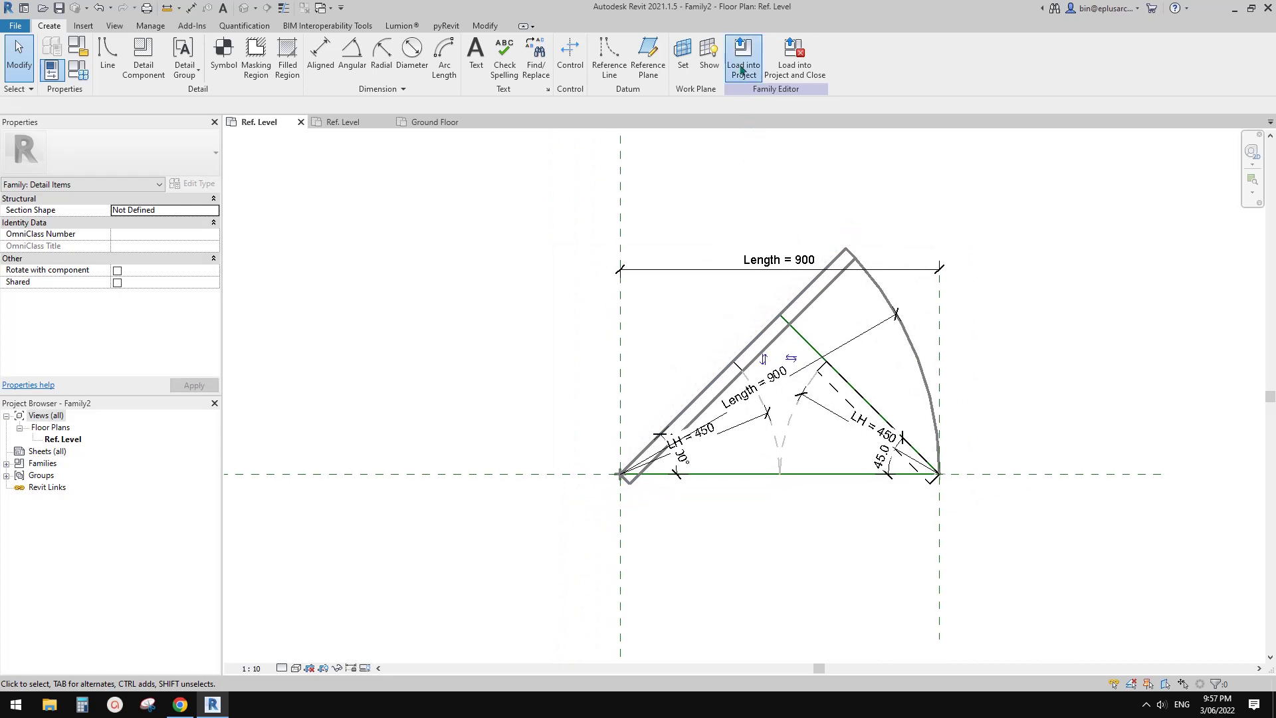
left_click(603, 451)
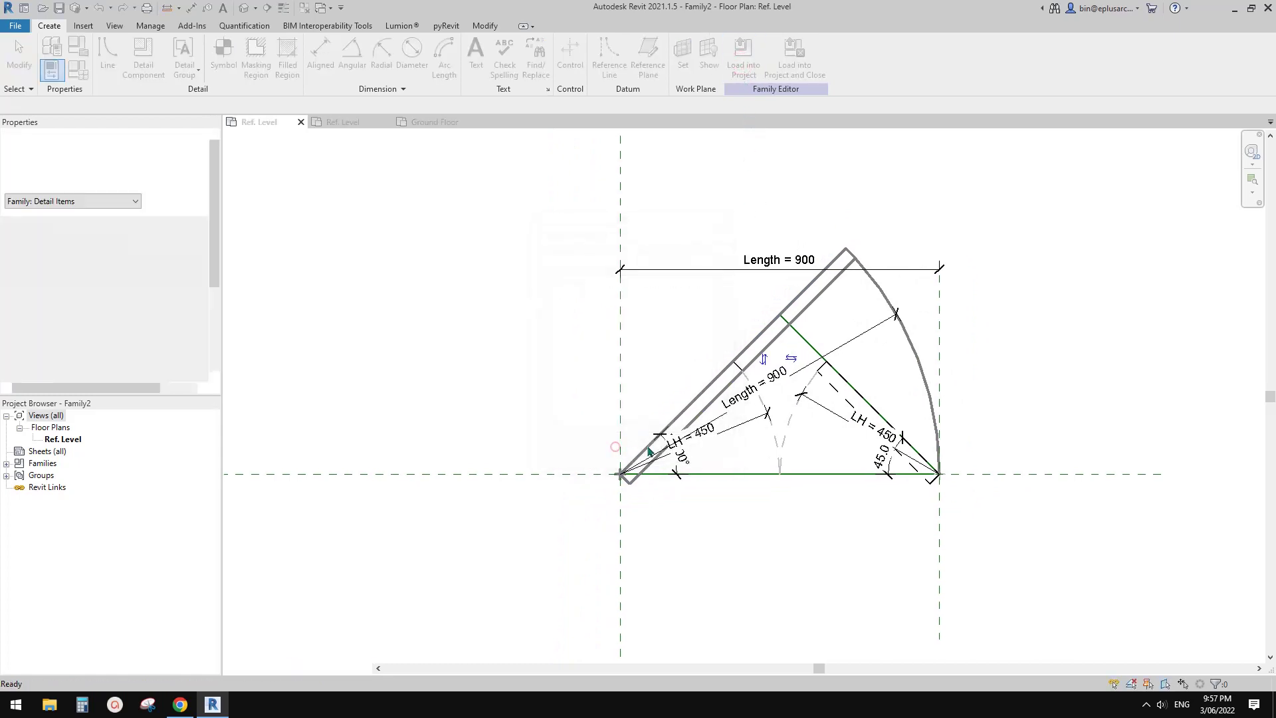
- Place a horizontal Family2 door swing about 1340 mm long beside the cabinet in the Ground Floor plan
mouse_move(823, 338)
middle_mouse_down()
mouse_move(644, 365)
mouse_move(640, 393)
mouse_move(775, 288)
mouse_move(740, 354)
middle_mouse_up()
left_click(722, 363)
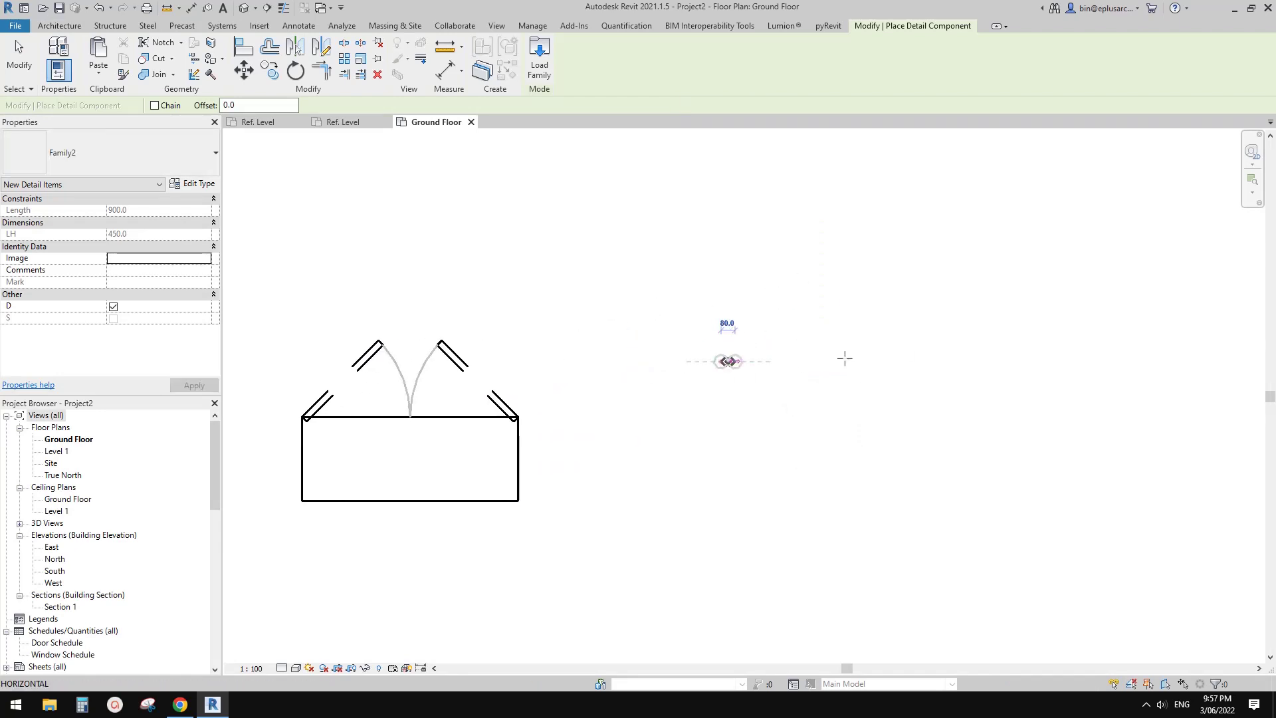
left_click(955, 357)
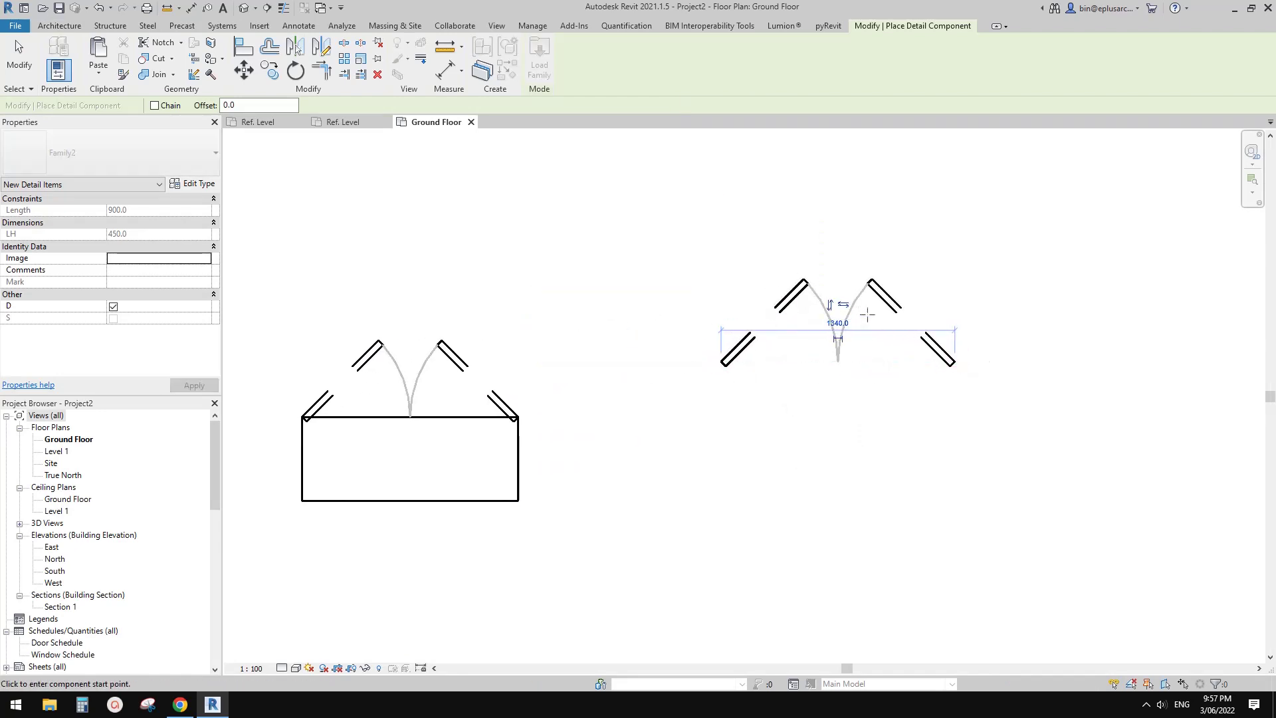
key("Escape")
key("Escape")
- Create an in-place Casework model named Casework 1 and start an extrusion in it
scroll(650, 379, "down", 3)
left_click(489, 444)
middle_click_drag(509, 456, 548, 431)
key("Escape")
left_click(50, 19)
left_click(157, 75)
left_click(202, 126)
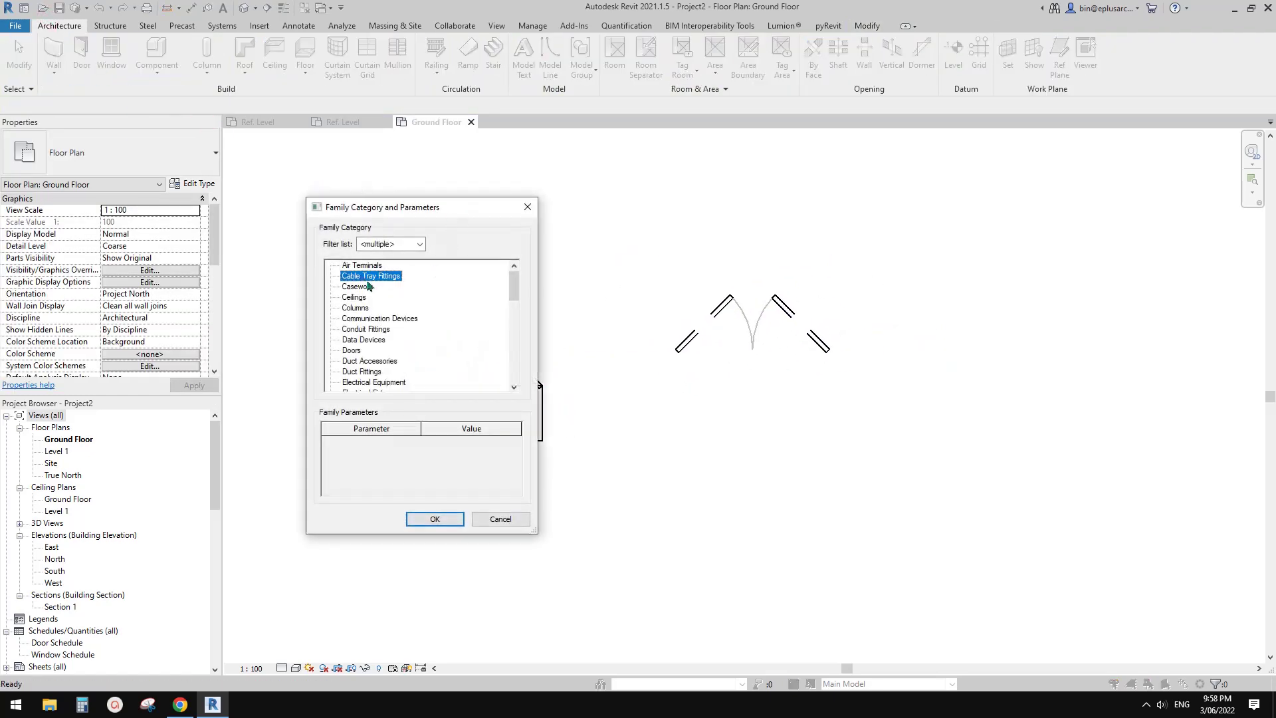
left_click(435, 519)
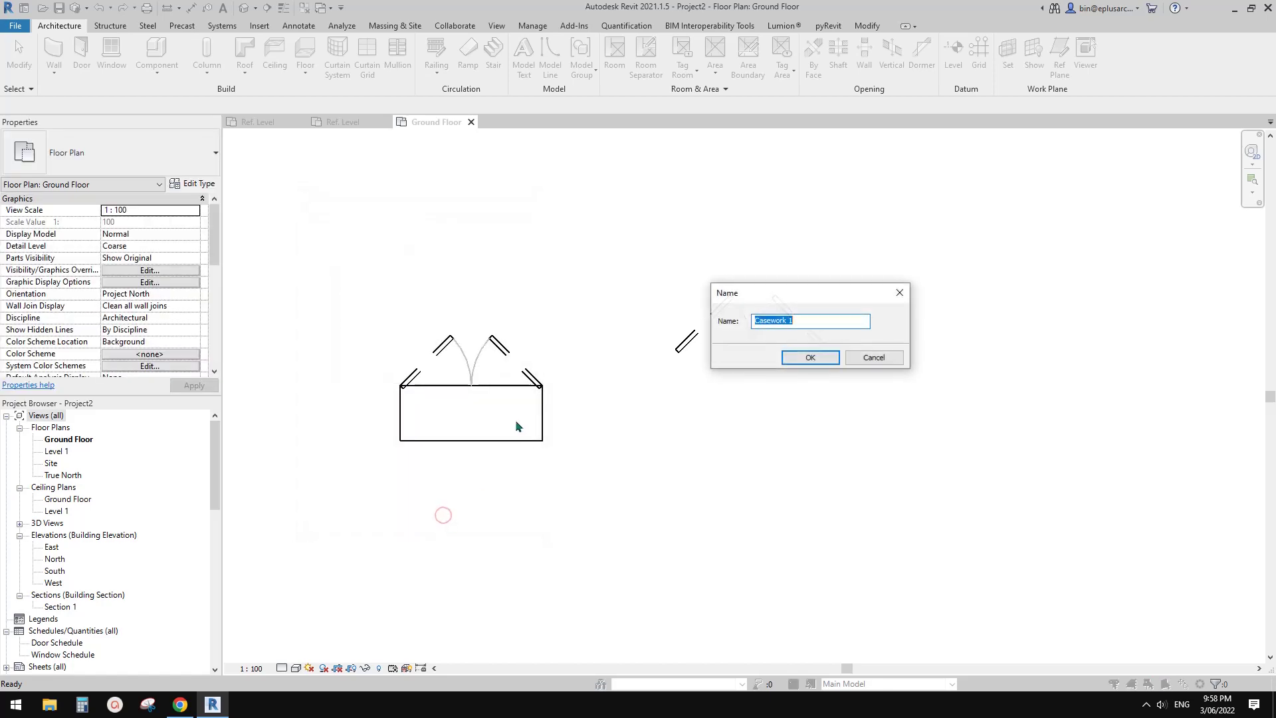
left_click(813, 361)
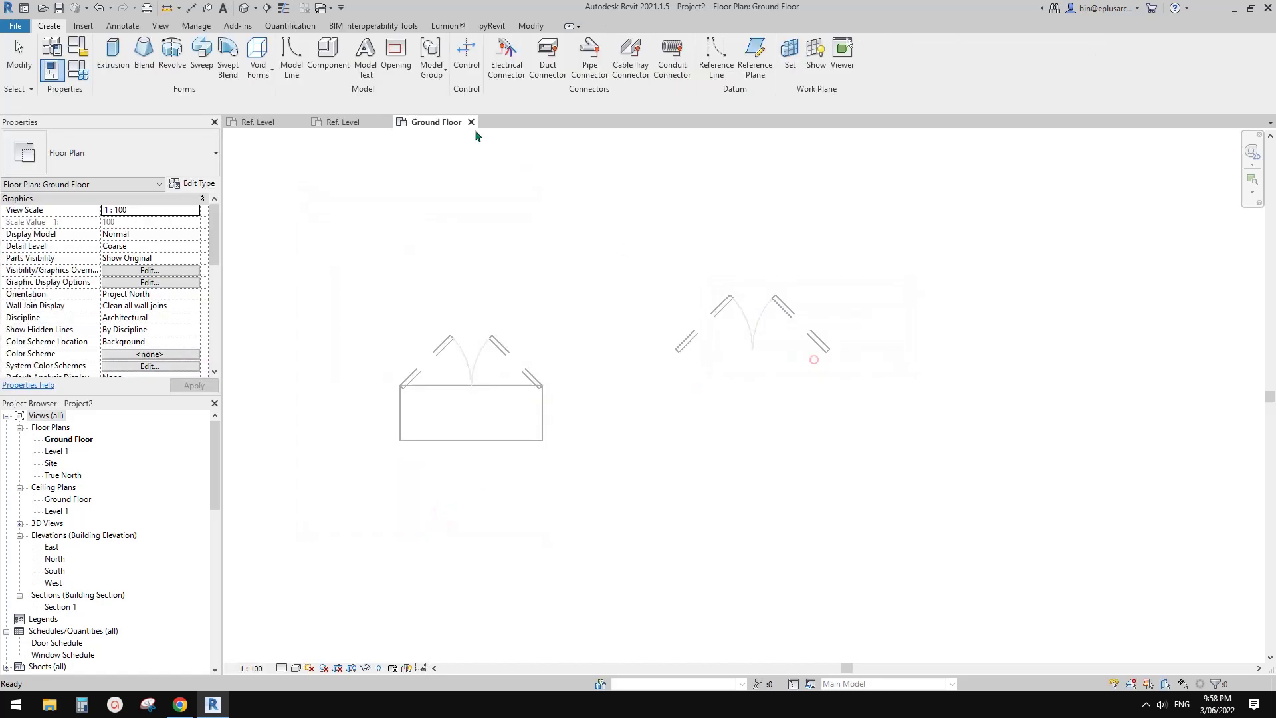
left_click(113, 53)
- Sketch an extrusion rectangle about 6000 by 900 mm below the door swing, and shorten it to about 4700 mm
scroll(491, 266, "down", 2)
left_click(498, 43)
left_click(517, 306)
left_click(1038, 384)
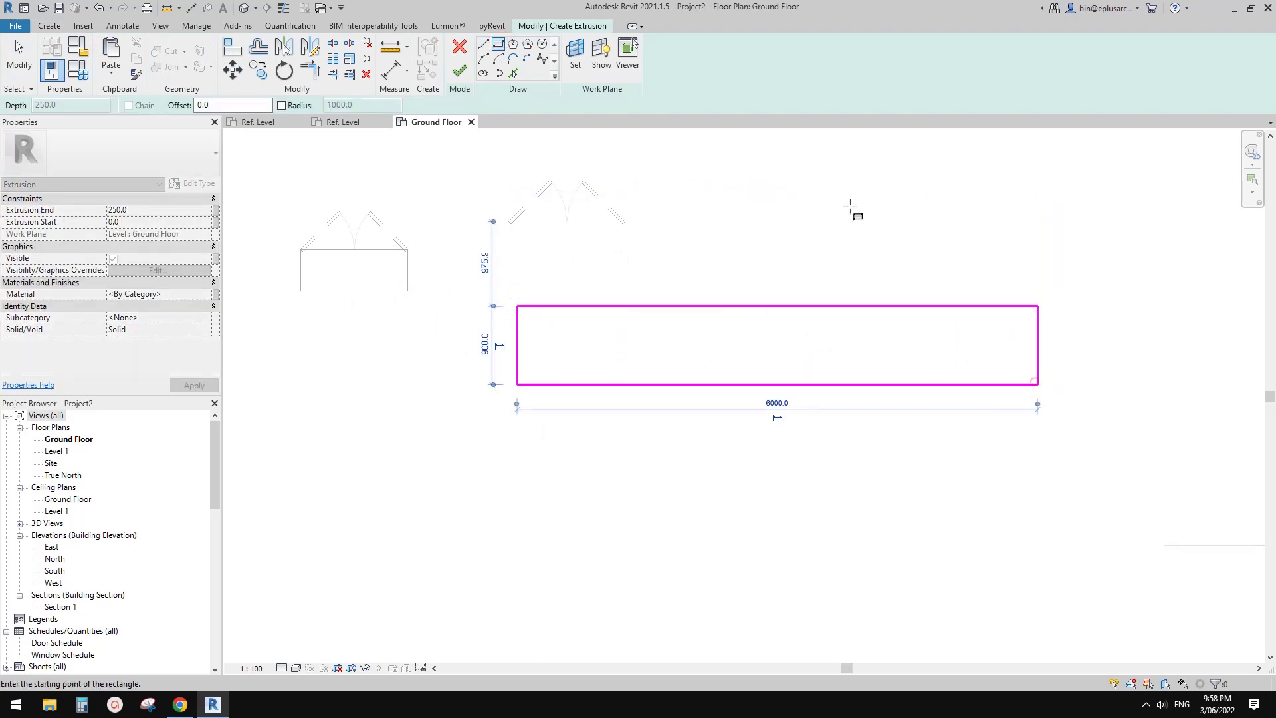
key("Escape")
key("Escape")
left_click_drag(1036, 348, 924, 341)
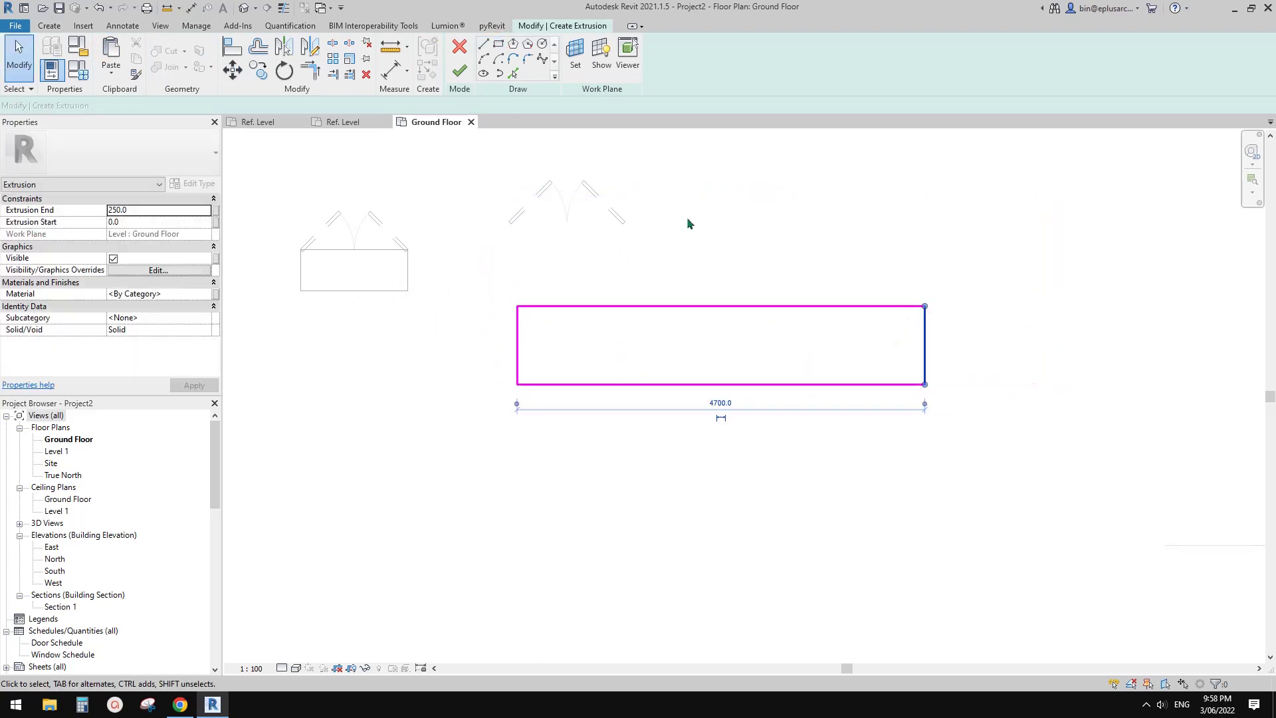
- Try to add a return leg about 2100 mm long and 700 mm wide below the rectangle with single sketch lines
left_click(483, 44)
left_click(924, 384)
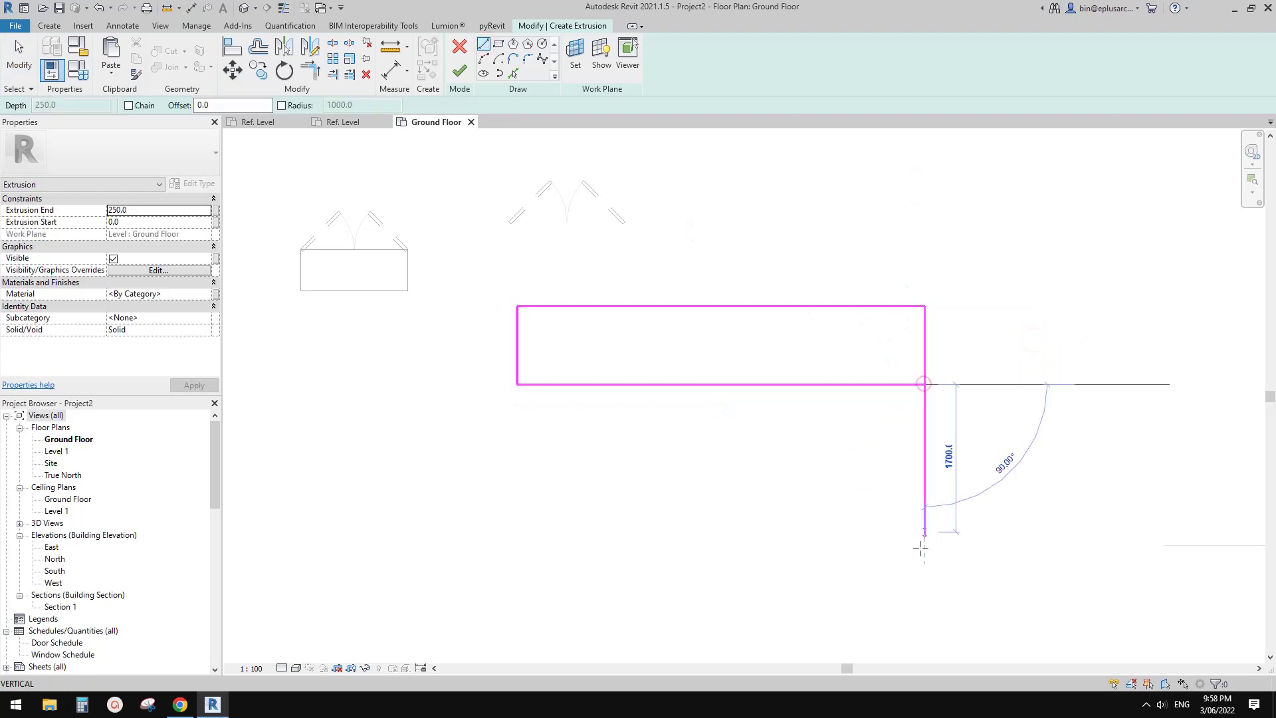
left_click(924, 567)
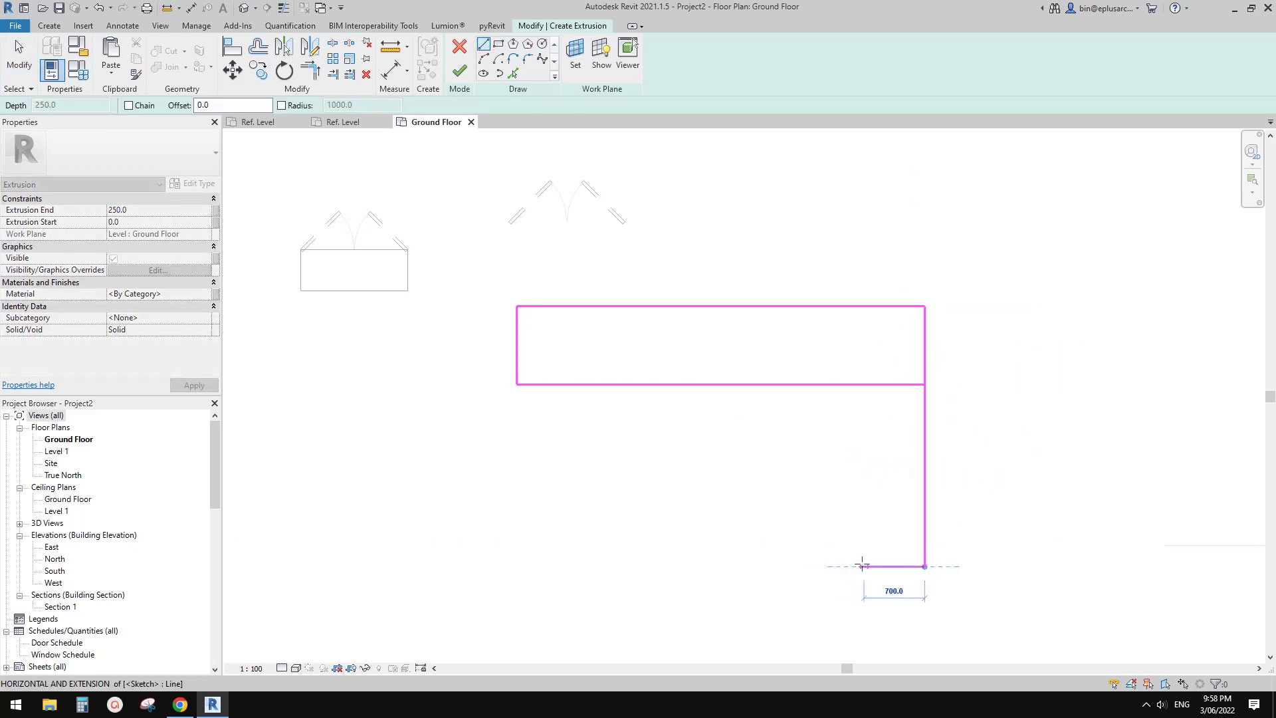
left_click(860, 489)
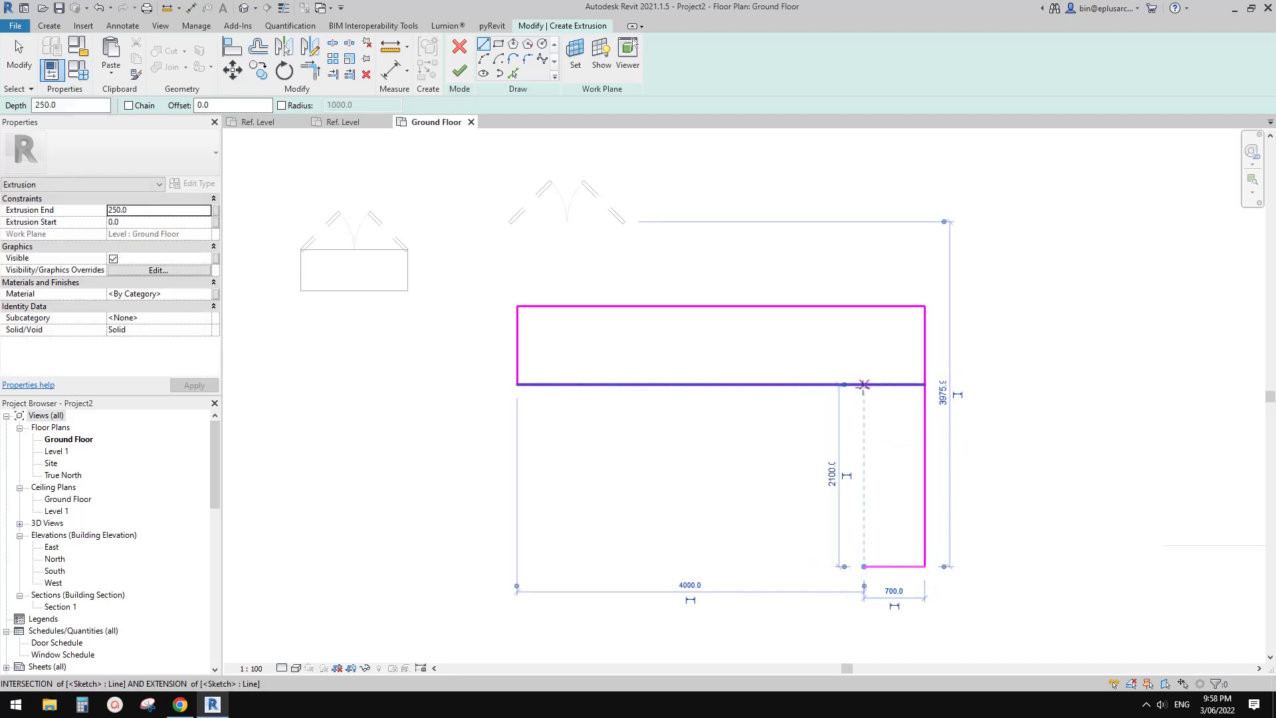
key("Escape")
key("Escape")
- Delete all the lines of the extrusion sketch
middle_click_drag(895, 524, 897, 412)
left_click_drag(811, 179, 962, 329)
key("e")
middle_click_drag(872, 335, 869, 348)
left_click_drag(403, 181, 945, 359)
key("d")
key("e")
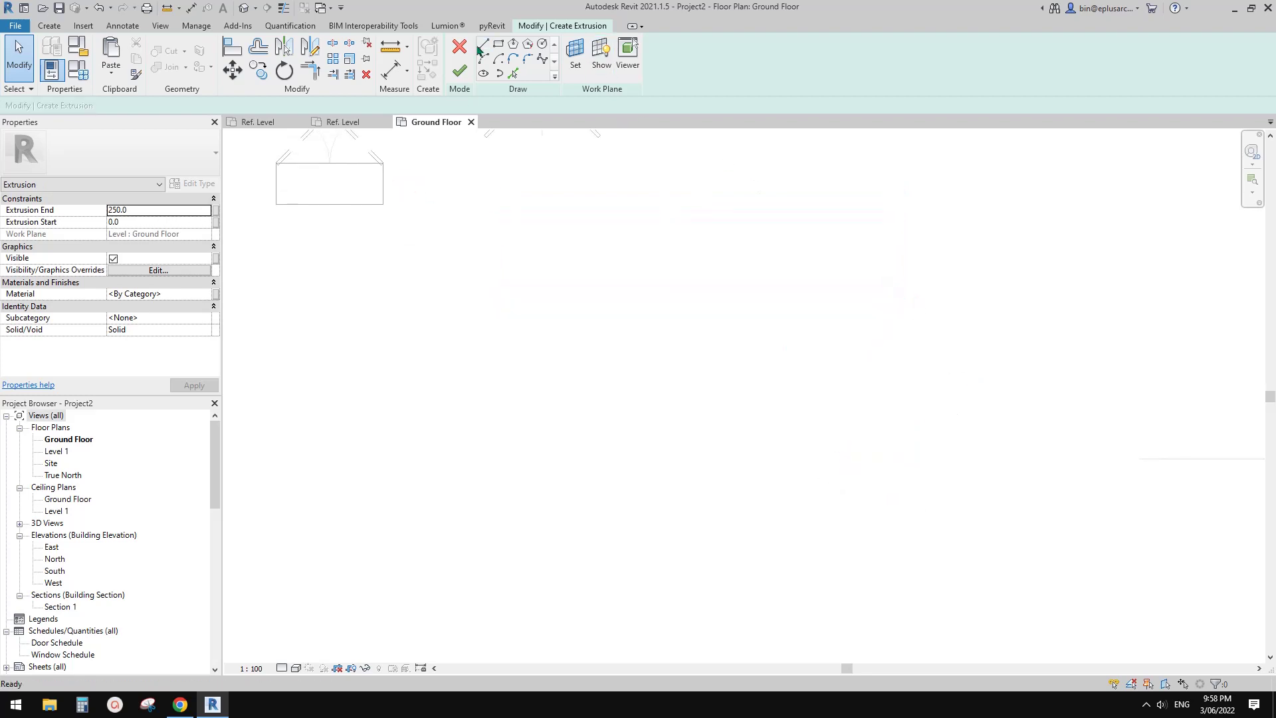
- Sketch a closed L-shaped profile with chained lines, its end edge about 600 mm, and finish the extrusion
left_click(577, 234)
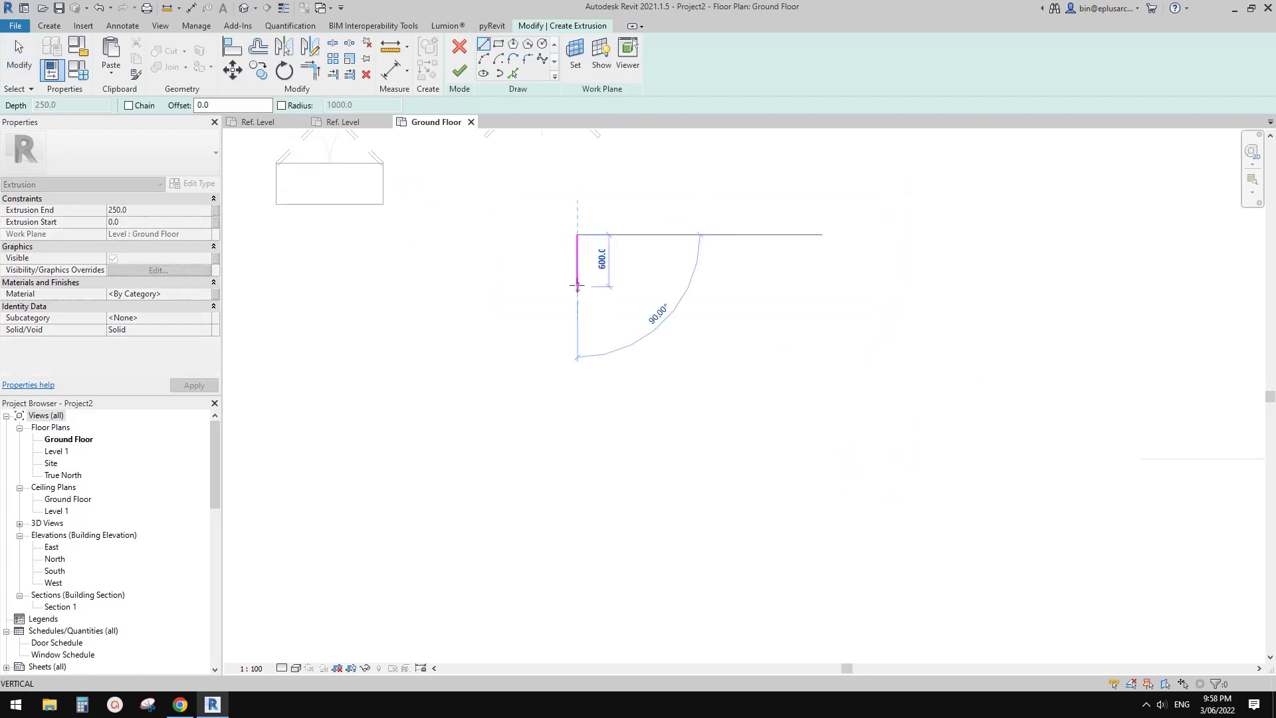
left_click(577, 287)
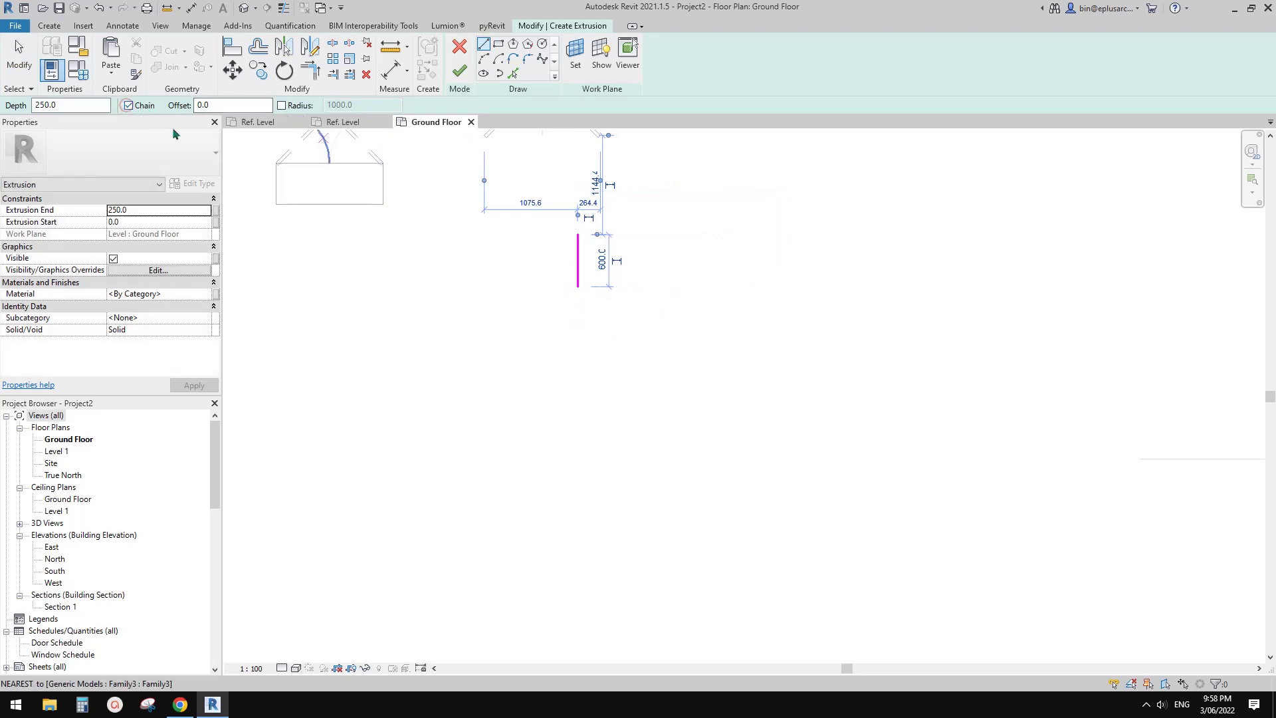
middle_click_drag(644, 322, 634, 355)
scroll(575, 318, "up", 1)
left_click(565, 321)
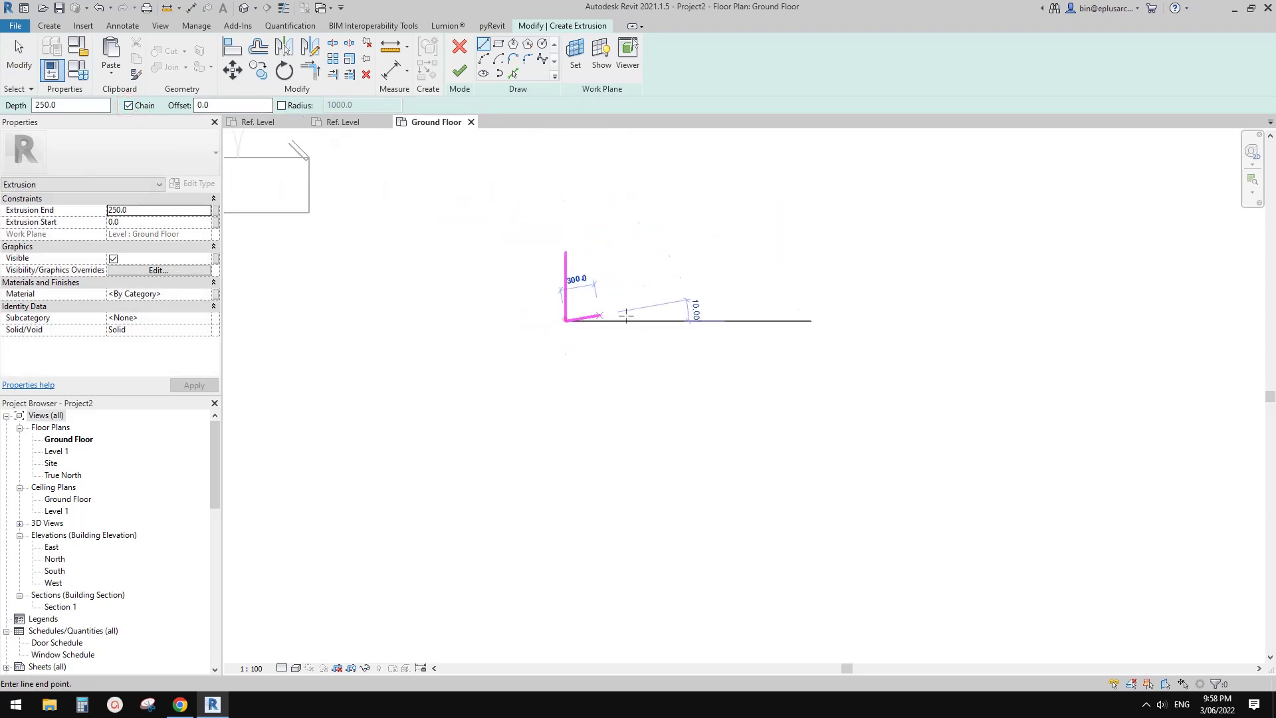
left_click(792, 321)
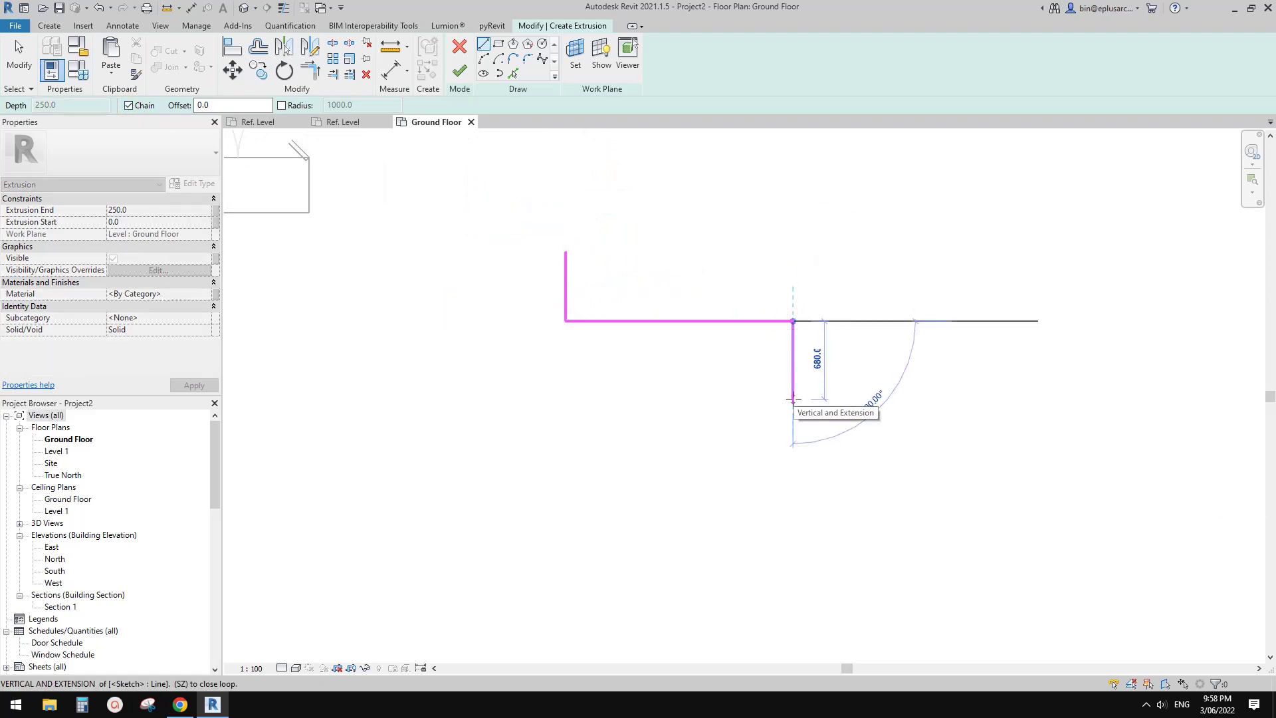
left_click(793, 474)
left_click(868, 474)
left_click(868, 252)
left_click(568, 248)
middle_click_drag(629, 222, 815, 261)
left_click(460, 71)
scroll(674, 219, "down", 1)
key("Escape")
- Set the L-shaped extrusion's end height and finish the in-place casework model
scroll(837, 259, "up", 1)
left_click(814, 312)
left_click(152, 210)
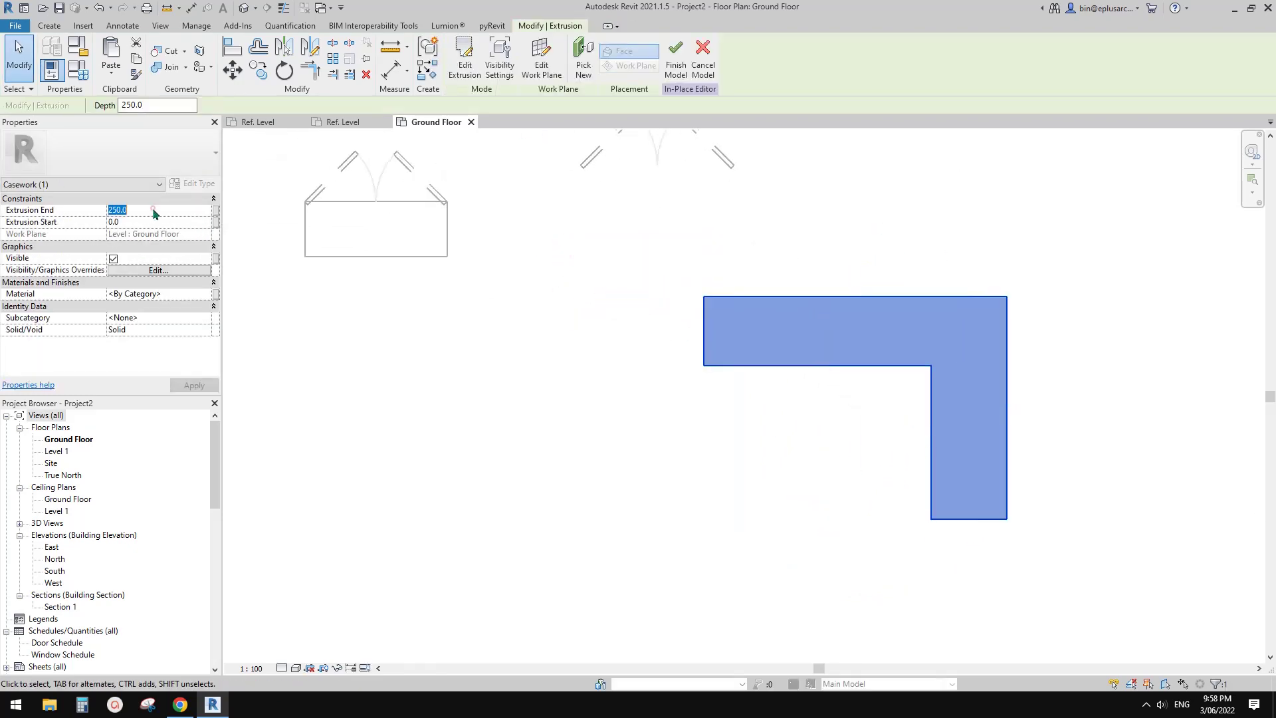
scroll(751, 242, "up", 1)
middle_click_drag(750, 242, 644, 275)
key("Escape")
scroll(677, 170, "down", 1)
middle_click_drag(582, 170, 565, 197)
left_click(467, 78)
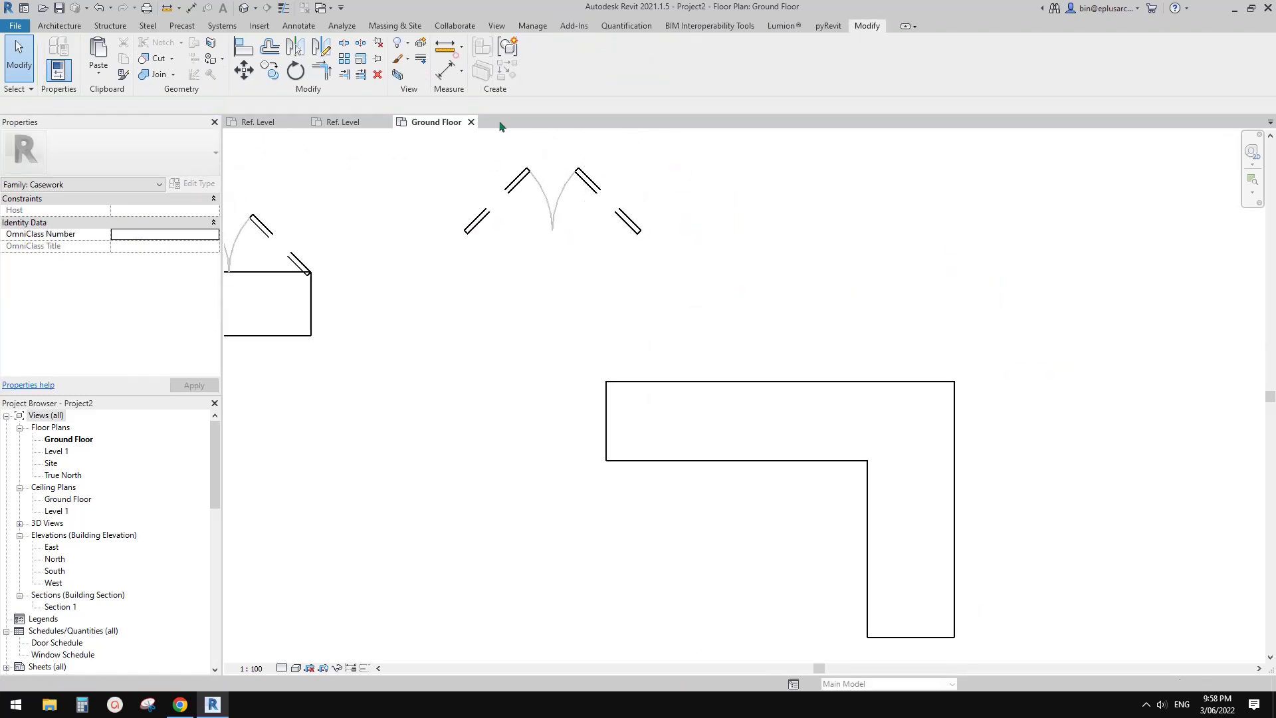
- Place two similar 990 mm double door swings side by side along the long leg's inner edge, opening away from the casework
left_click(556, 216)
middle_click_drag(647, 321, 667, 255)
key("c")
key("s")
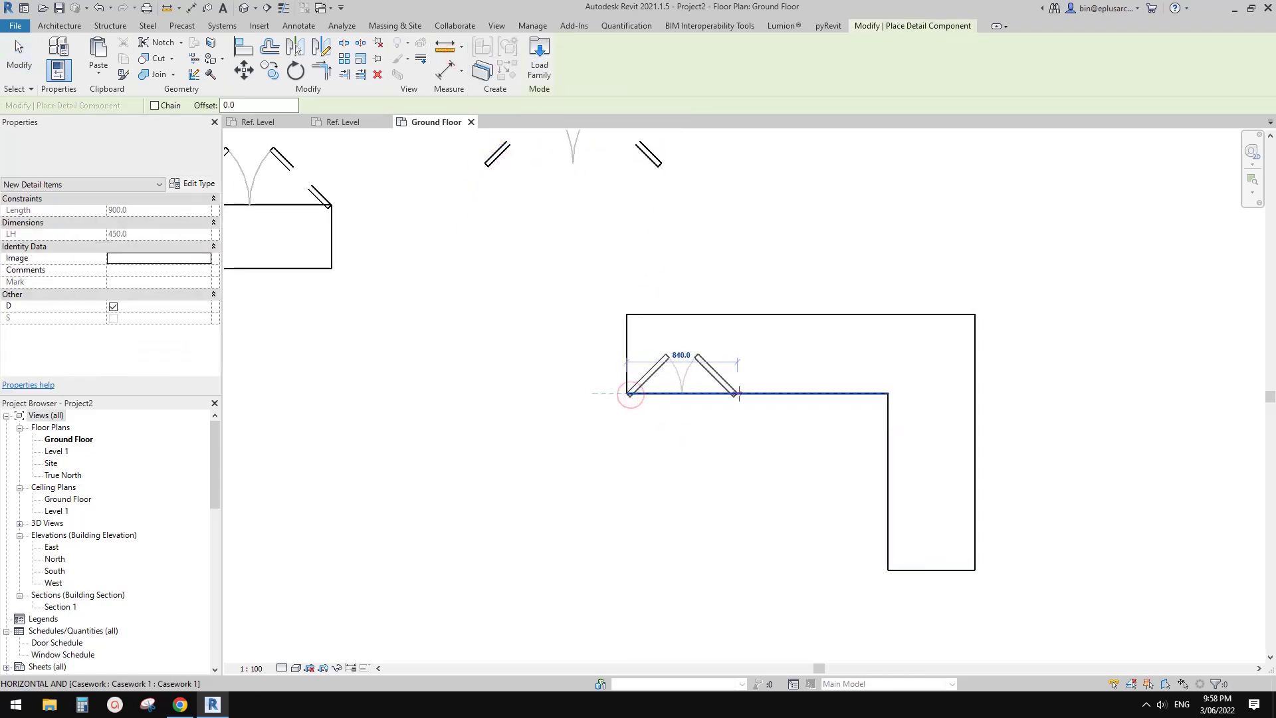
key("space")
key("space")
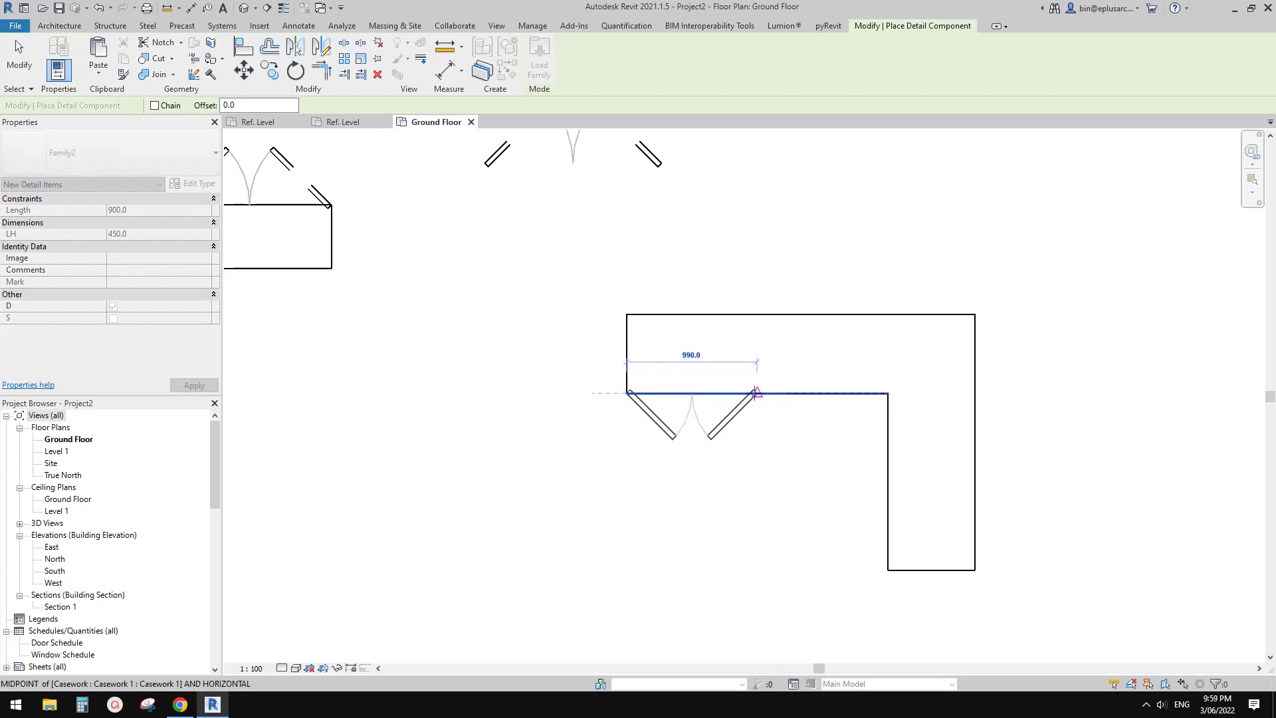
left_click(757, 393)
left_click(757, 393)
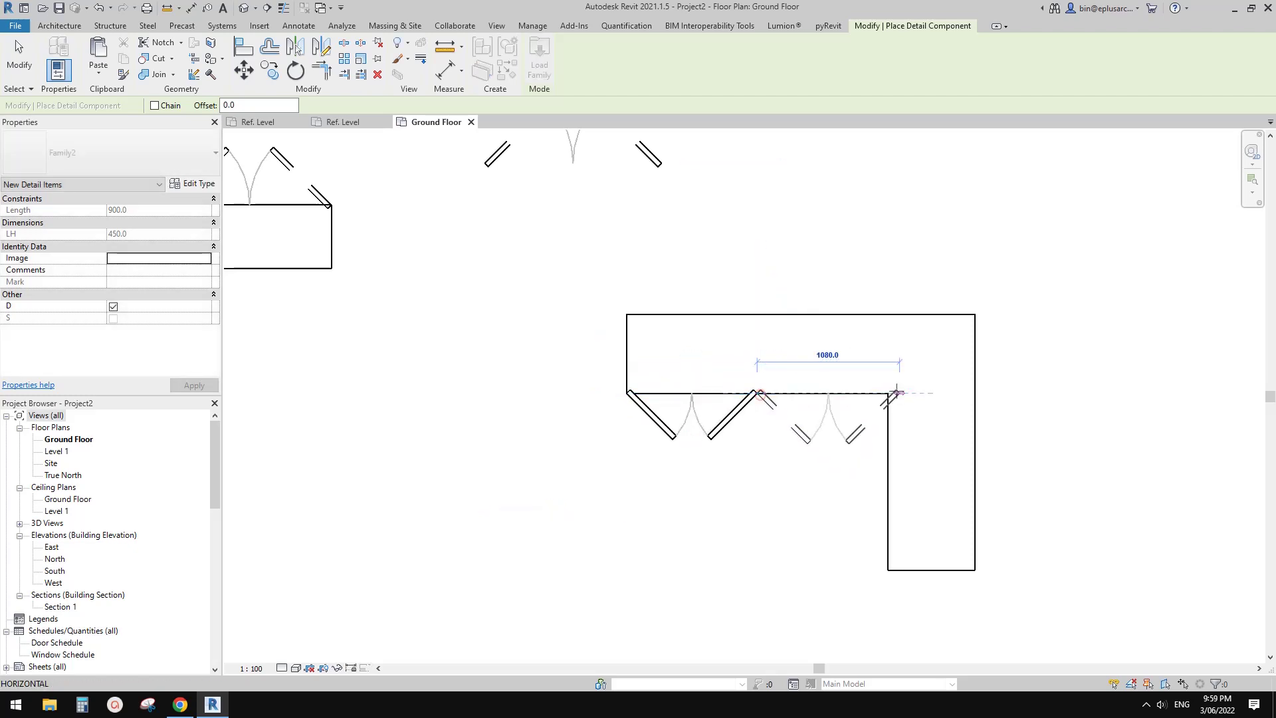
left_click(887, 392)
left_click(887, 392)
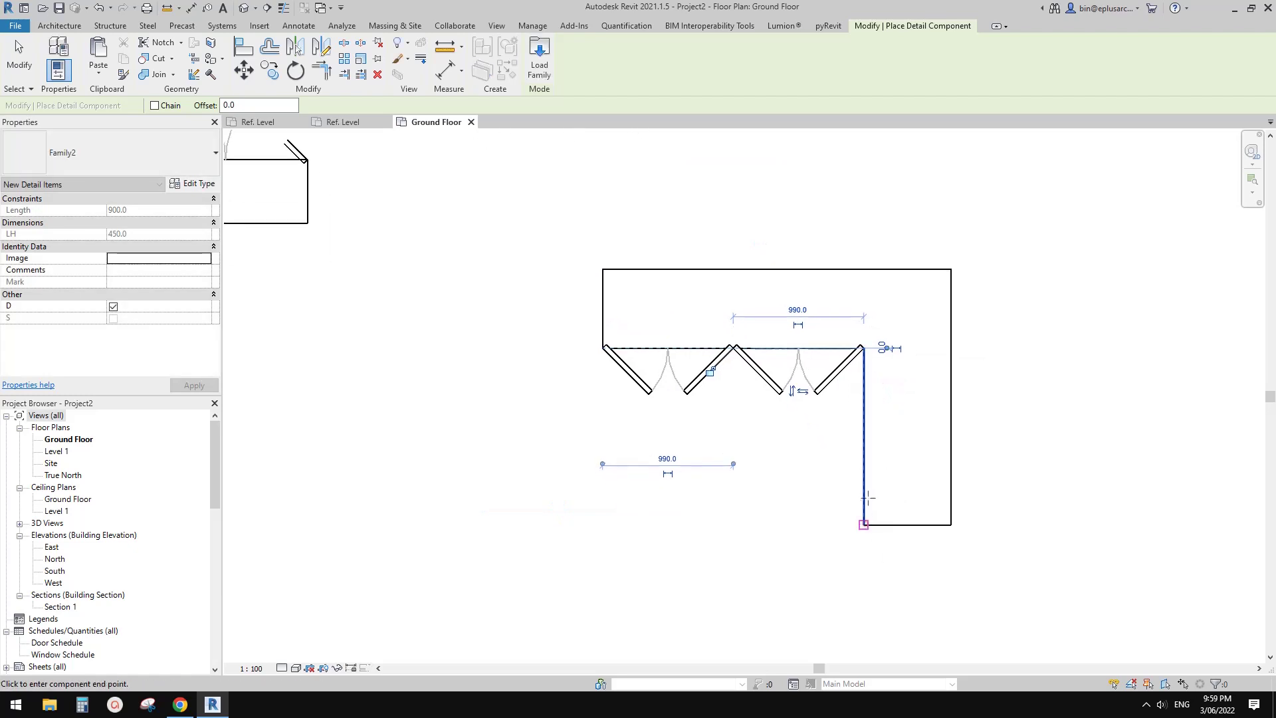
- Add a 600 mm door swing on the return leg's inner edge, at the leg's free end
left_click(863, 524)
key("Escape")
key("Escape")
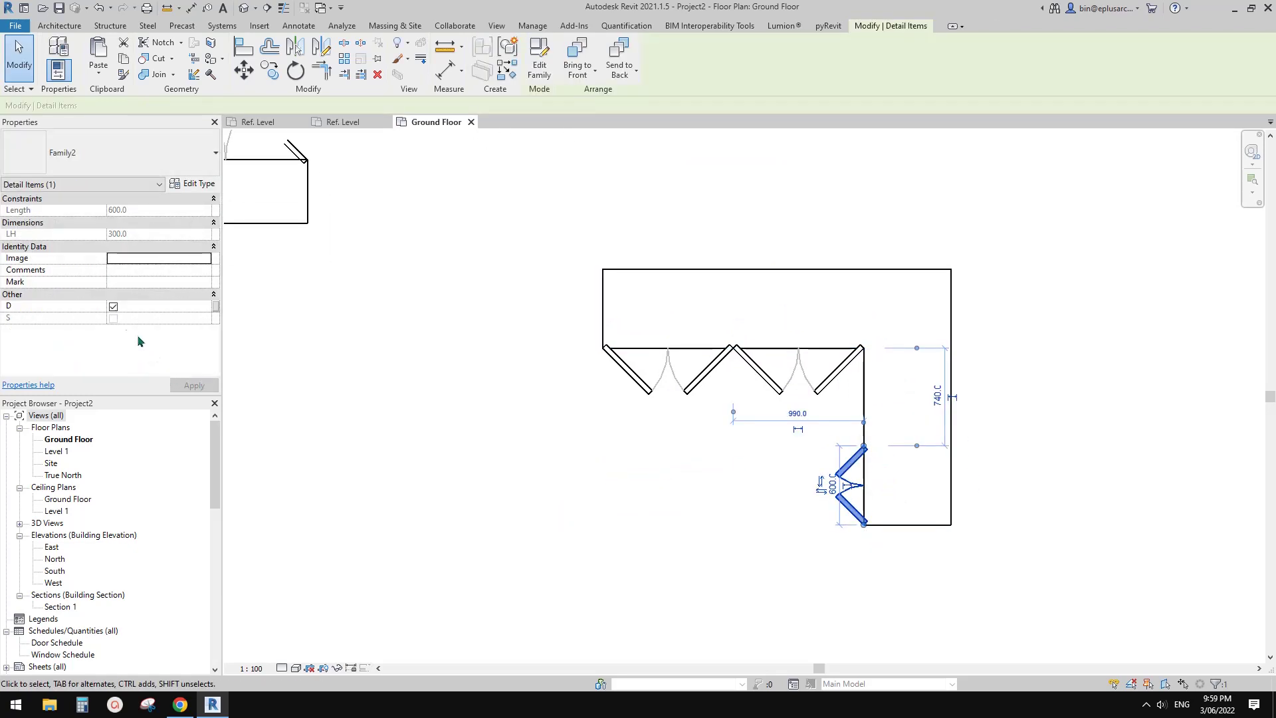
- Switch the return leg's door swing to a single leaf and test its flips, leaving it hinged at the free end and opening outward
left_click(113, 306)
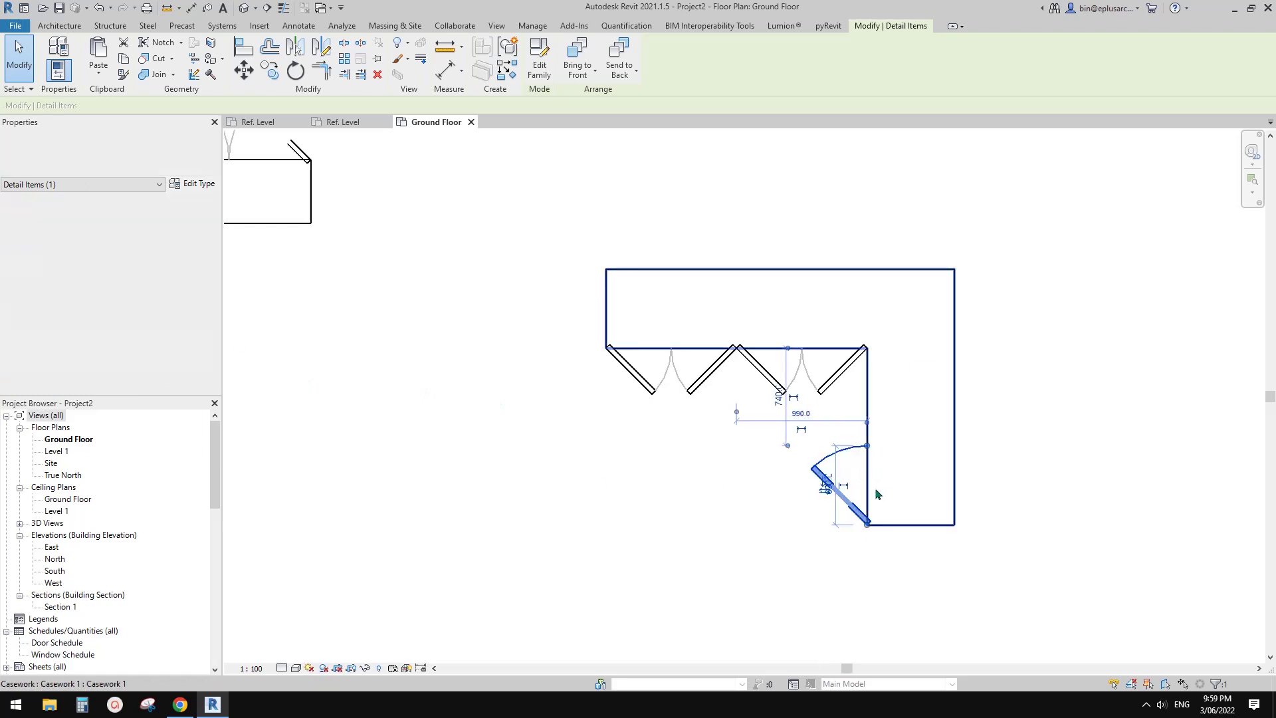
scroll(877, 489, "up", 2)
left_click(809, 487)
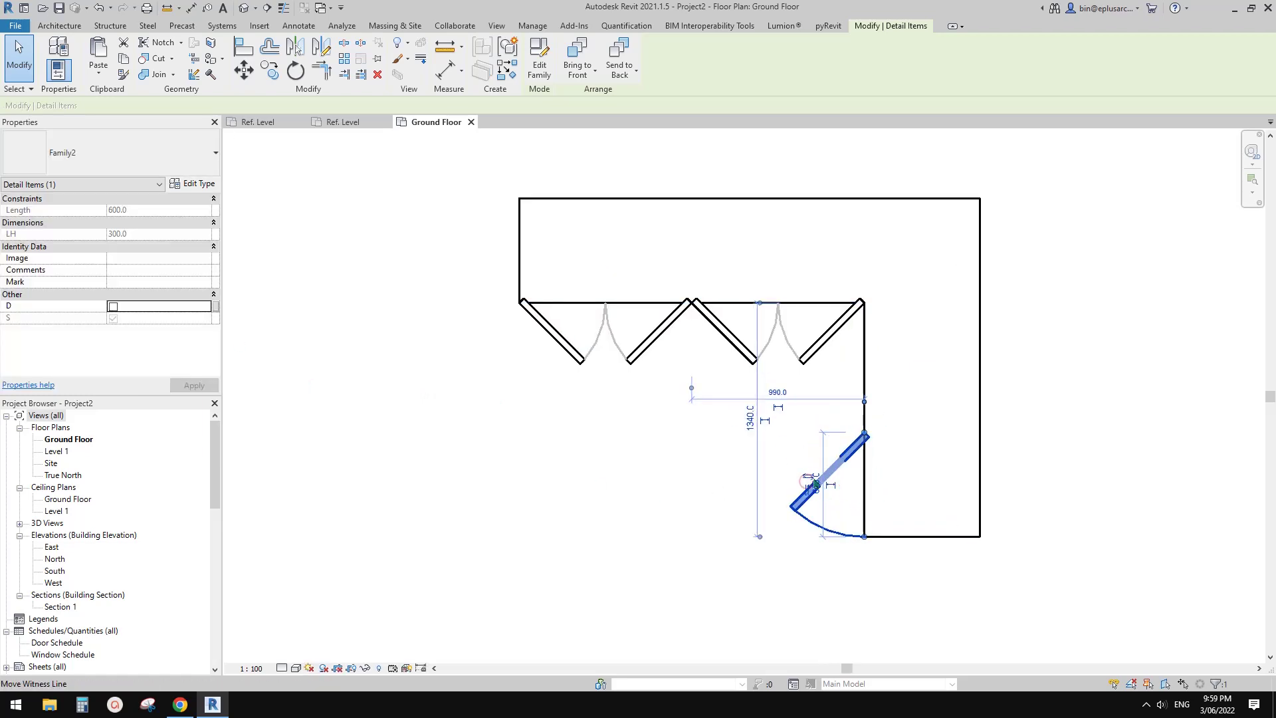
left_click(810, 477)
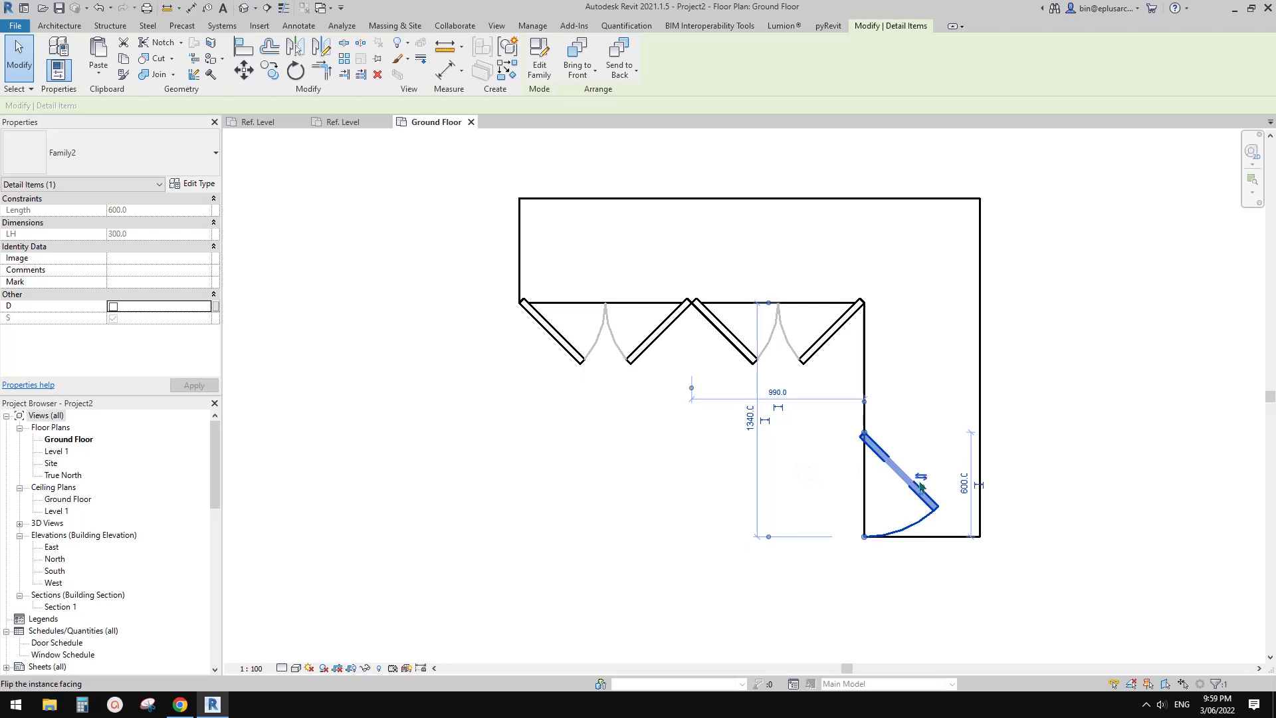
left_click(921, 477)
left_click(802, 498)
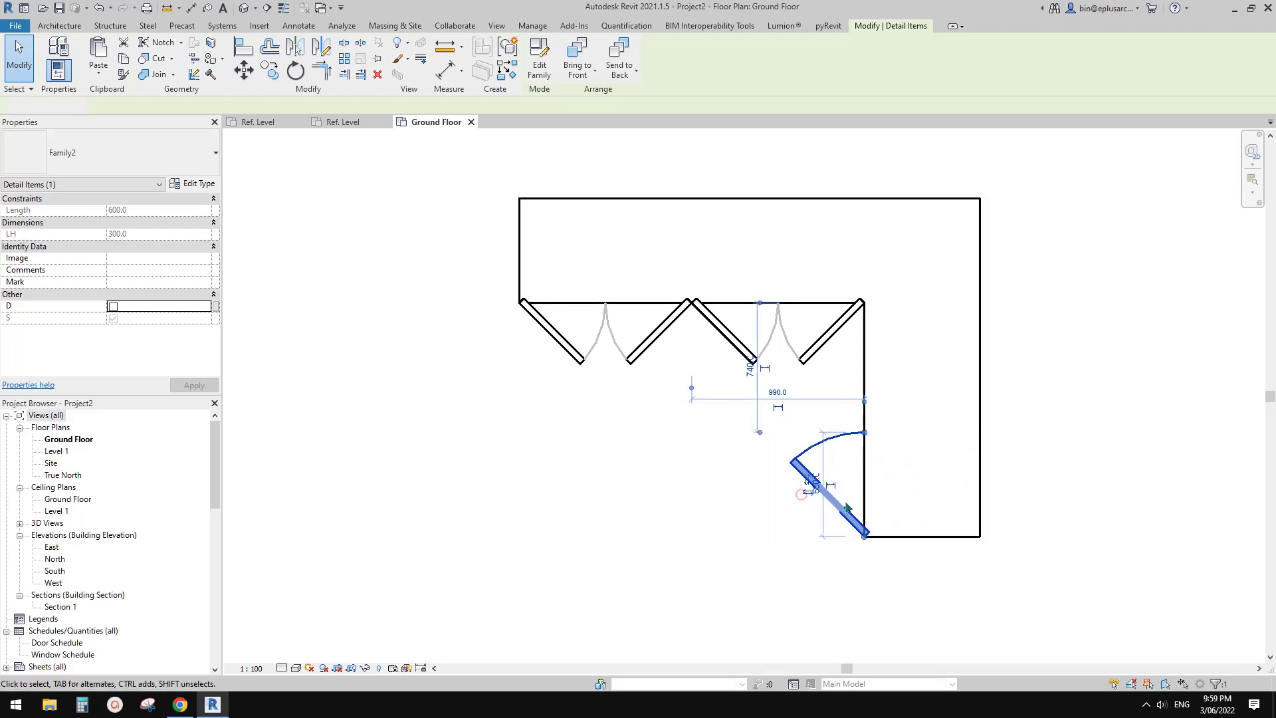
left_click(799, 496)
scroll(804, 499, "down", 1)
middle_click_drag(817, 487, 900, 473)
left_click(895, 365)
left_click(766, 371, "ctrl")
key("Escape")
- Delete the standalone door swing and the earlier test cabinets, keeping the L-shaped casework and its three door swings
scroll(509, 219, "up", 1)
middle_click_drag(536, 262, 846, 331)
middle_click_drag(729, 306, 736, 385)
scroll(819, 323, "down", 1)
middle_click_drag(819, 323, 758, 354)
left_click_drag(932, 277, 914, 288)
key("Delete")
left_click(749, 293)
left_click_drag(638, 268, 458, 397)
key("Delete")
middle_click_drag(1128, 555, 917, 432)
scroll(1005, 423, "up", 2)
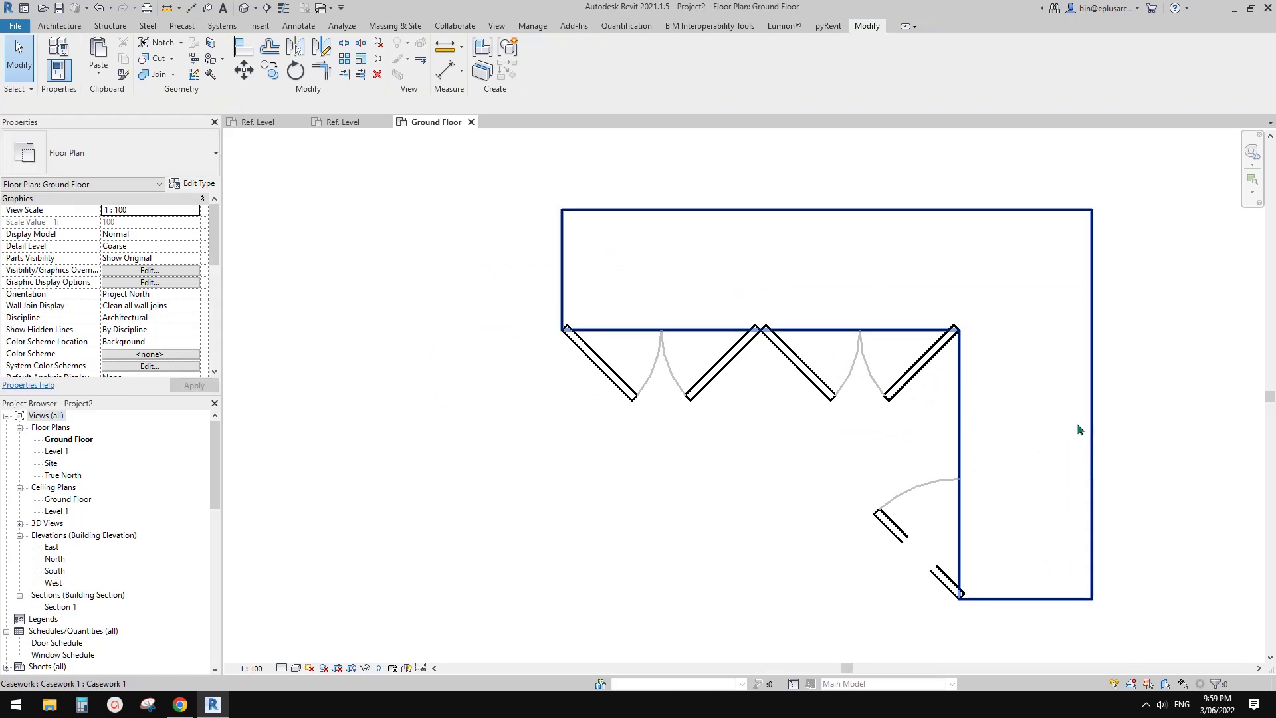
- Inspect the second double door swing in plan, view the L-shaped casework in 3D, and return to the Ground Floor plan
left_click(916, 370)
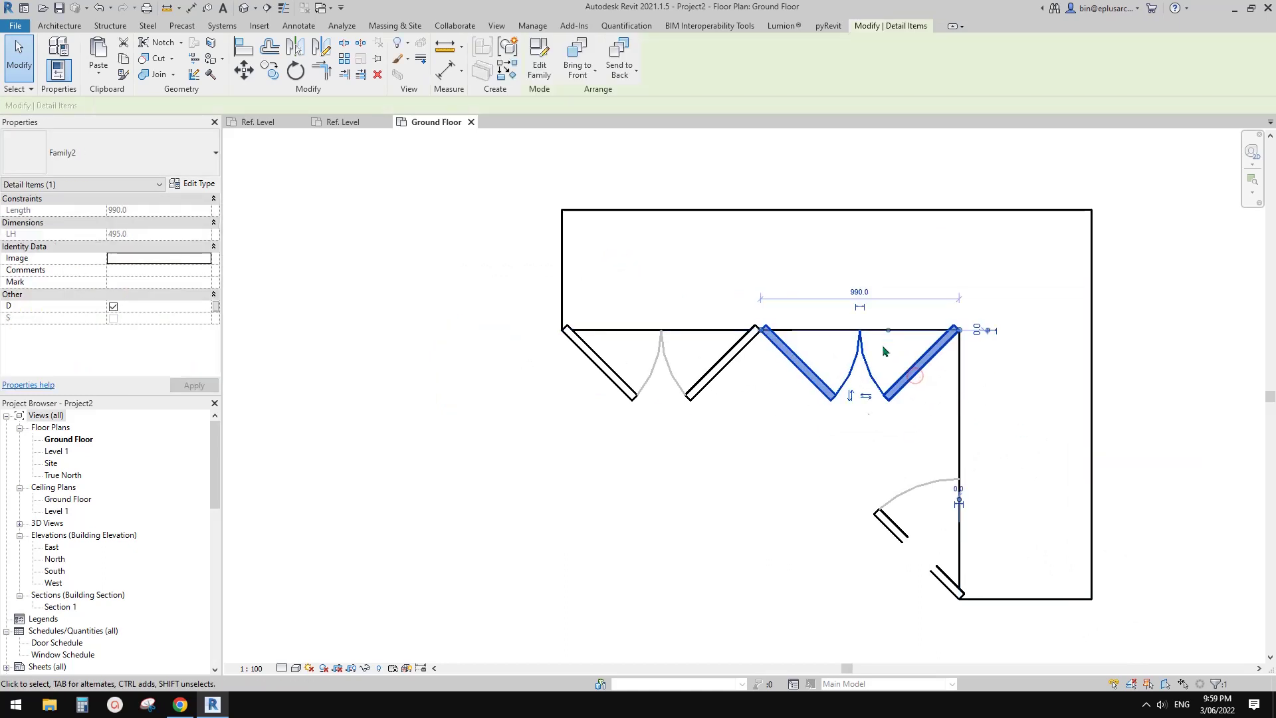
left_click(850, 396)
left_click(850, 265)
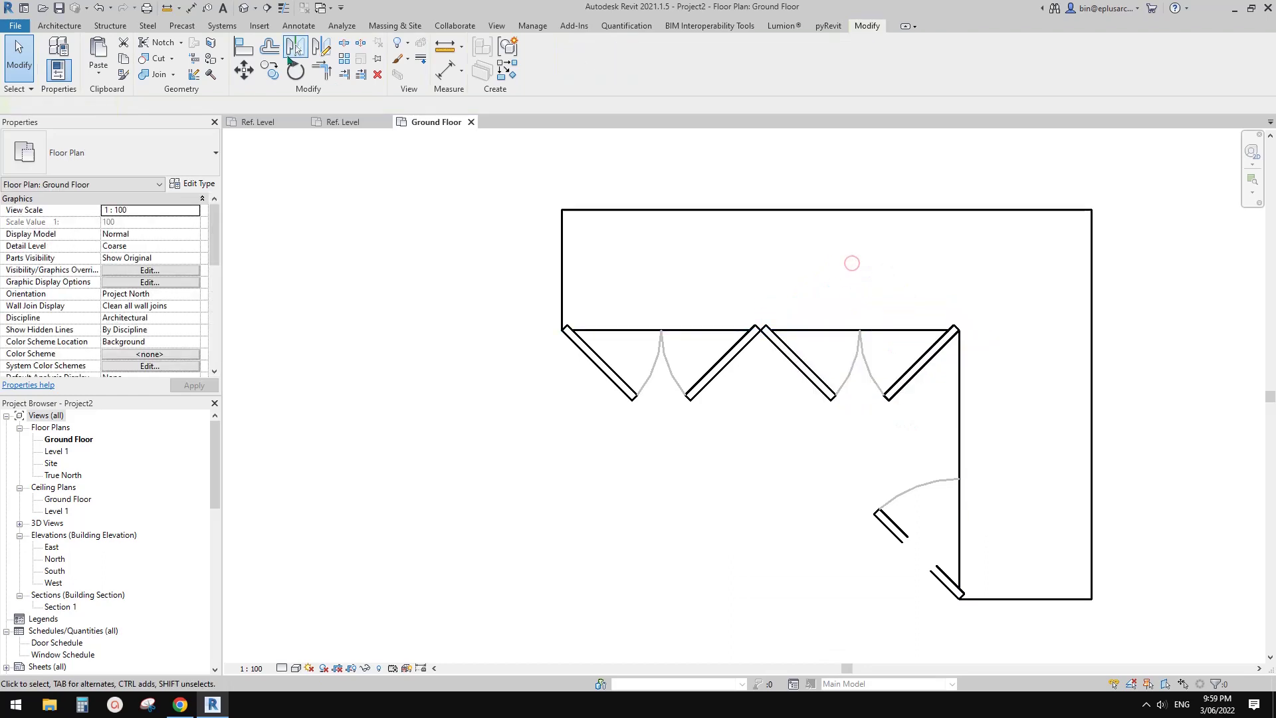
left_click(245, 9)
scroll(779, 404, "up", 3)
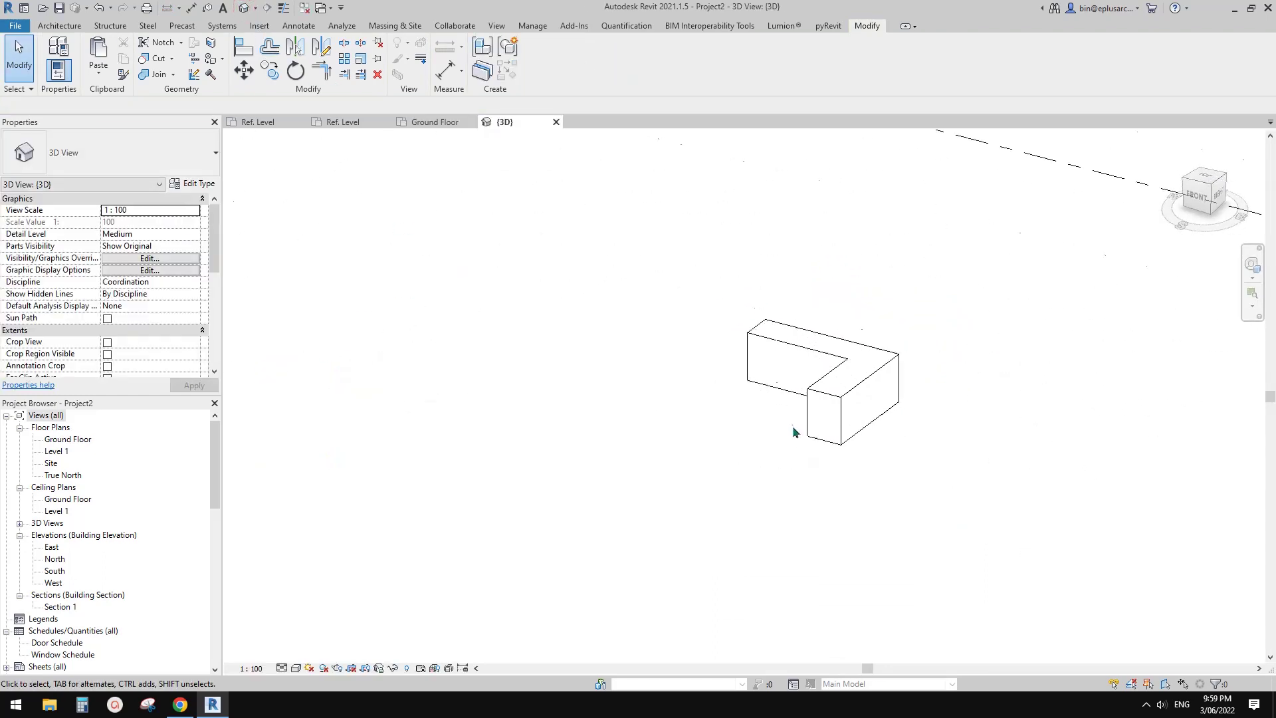
left_click(779, 403)
middle_click_drag(779, 402, 892, 497, "shift")
left_click(892, 498)
double_click(65, 440)
double_click(67, 440)
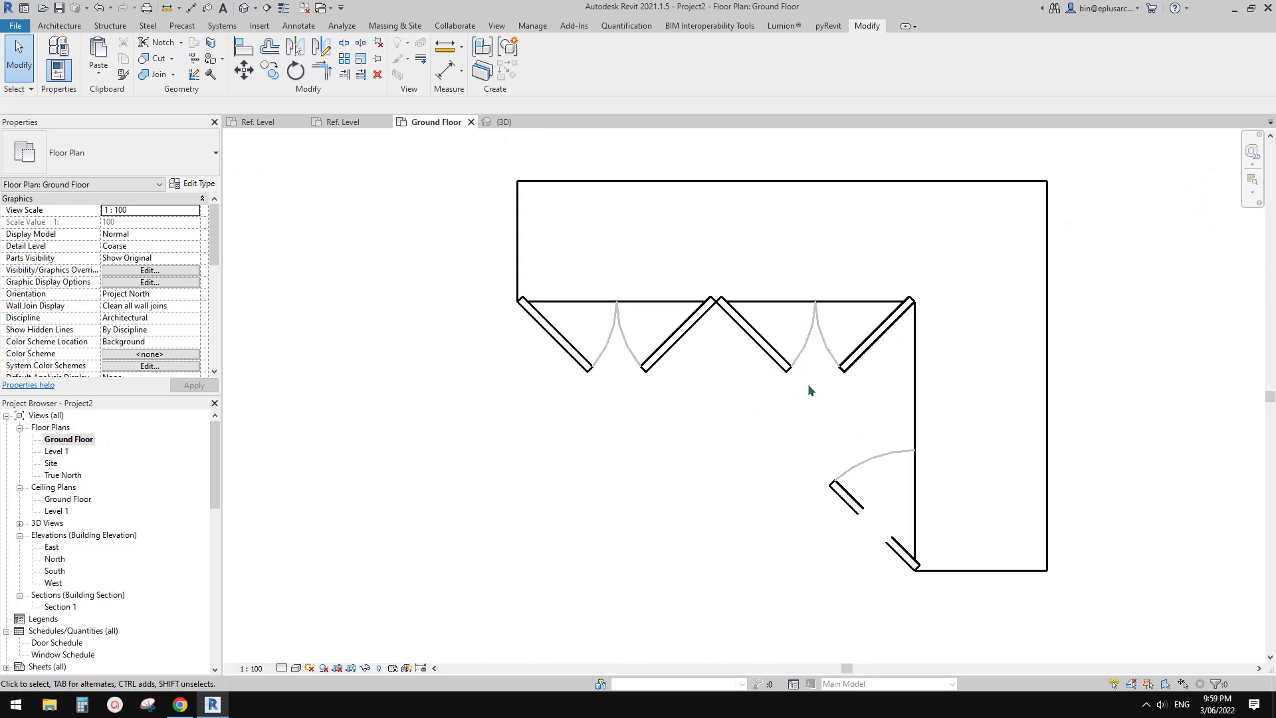
- Compare the selected door swing in plan with the 3D view once more and go back to the Ground Floor plan
scroll(831, 376, "down", 3)
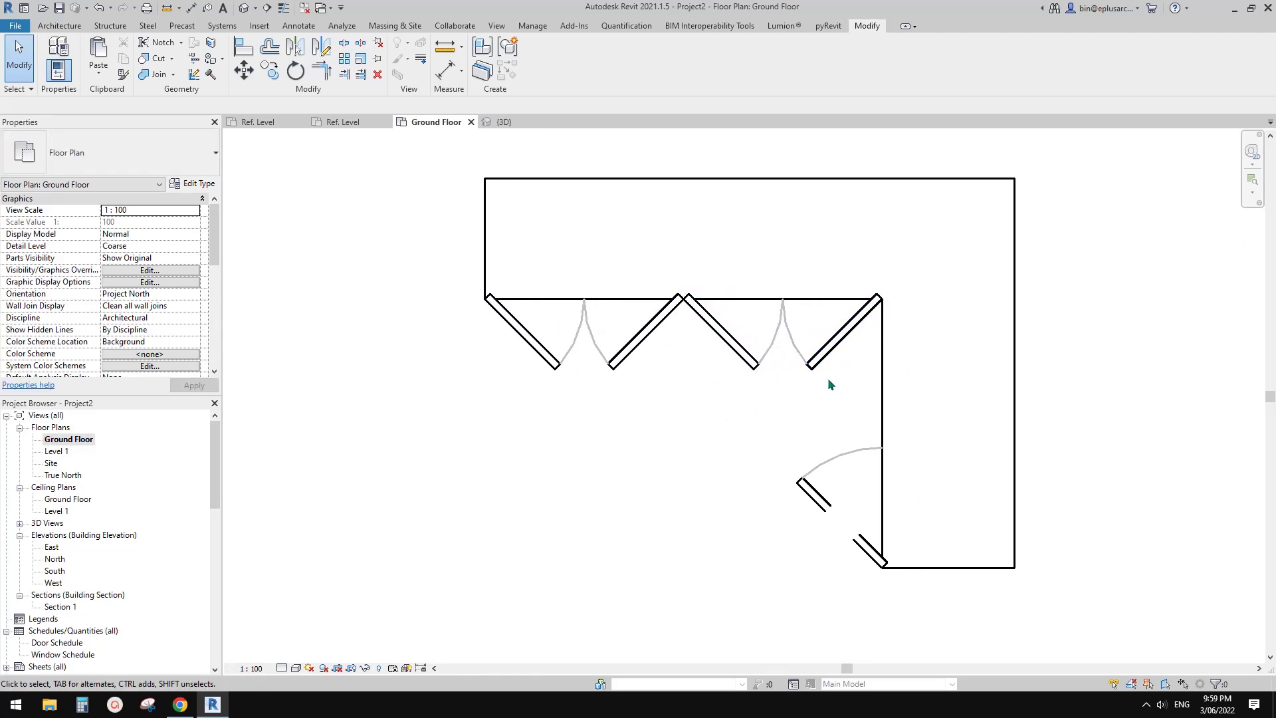
scroll(741, 433, "up", 3)
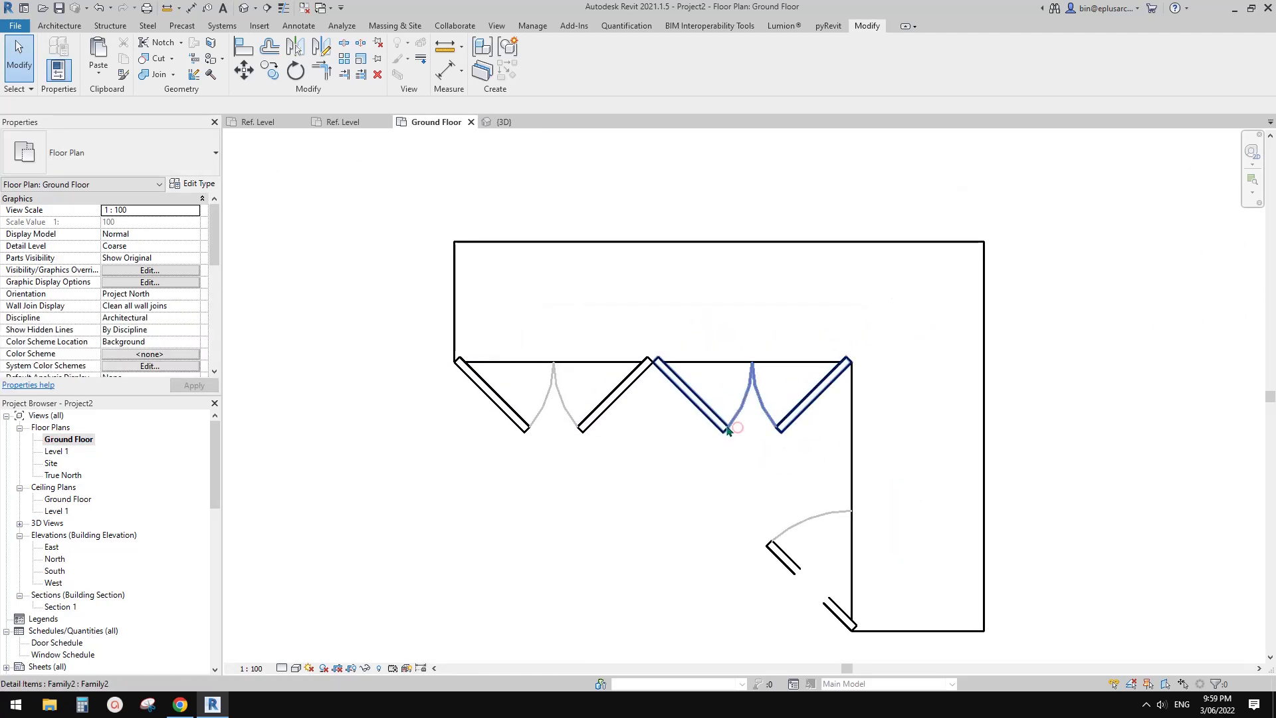
left_click(726, 424)
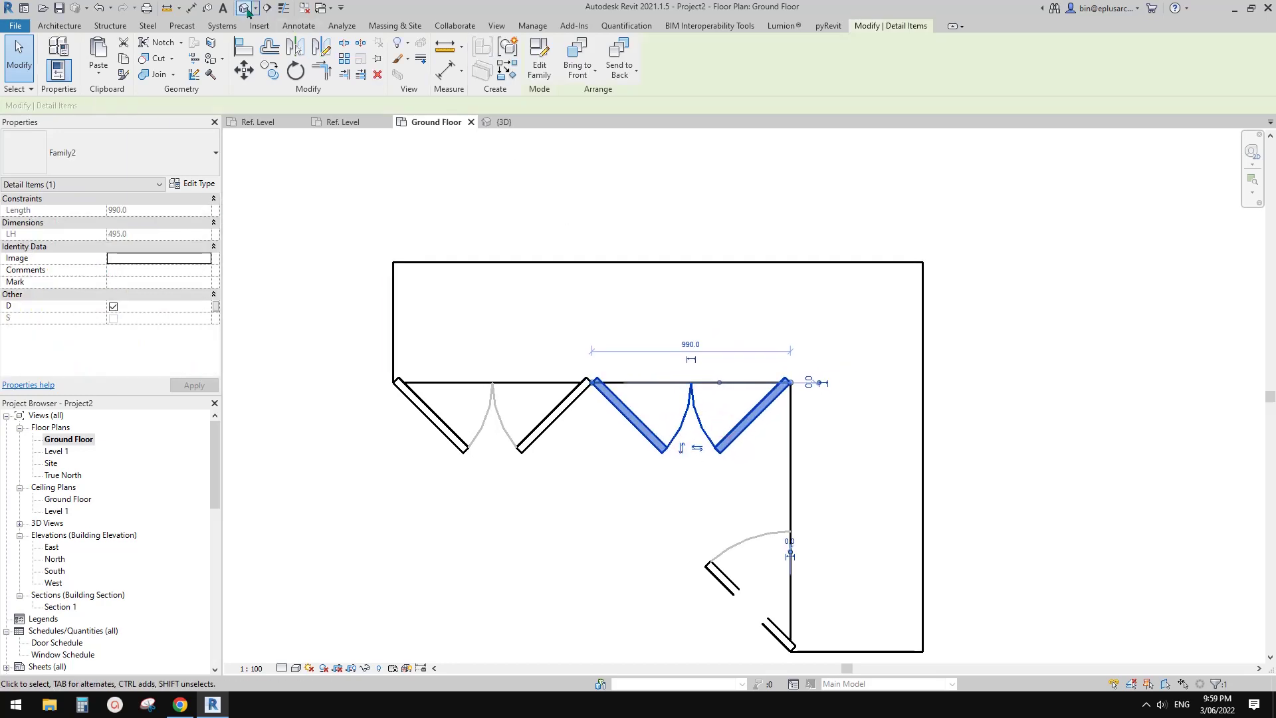
left_click(245, 10)
left_click(82, 441)
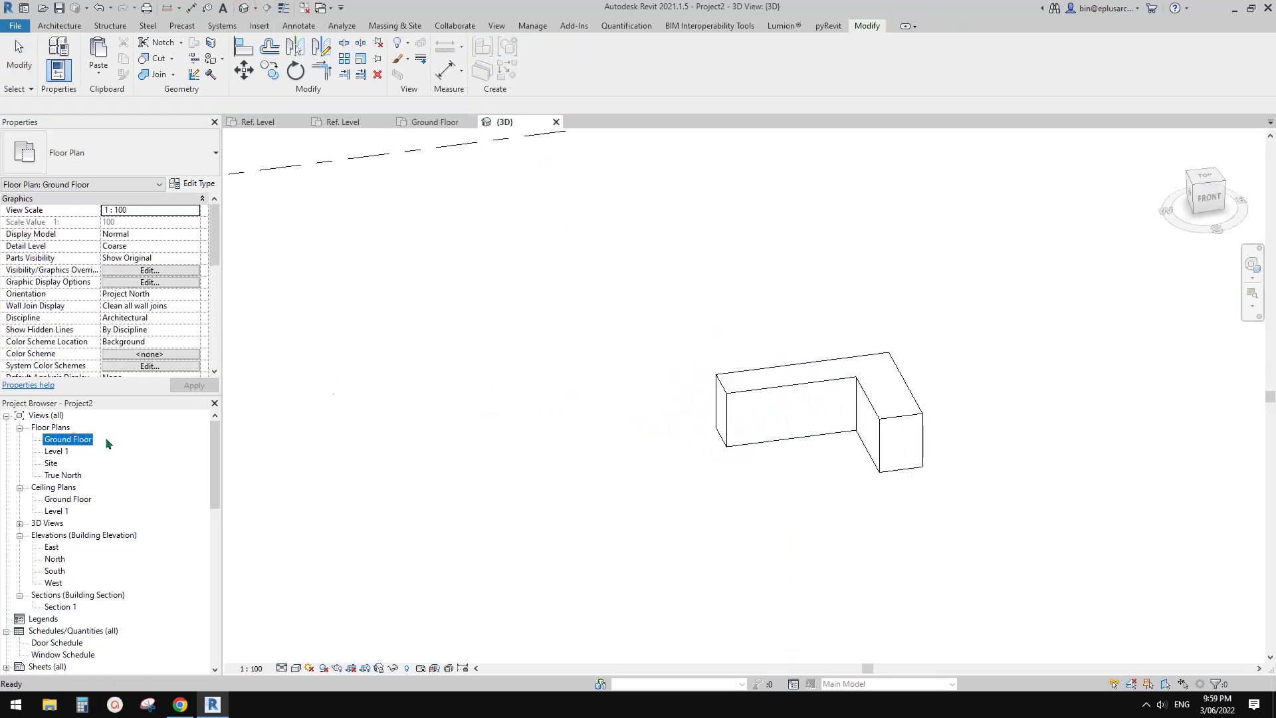
left_click(435, 121)
- Open the double door swing's detail item family for editing and examine its labelled length and radius dimensions
double_click(635, 421)
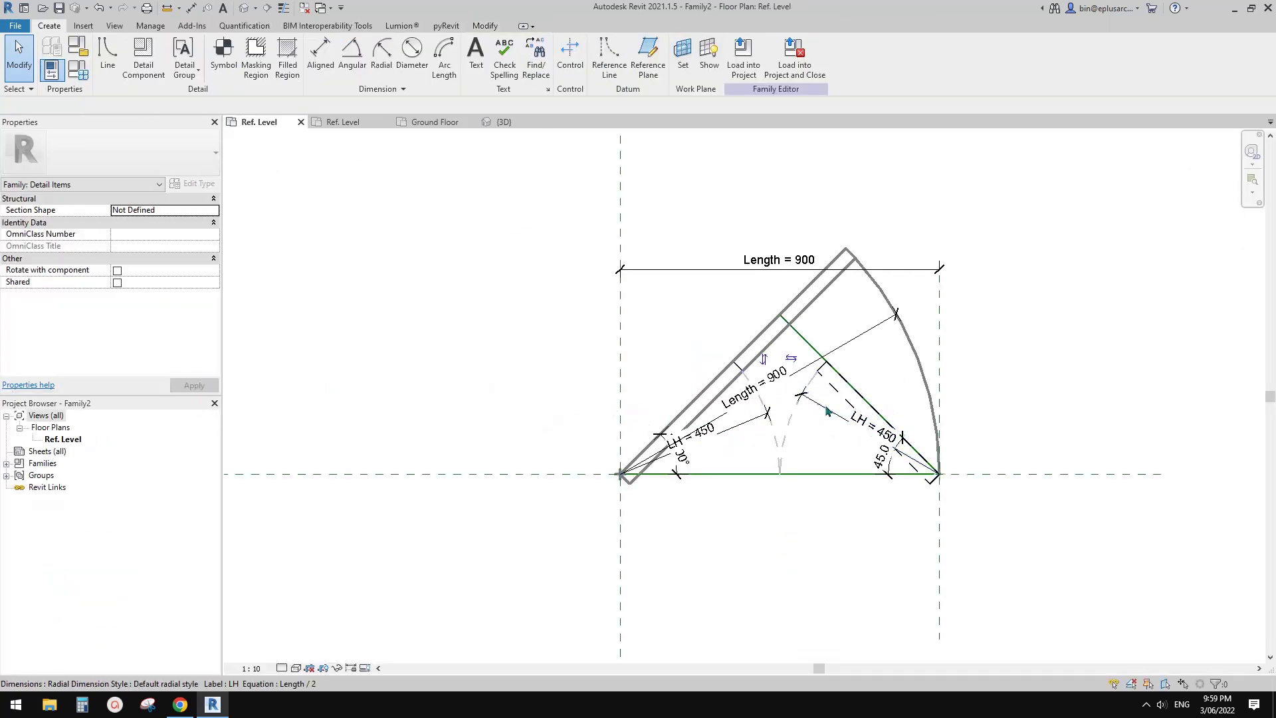
scroll(802, 436, "down", 2)
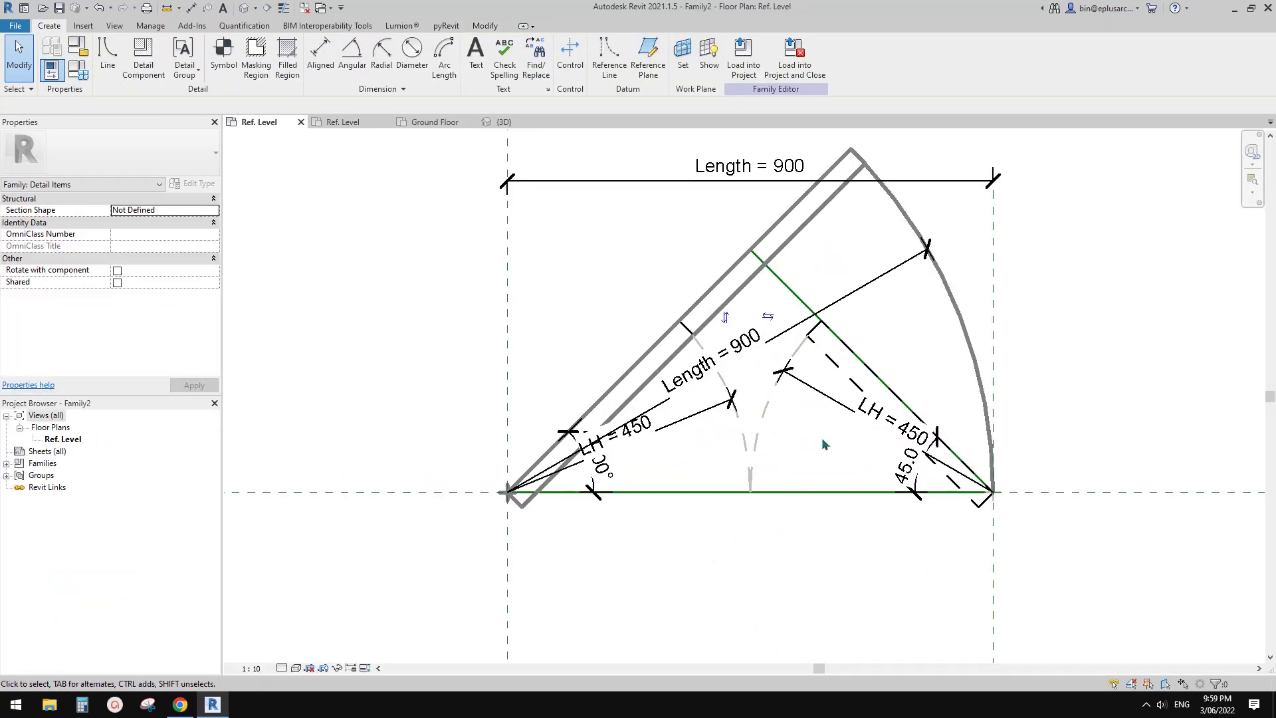
mouse_move(827, 436)
middle_mouse_down()
mouse_move(786, 431)
mouse_move(814, 450)
mouse_move(791, 447)
middle_mouse_up()
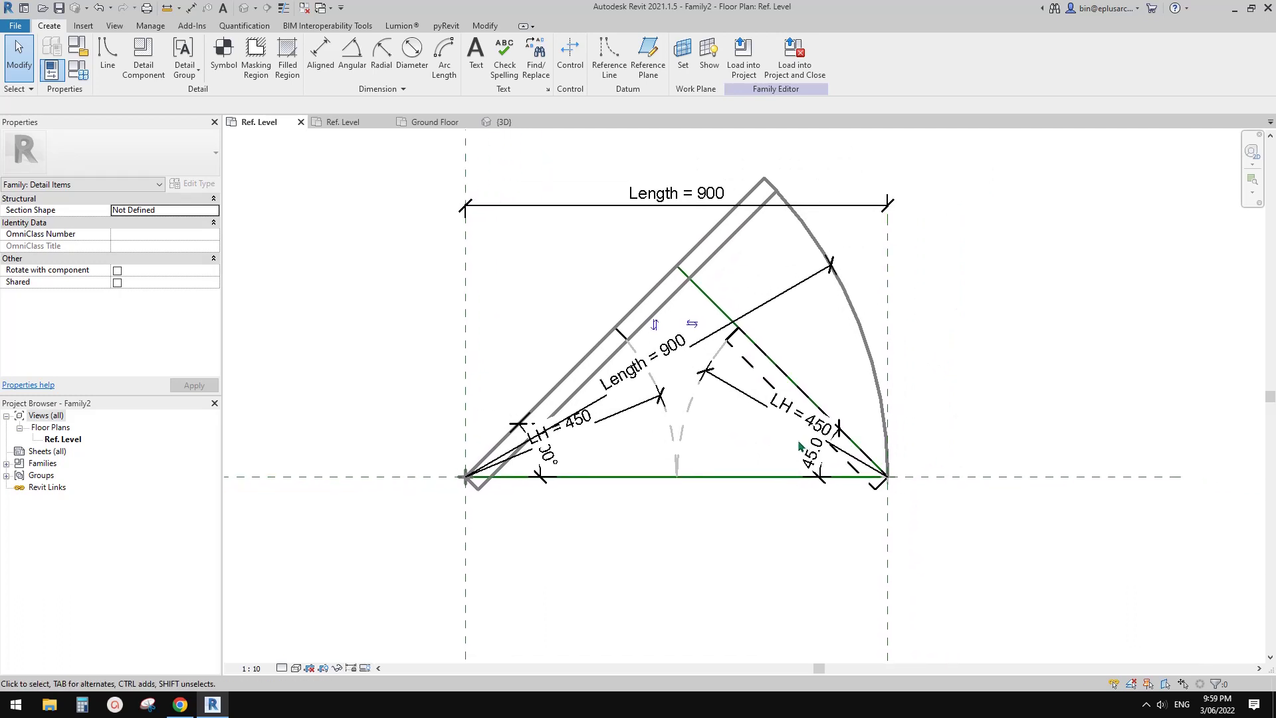
scroll(763, 428, "up", 3)
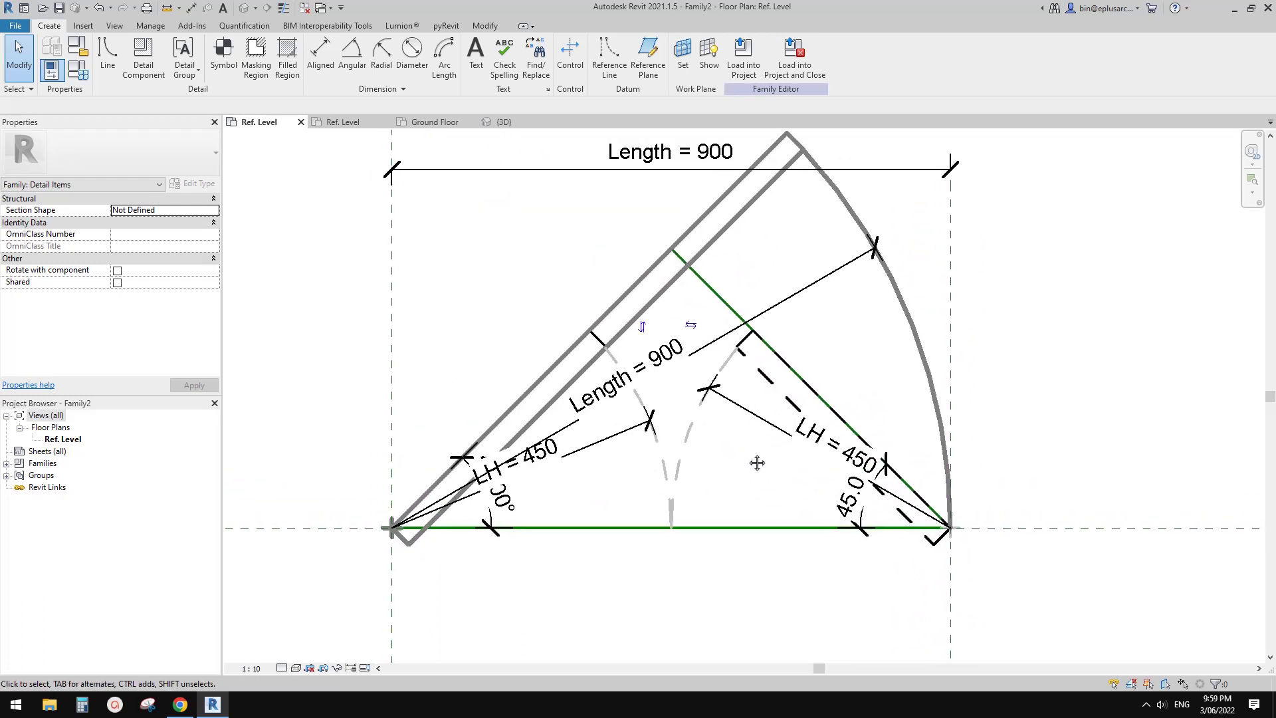